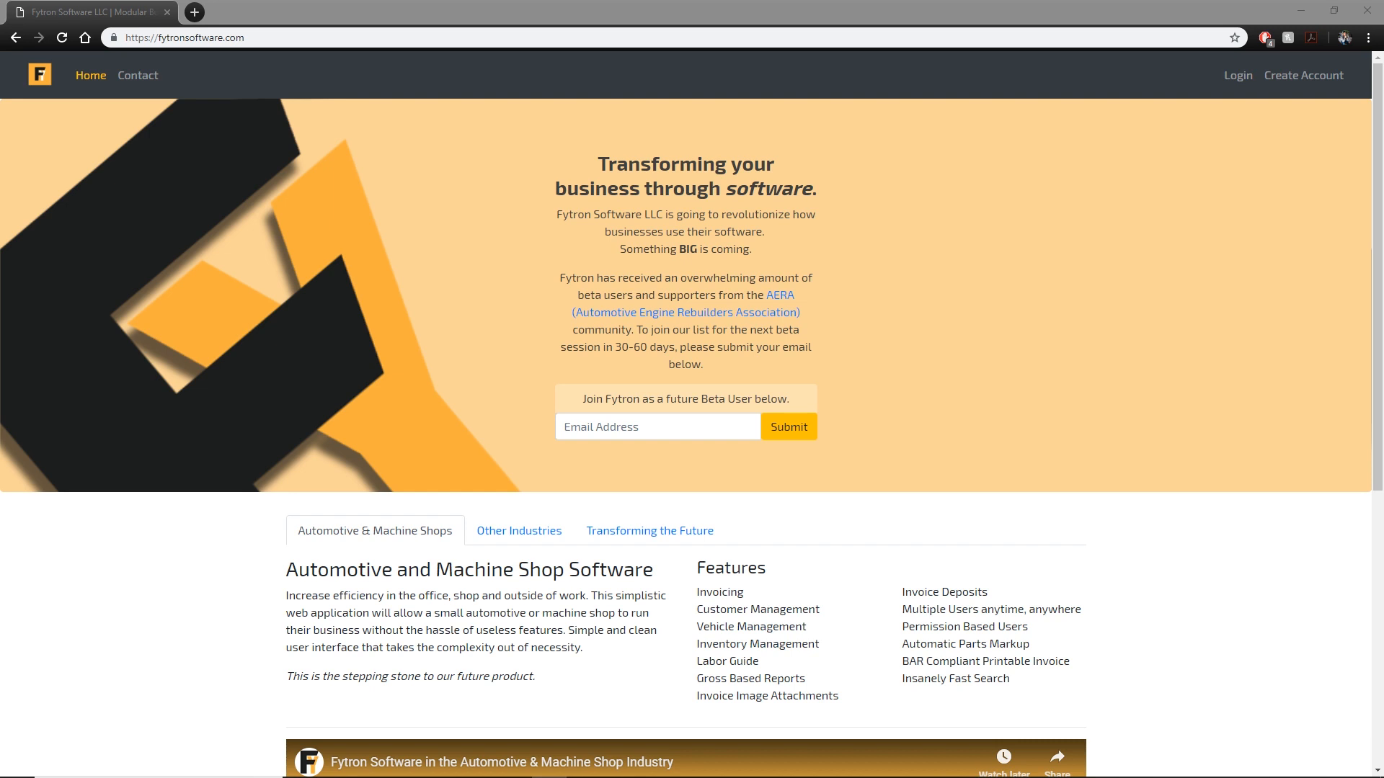
Sign in to the Fytron business account with the username, password and login pin.
click(263, 37)
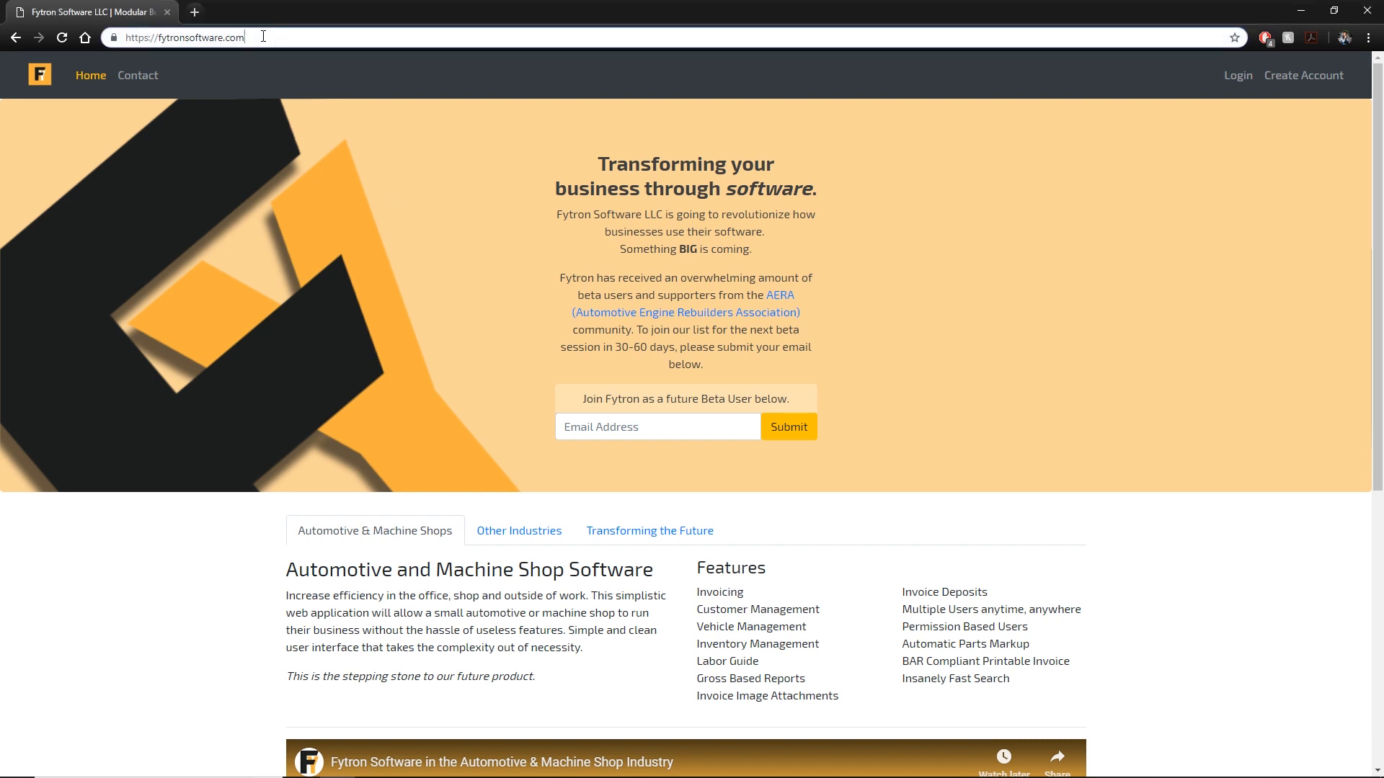
click(390, 186)
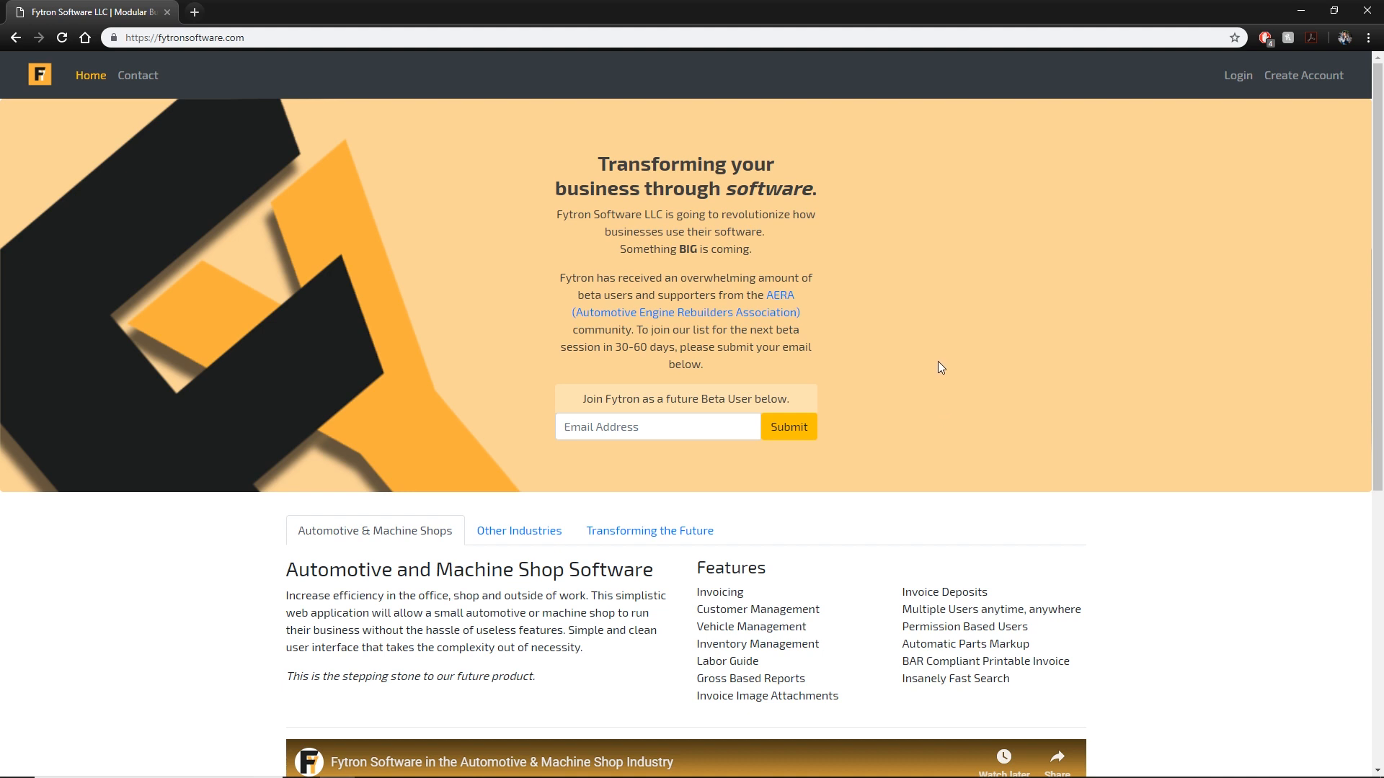
click(1238, 81)
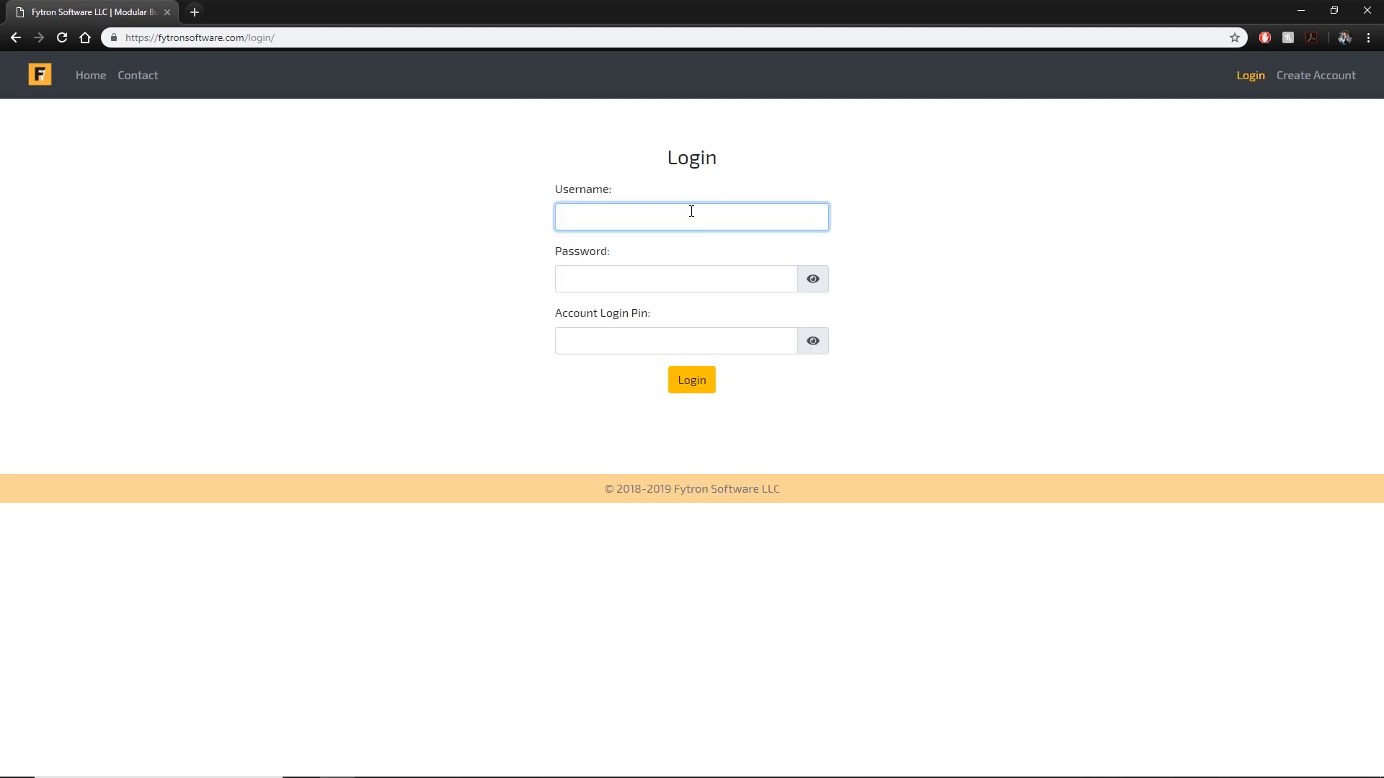
text(fytron)
key(Tab)
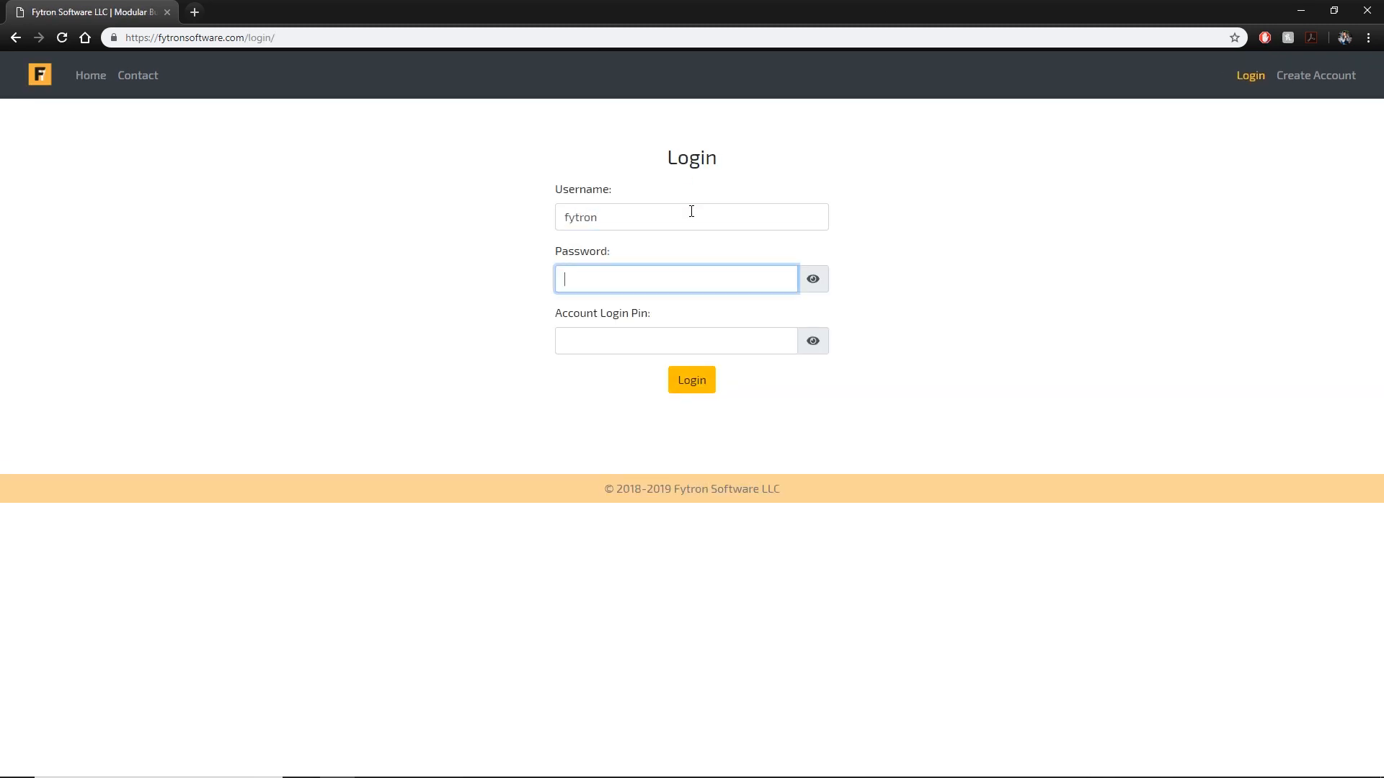
text(********)
key(Tab)
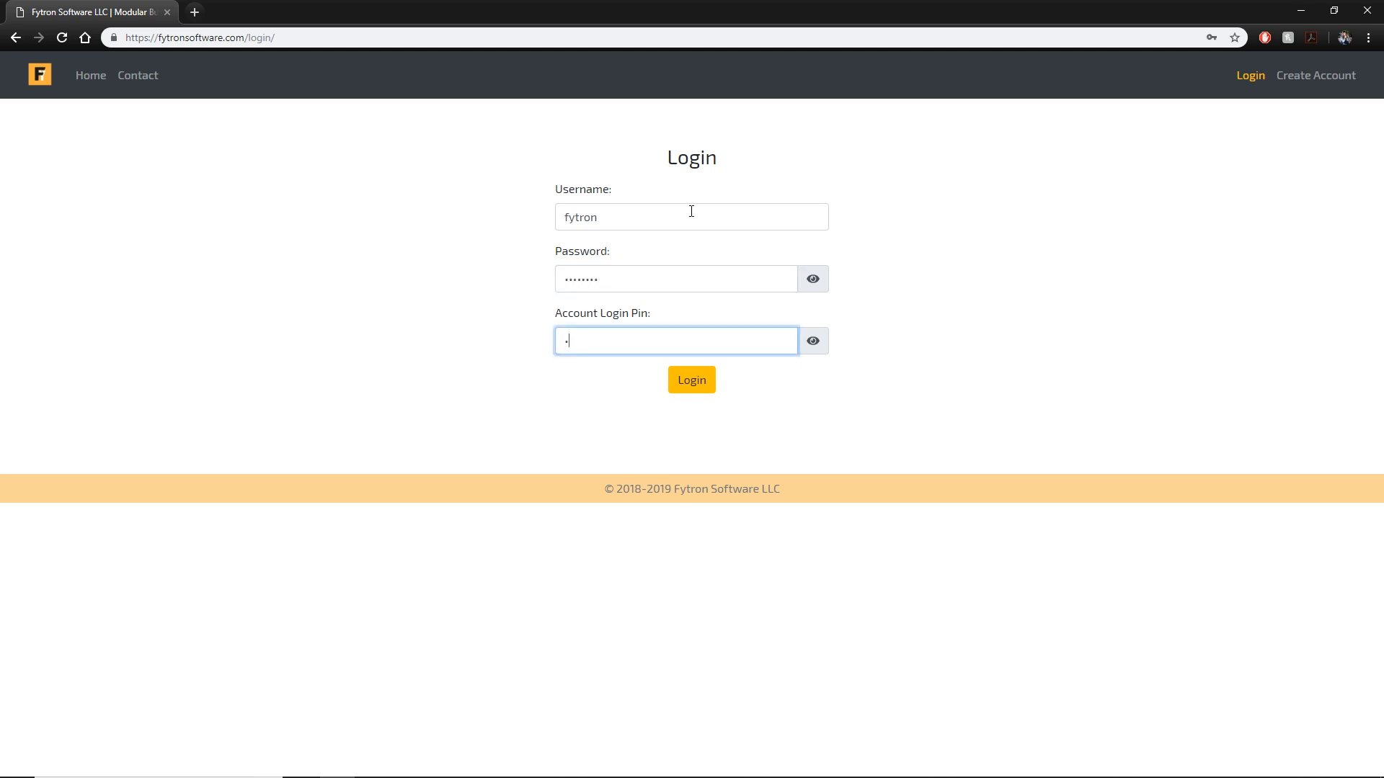
text(****)
click(692, 380)
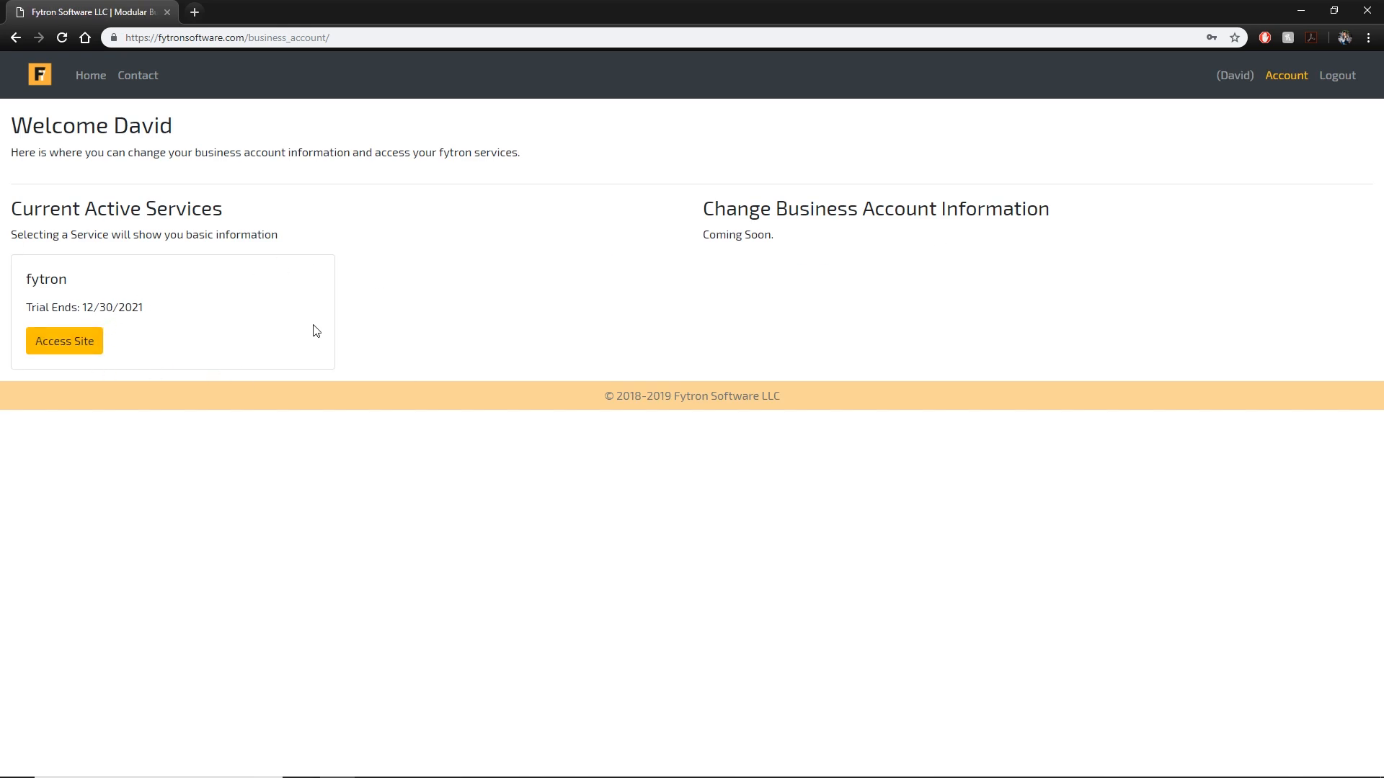
Open the fytron shop application and enter its username and password.
click(83, 346)
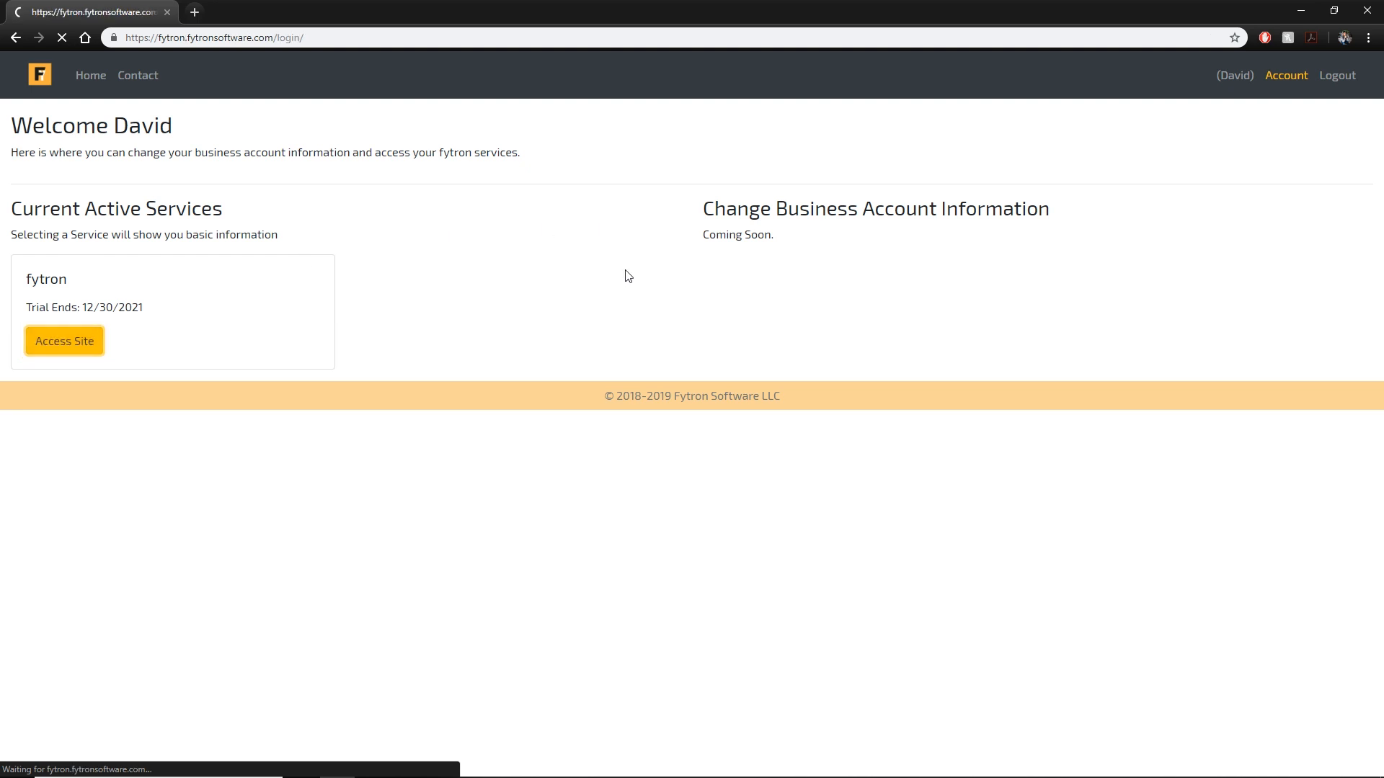
text(fytron)
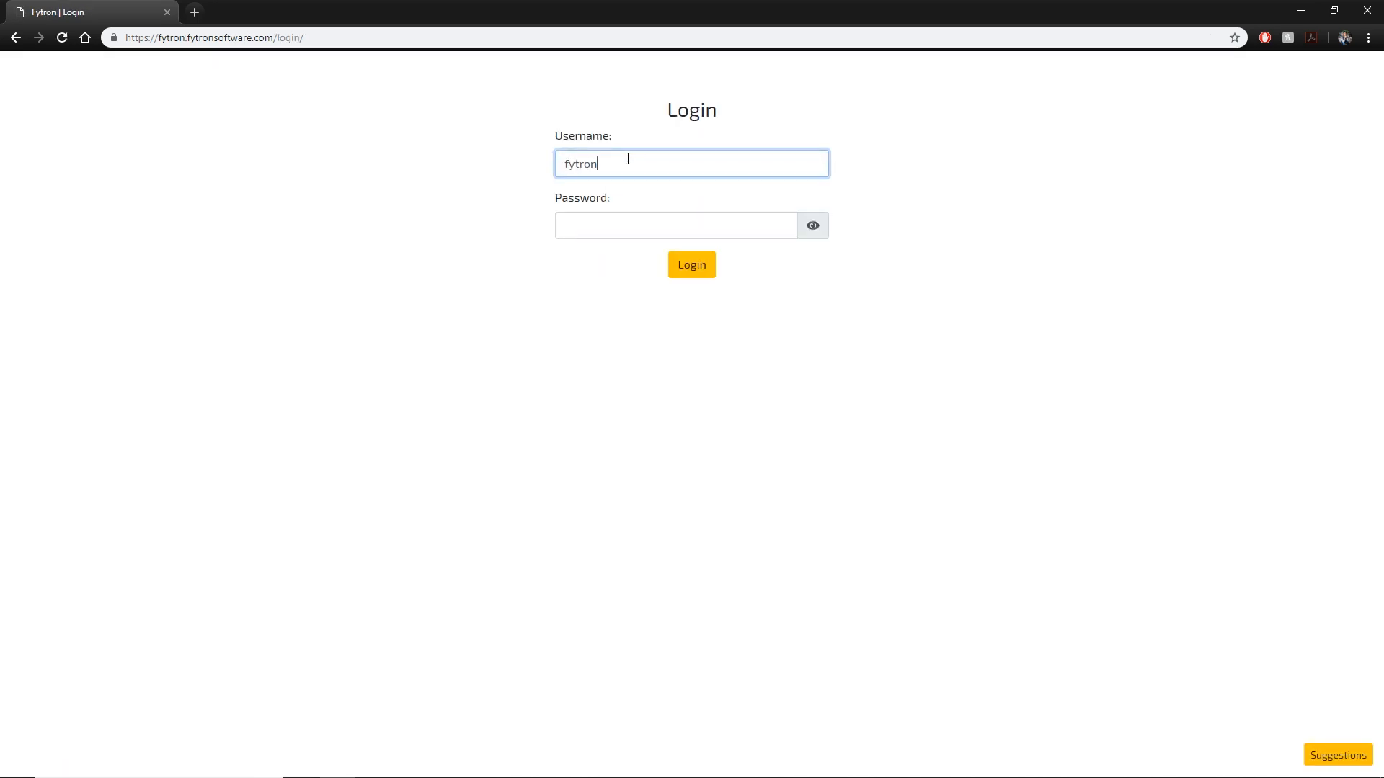
key(Tab)
text(••••••••)
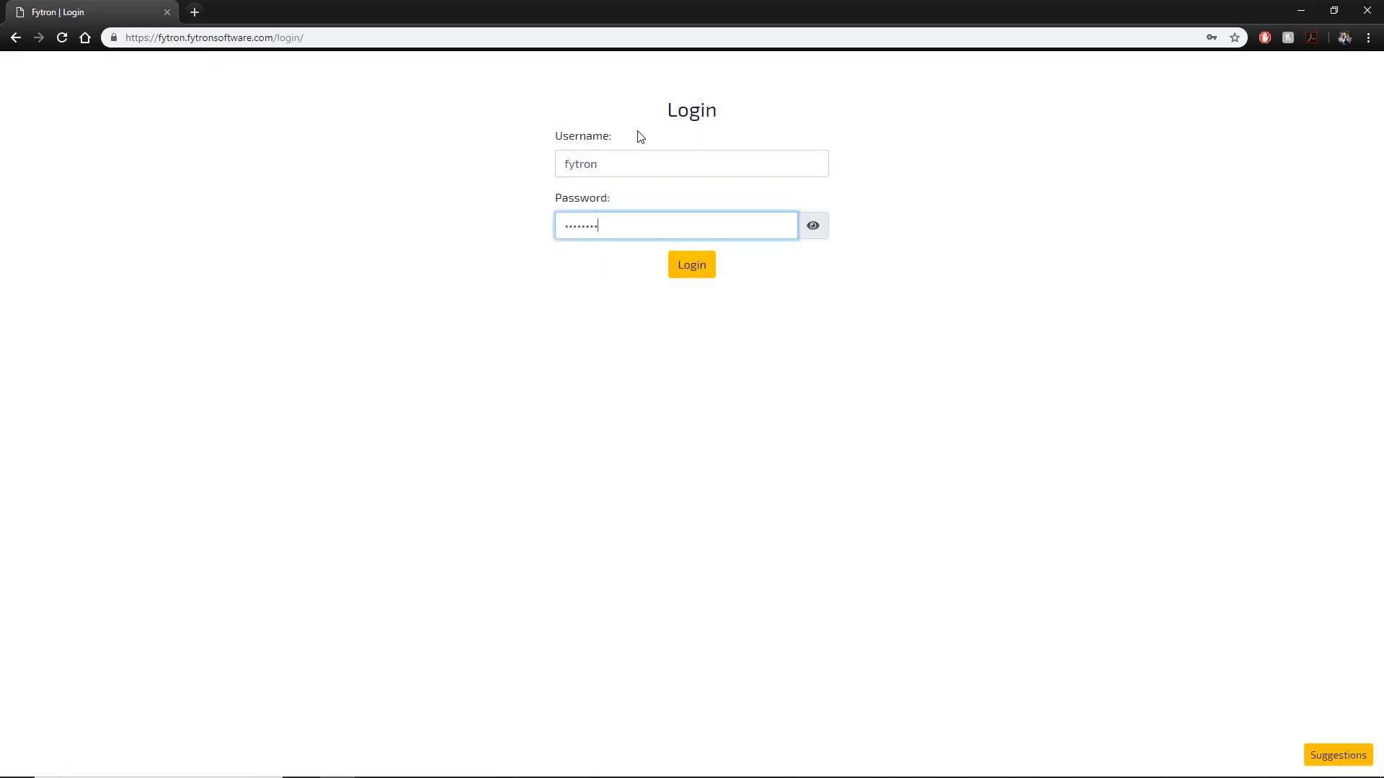
Highlight the fytron subdomain and fytronsoftware domain in the web address, then sign in.
click(166, 38)
double_click(167, 37)
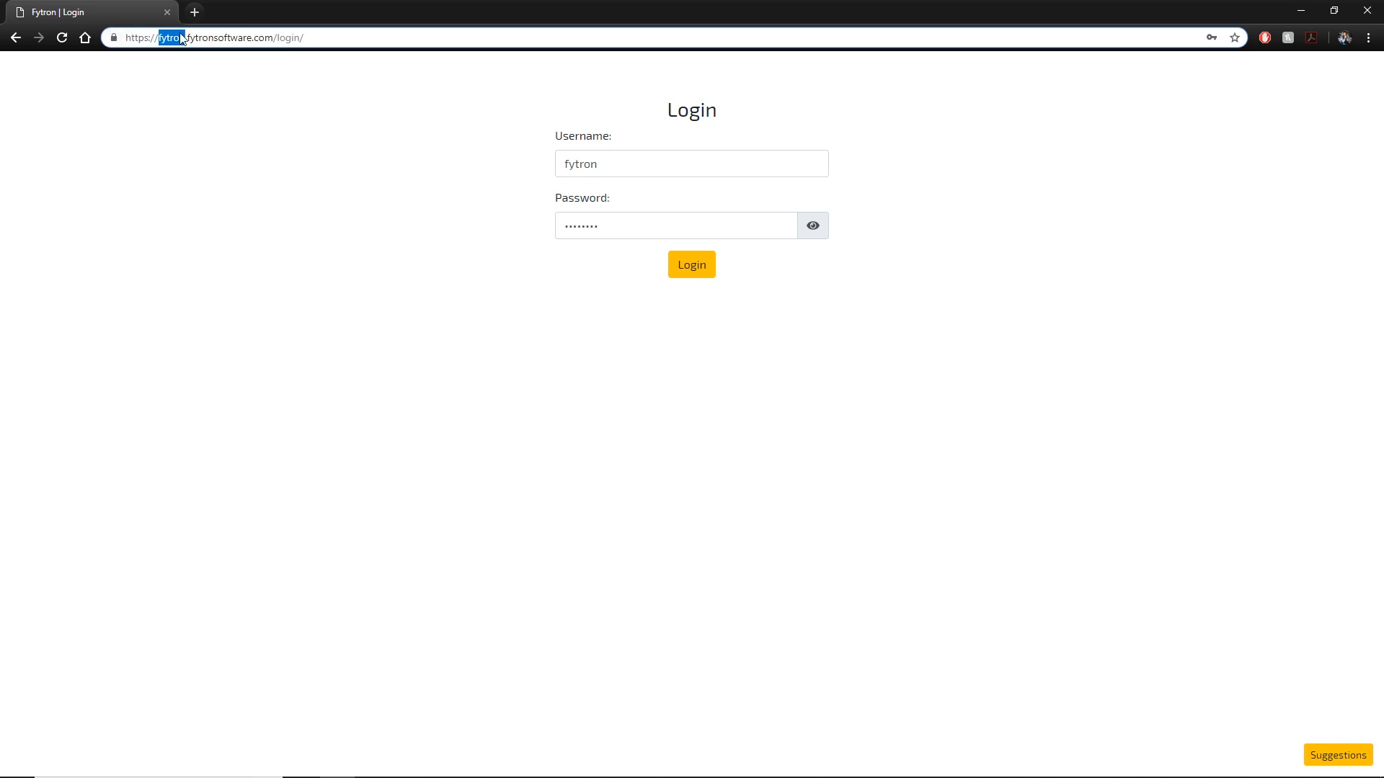
click(187, 37)
double_click(180, 37)
double_click(242, 40)
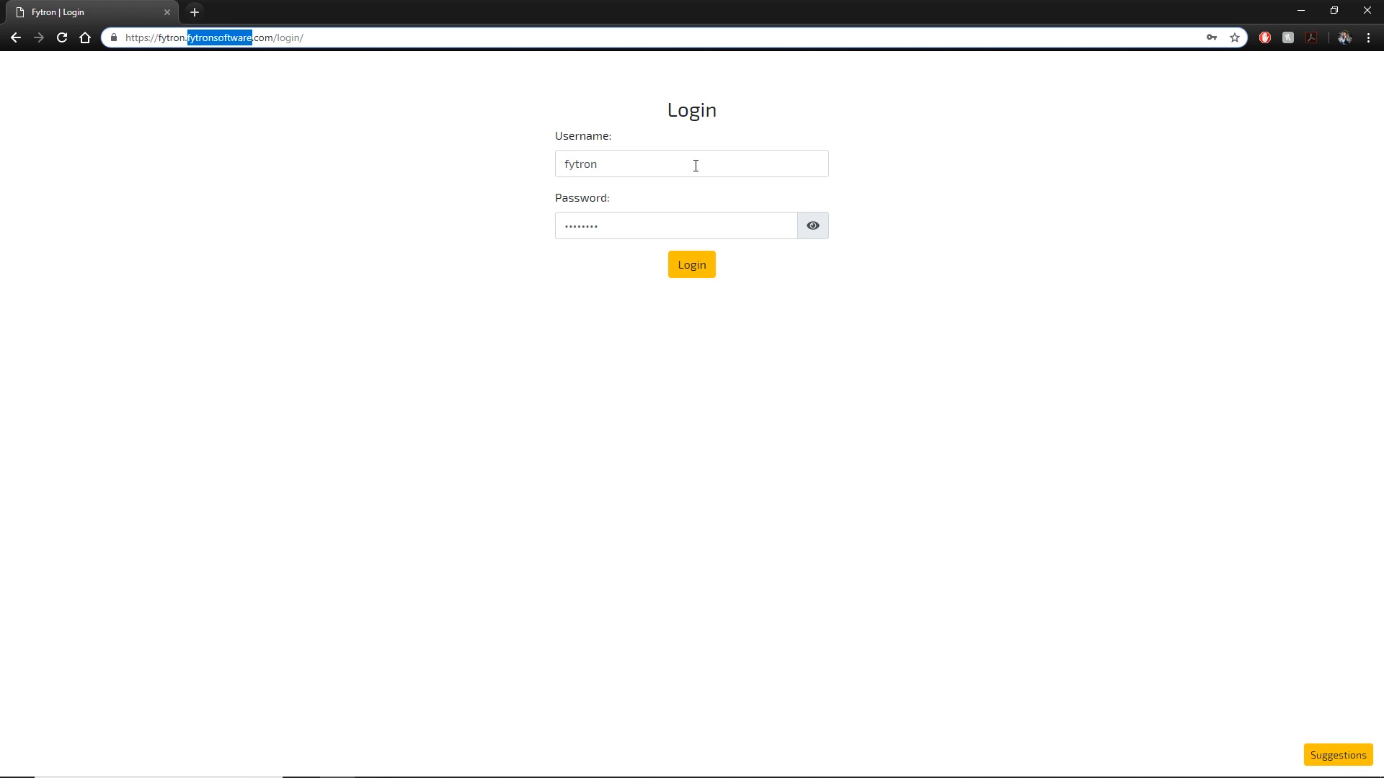
click(688, 265)
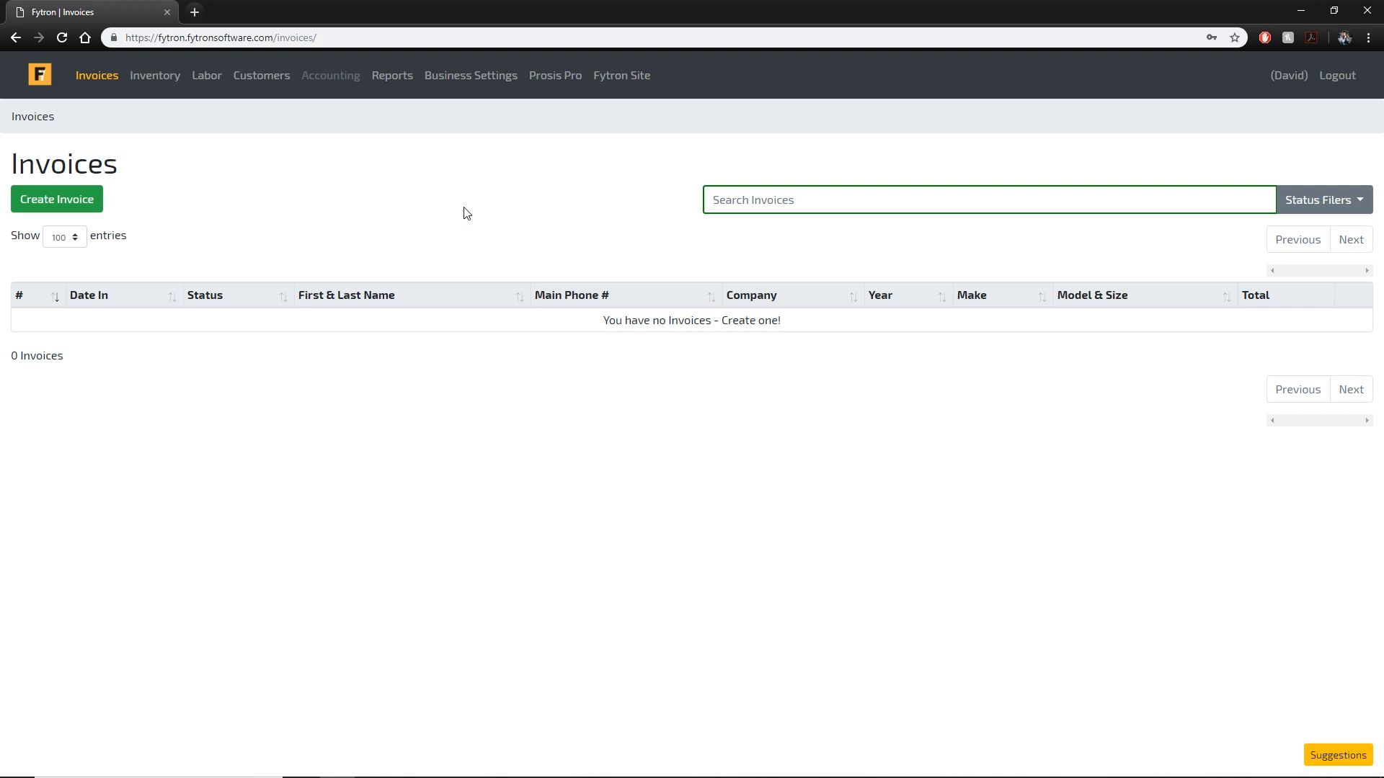
Go to Inventory's Labor page and scroll through its 78 labor items and back to the top.
click(151, 77)
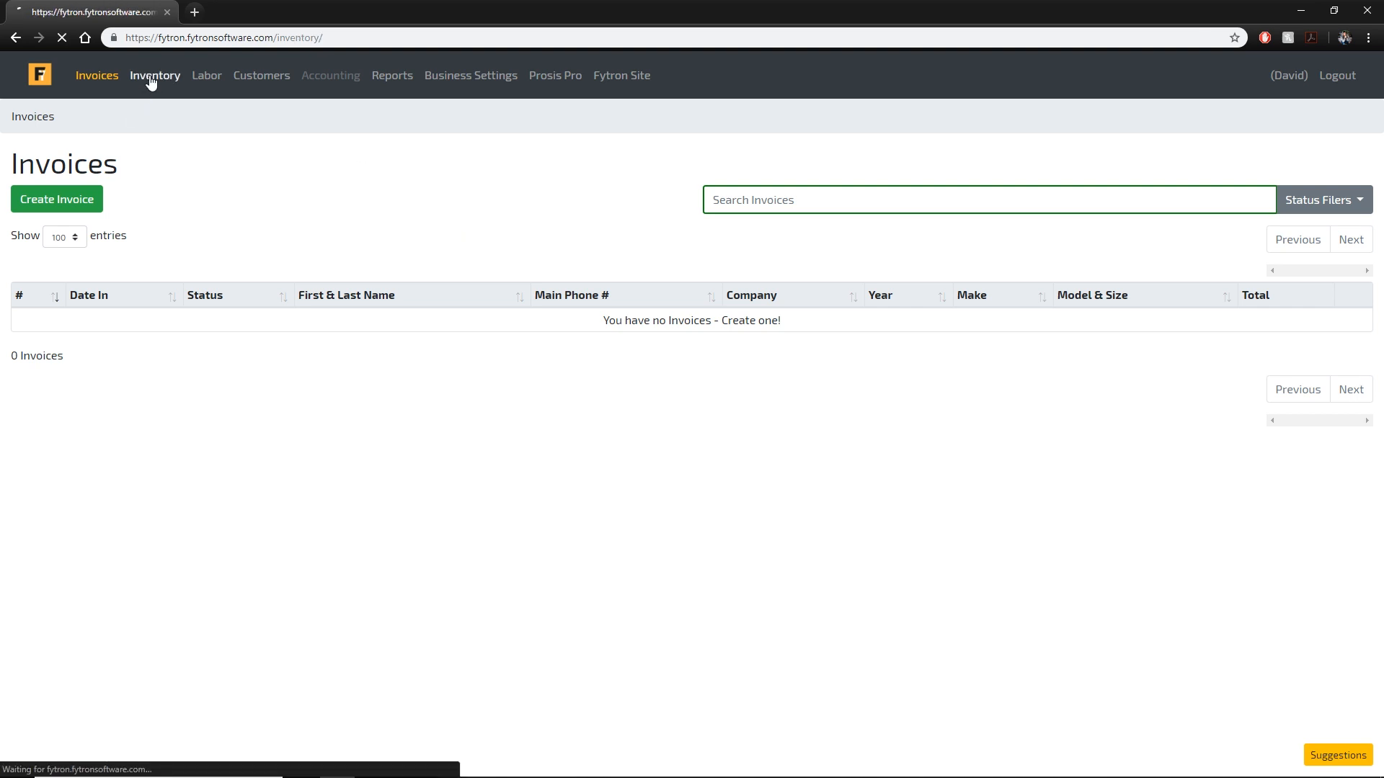
click(207, 80)
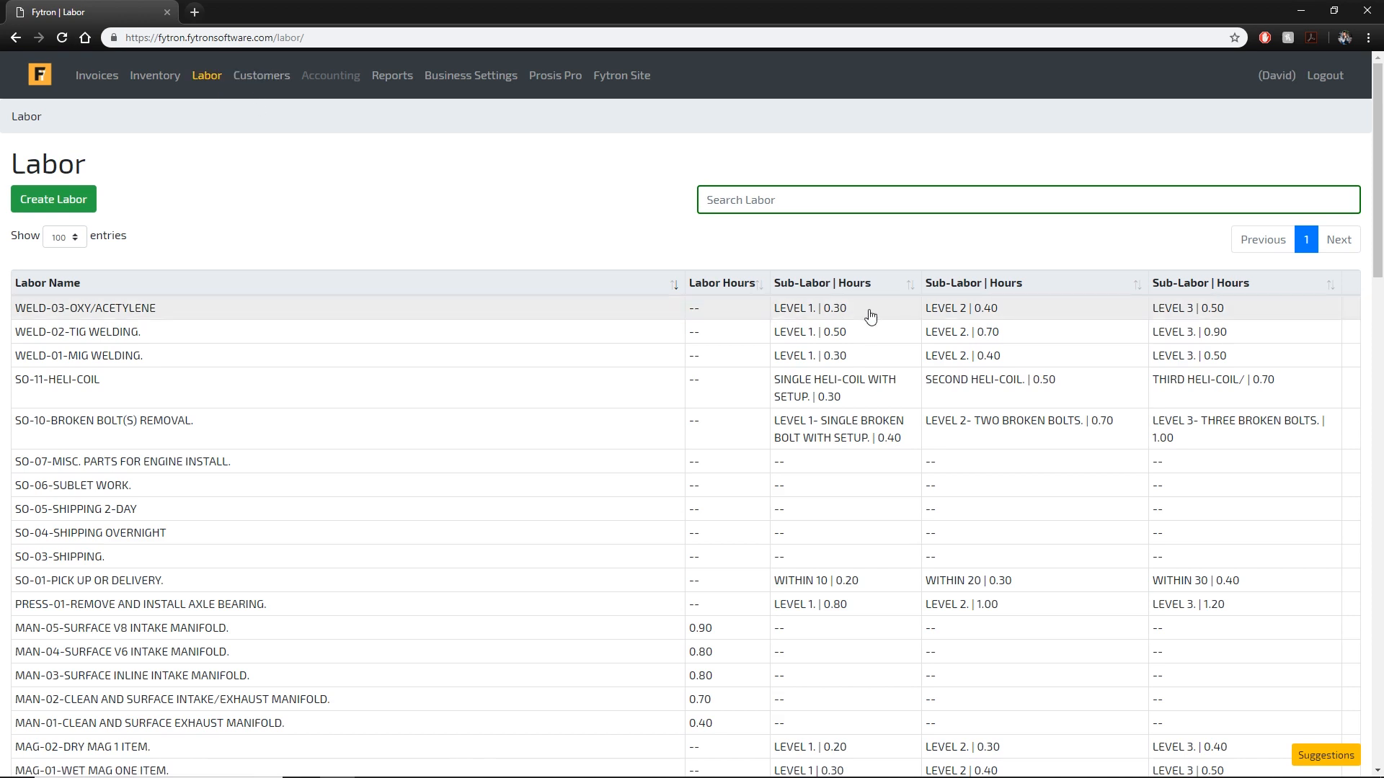
scroll(870, 309, down, 20)
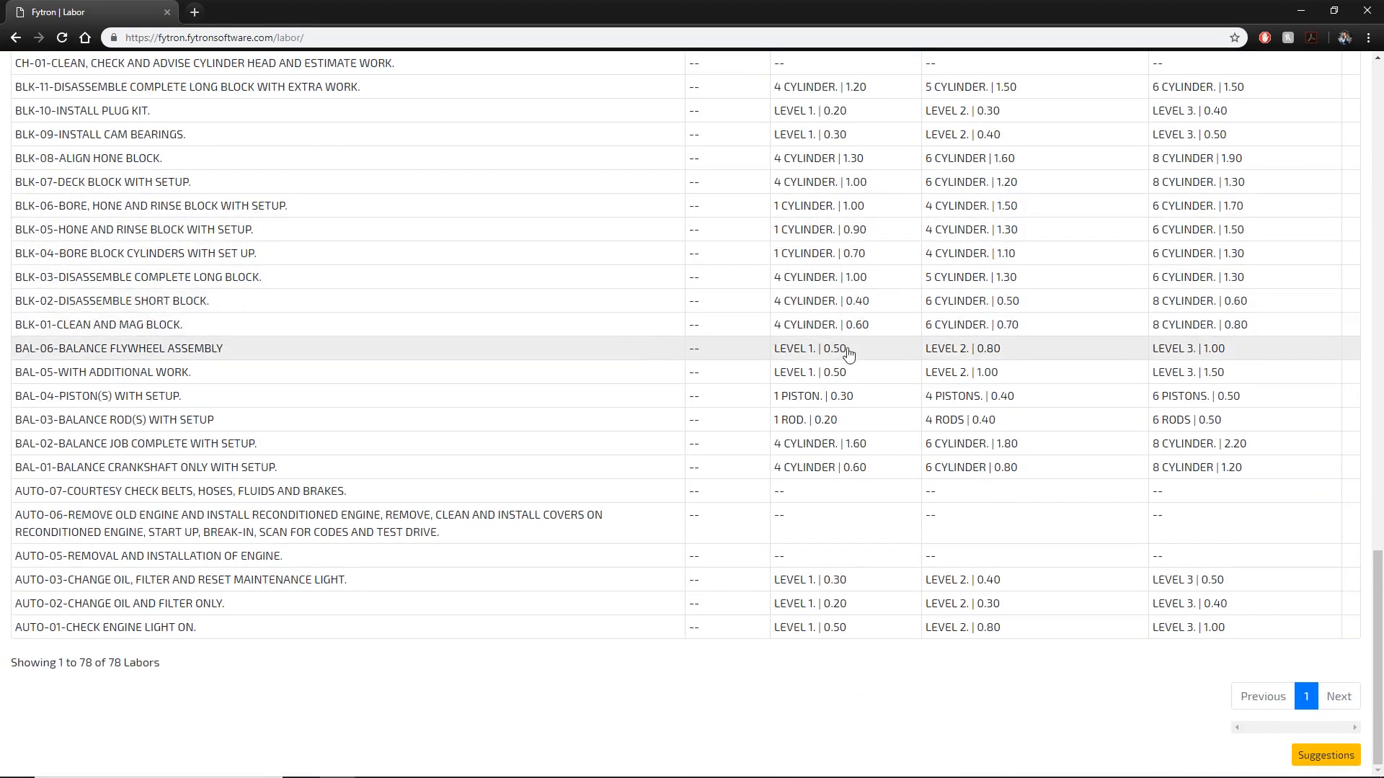
scroll(841, 352, up, 10)
scroll(789, 393, up, 5)
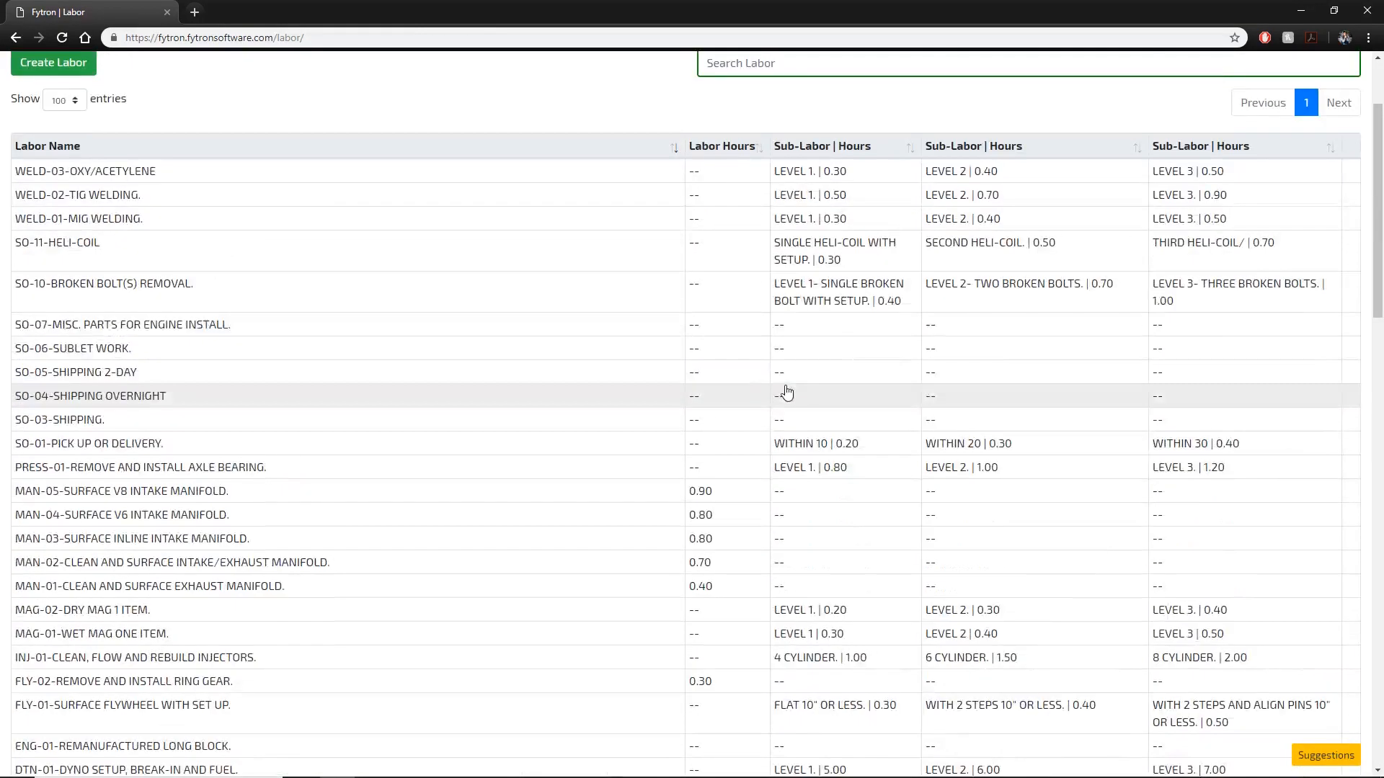
scroll(634, 392, up, 2)
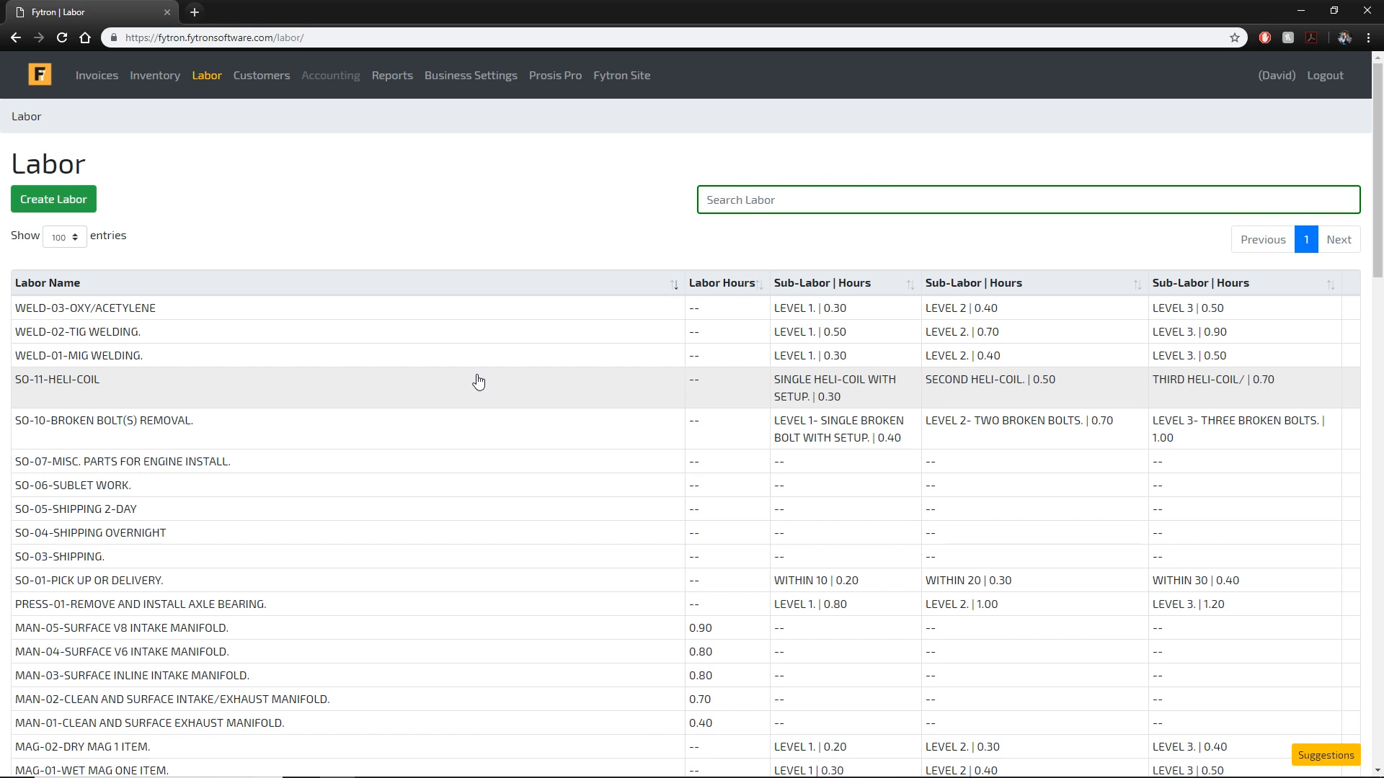
Visit Customers, Accounting, Reports and Business Settings, then launch Prosis Pro in a new tab.
click(266, 81)
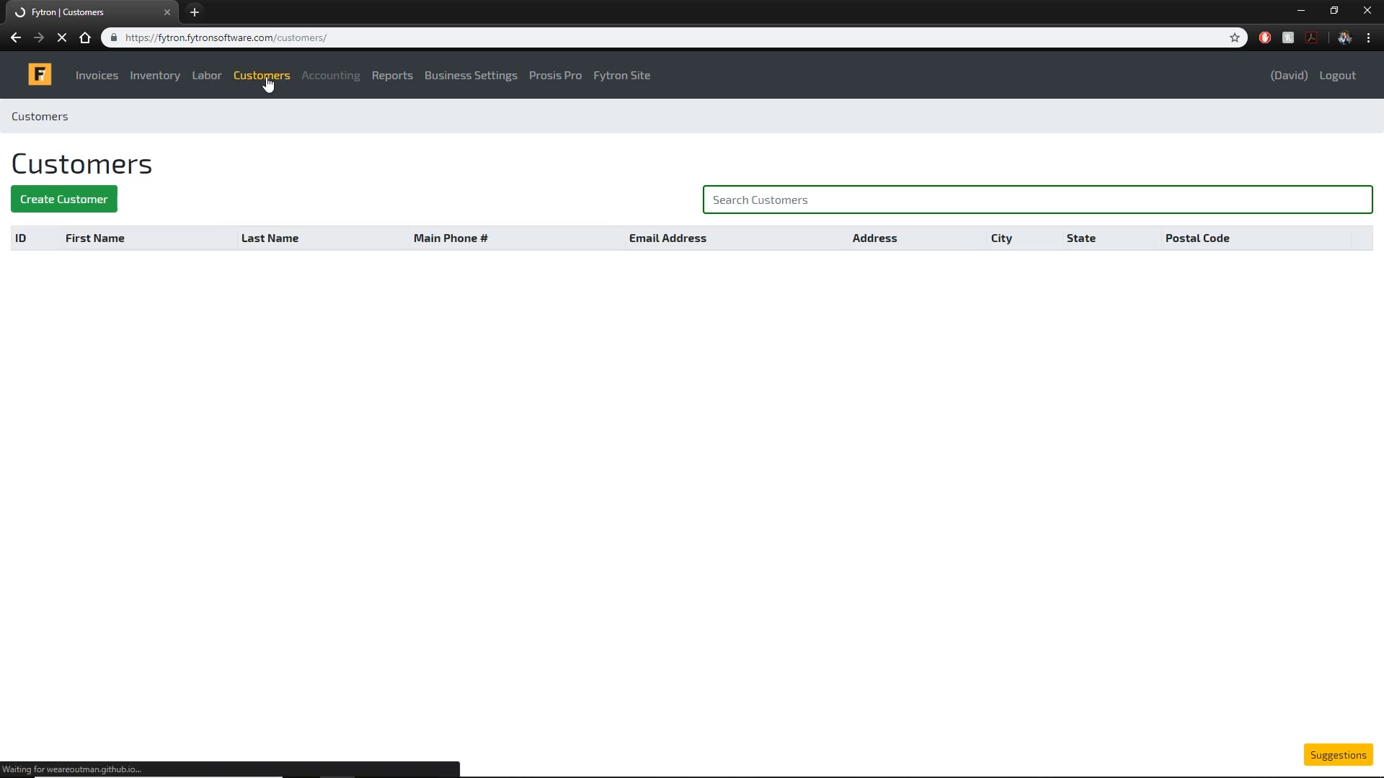
click(328, 82)
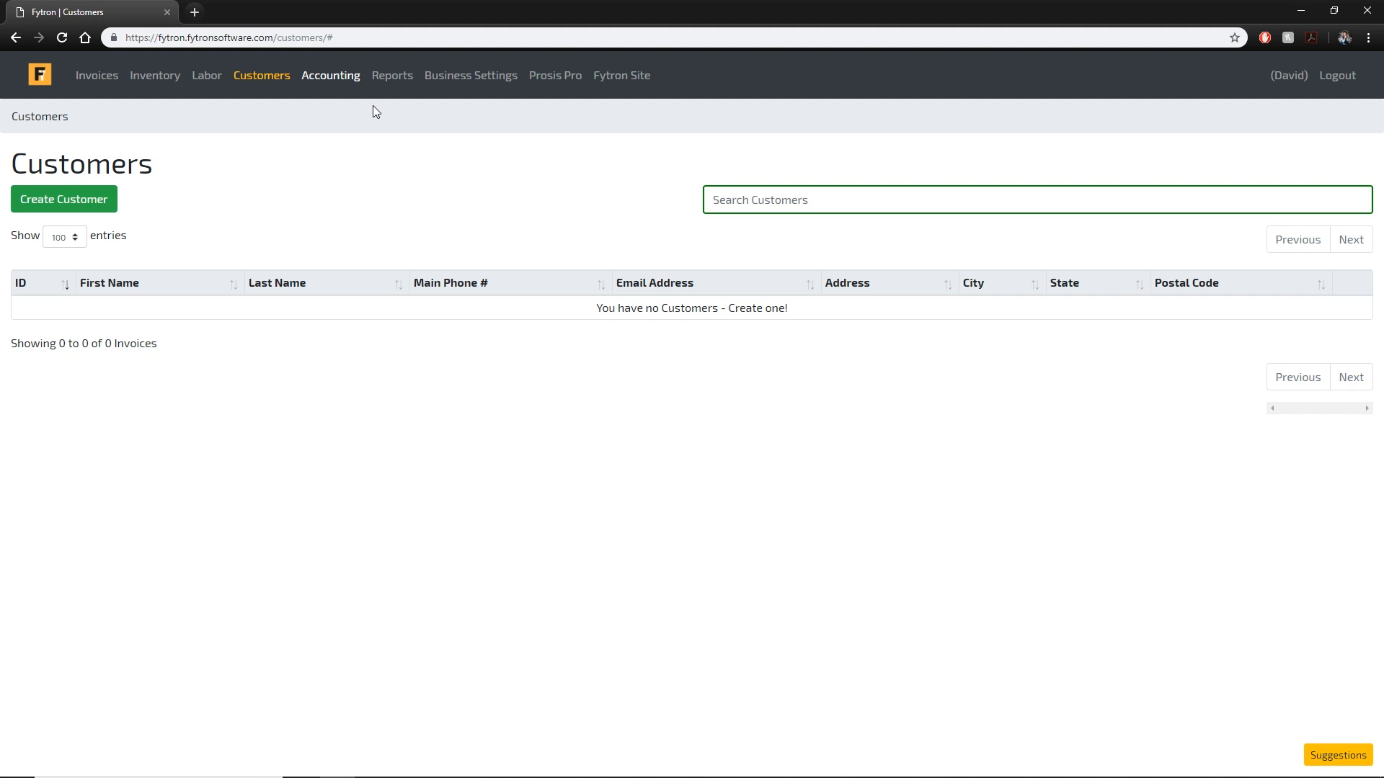
click(393, 79)
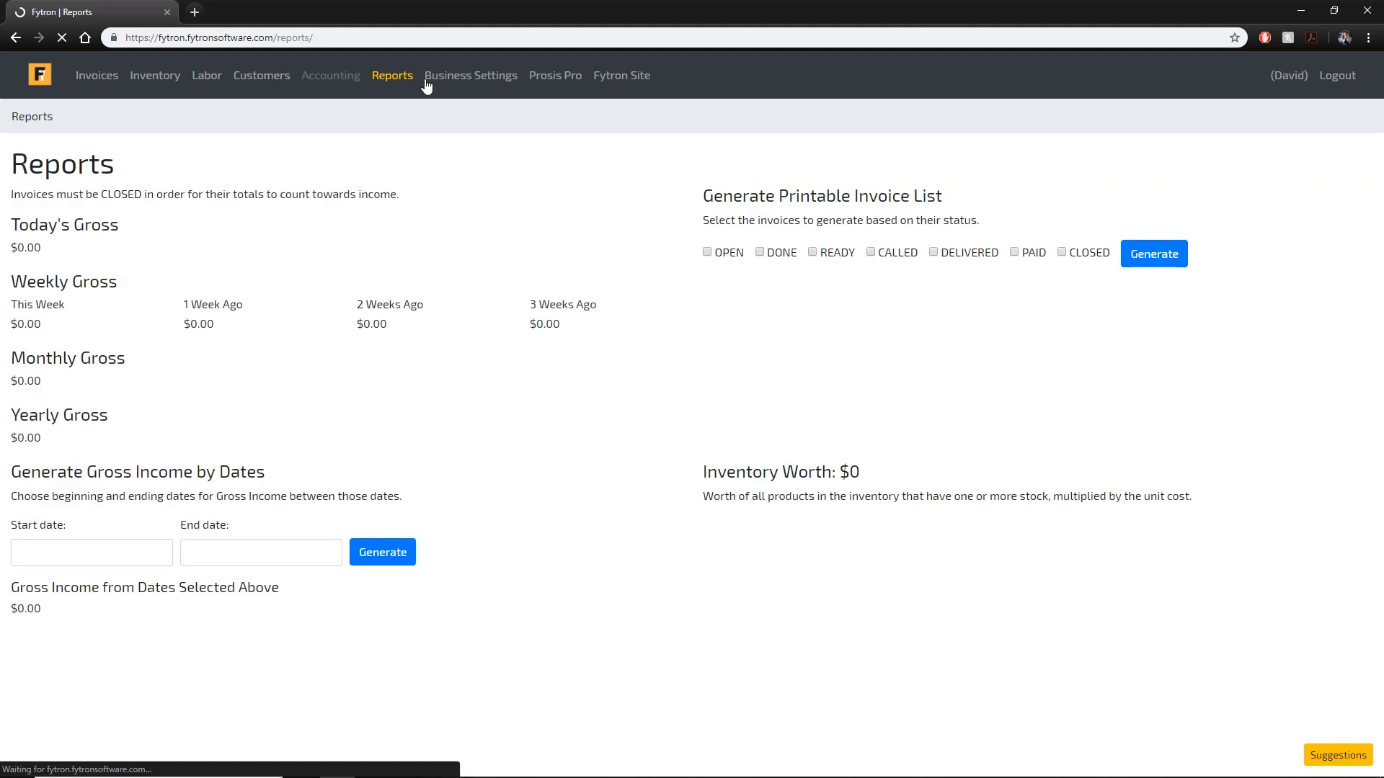
click(482, 82)
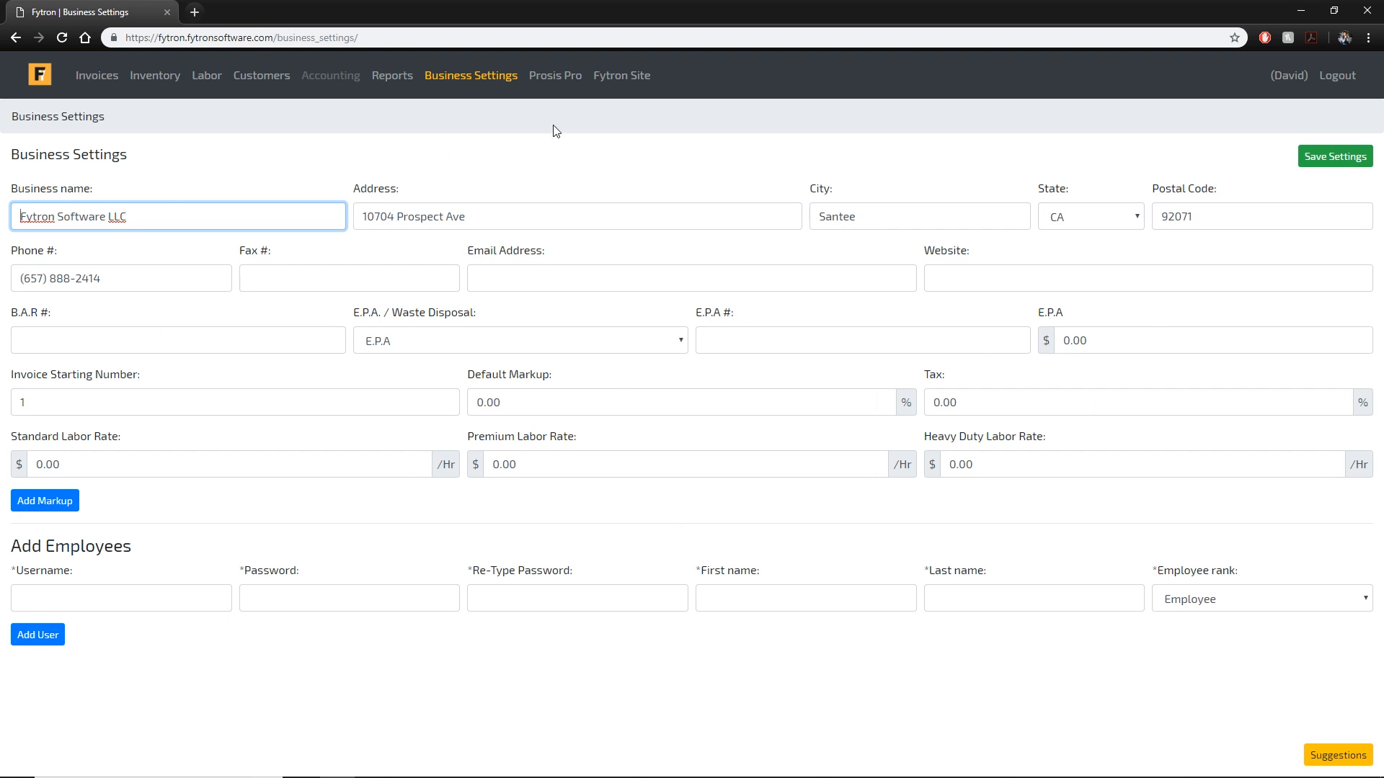
click(566, 79)
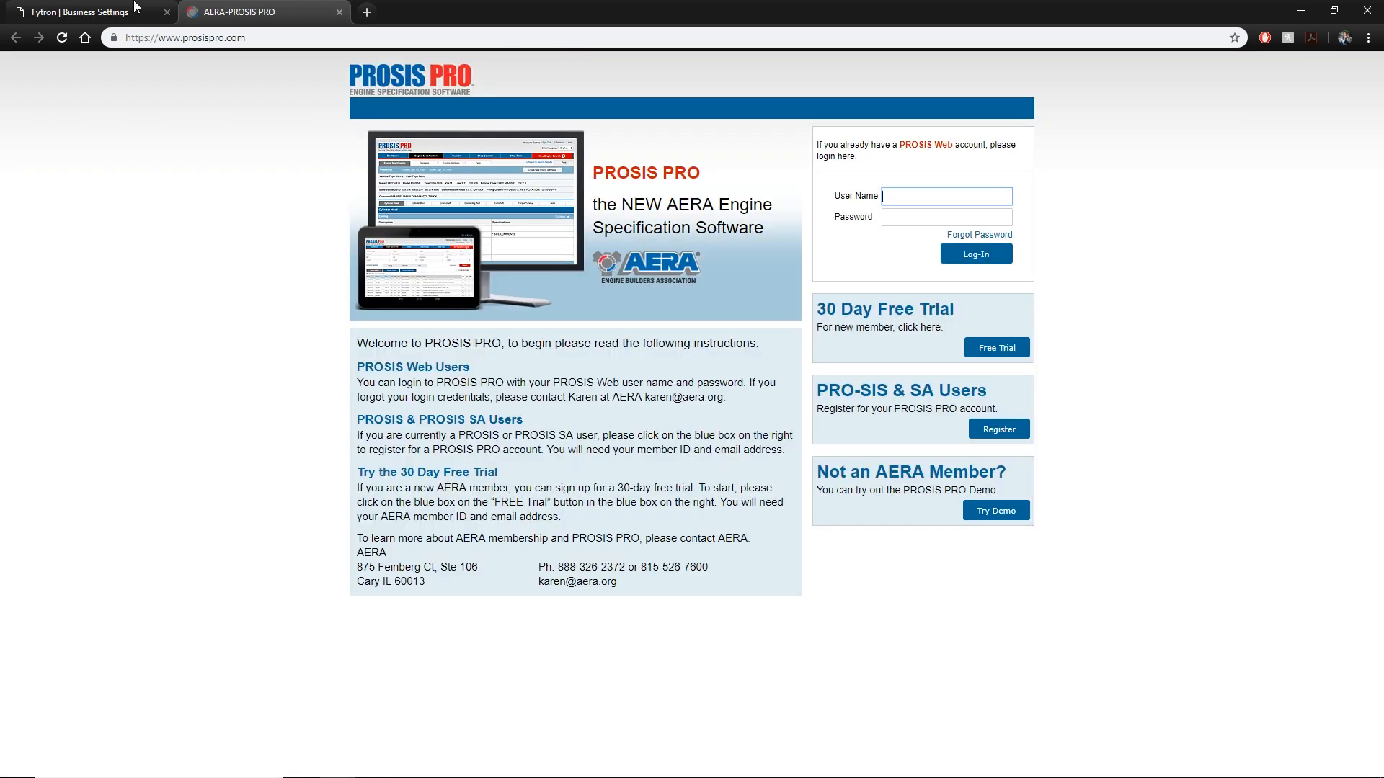
Switch between the Business Settings and Prosis Pro tabs, then close Prosis Pro.
click(135, 7)
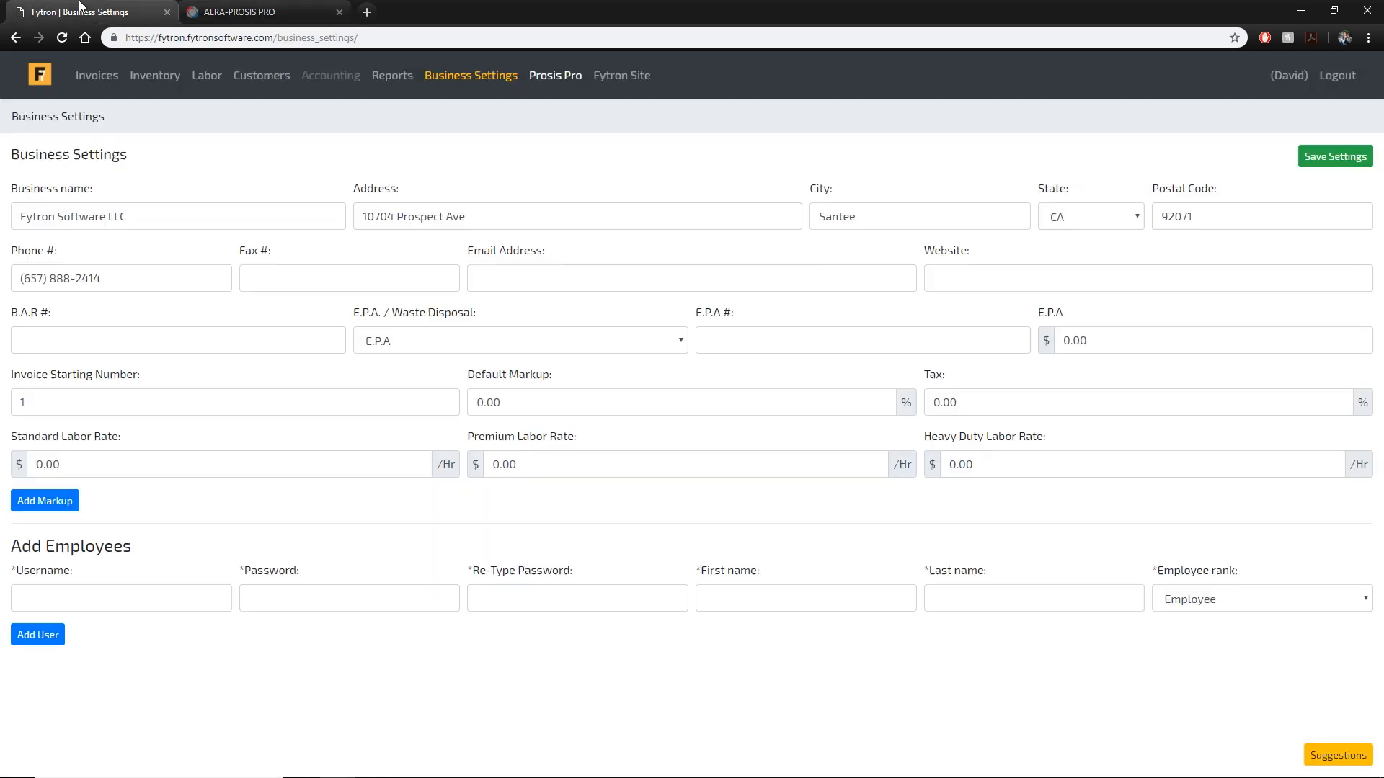
click(210, 12)
click(137, 10)
click(205, 7)
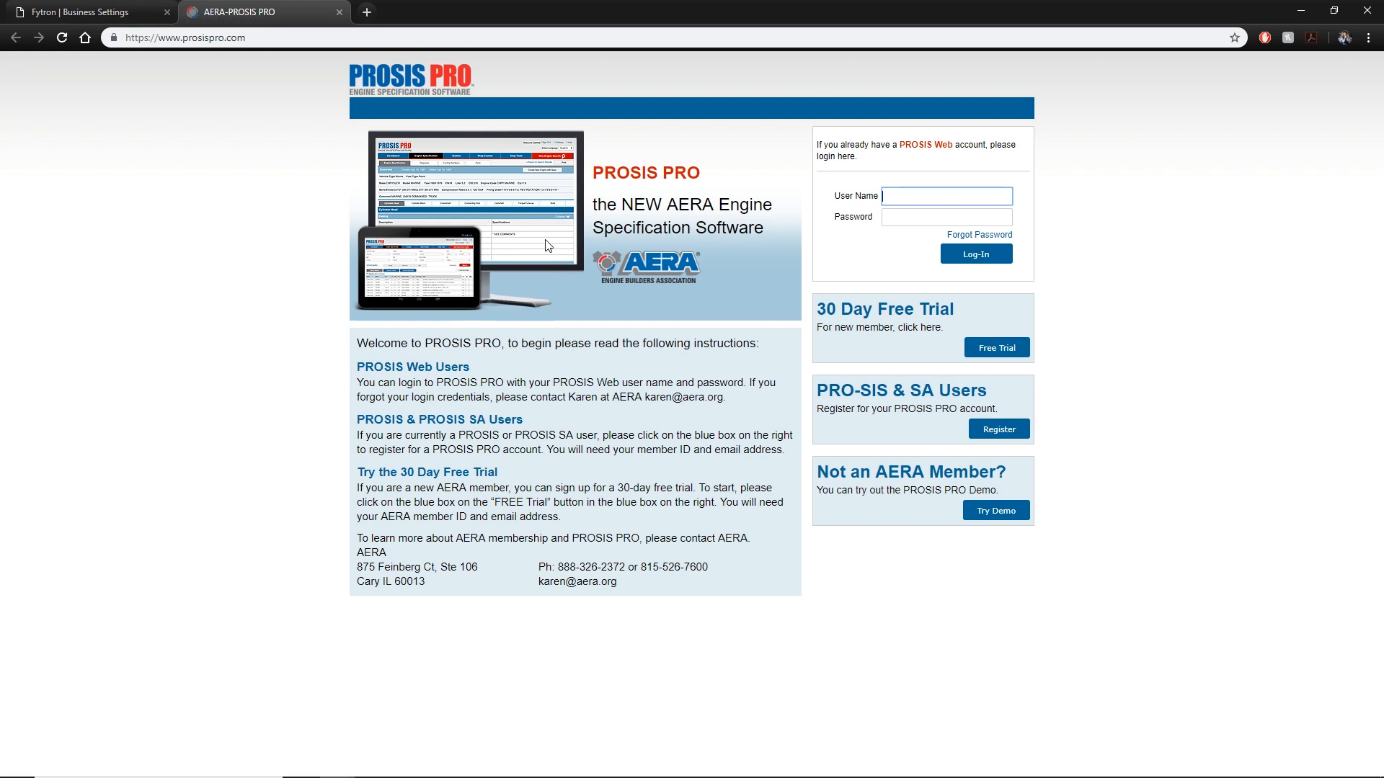
click(338, 12)
Open the Fytron website link in a new tab, view it, and close it.
right_click(634, 81)
click(670, 94)
click(310, 11)
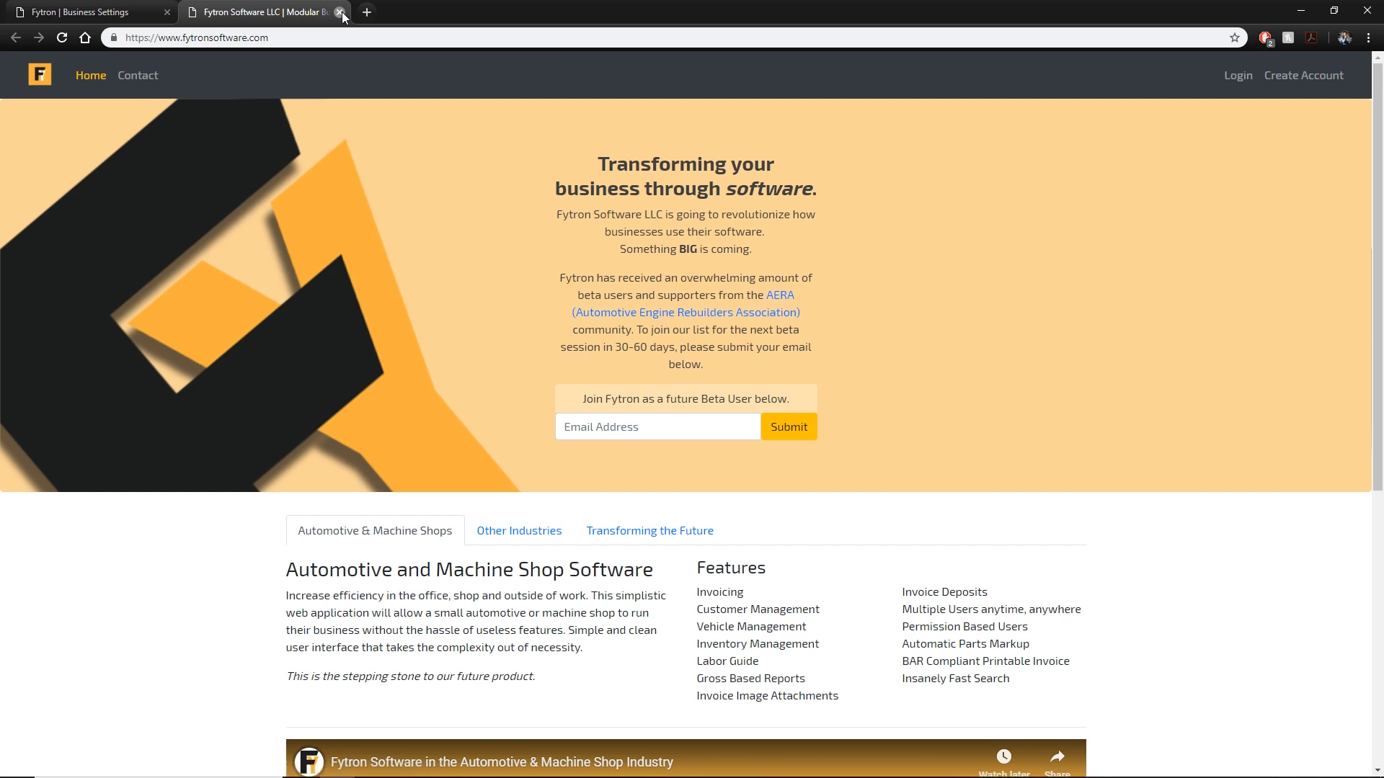
click(340, 13)
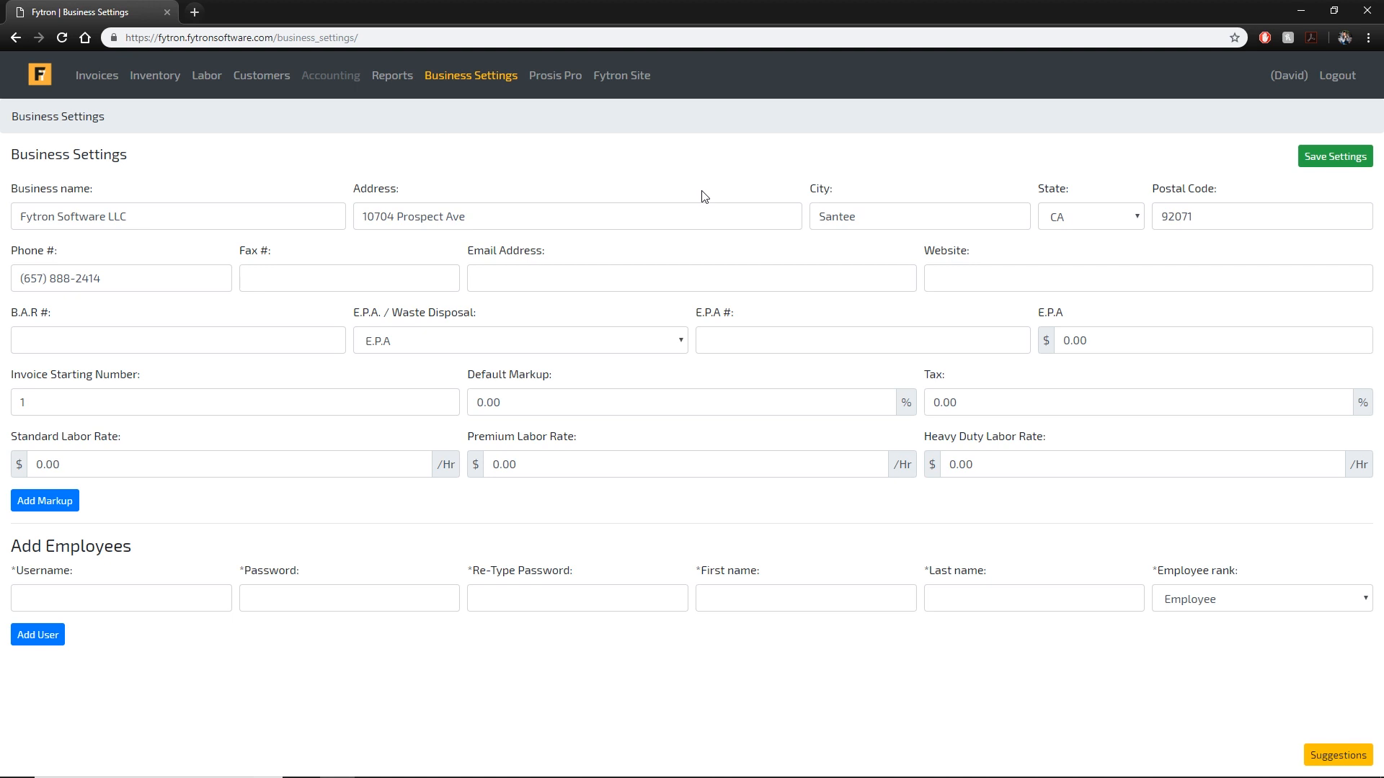
Select the existing business name and business address entries.
triple_click(209, 218)
click(534, 213)
triple_click(590, 214)
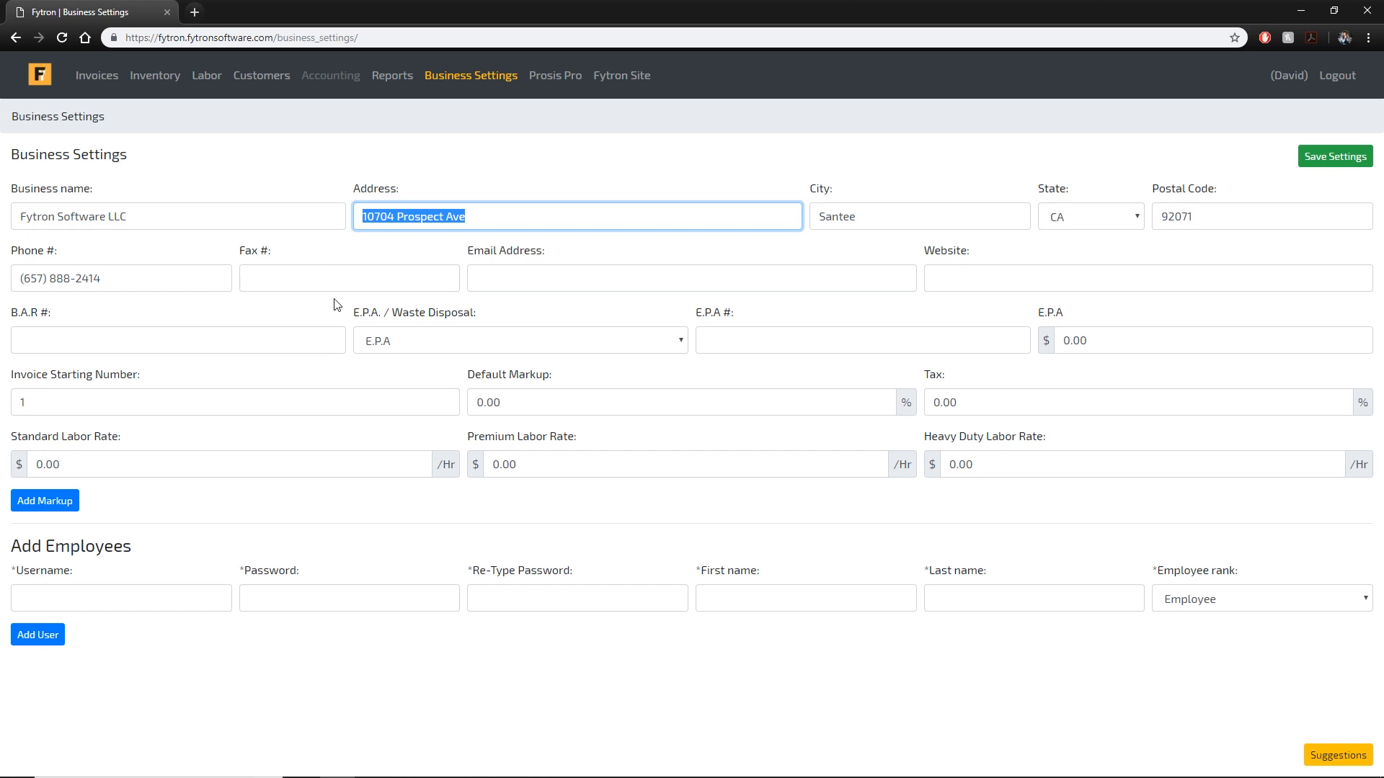
click(423, 268)
Fill in the business e-mail address and the website fytronsoftware.com.
click(617, 275)
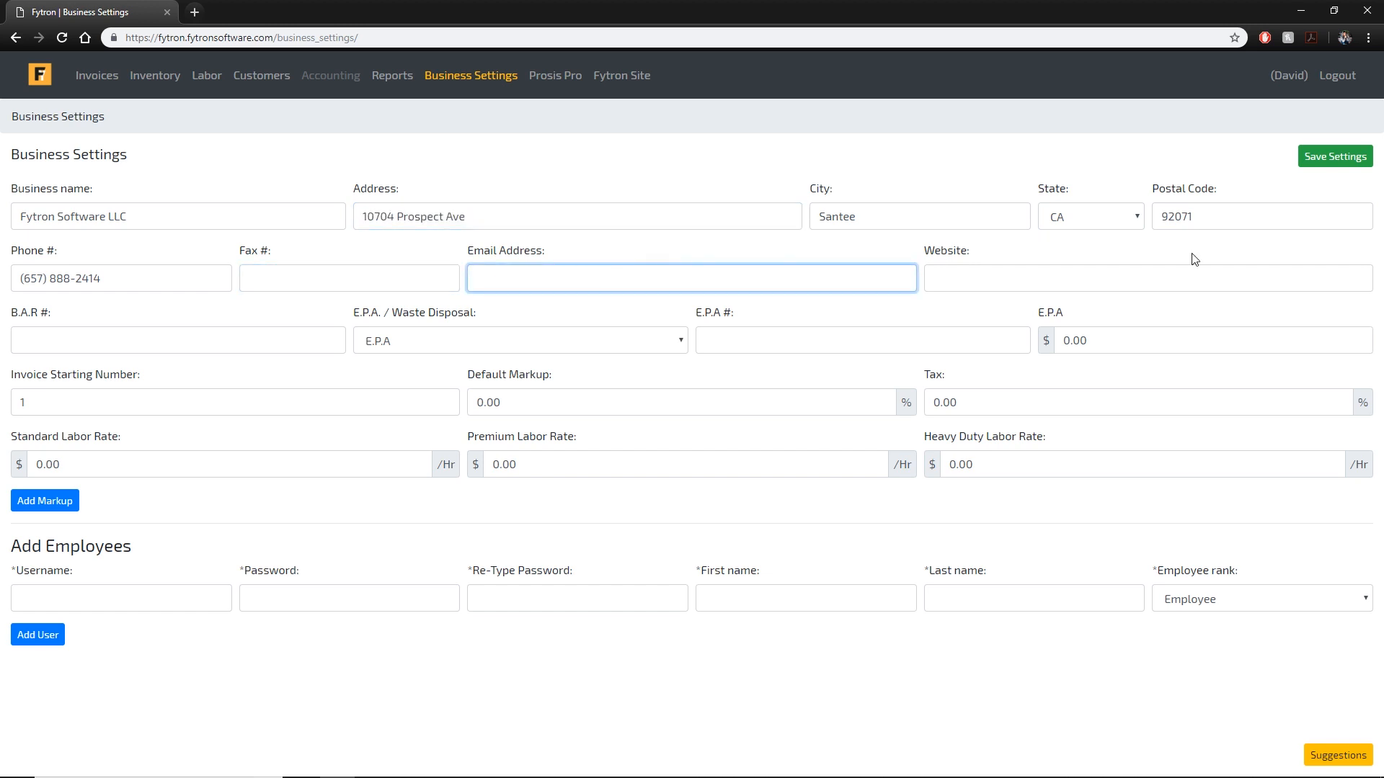
key(Tab)
click(809, 282)
key(Tab)
text(fytronsoftware.com)
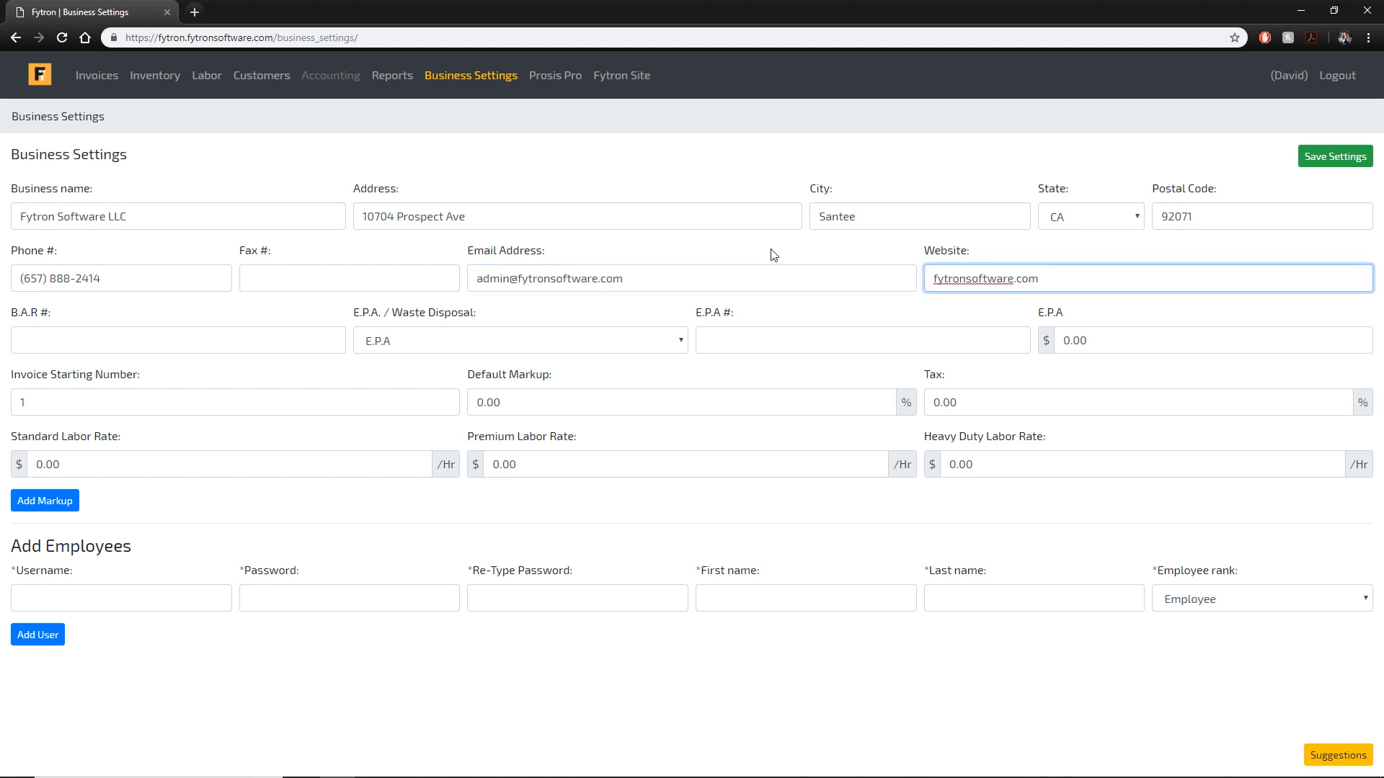
Enter B.A.R # 123466, keep E.P.A as disposal type, and enter E.P.A # 21875659.
key(Tab)
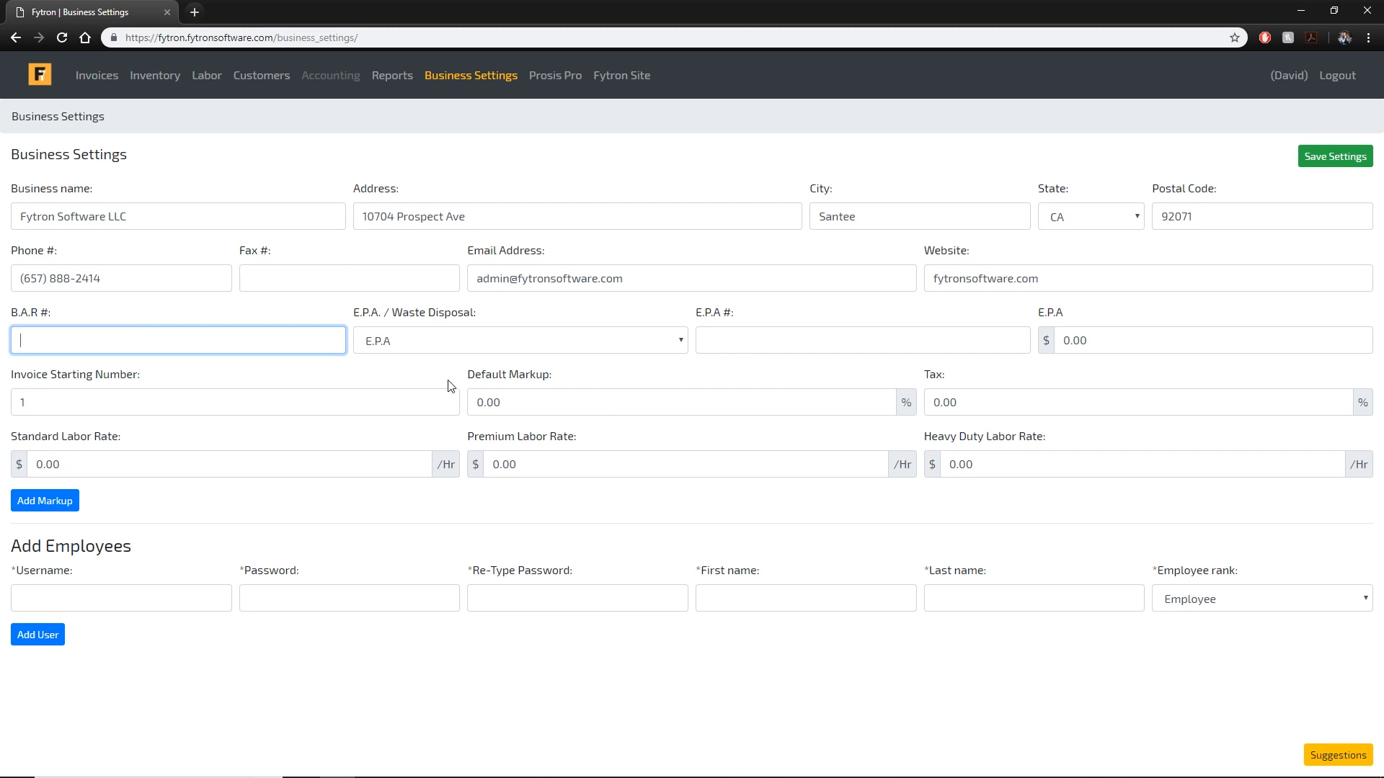
text(123466)
click(526, 347)
click(525, 347)
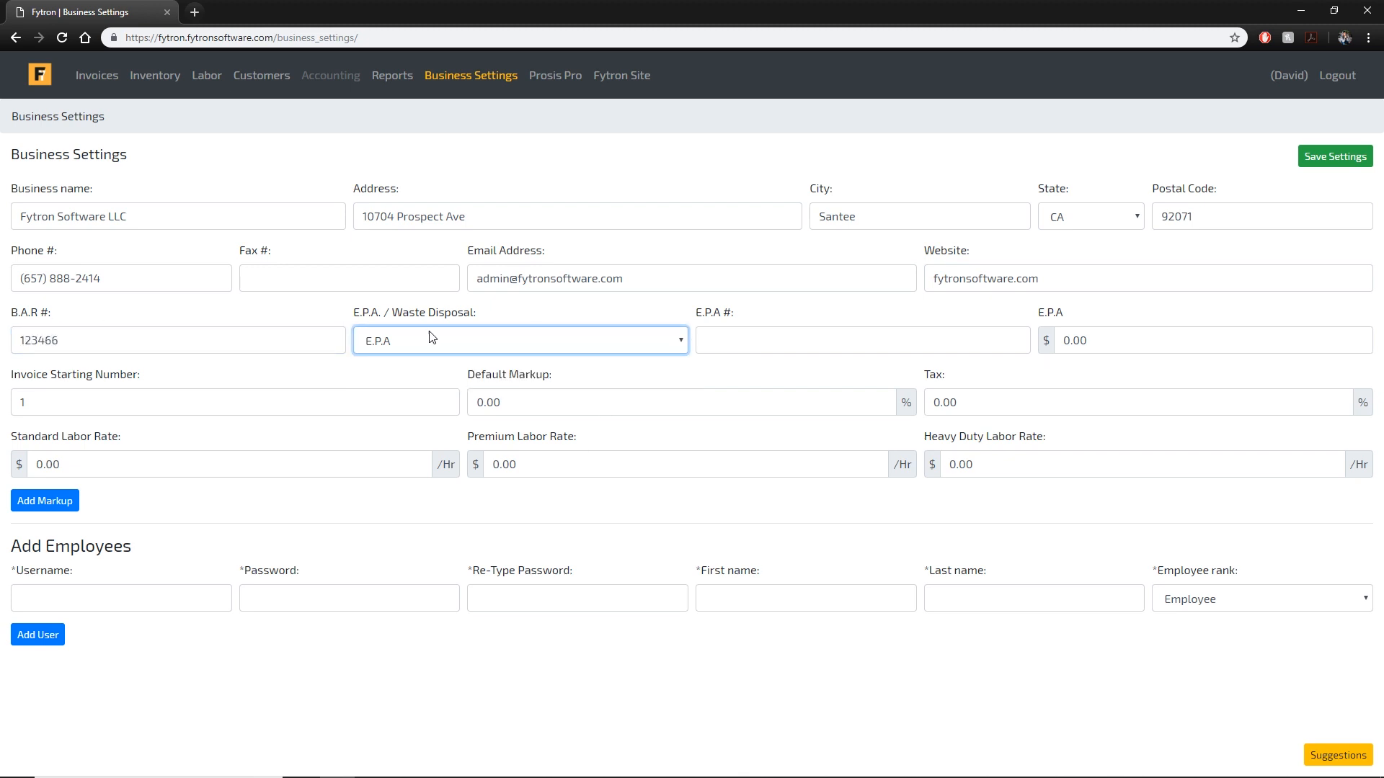
click(759, 351)
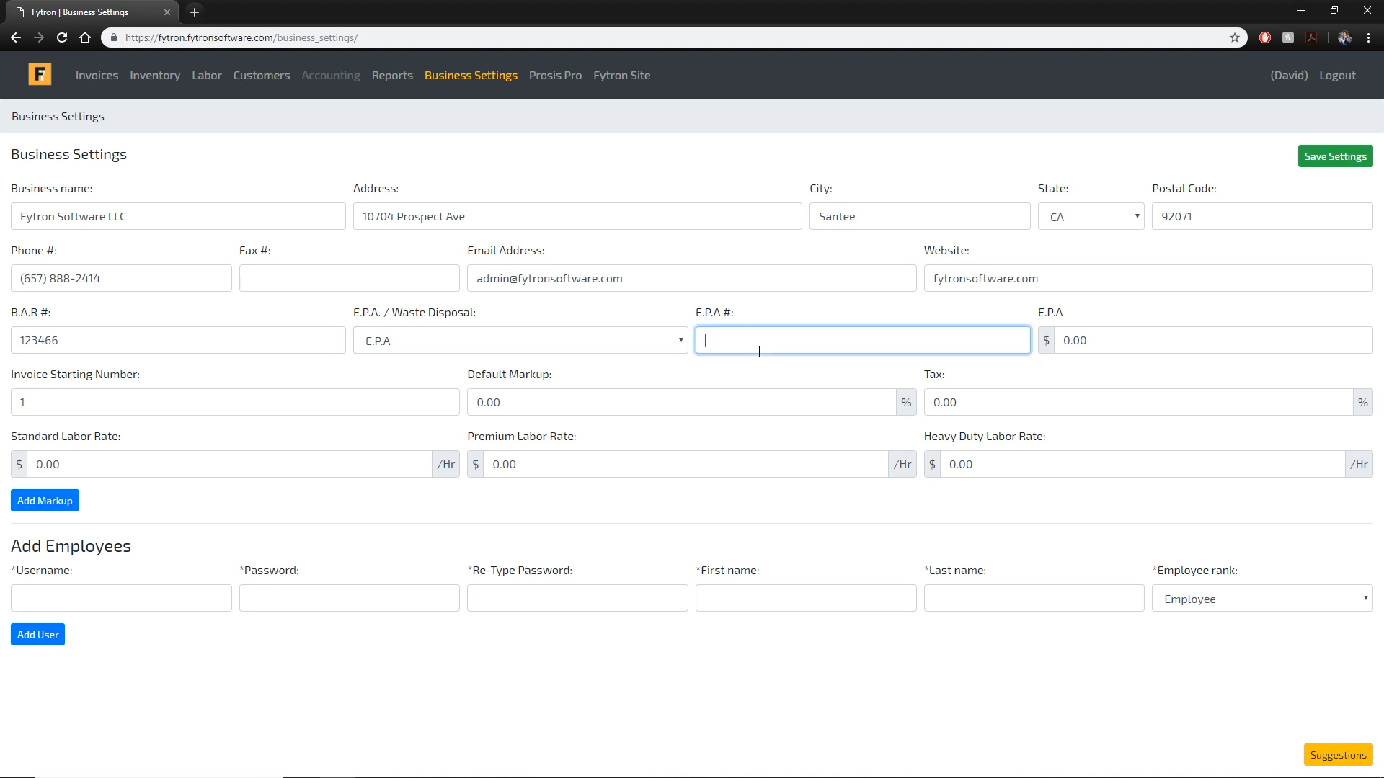
text(21875659)
key(Tab)
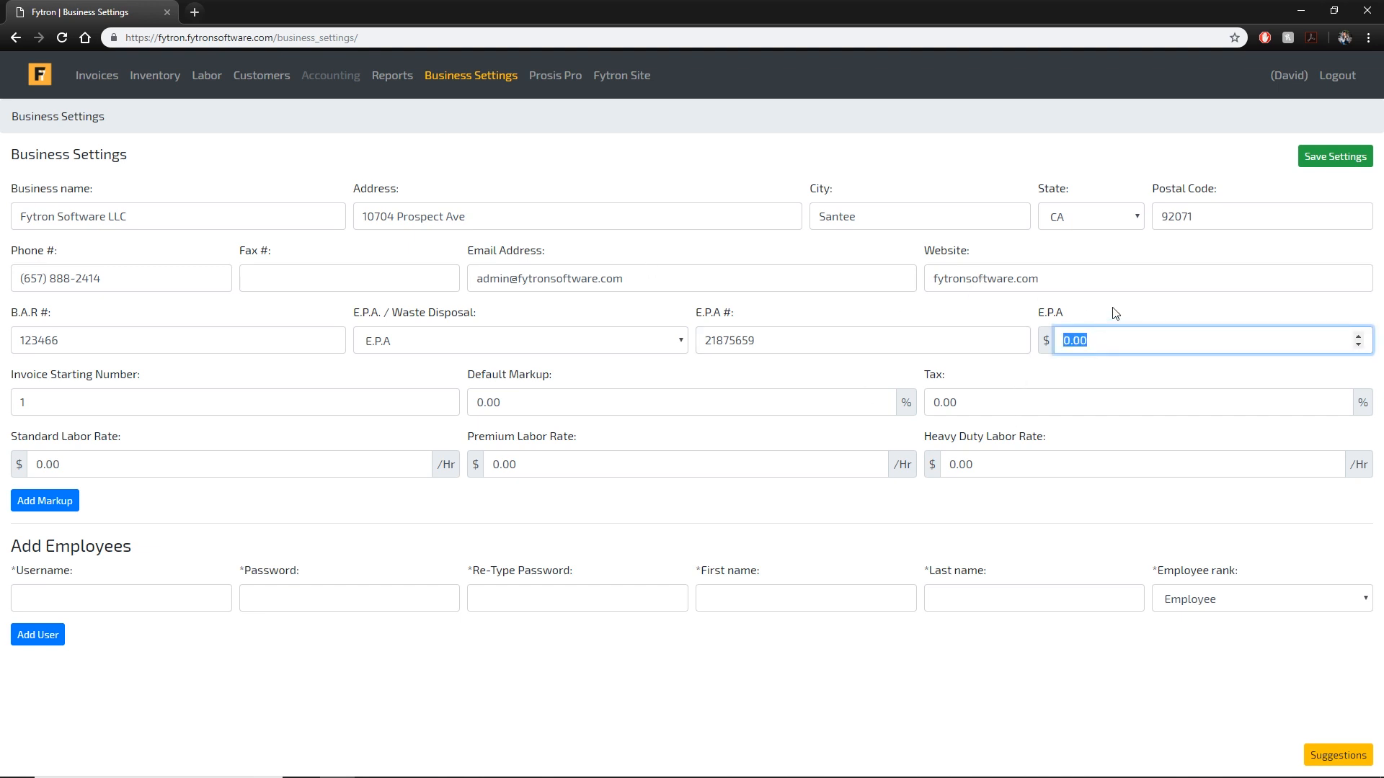
Change the E.P.A fee from 0.00 to 6.
click(527, 348)
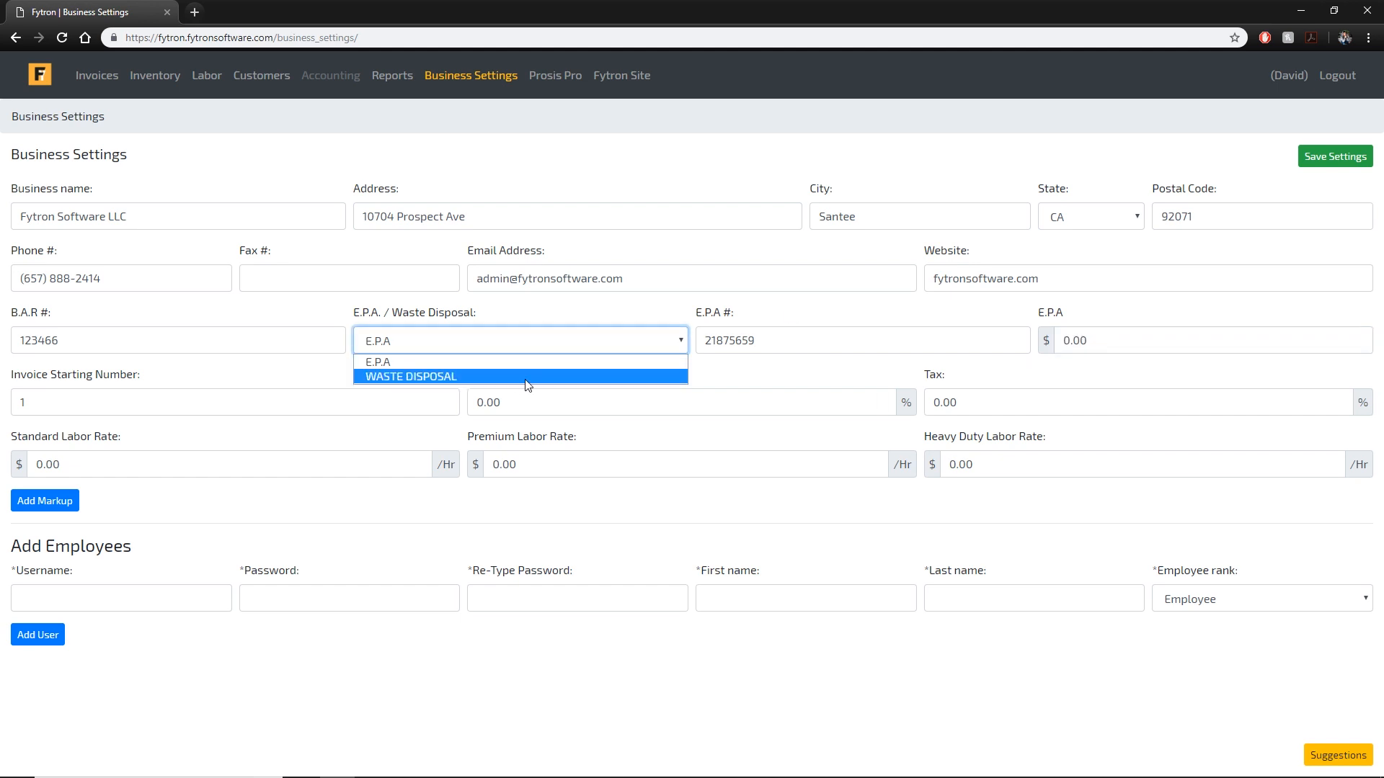
click(540, 338)
key(Tab)
key(Tab)
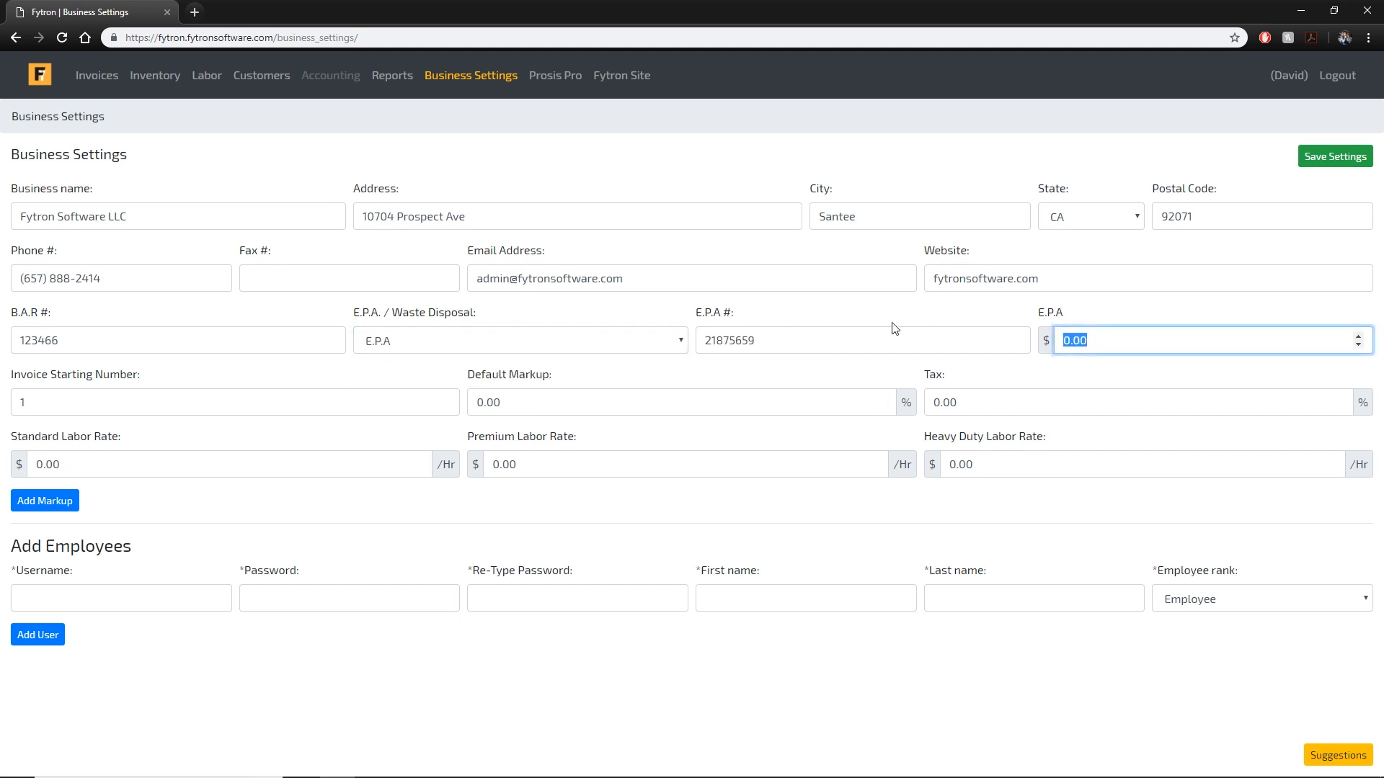
click(1193, 340)
double_click(1193, 340)
text(6)
click(1194, 305)
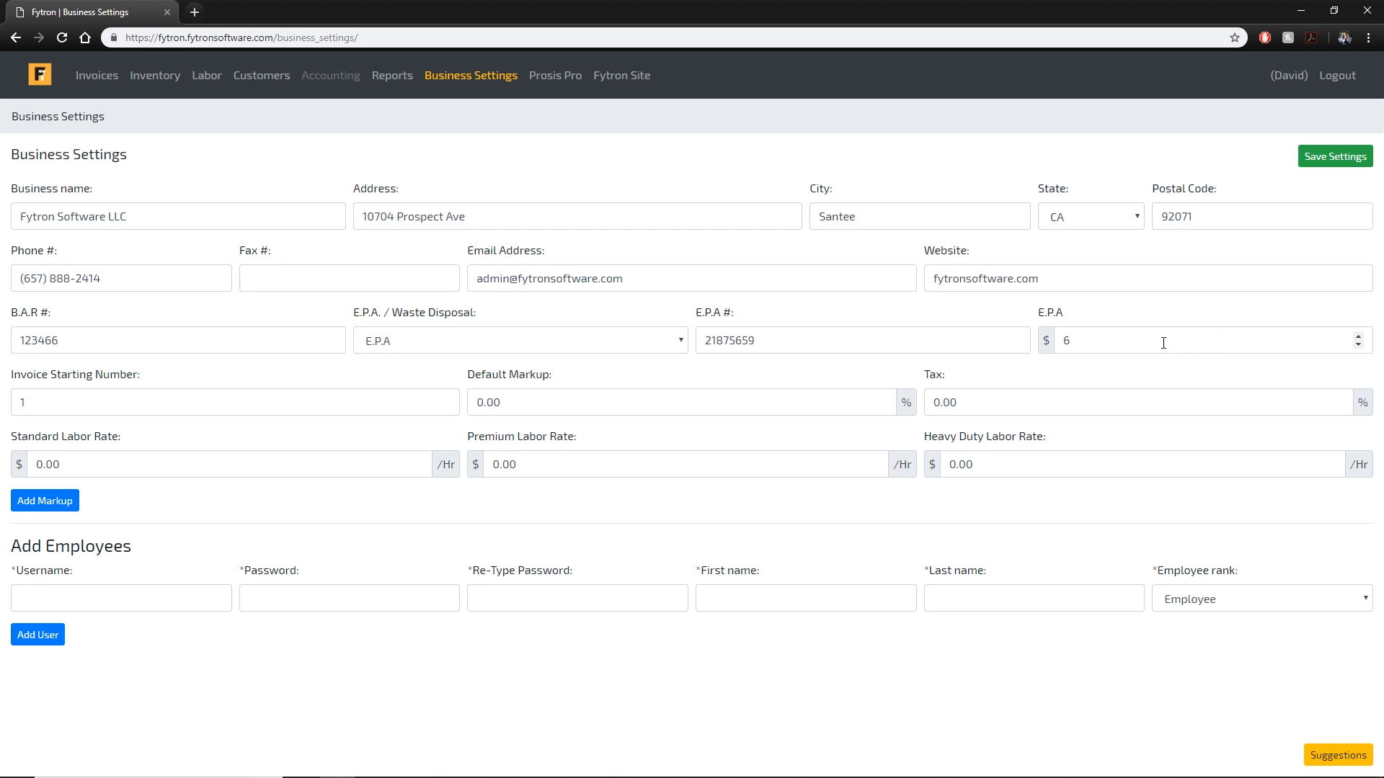
Set the invoice starting number to 9000, default markup to 25 and tax to 9.
click(339, 402)
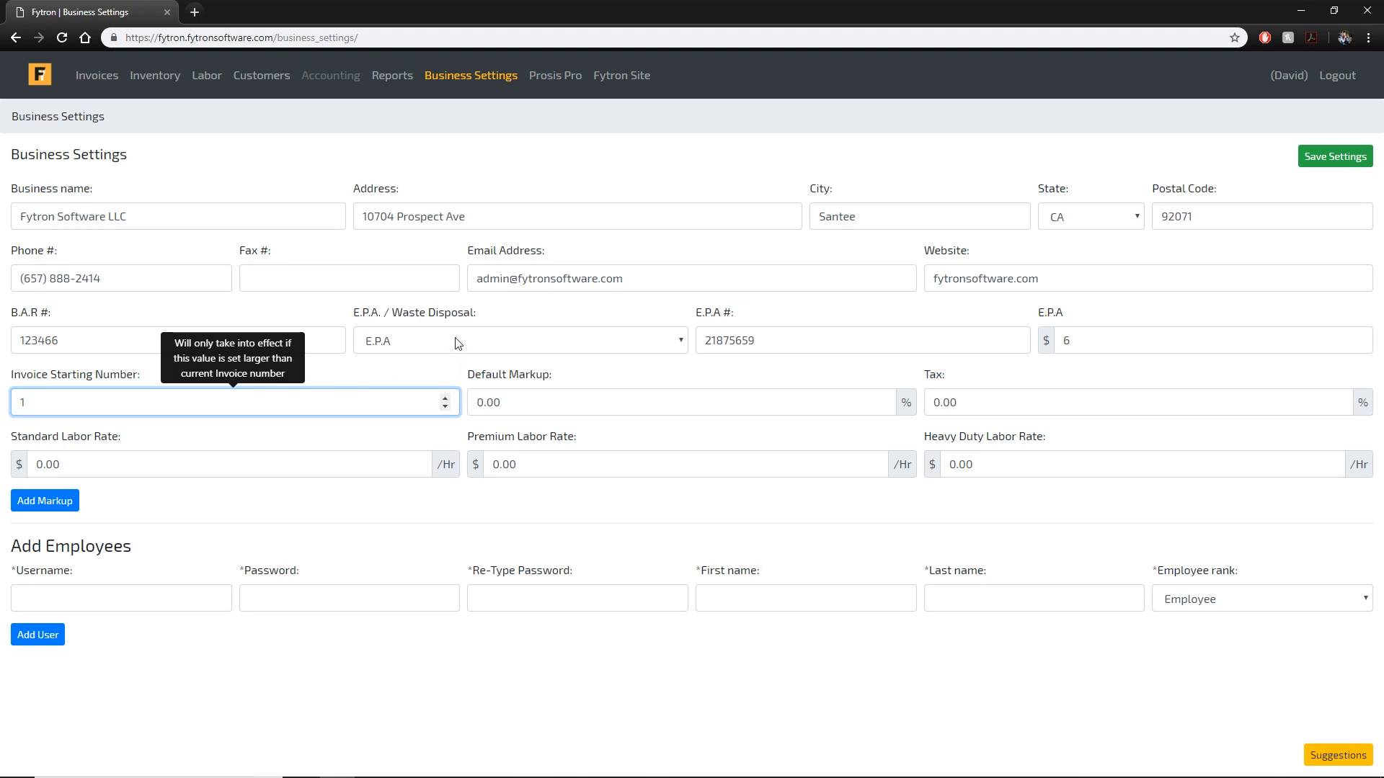
key(ctrl+a)
text(9000)
key(Tab)
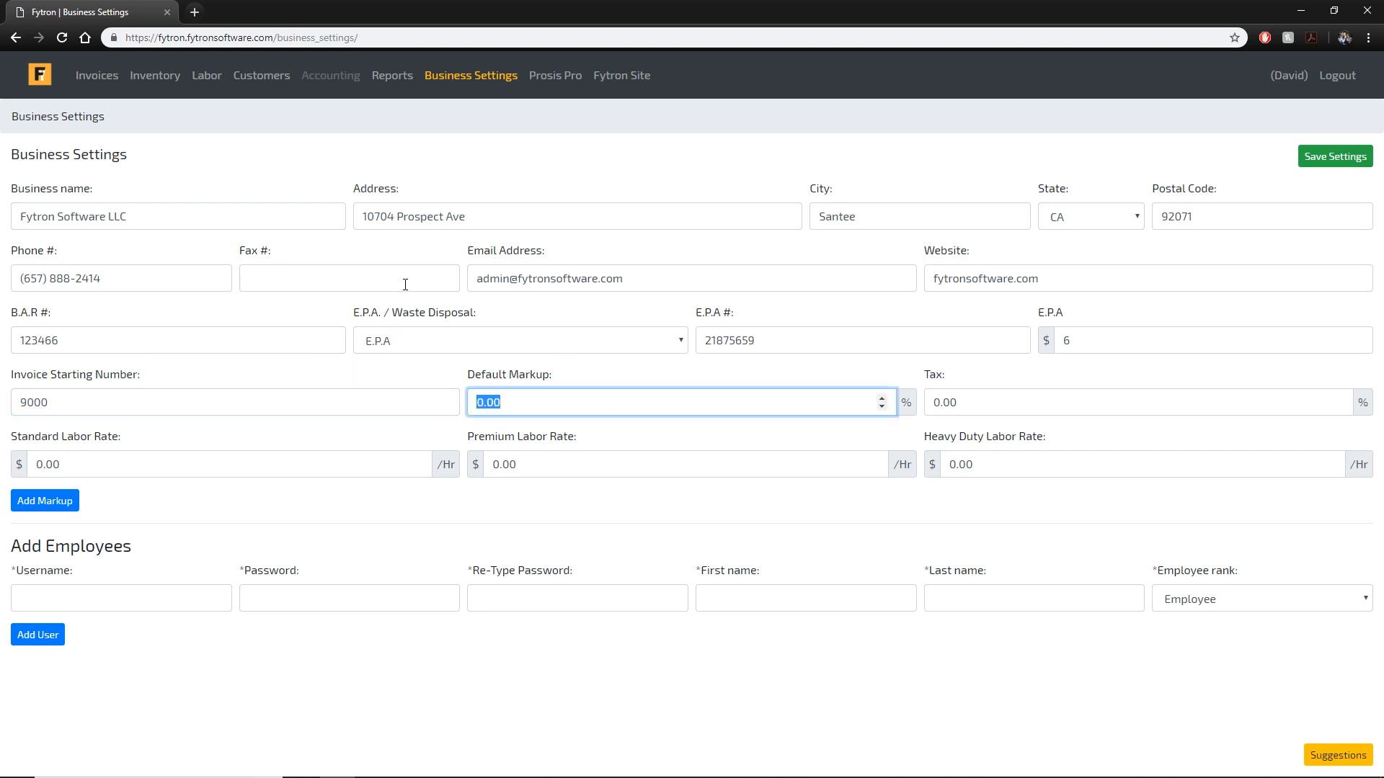
click(592, 403)
drag(592, 404, 487, 402)
click(569, 401)
drag(628, 411, 300, 388)
text(25)
key(Tab)
text(9)
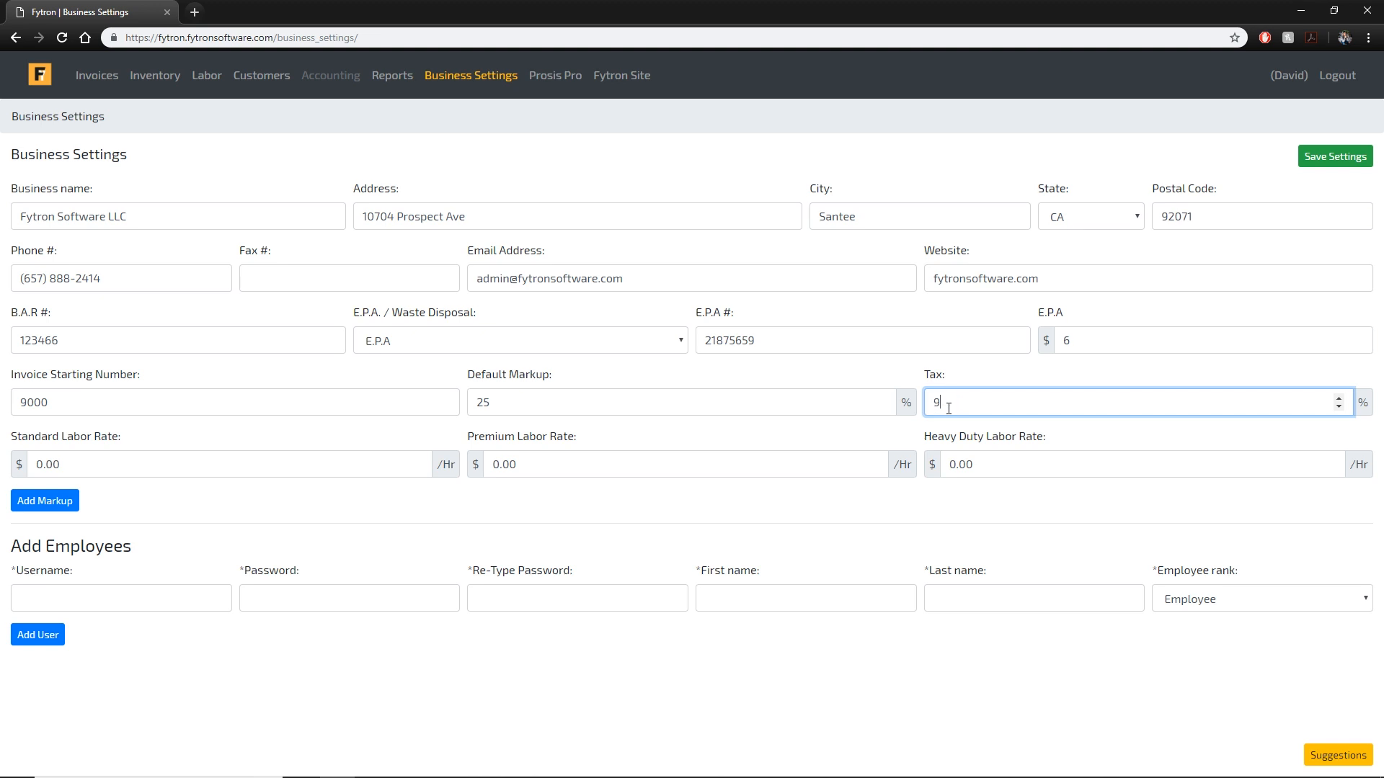
Set the Standard, Premium and Heavy Duty labor rates to 102, 110 and 115.
click(170, 462)
key(ctrl+a)
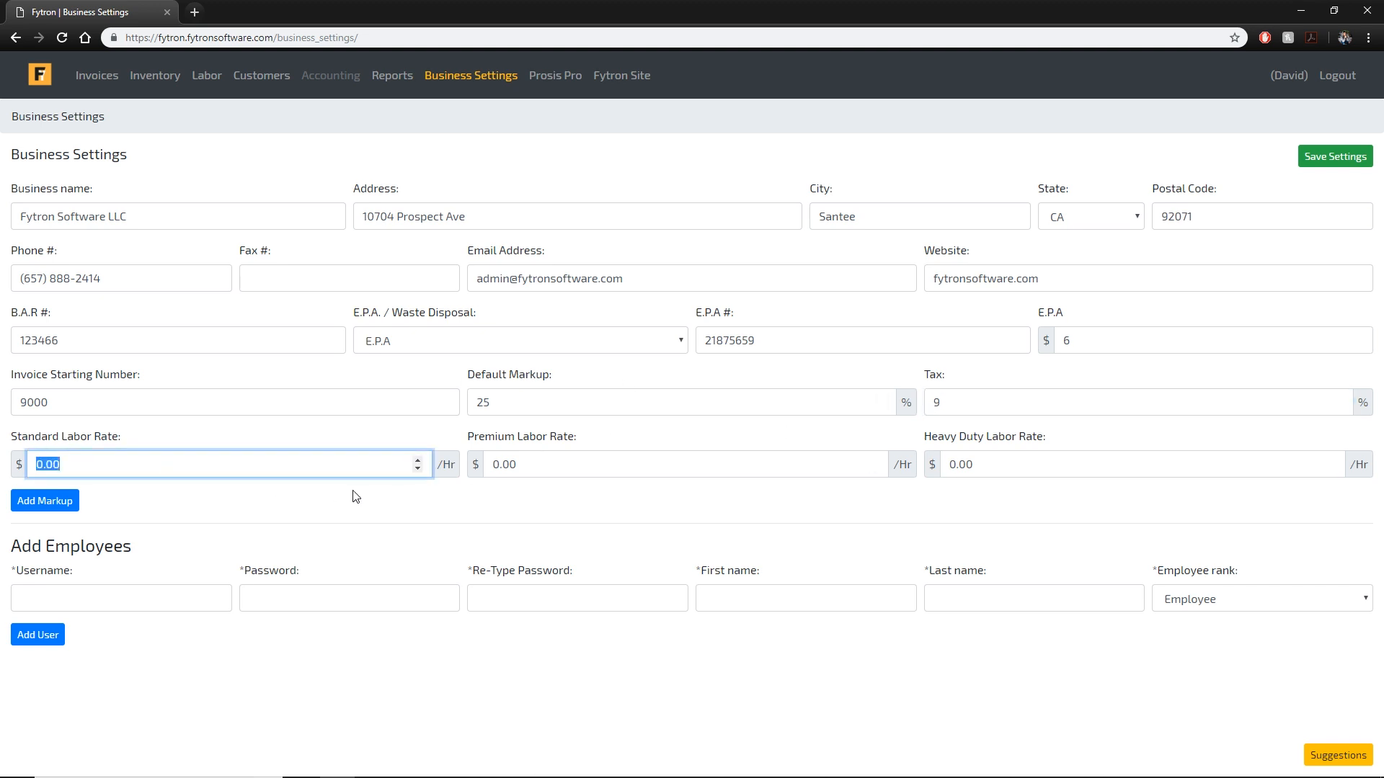
text(10)
text(2)
key(Tab)
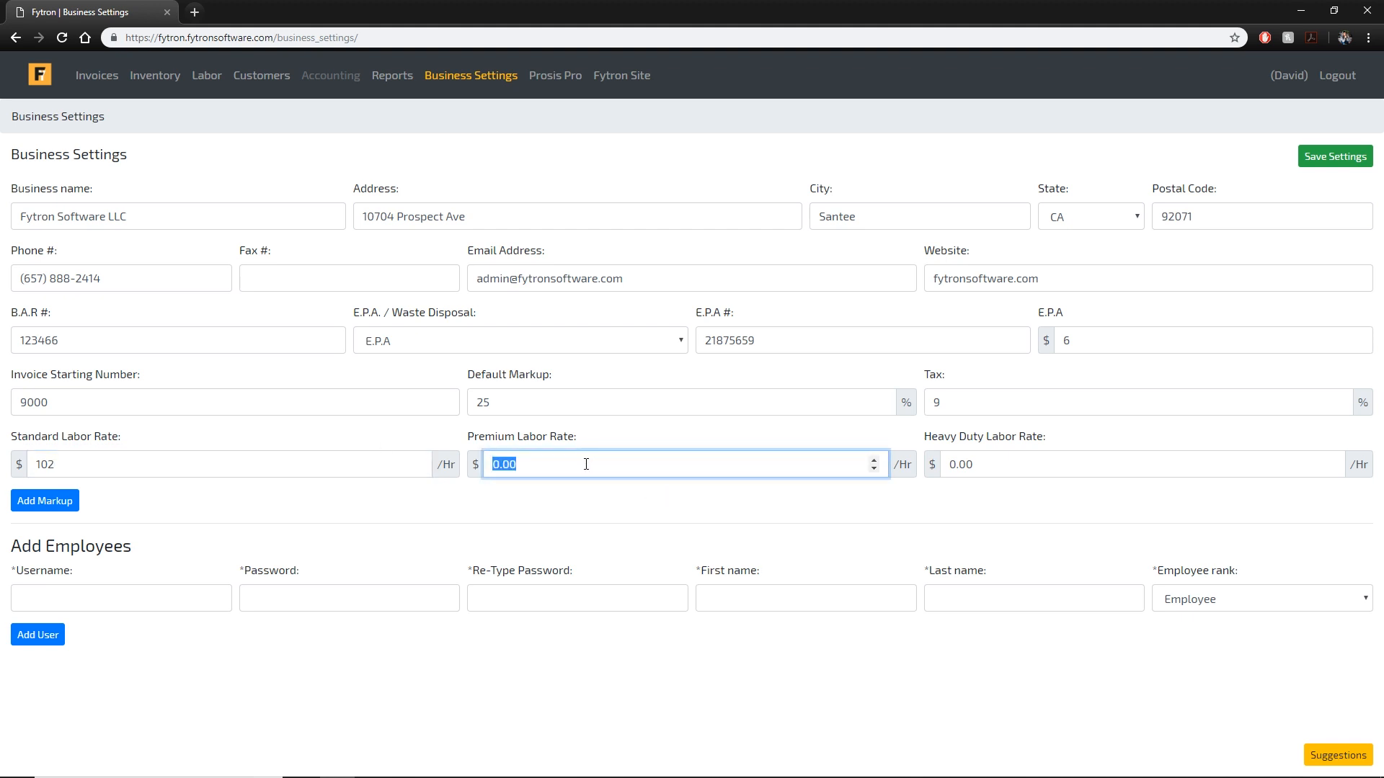
text(110)
key(Tab)
text(115)
click(785, 510)
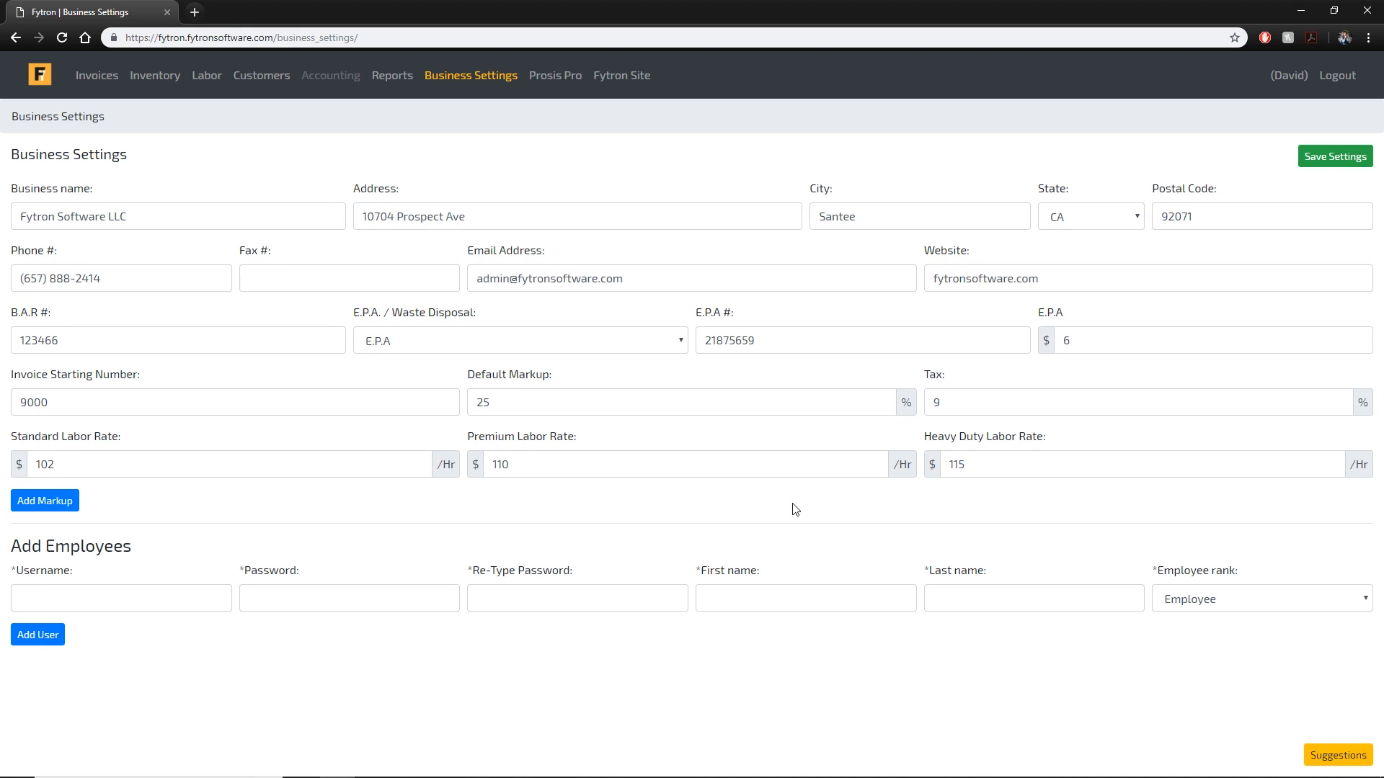
Add three markup tier rows to the business settings.
click(62, 509)
click(72, 565)
scroll(144, 523, down, 1)
click(64, 563)
scroll(108, 587, down, 1)
Fill the first markup tier: minimum 0, maximum 20, rate 50%.
click(65, 380)
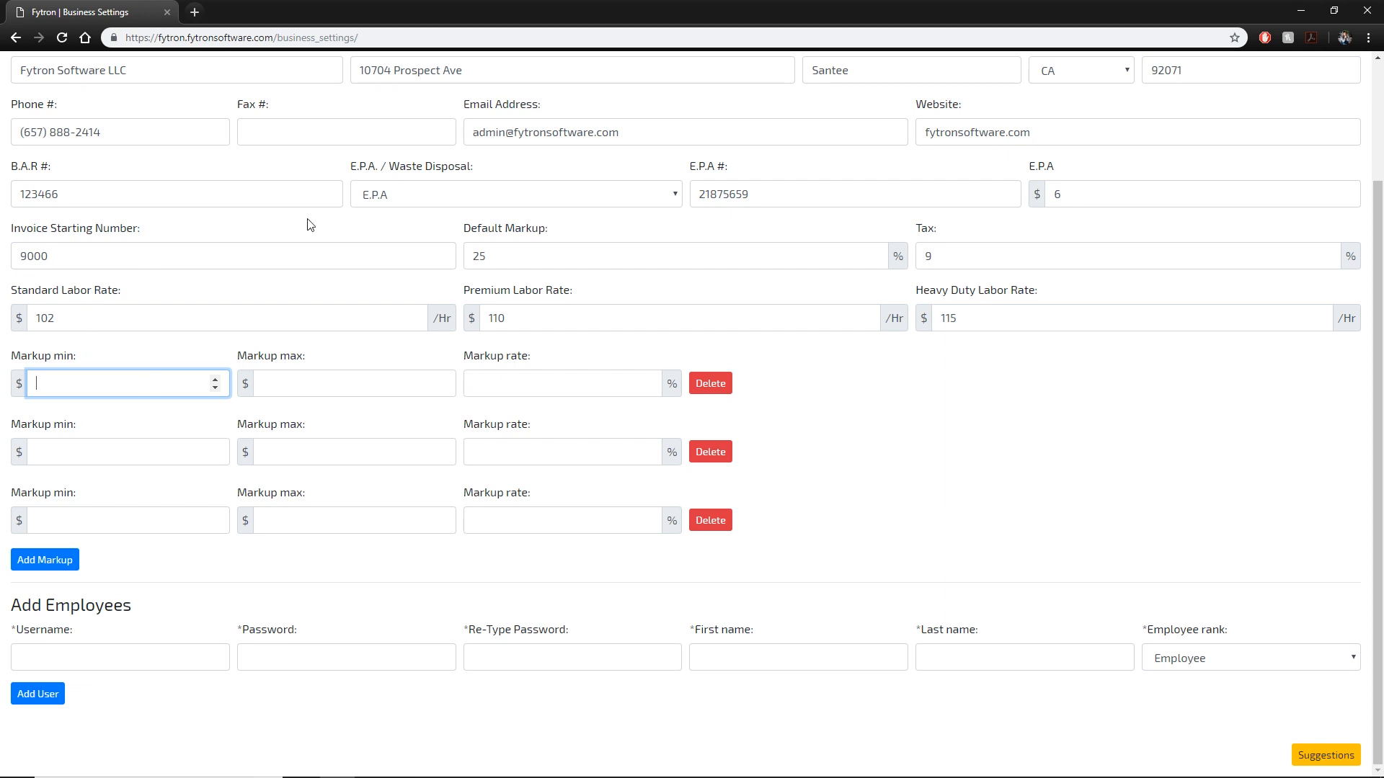
text(0)
key(Tab)
text(20)
key(Tab)
text(50)
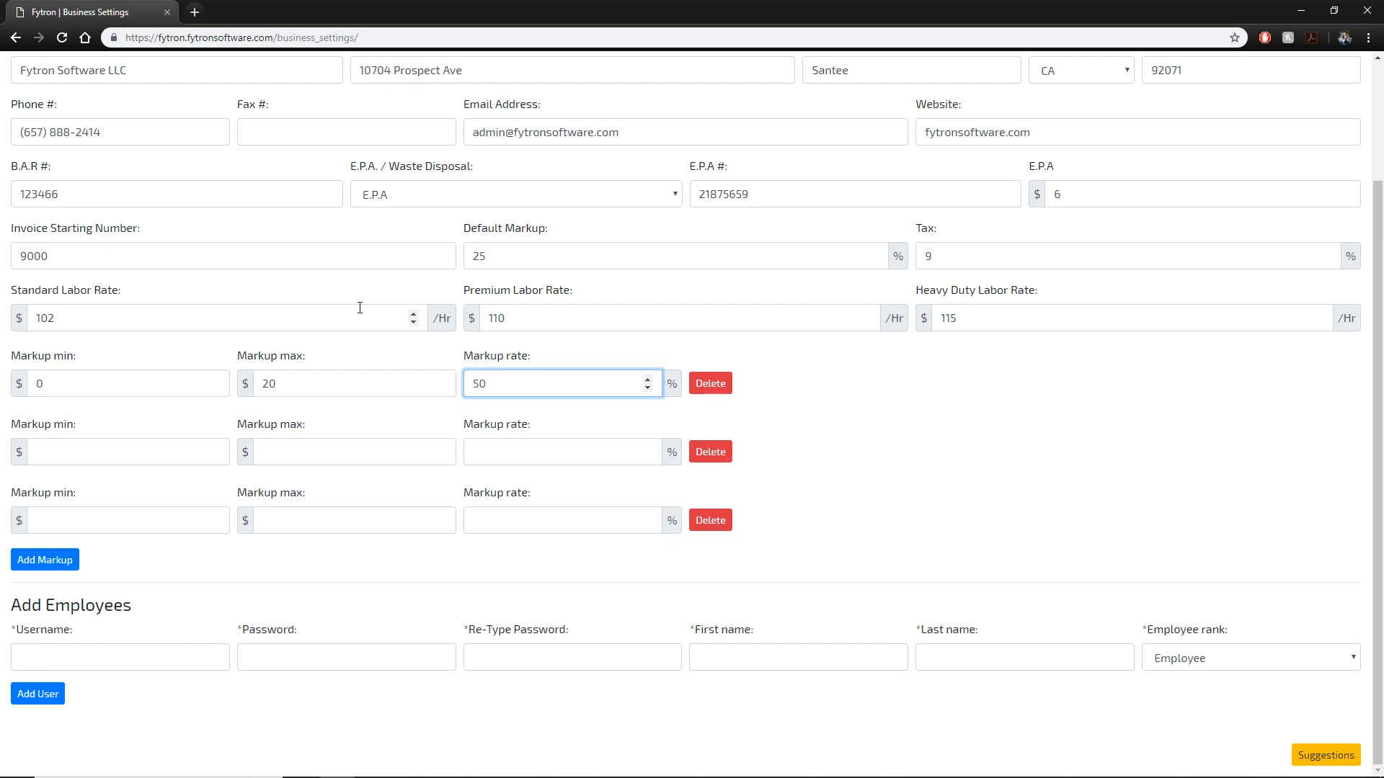
click(360, 380)
Fill the second tier as 21–50 at 35% and the third as 51–100 at 25%.
click(71, 460)
text(21)
click(319, 458)
text(50)
key(Tab)
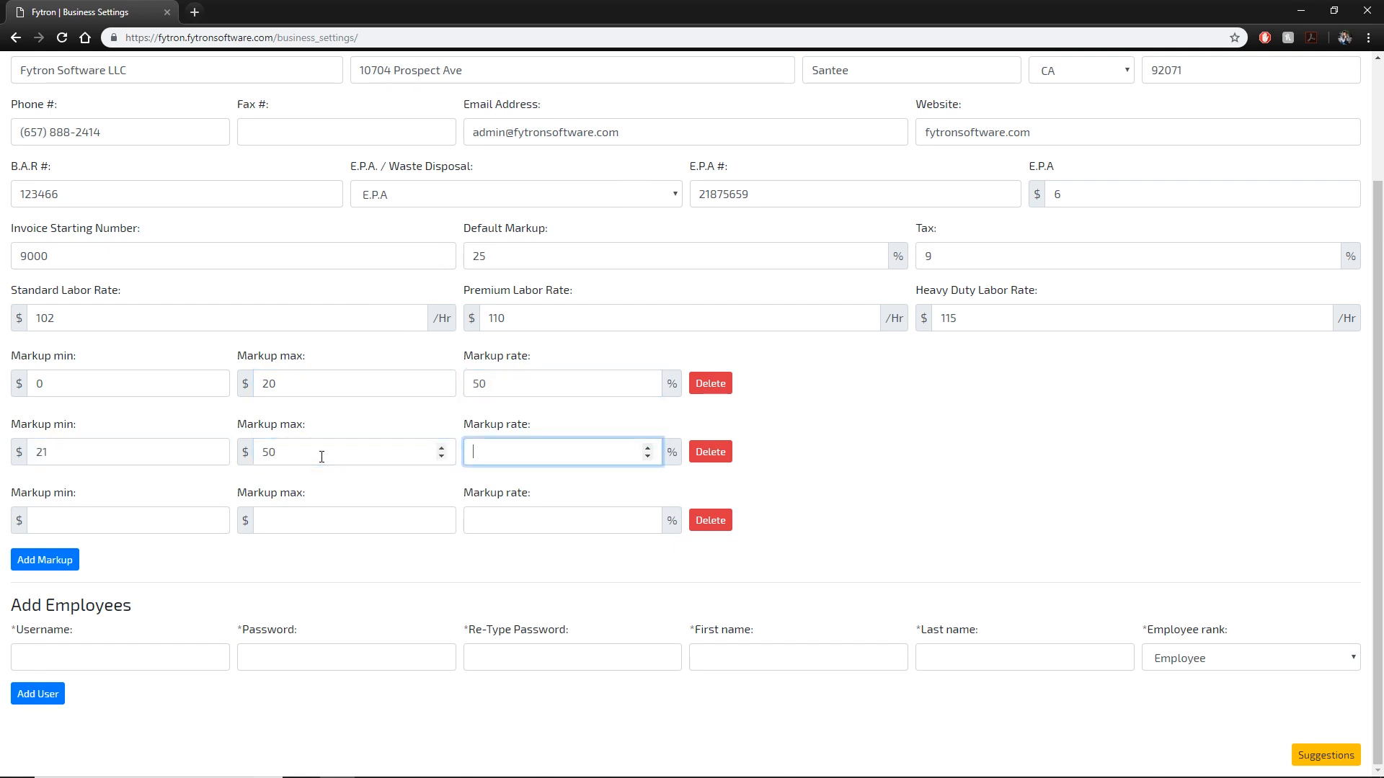
text(35)
click(173, 513)
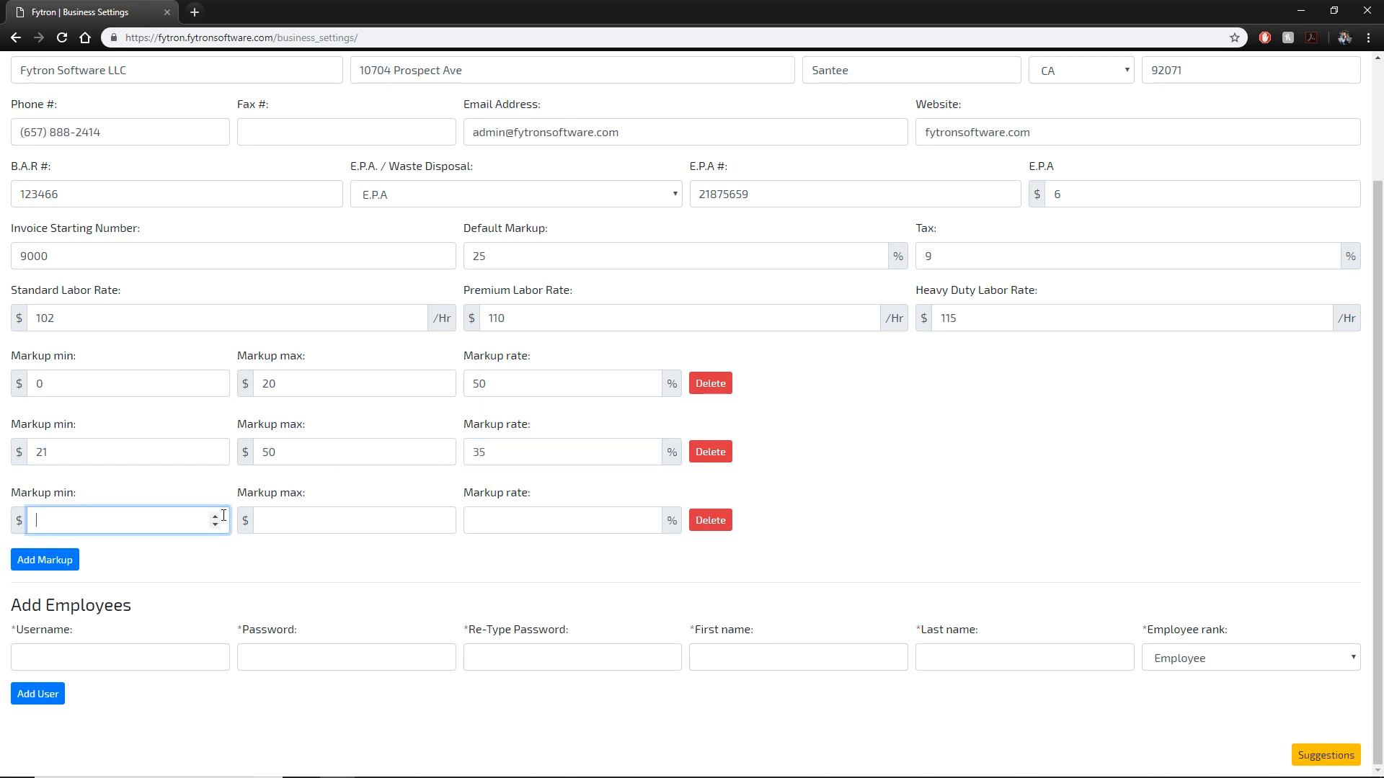
text(51)
key(Tab)
text(100)
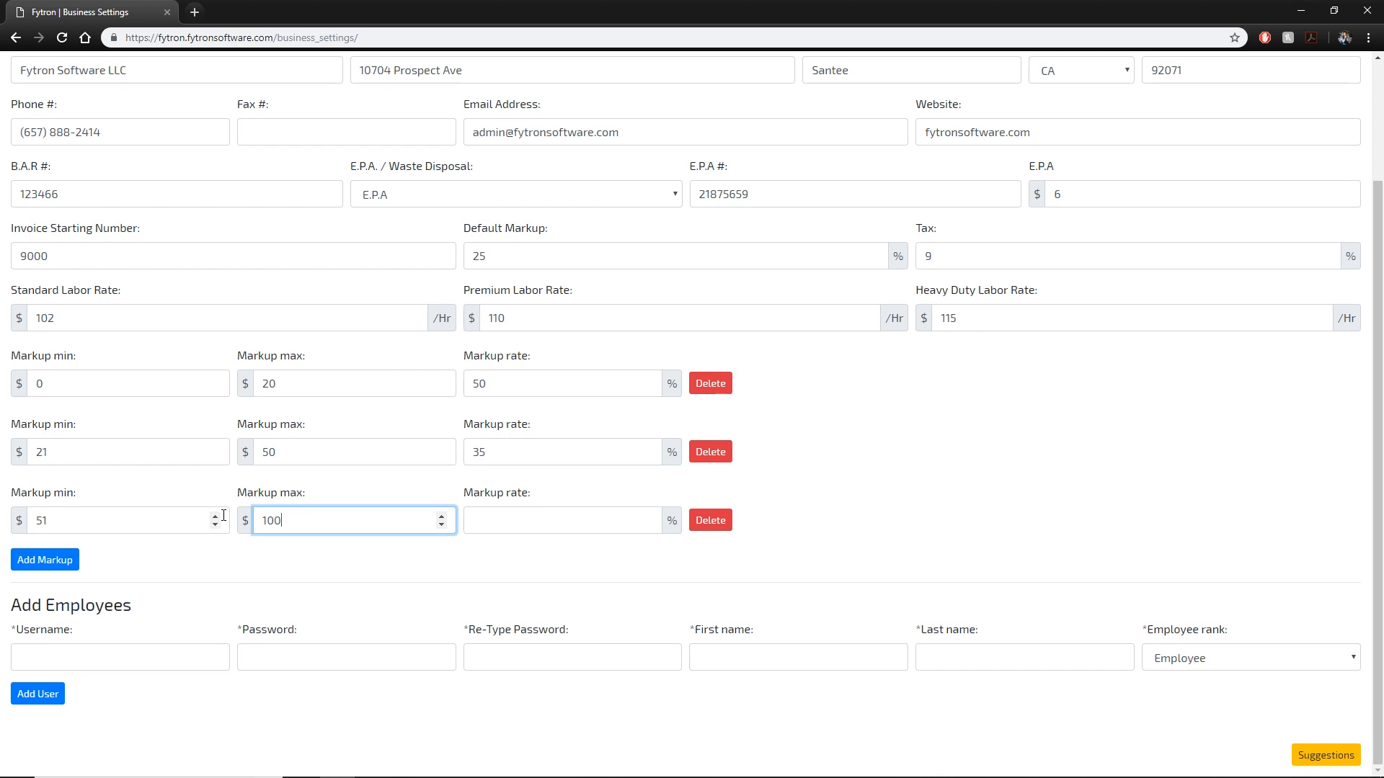
click(562, 532)
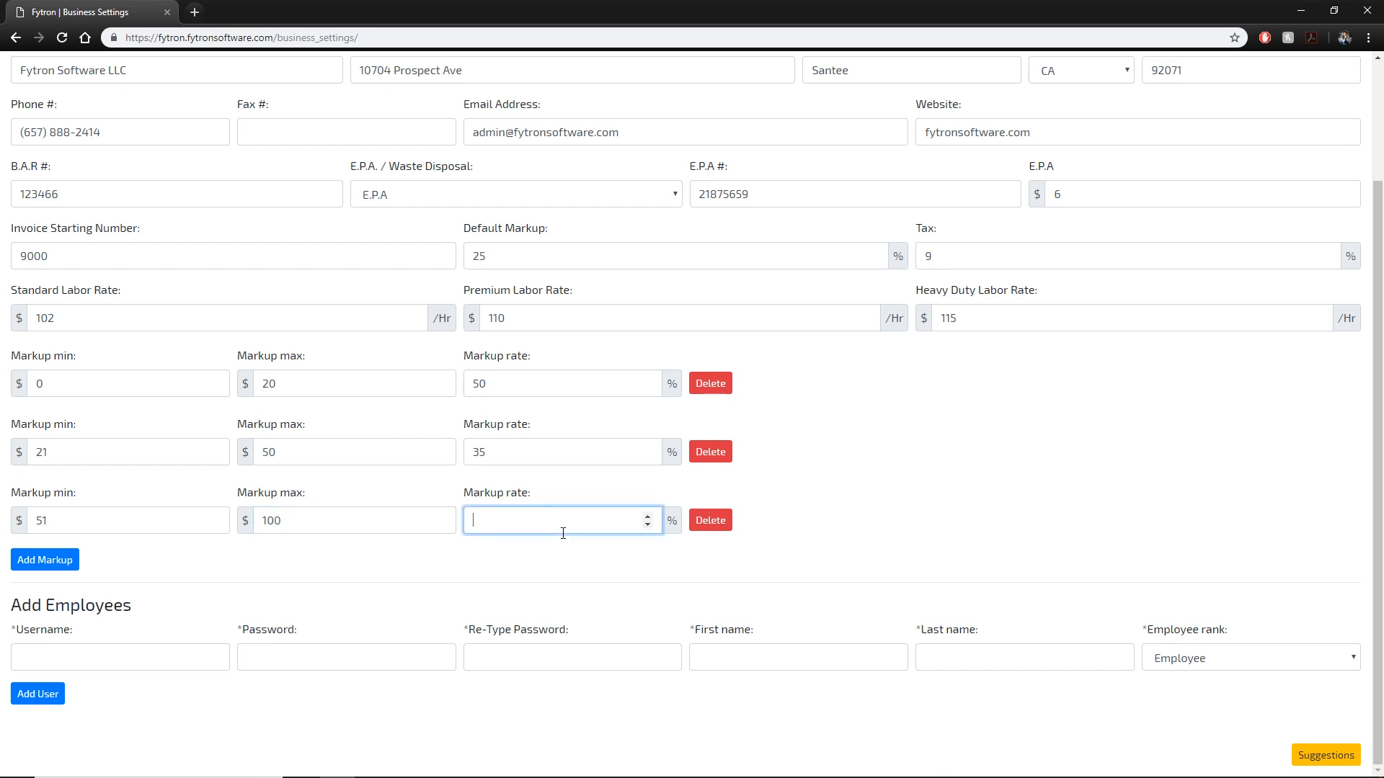
text(25)
Change the default markup to 15.
scroll(675, 473, up, 3)
drag(542, 399, 380, 389)
text(15)
scroll(746, 406, down, 2)
click(973, 531)
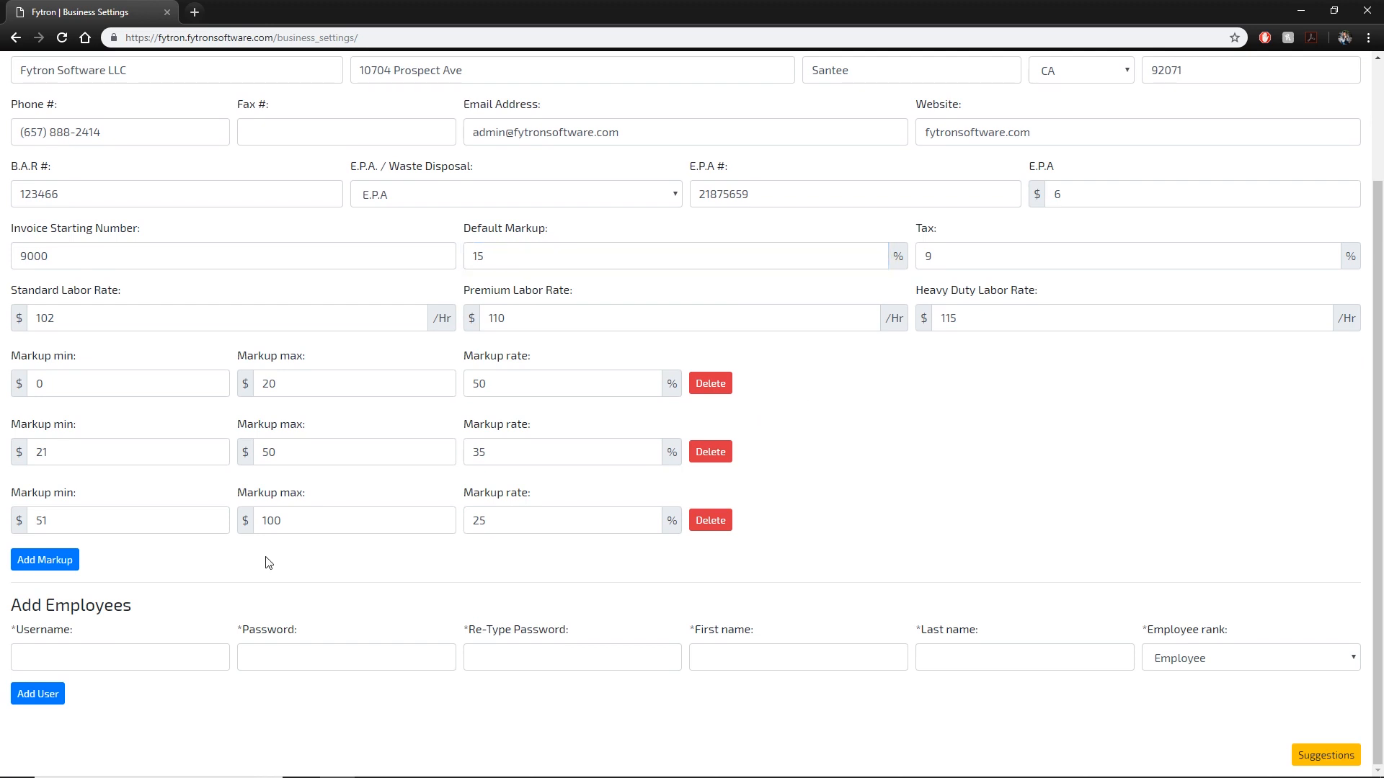
scroll(1155, 476, up, 3)
Save the business settings and review the reloaded page, including the empty Add Employees form.
click(1324, 158)
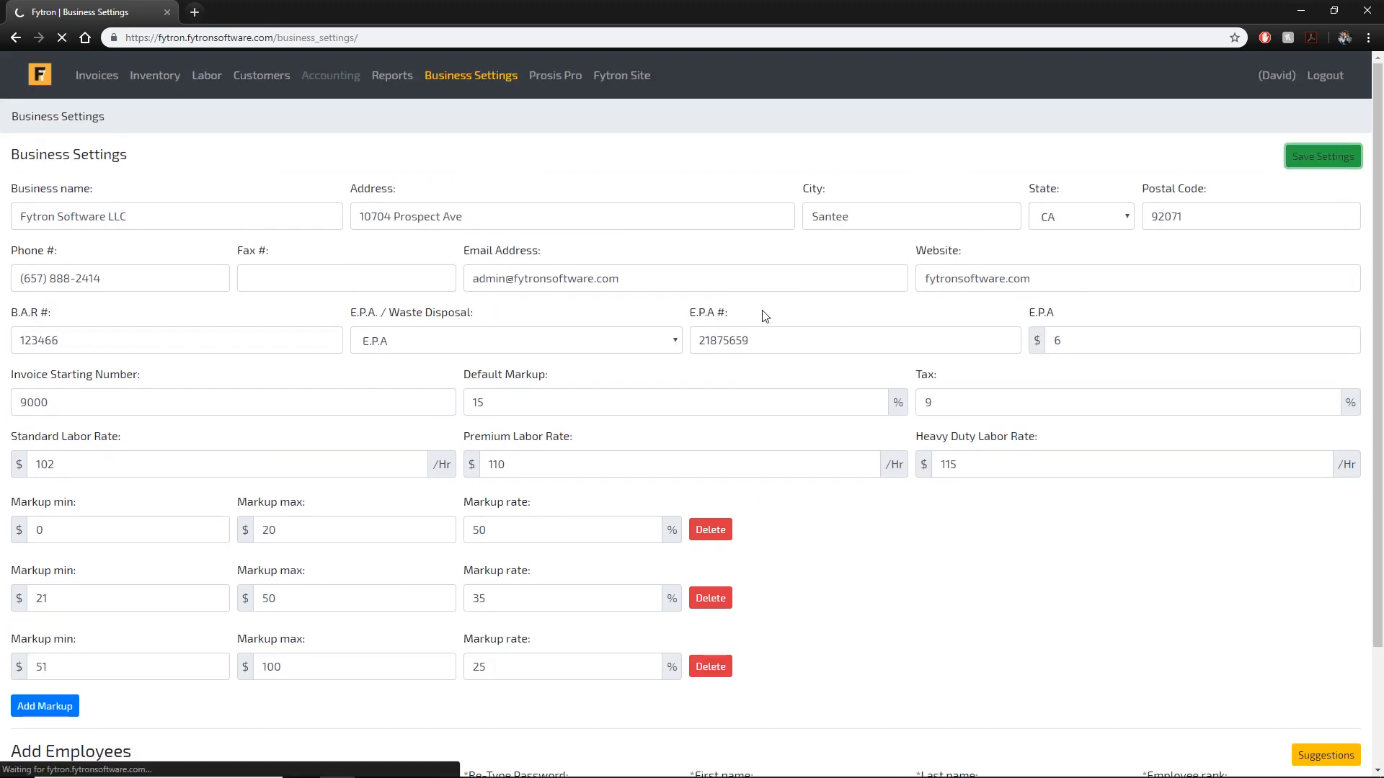
scroll(831, 311, down, 2)
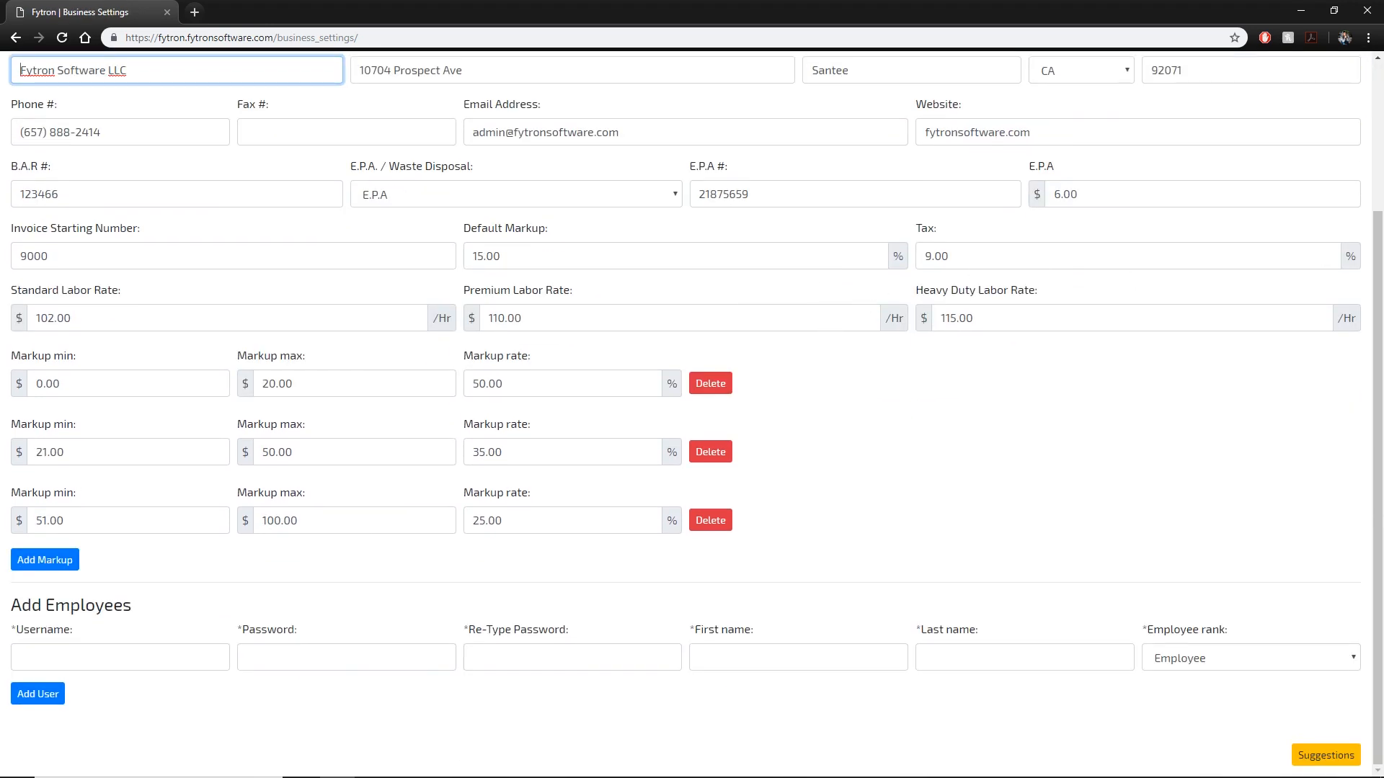
click(164, 668)
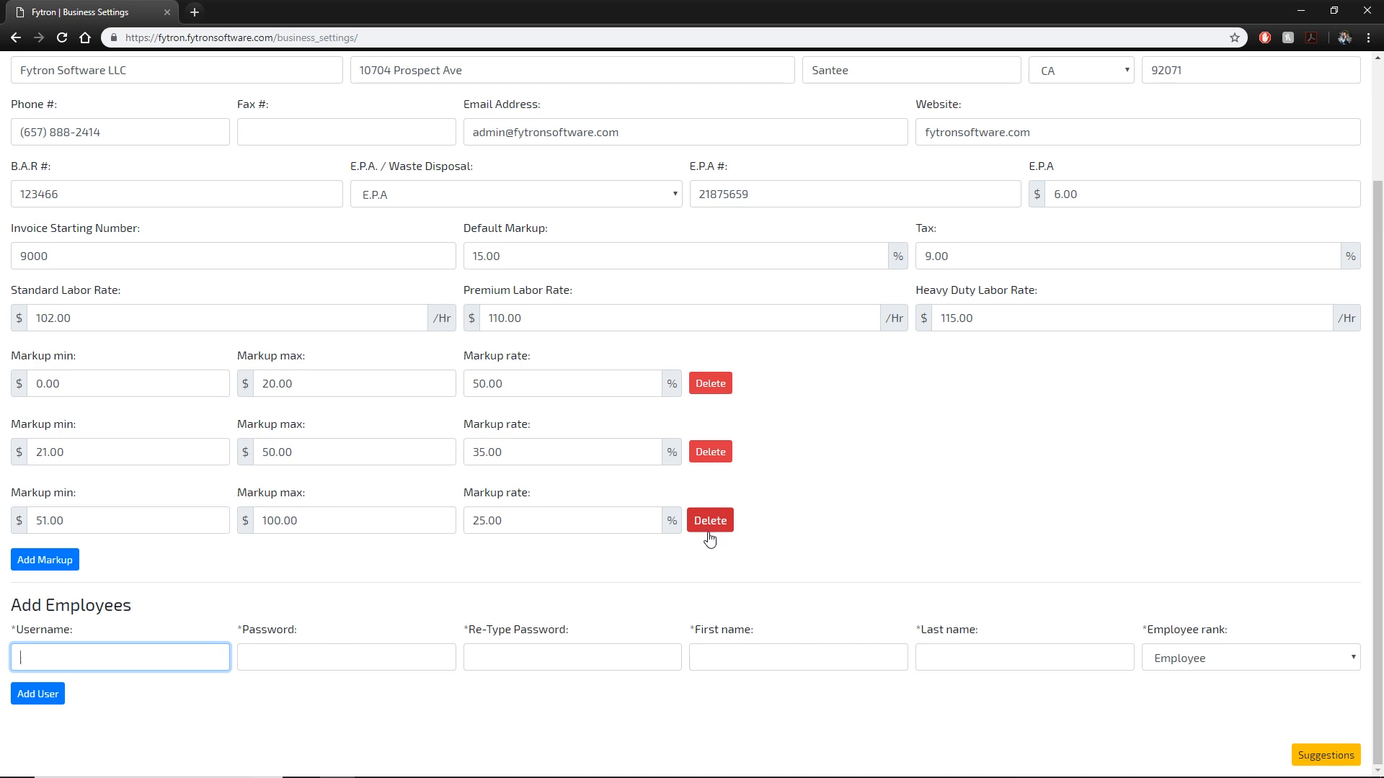
scroll(724, 533, up, 2)
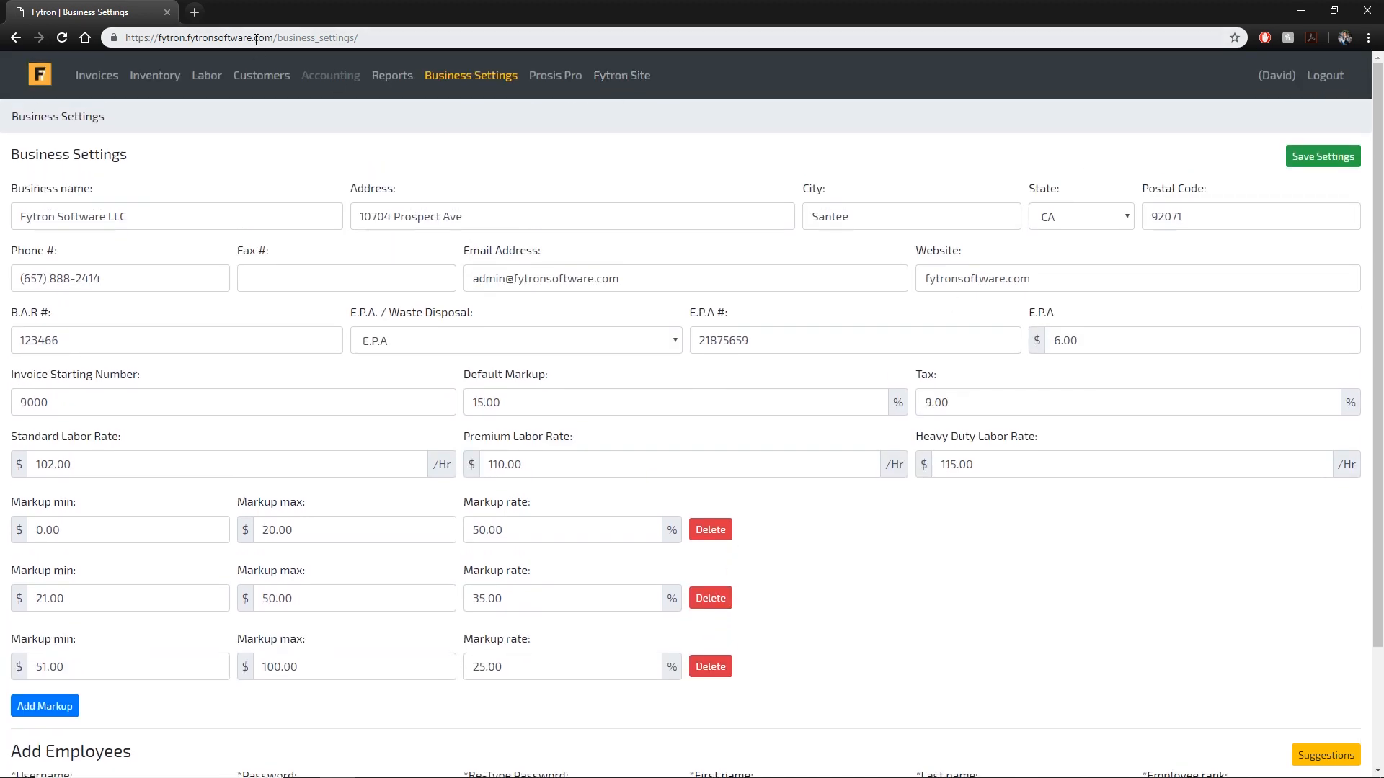
drag(268, 36, 173, 40)
click(290, 34)
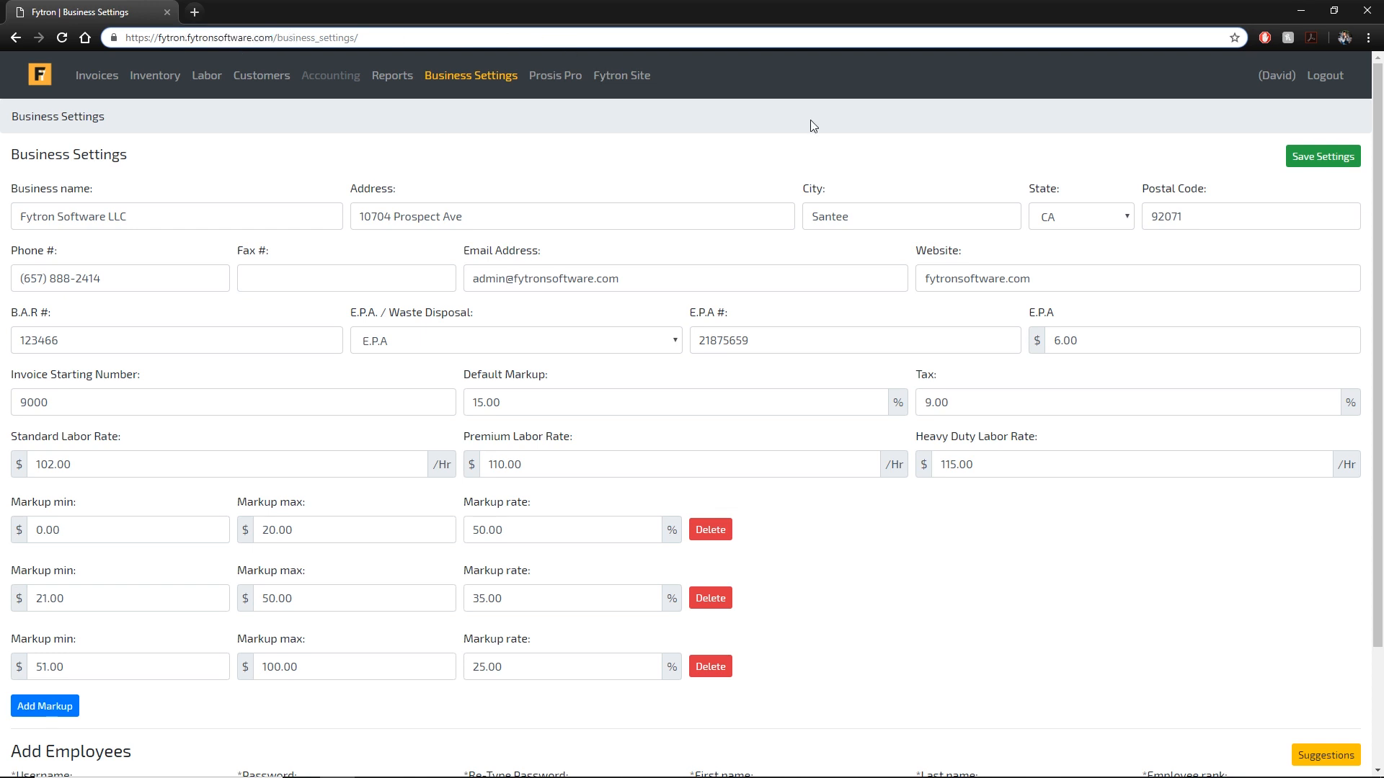
scroll(704, 166, down, 2)
Add a first employee with a username, password and full name, ranked Staff.
click(87, 658)
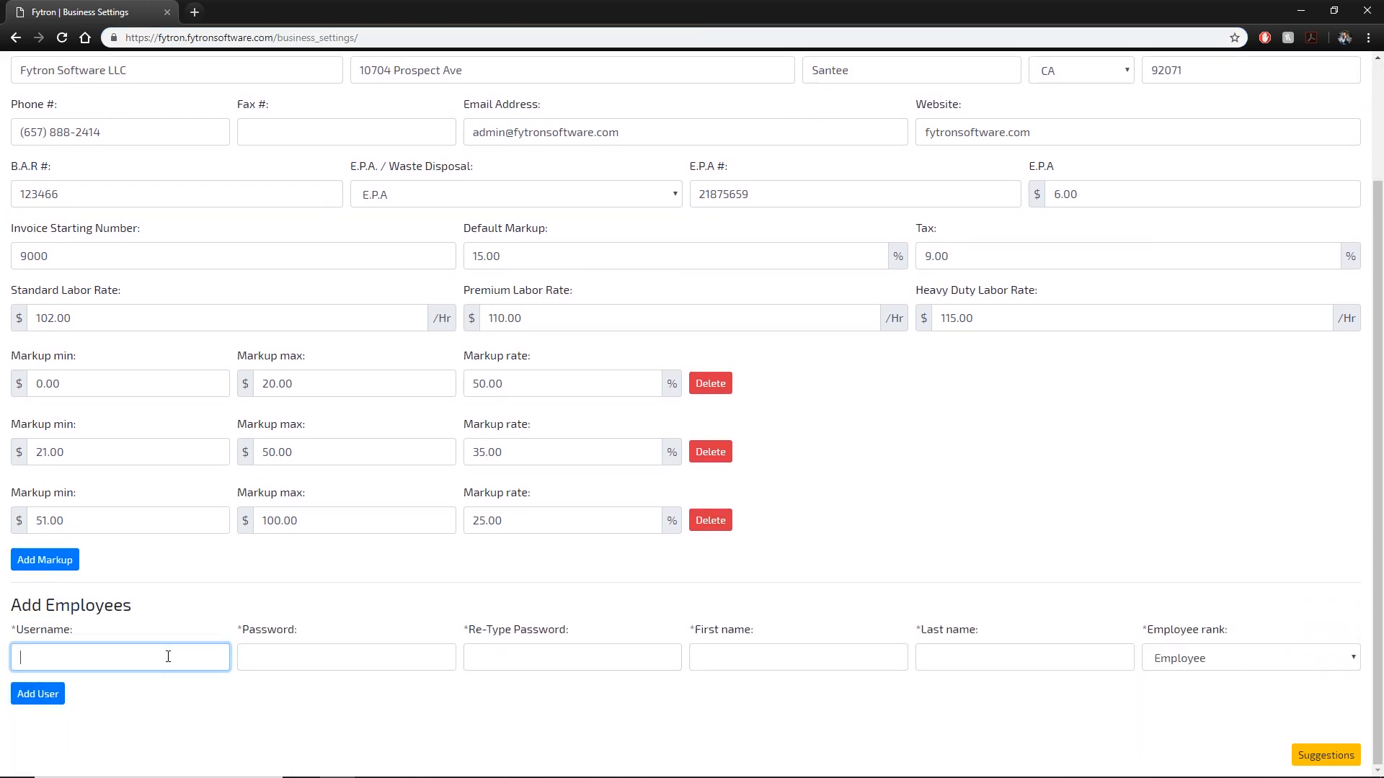
text(fytronS)
key(Tab)
text(••••••••)
key(Tab)
text(••••••••)
key(Tab)
text(Davi)
key(BackSpace)
key(BackSpace)
key(BackSpace)
key(BackSpace)
key(Tab)
click(1160, 662)
click(1168, 694)
click(61, 696)
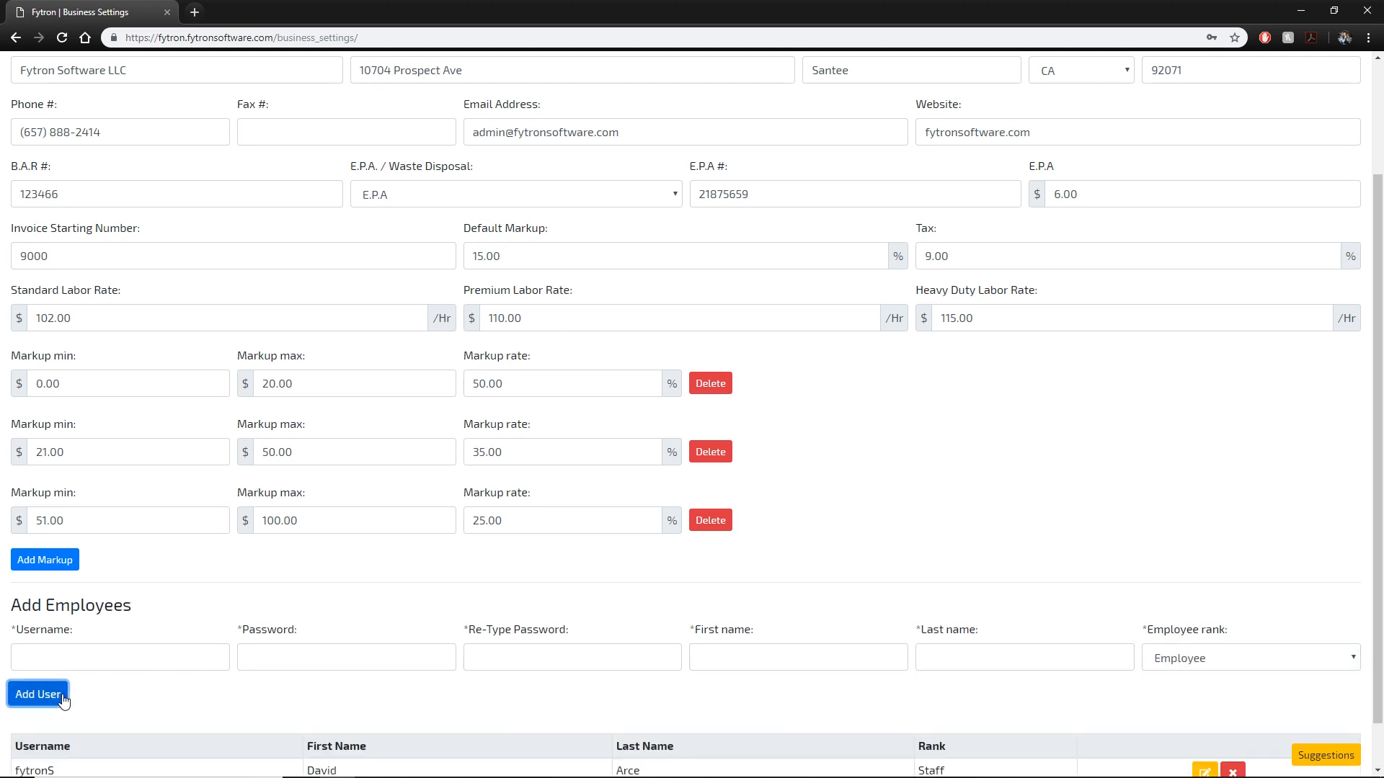
Add a second employee with a username, password and full name, keeping rank Employee.
click(93, 658)
text(fytronE)
key(Tab)
text(password)
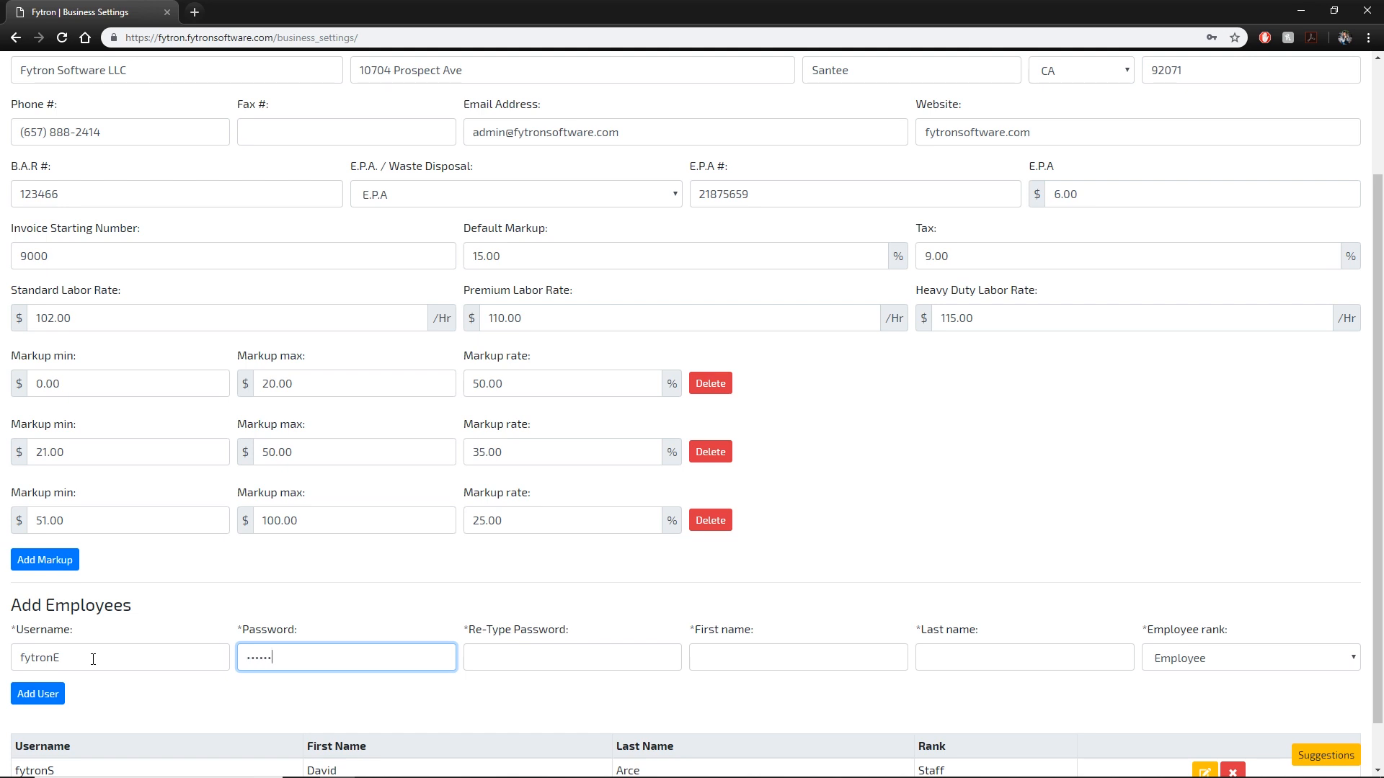
key(Tab)
text(password)
key(Tab)
key(Tab)
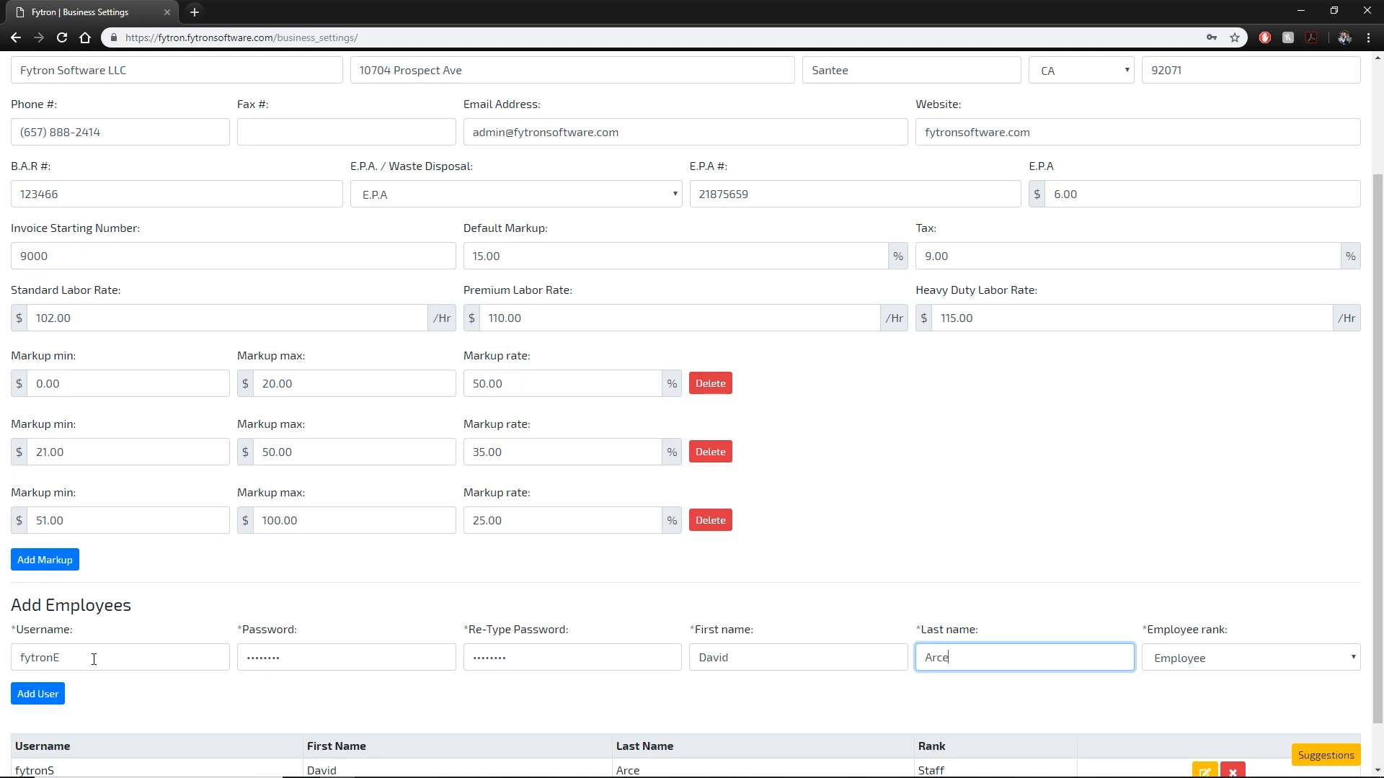
scroll(1223, 688, down, 1)
key(Tab)
click(1248, 603)
click(1238, 622)
click(1225, 604)
click(1225, 604)
click(1021, 549)
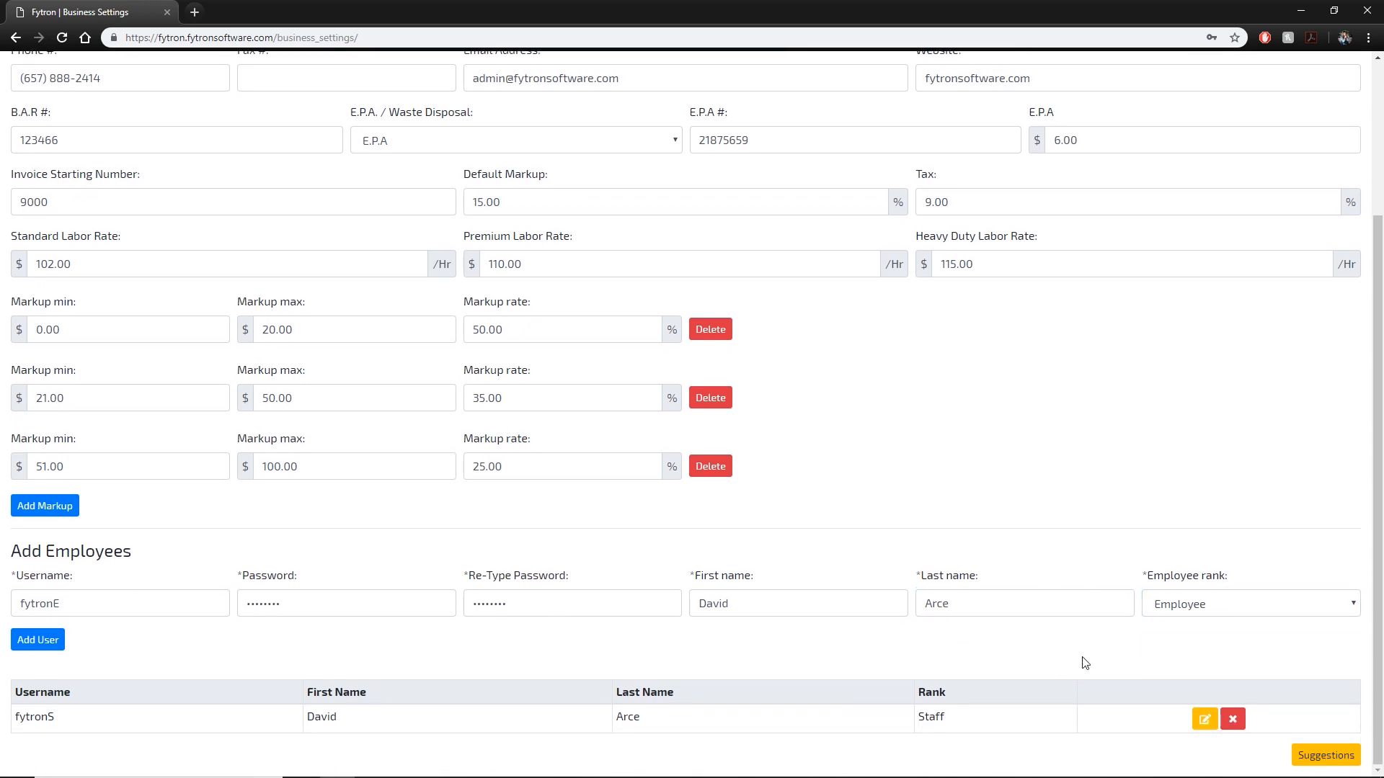
click(43, 640)
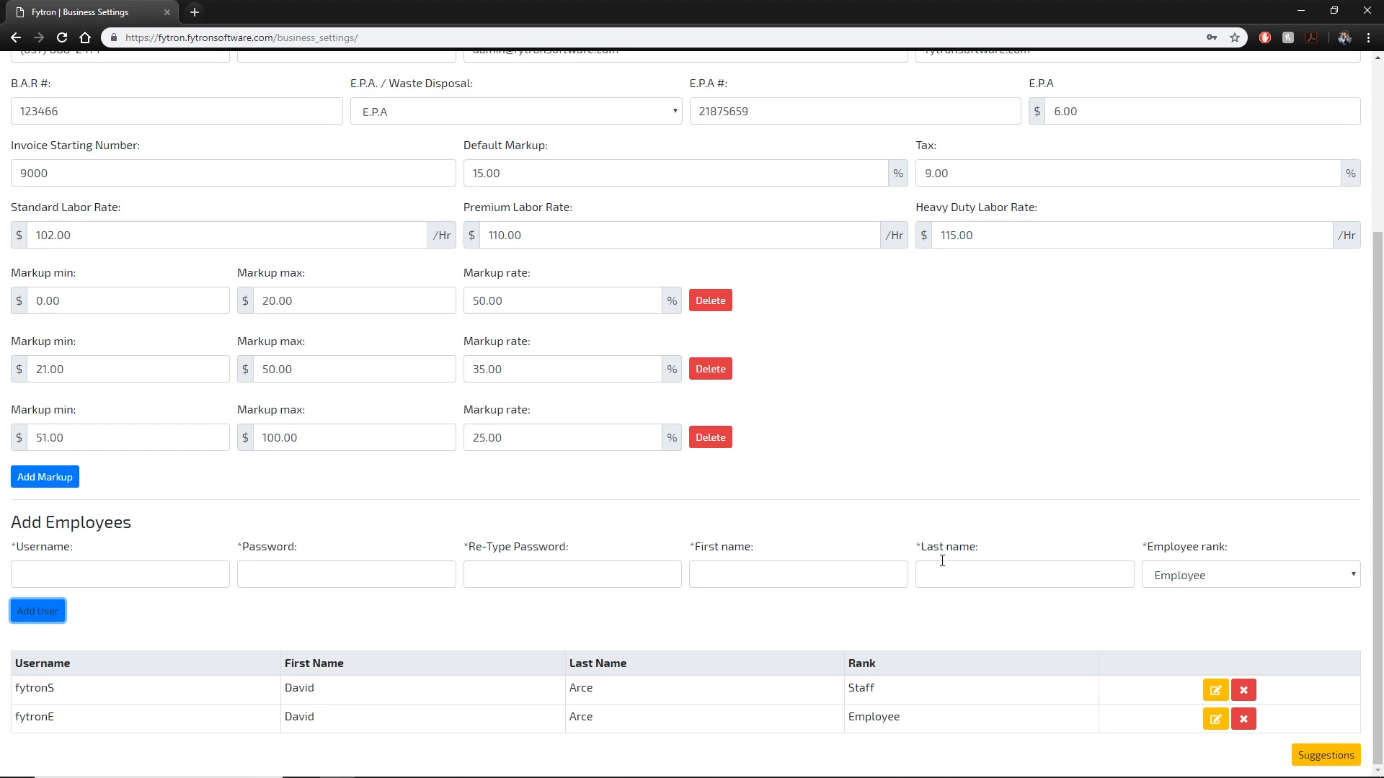
Save the business settings and switch to the empty Invoices list.
click(1323, 157)
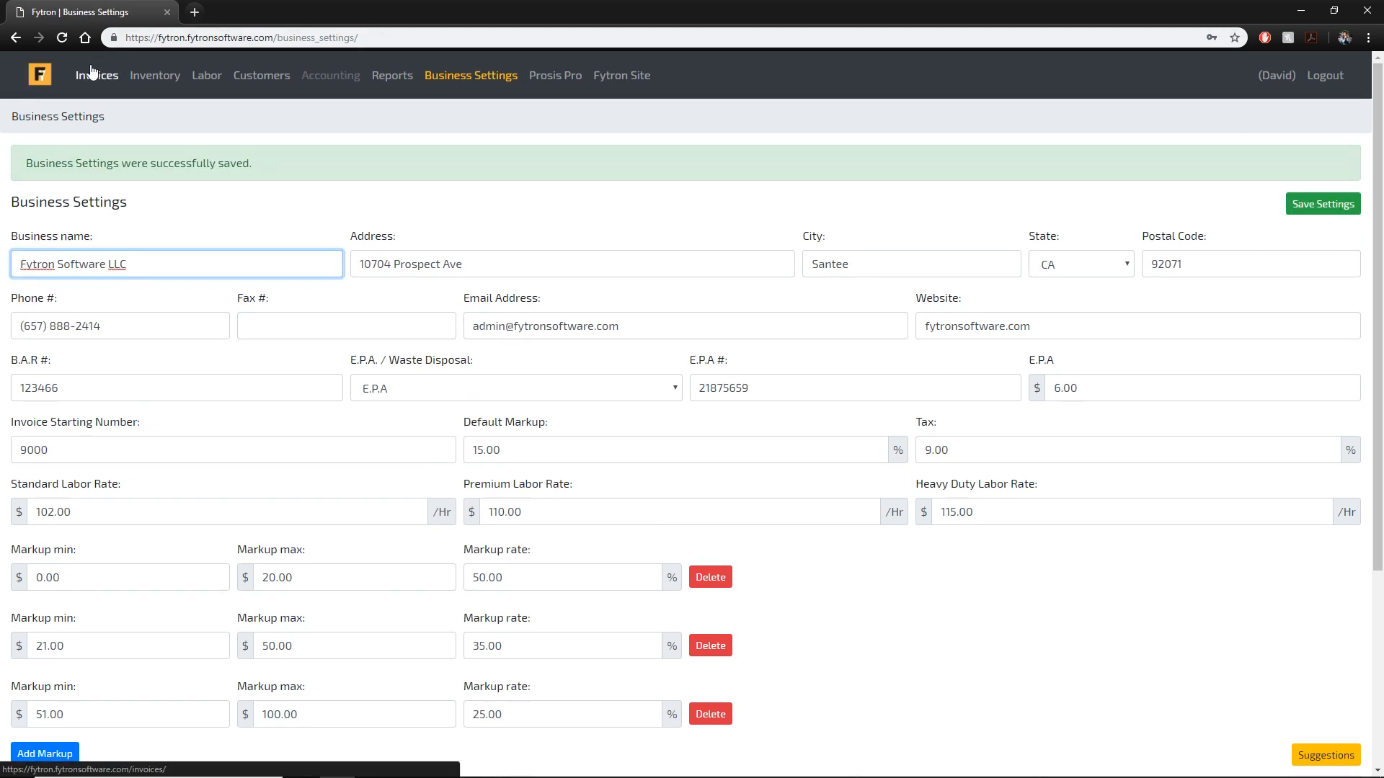
click(93, 71)
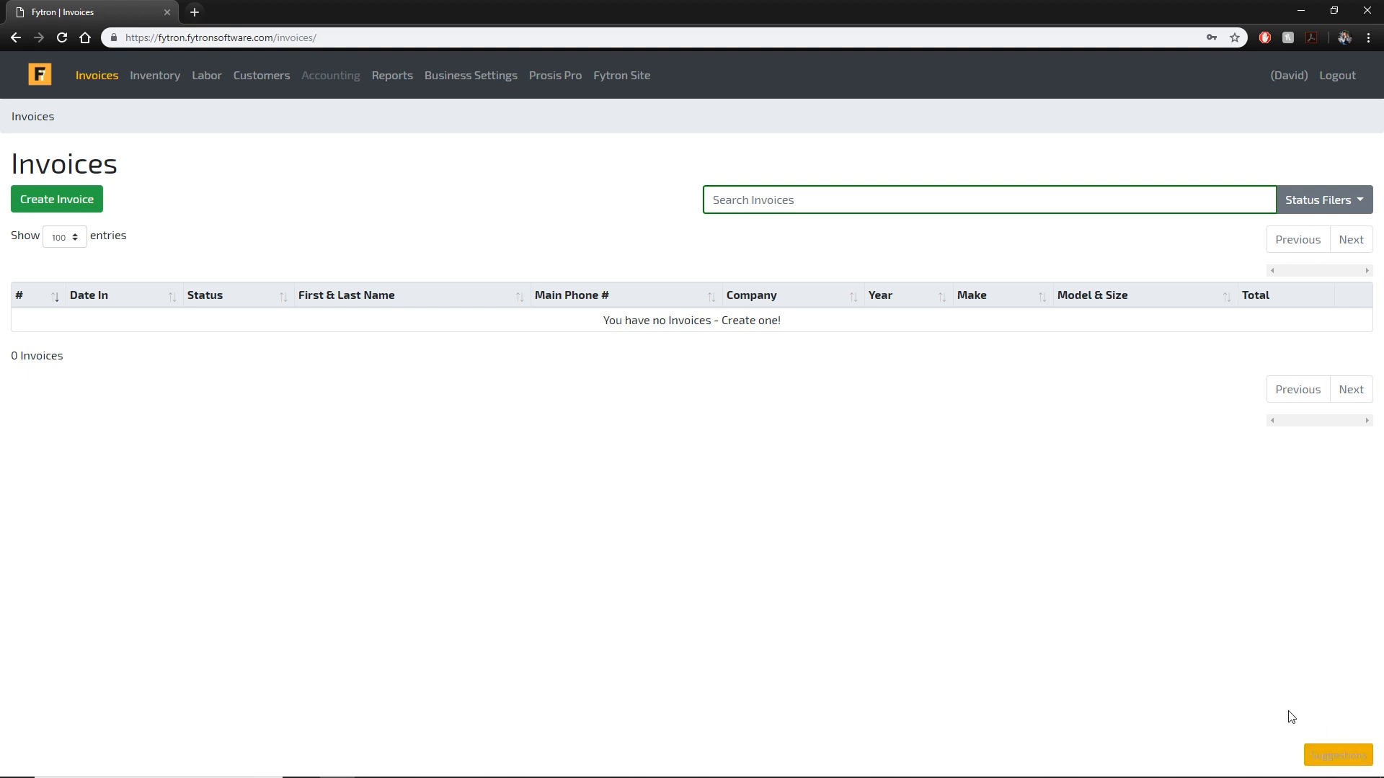
click(1345, 752)
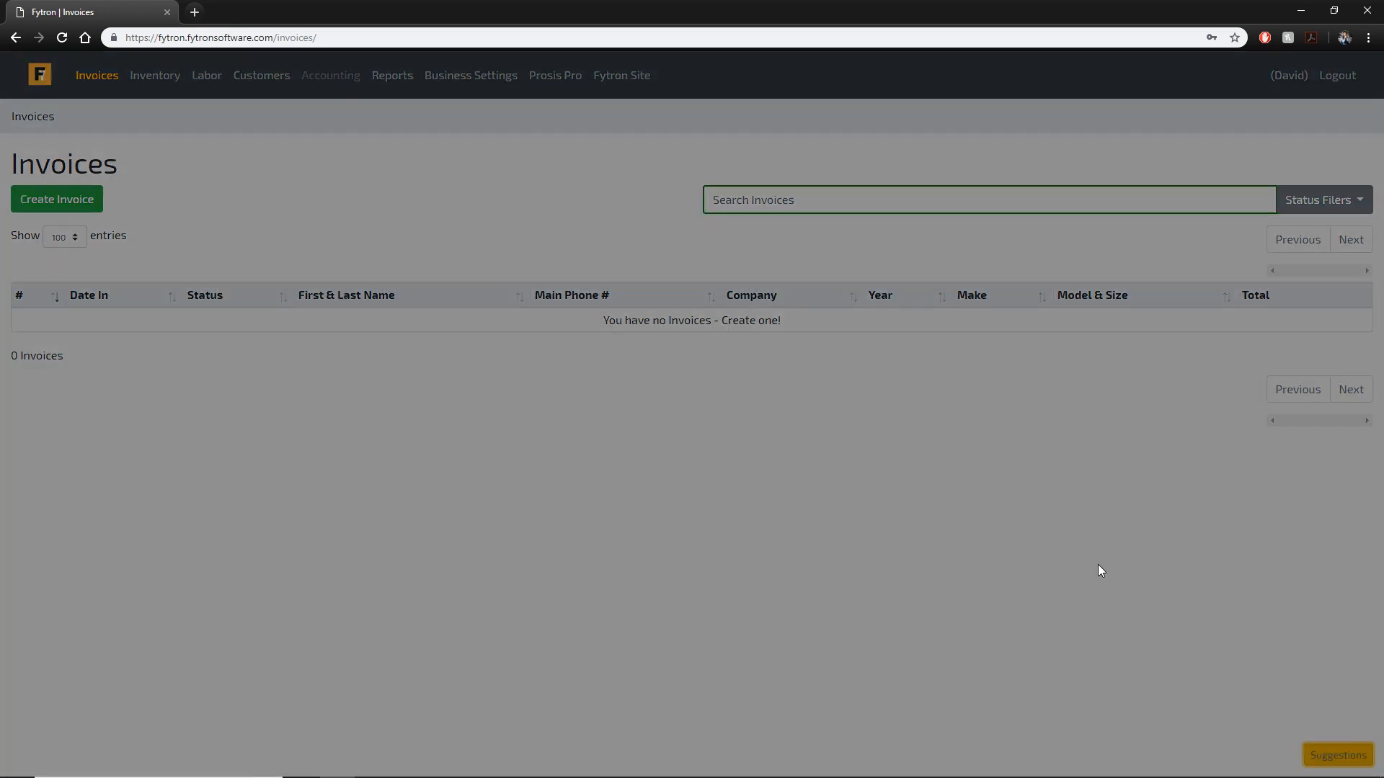
Close the Suggestions feedback form without submitting, reopen it, then dismiss it.
click(623, 487)
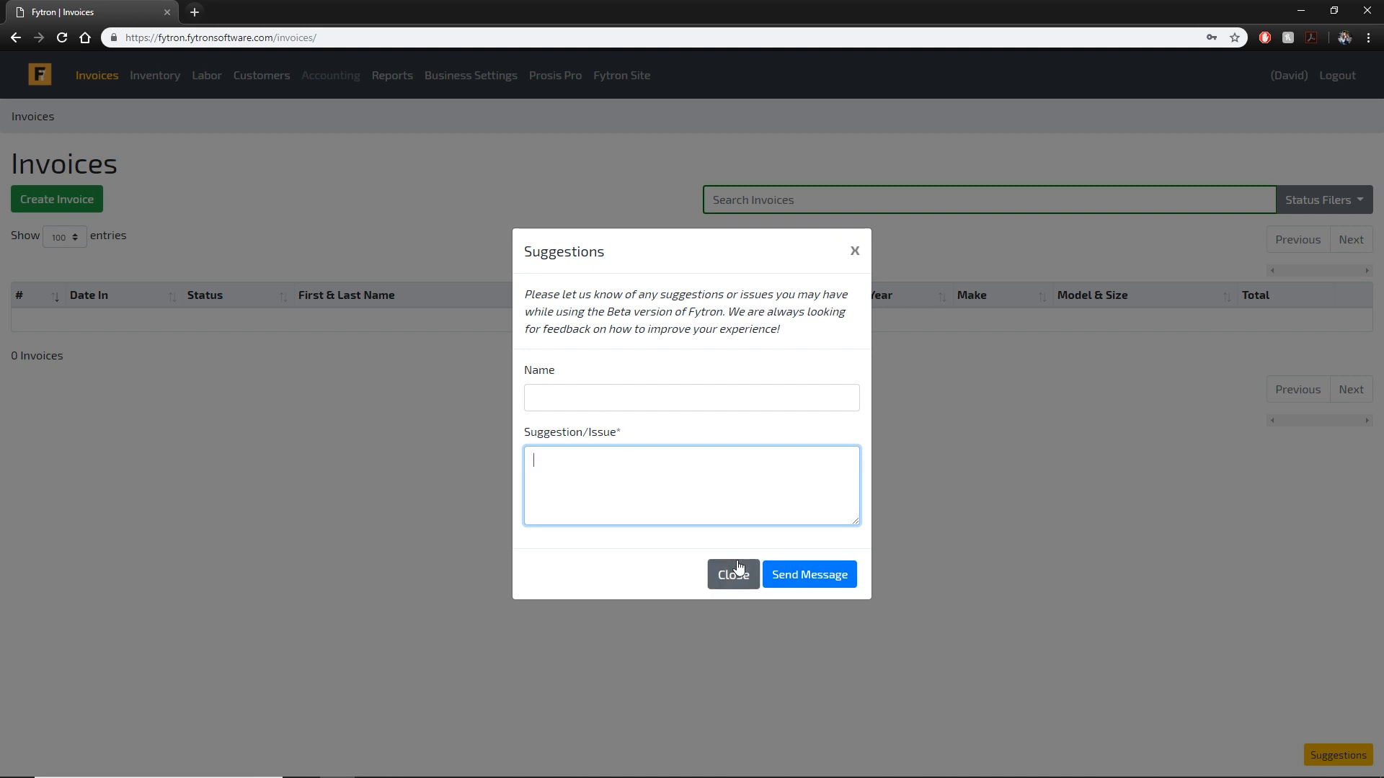
click(733, 580)
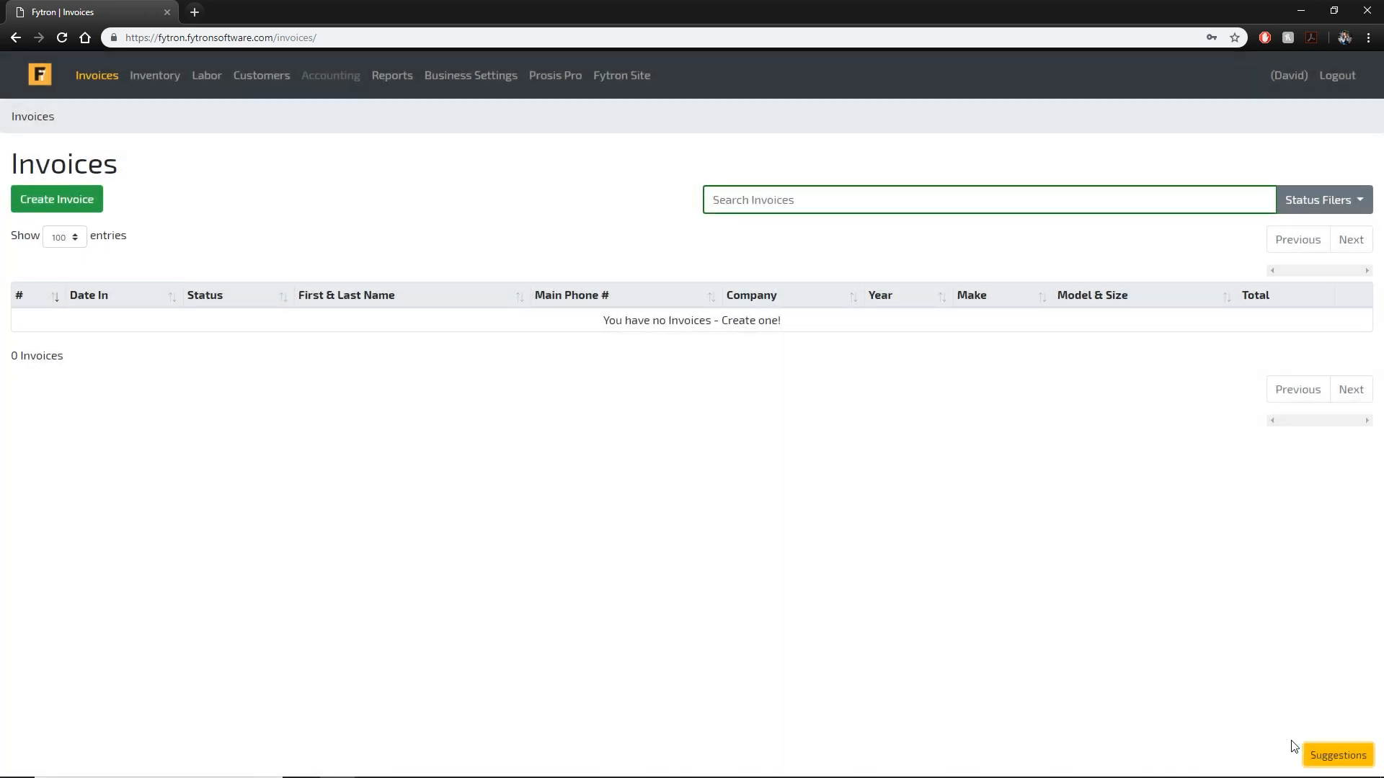
click(1312, 751)
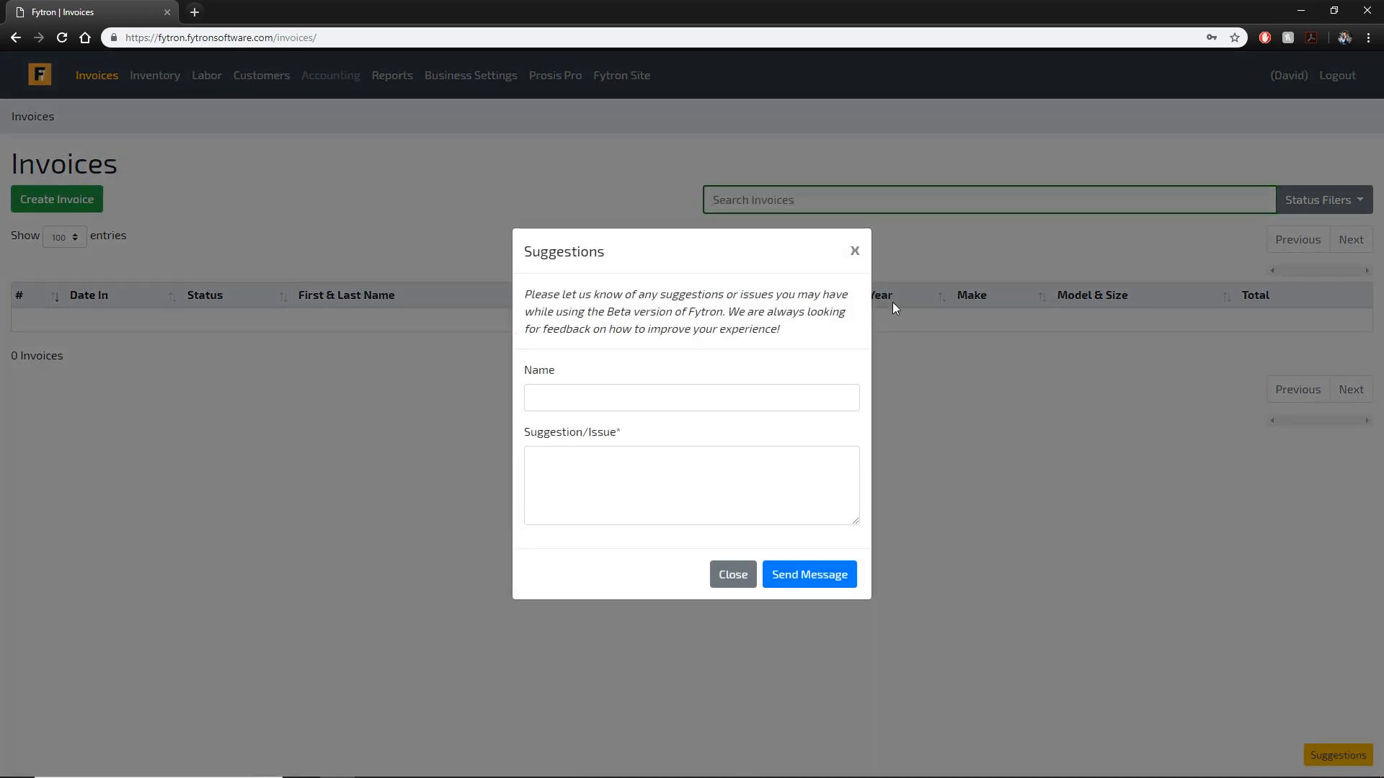
click(854, 252)
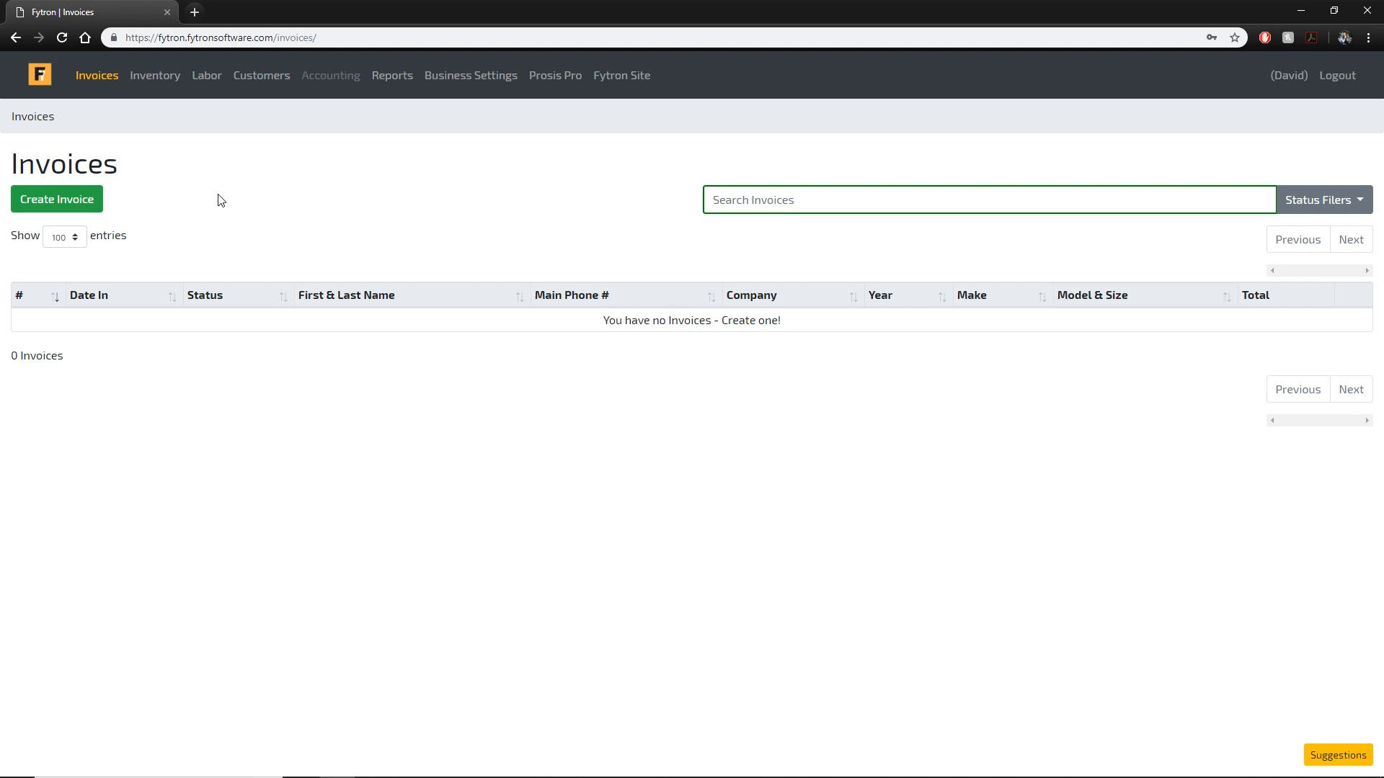
Create invoice 9000 for a new customer, keeping date-in 02/10/2019 and status OPEN.
click(94, 206)
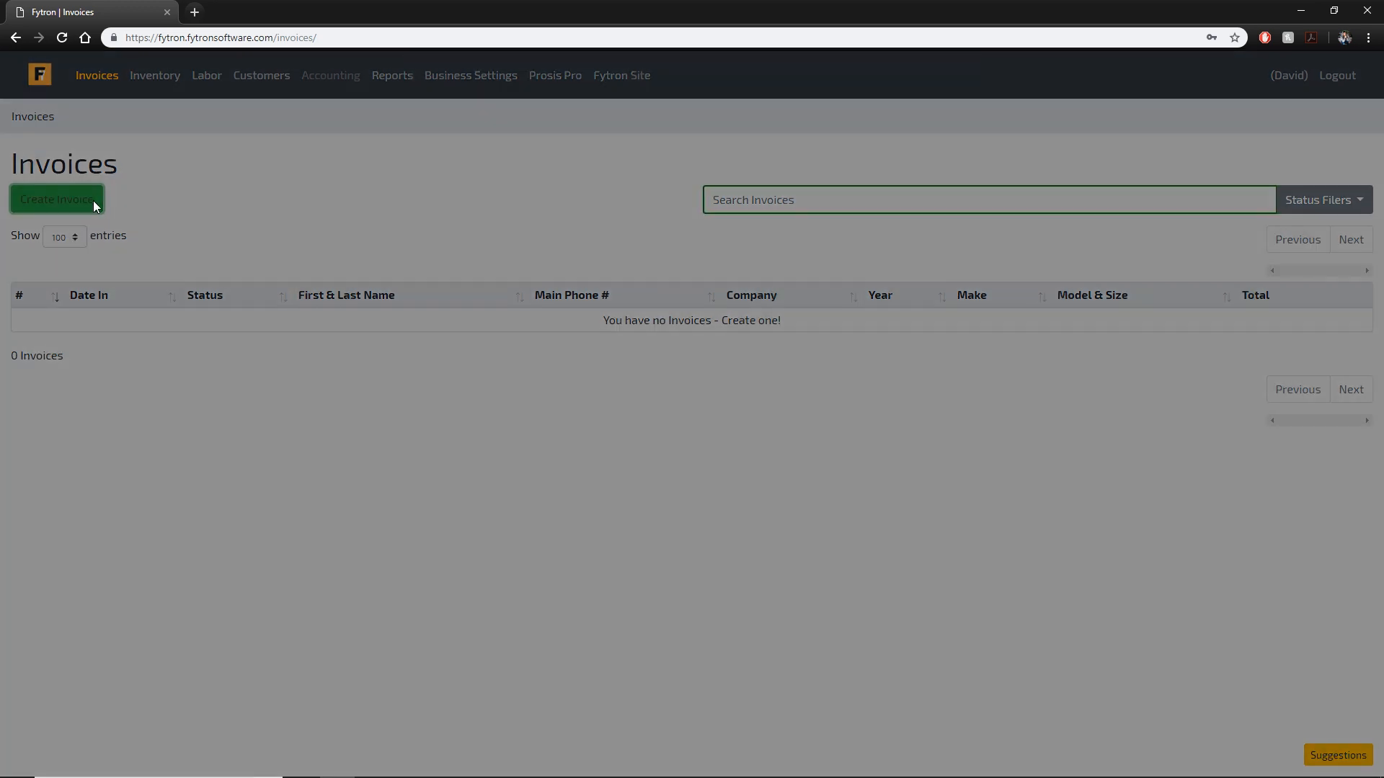
click(459, 144)
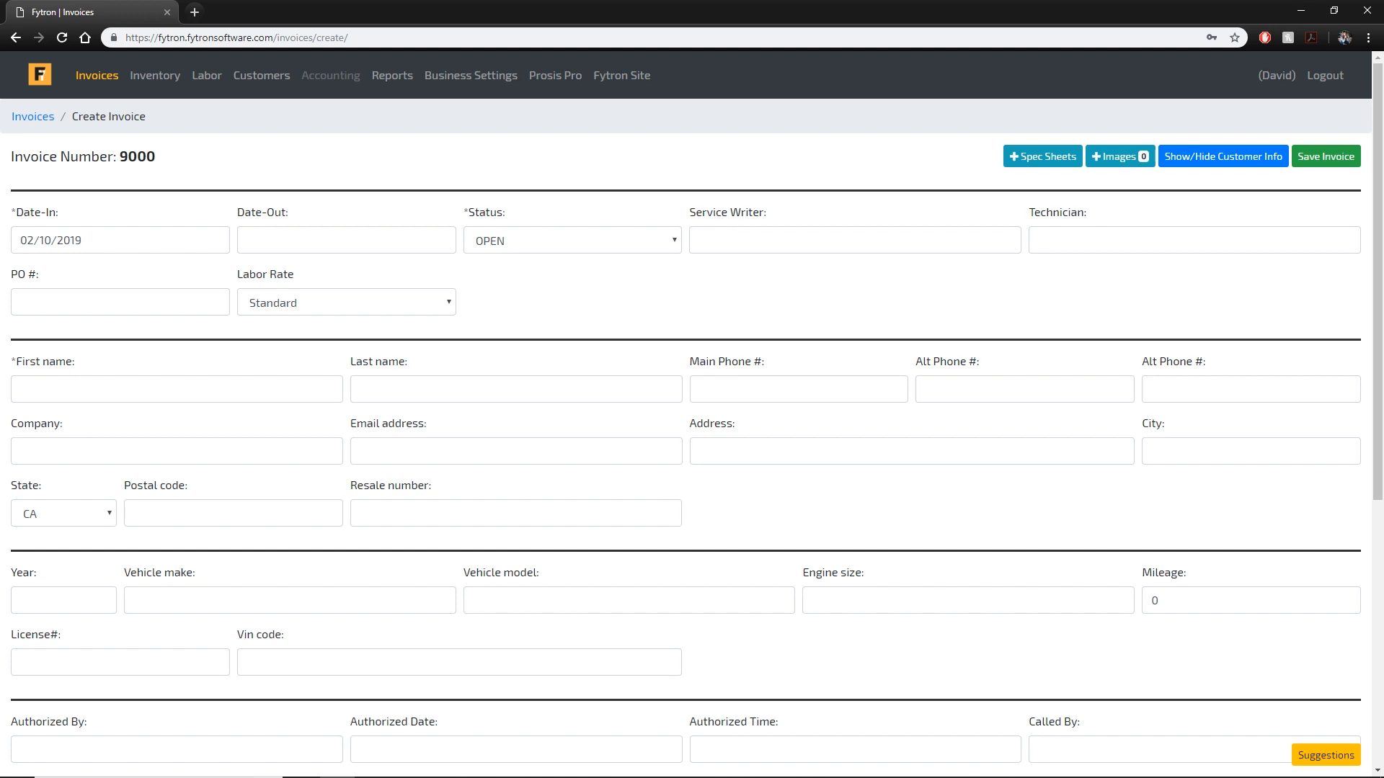
click(161, 242)
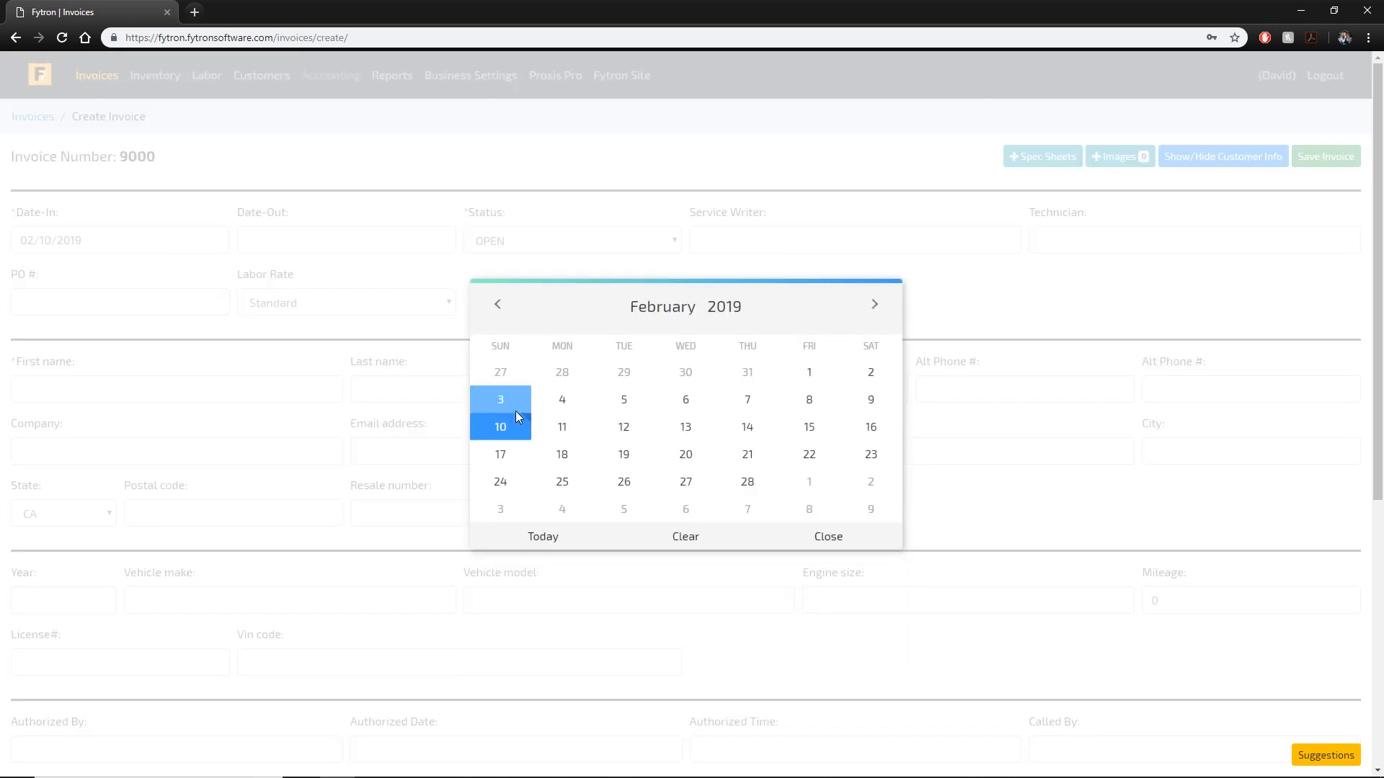
click(524, 546)
click(552, 240)
click(548, 241)
Enter the service writer's name, PO number 12345, and Premium labor rate.
click(834, 238)
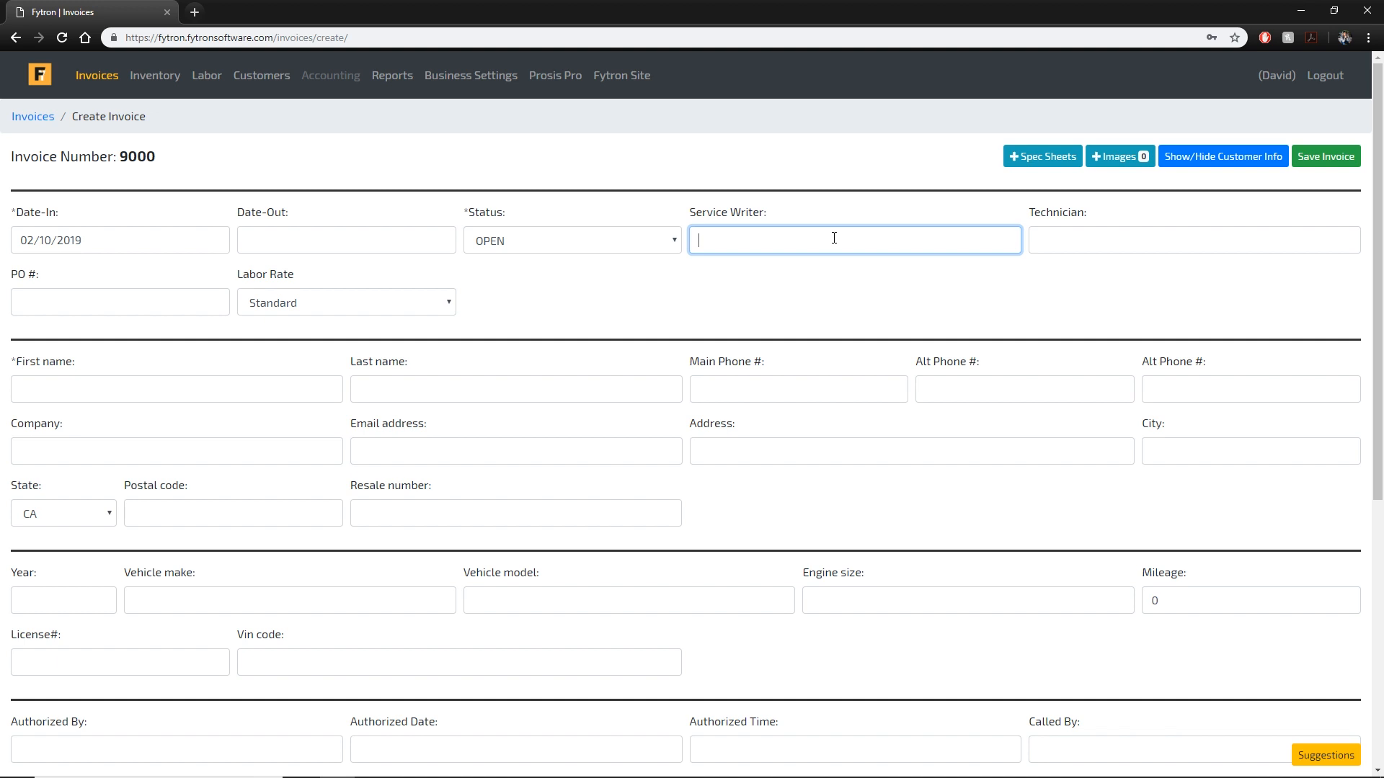
text(David)
key(Tab)
click(170, 304)
text(12345)
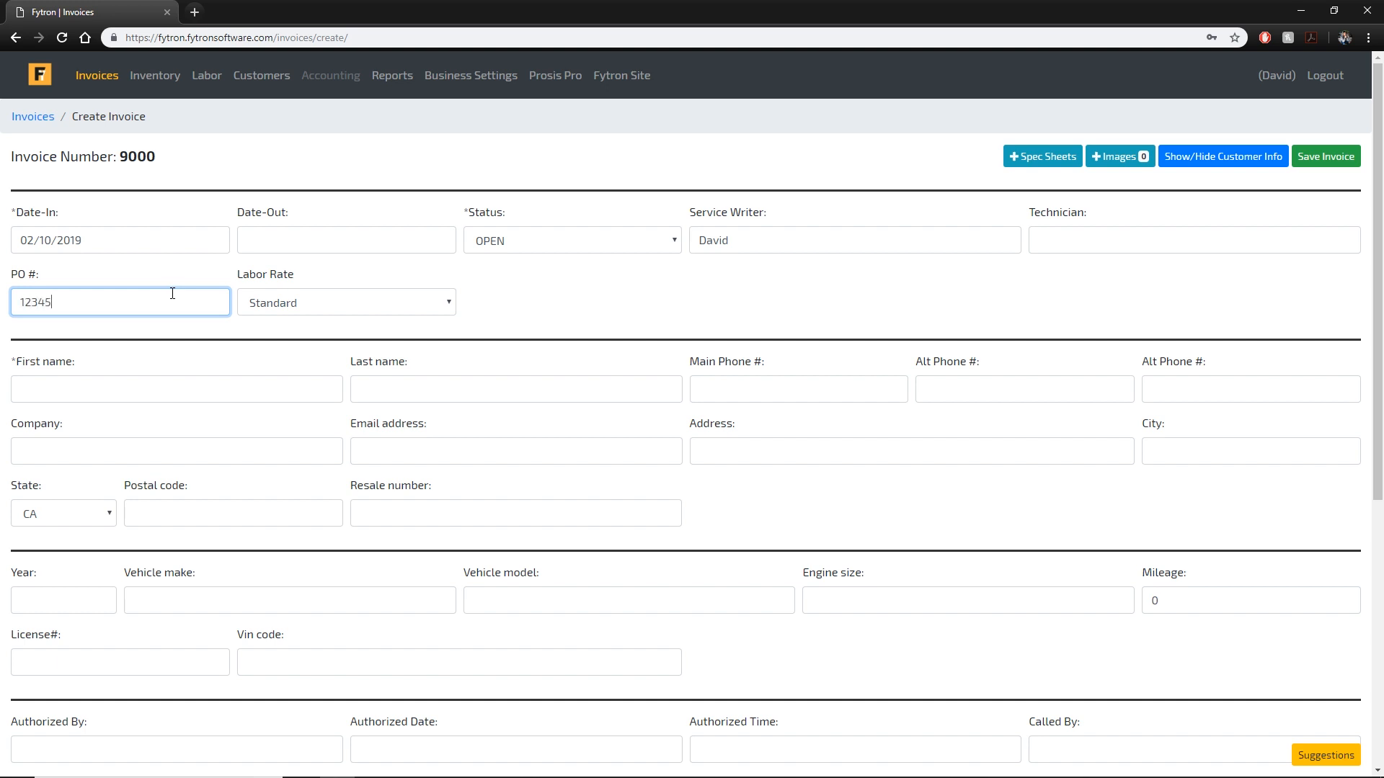
click(369, 312)
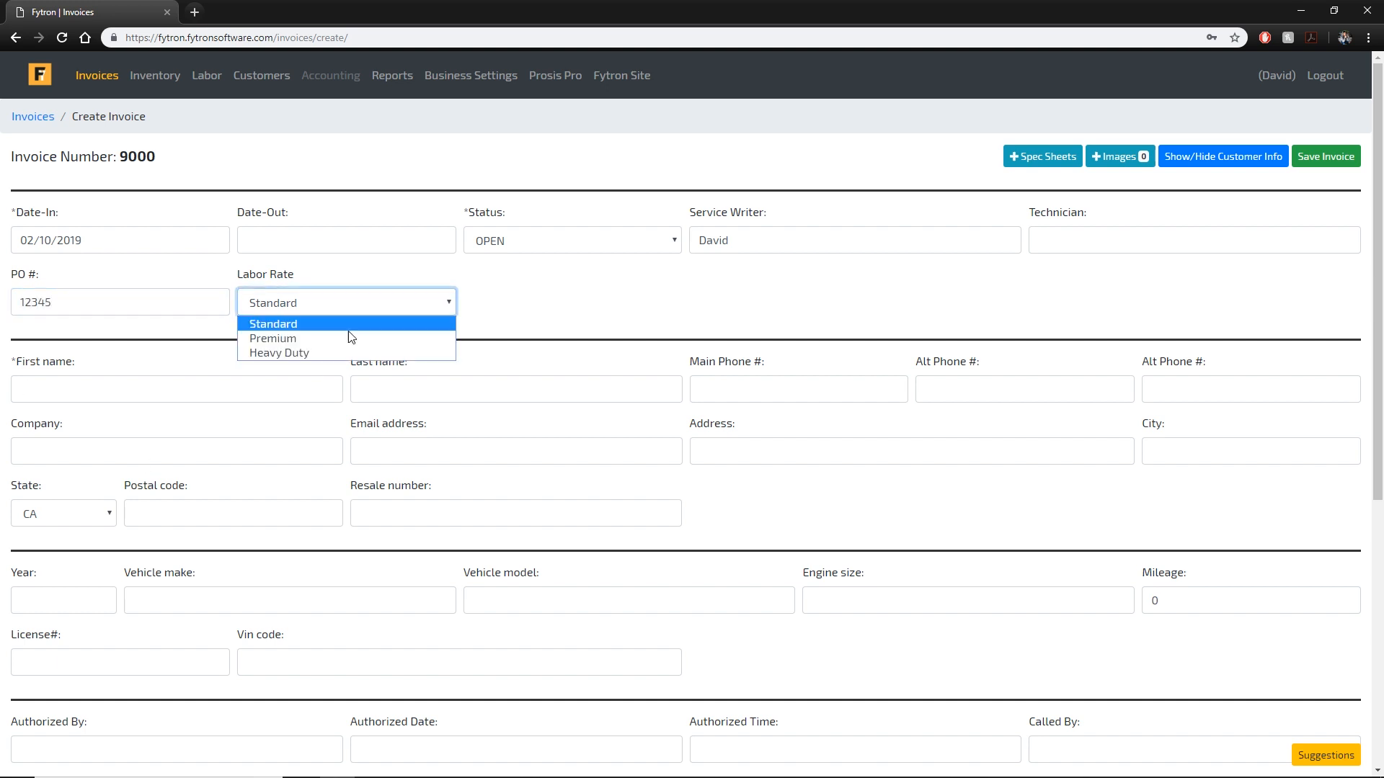
click(346, 339)
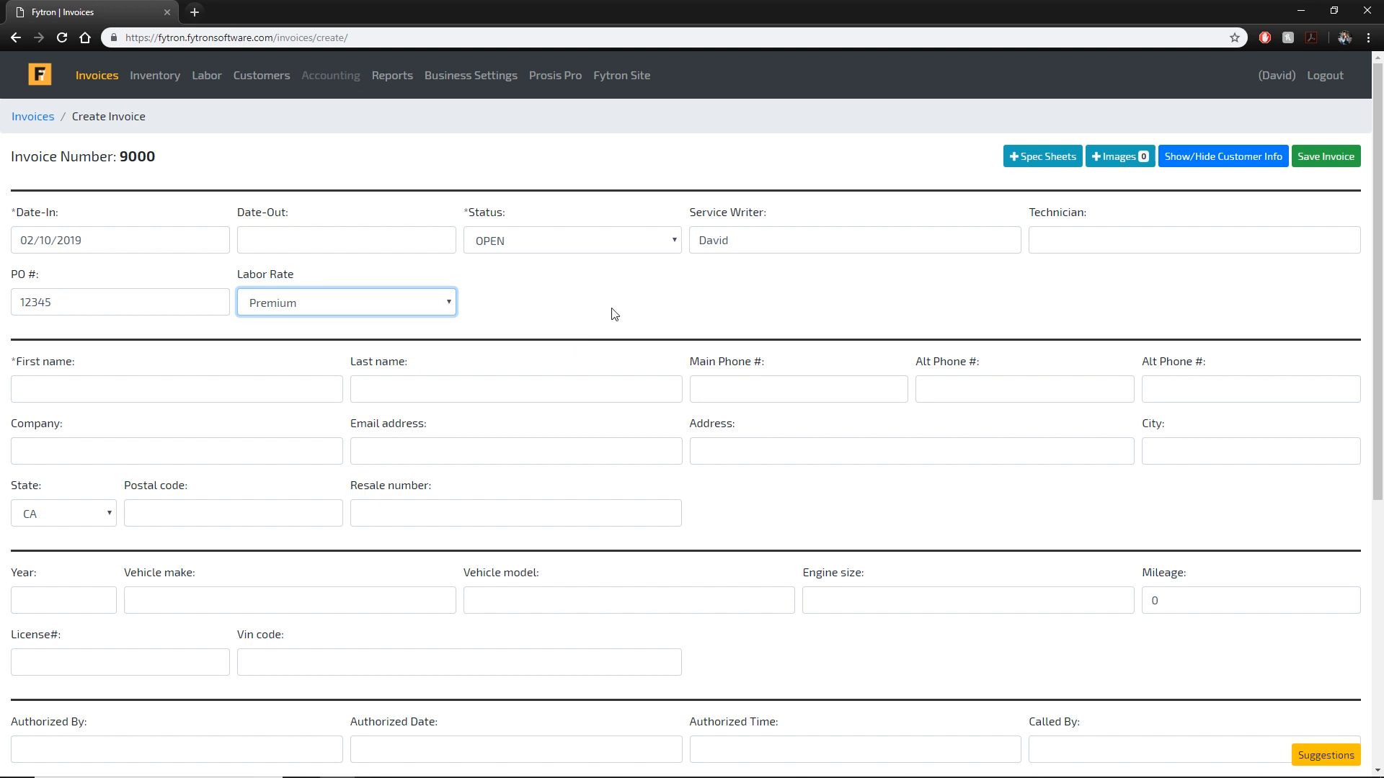
click(781, 288)
scroll(186, 364, down, 1)
Enter the customer's first and last name and main and alternate phone numbers.
click(208, 311)
text(David)
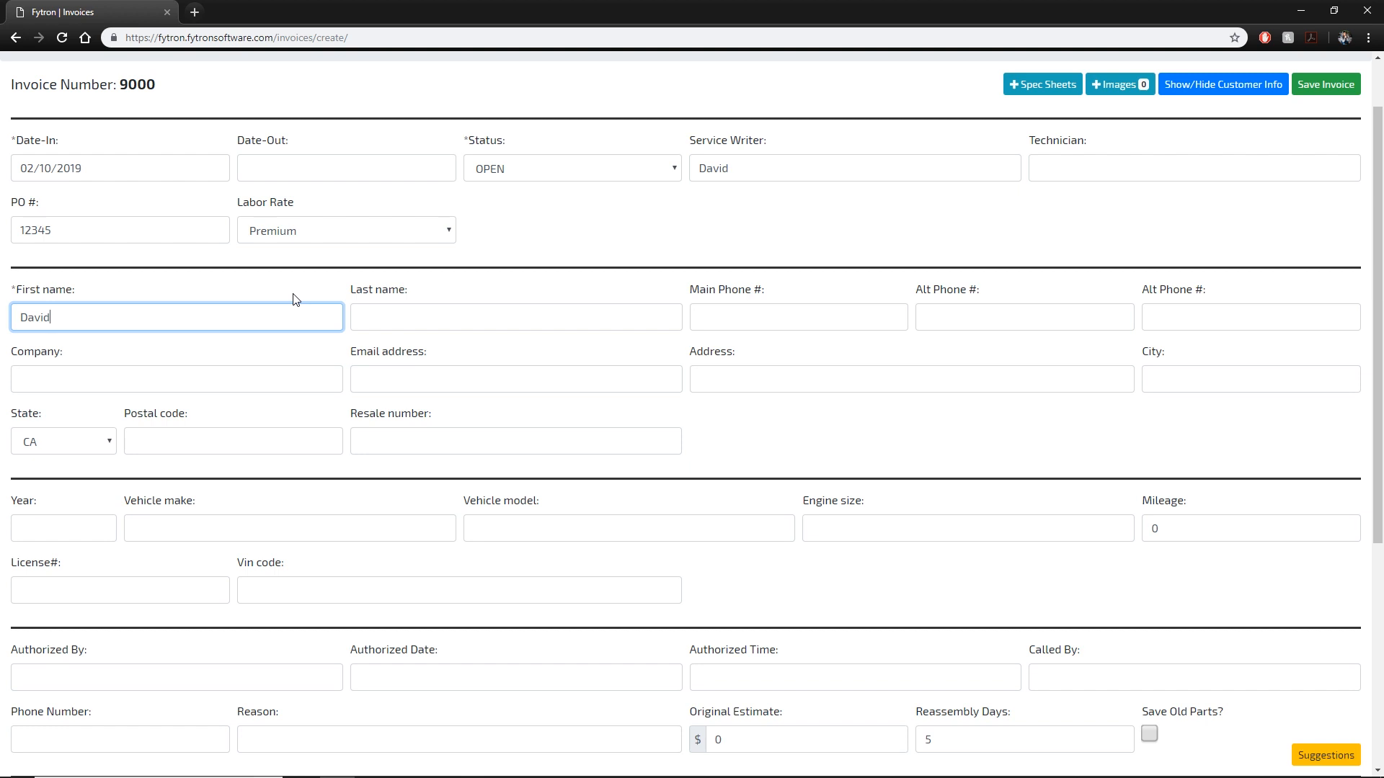
key(Tab)
text(A)
key(Tab)
text(1111111111)
click(983, 314)
text(222) 222-2222)
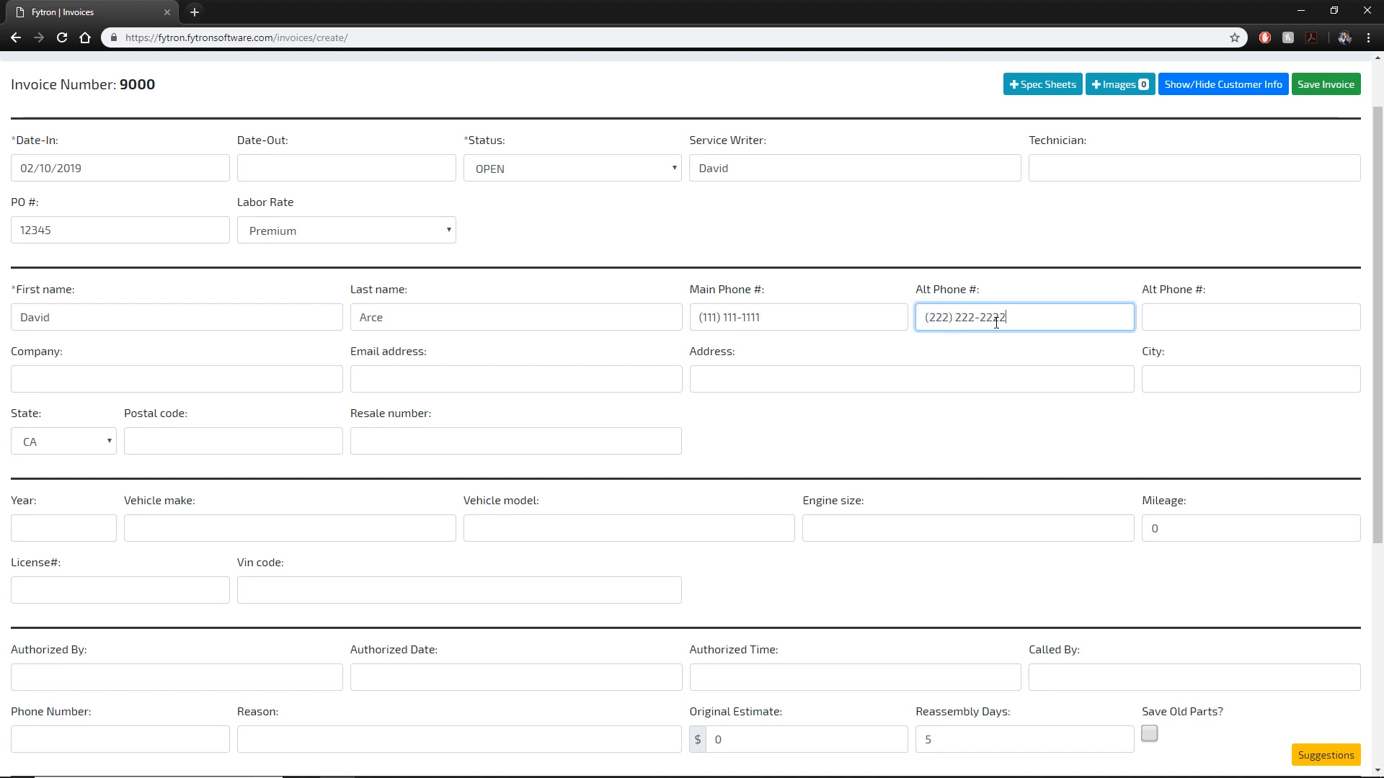
Enter company Fytron Software LLC, the customer's street address and city, skipping email.
click(183, 380)
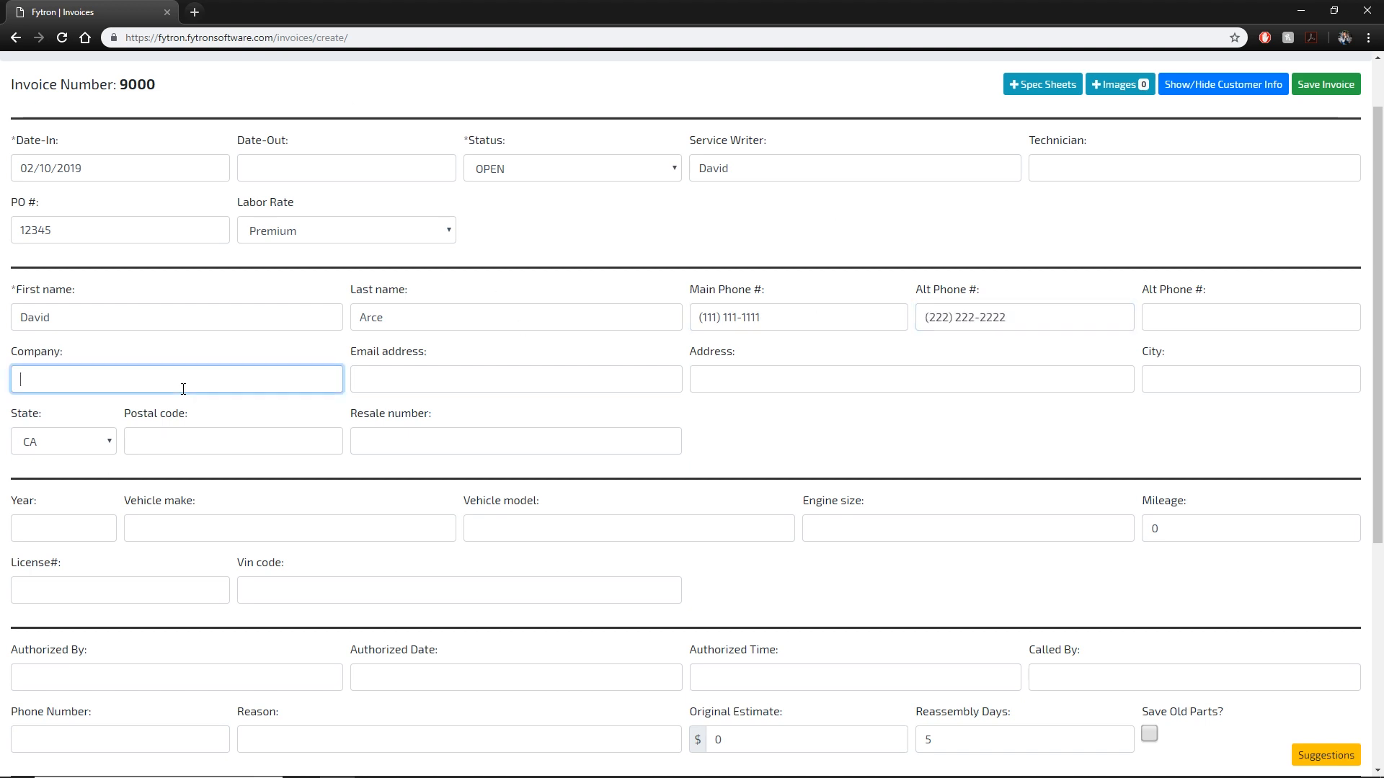
text(Fytron Software LLC)
key(Tab)
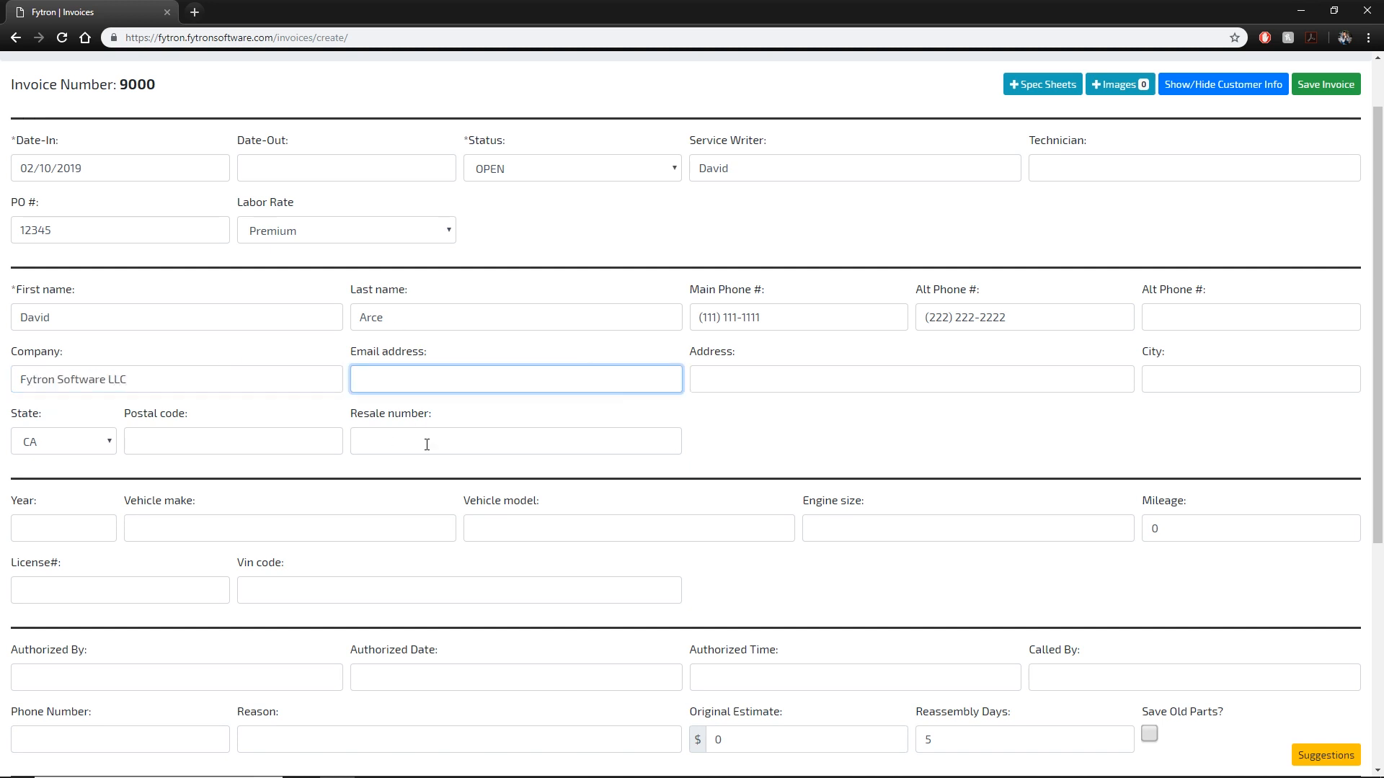
key(Tab)
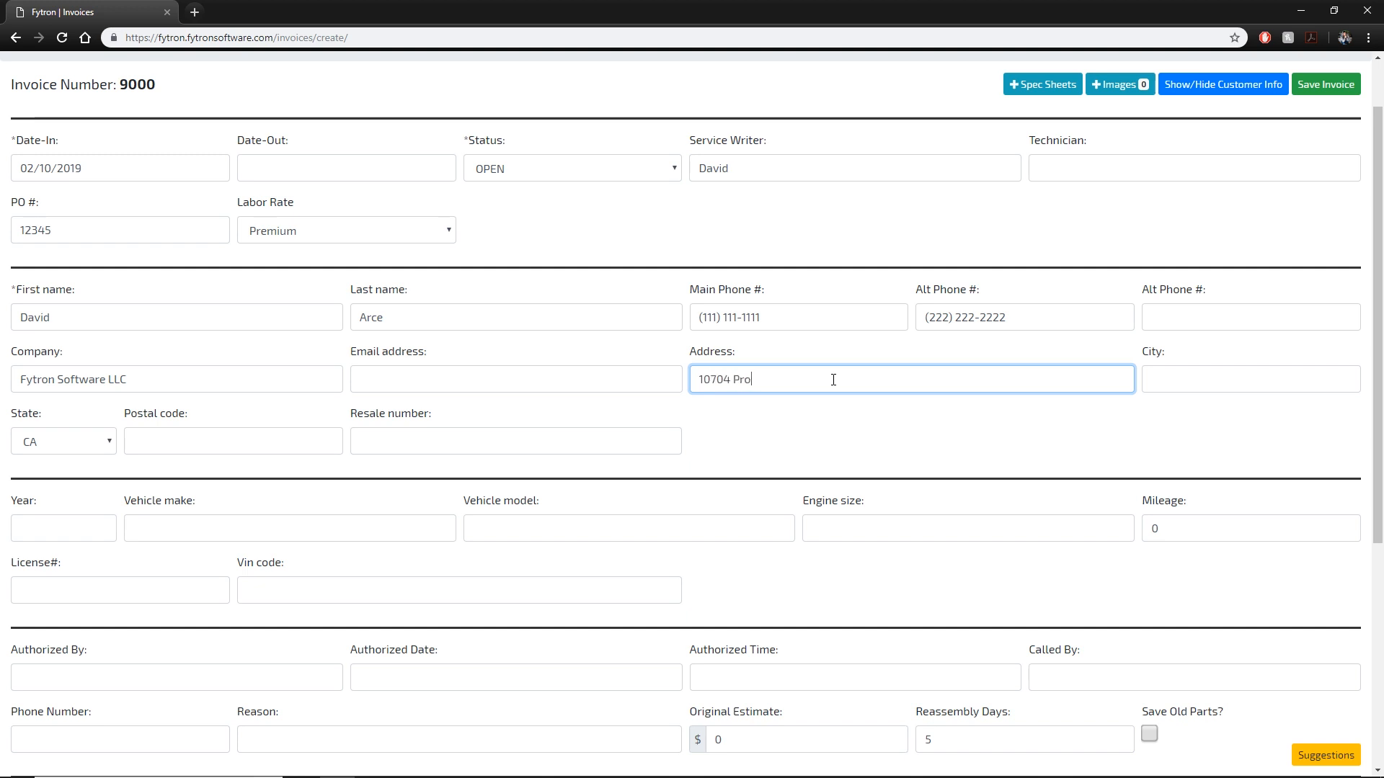
key(Tab)
text(Santee)
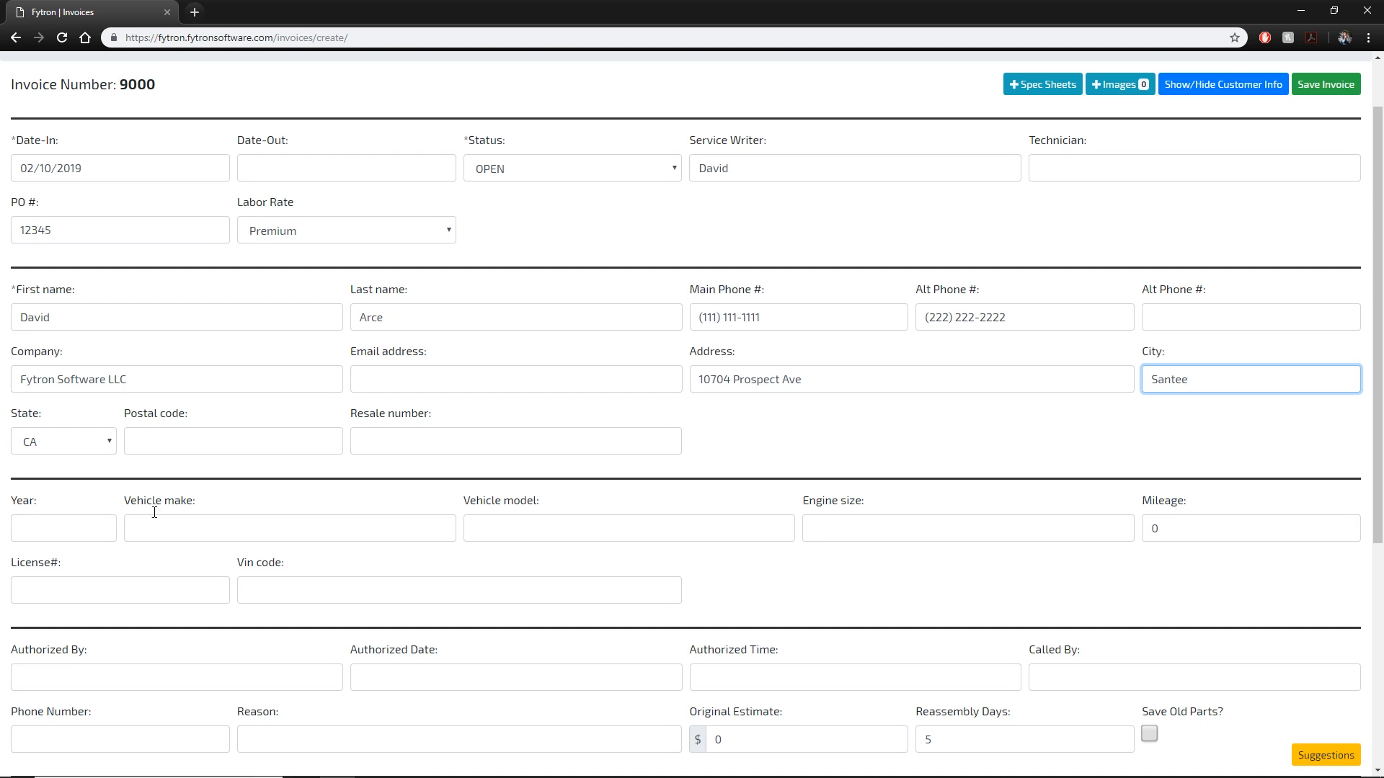
click(86, 449)
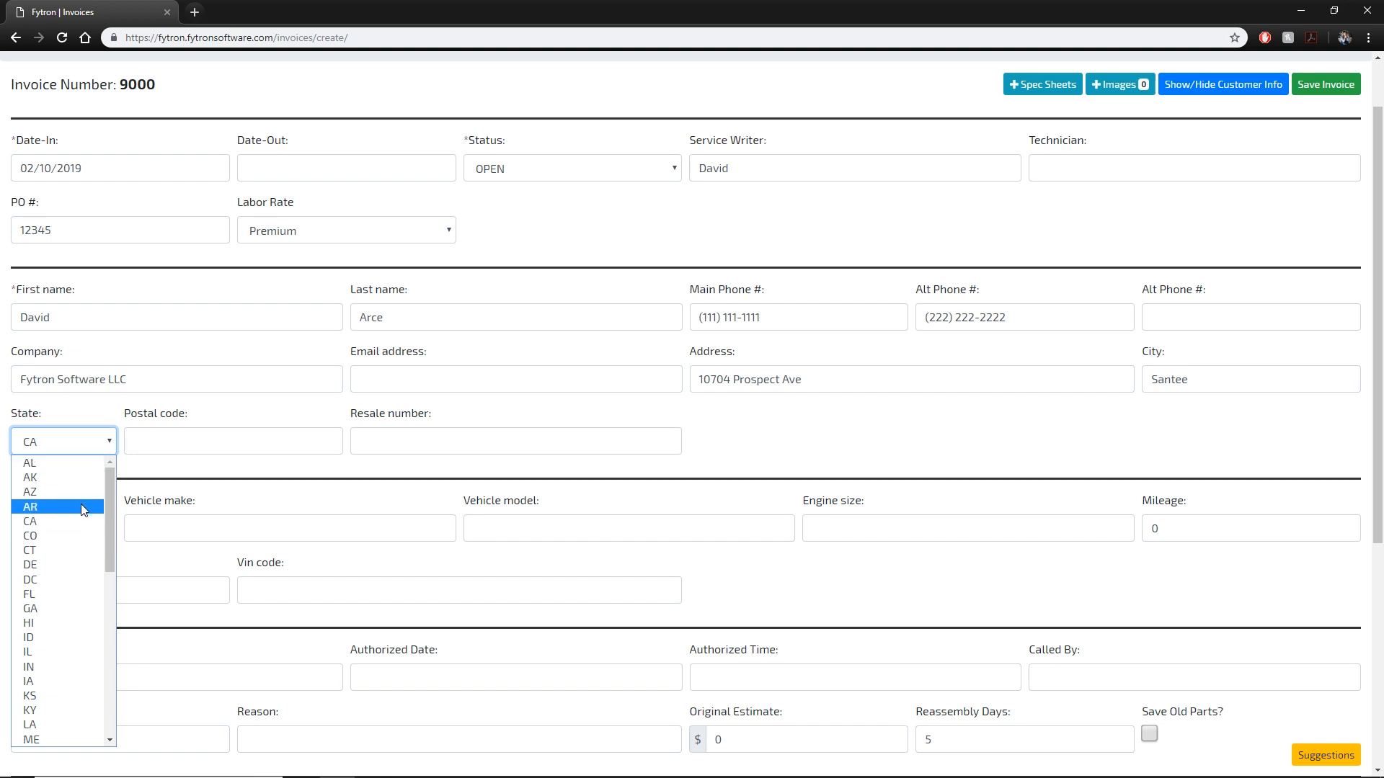
Keep state CA and enter the customer's postal code.
click(195, 428)
click(196, 430)
text(92071)
scroll(402, 430, down, 5)
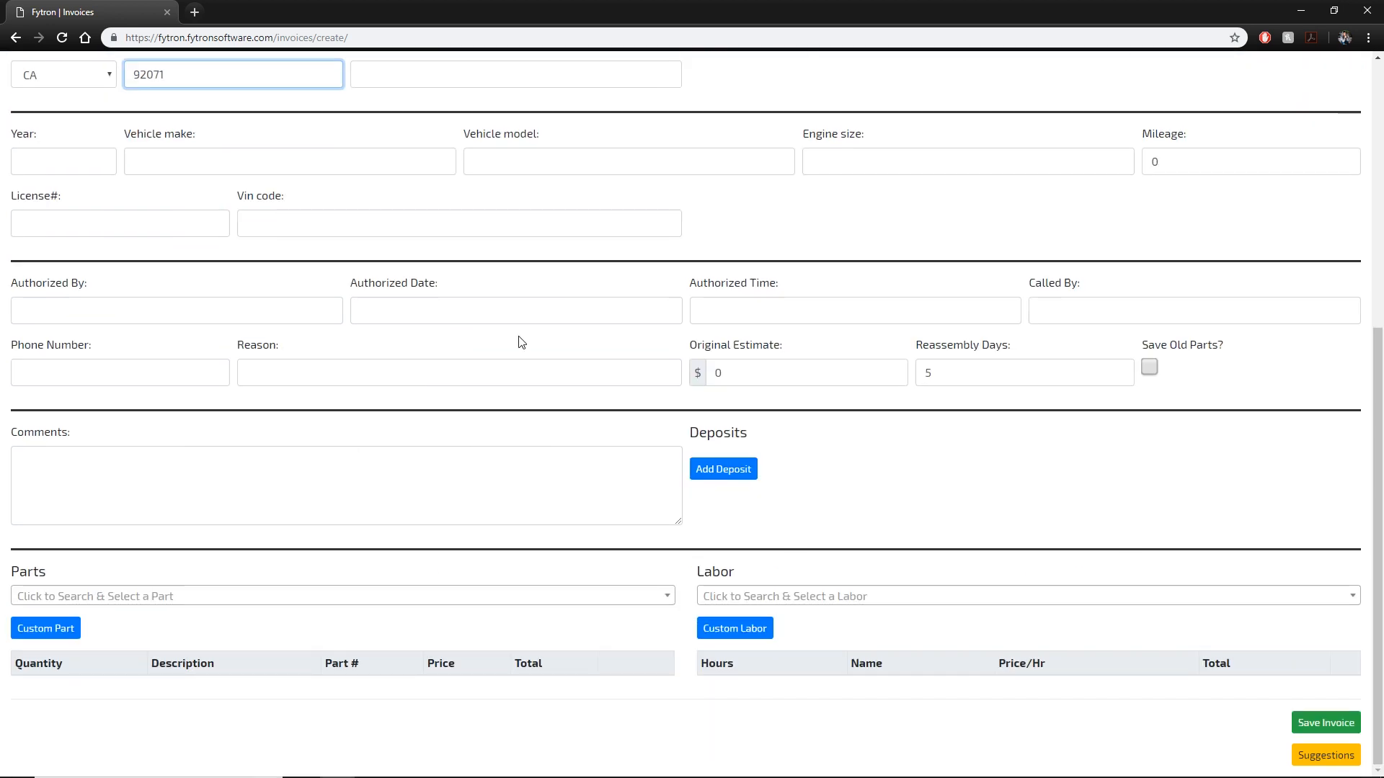
scroll(72, 198, up, 2)
Record the vehicle as a 2017 Chevy Colorado, V6 engine, mileage 15600.
click(74, 302)
scroll(270, 307, down, 2)
scroll(245, 356, up, 3)
text(2017)
click(215, 387)
text(Chevy)
key(Tab)
text(Colorad)
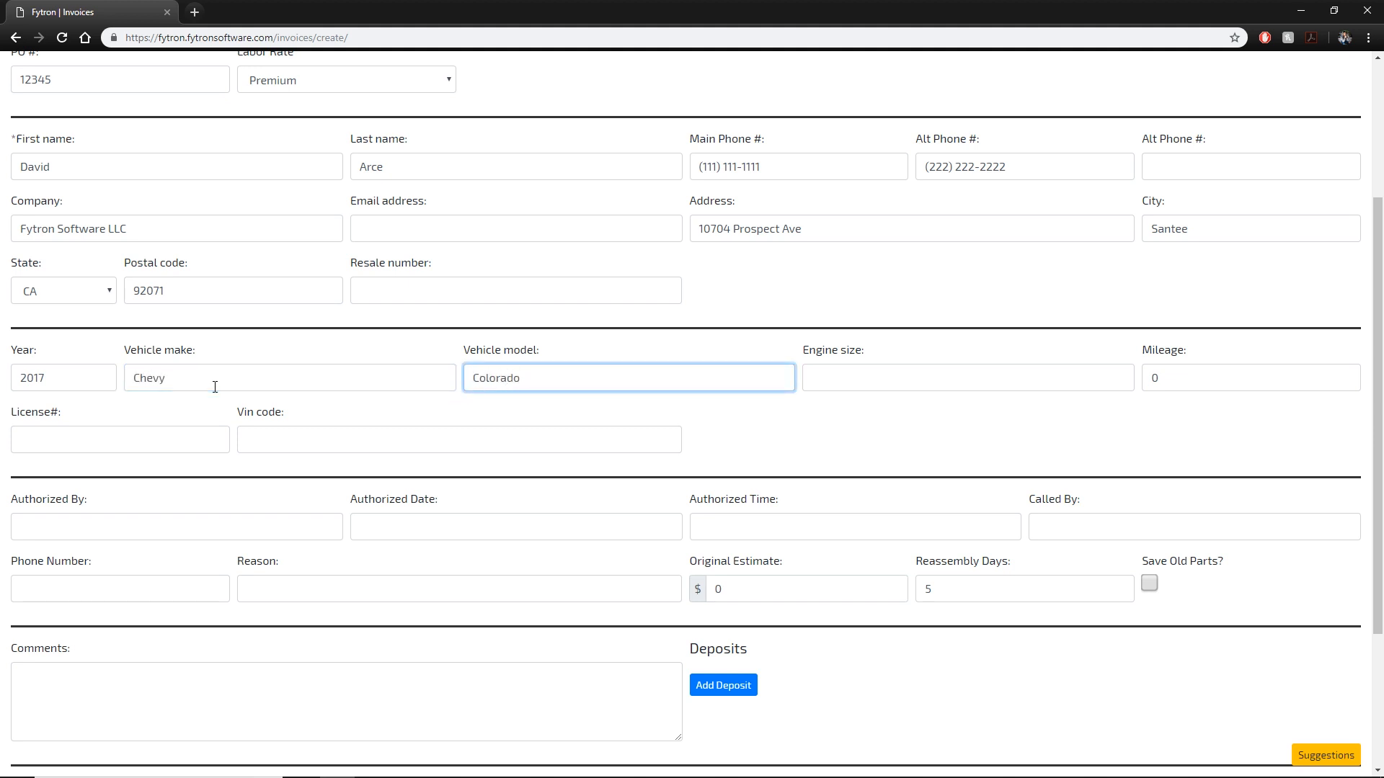
key(Tab)
text(V)
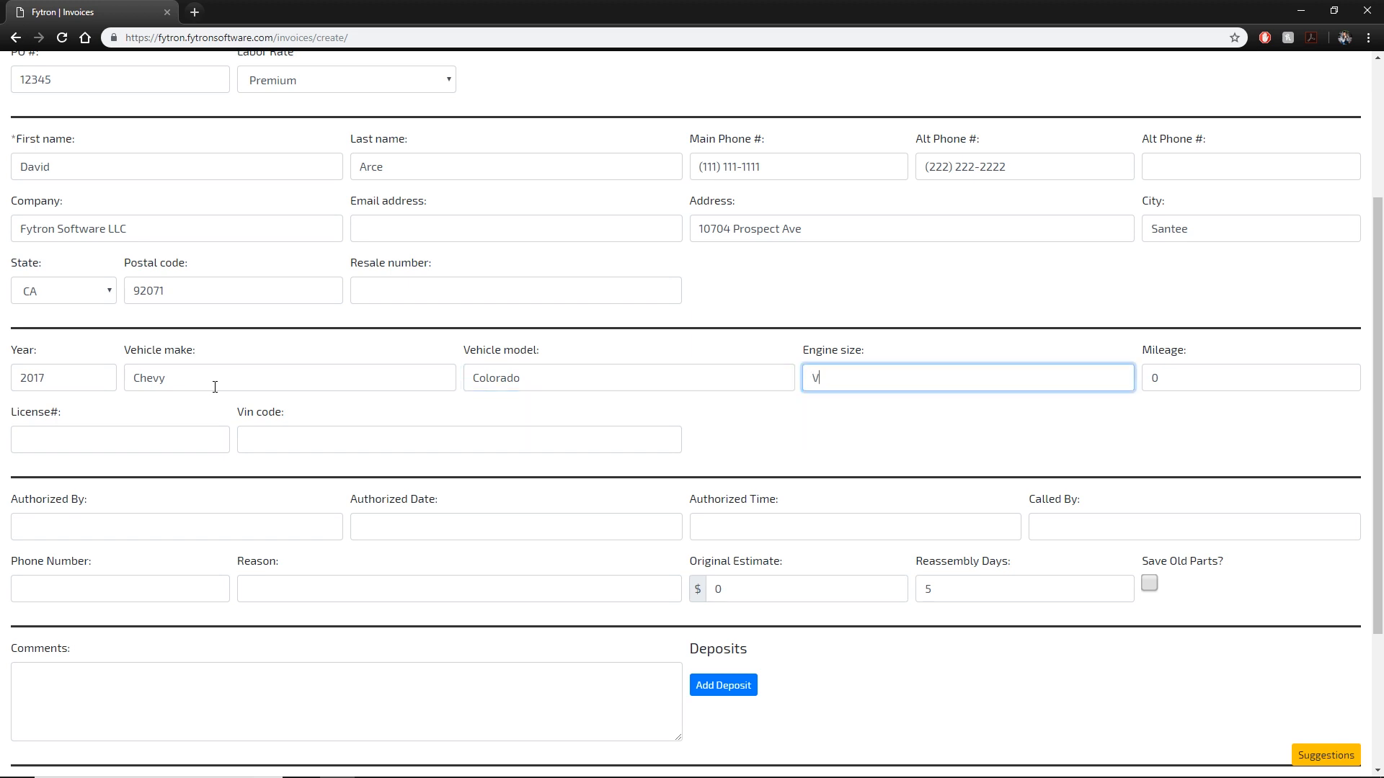
key(Tab)
text(15600)
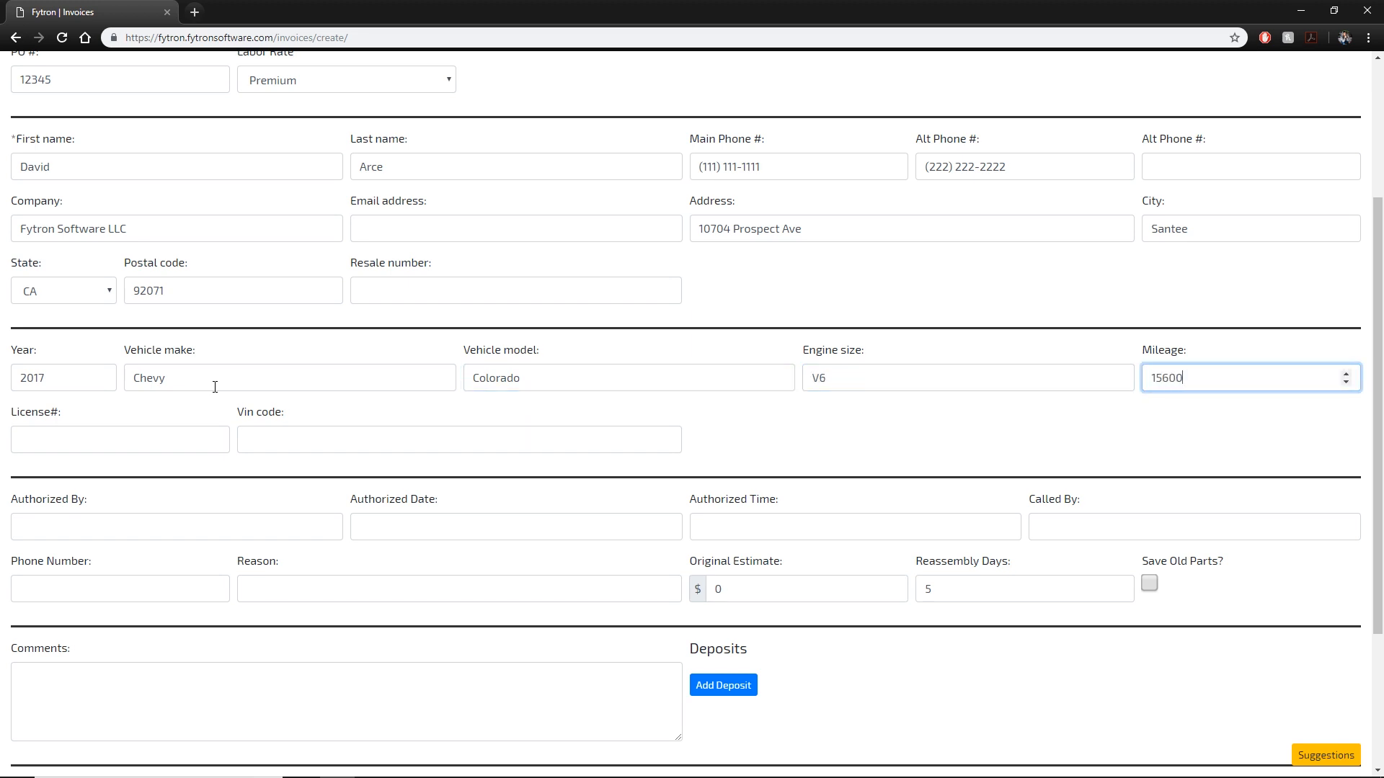
click(424, 437)
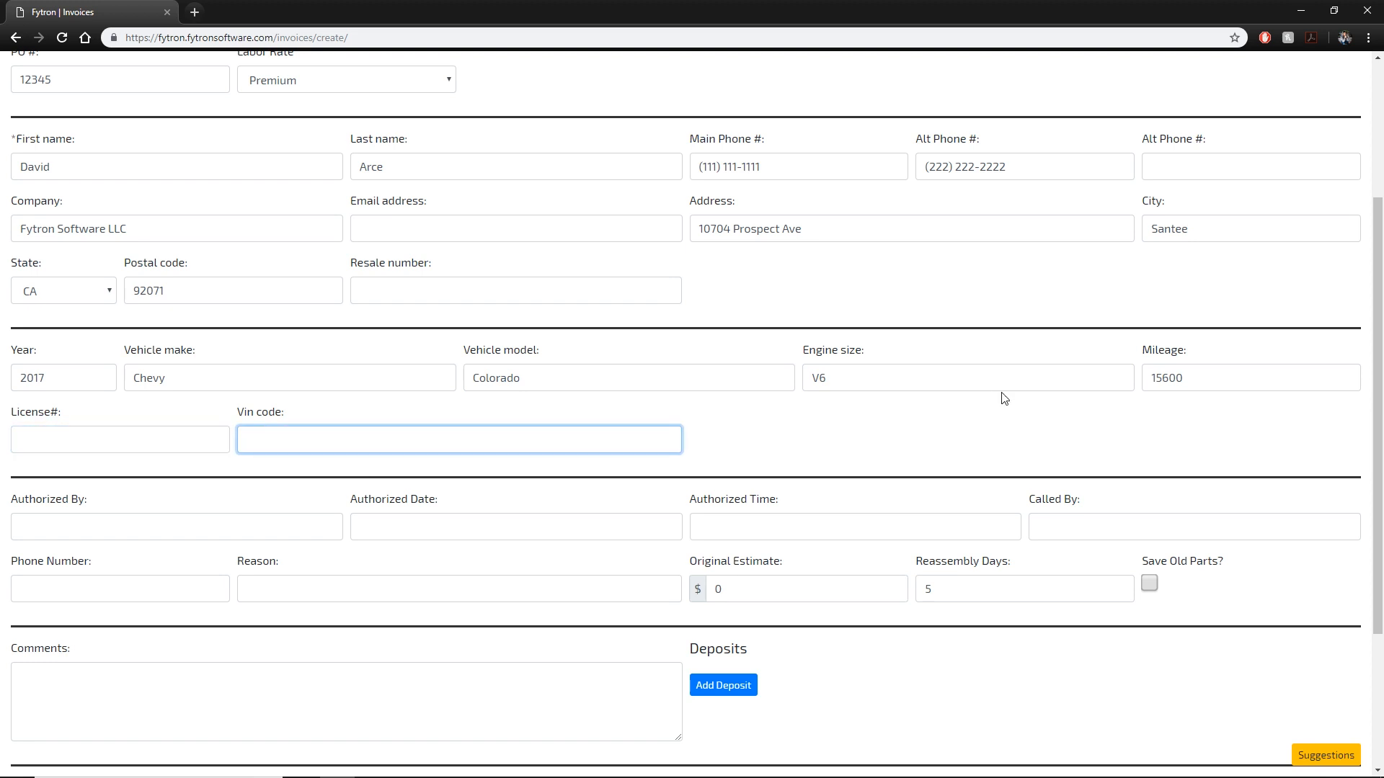
scroll(459, 569, down, 3)
Enter who authorized the work and set authorization to 02/10/2019 at 06:00AM.
click(267, 309)
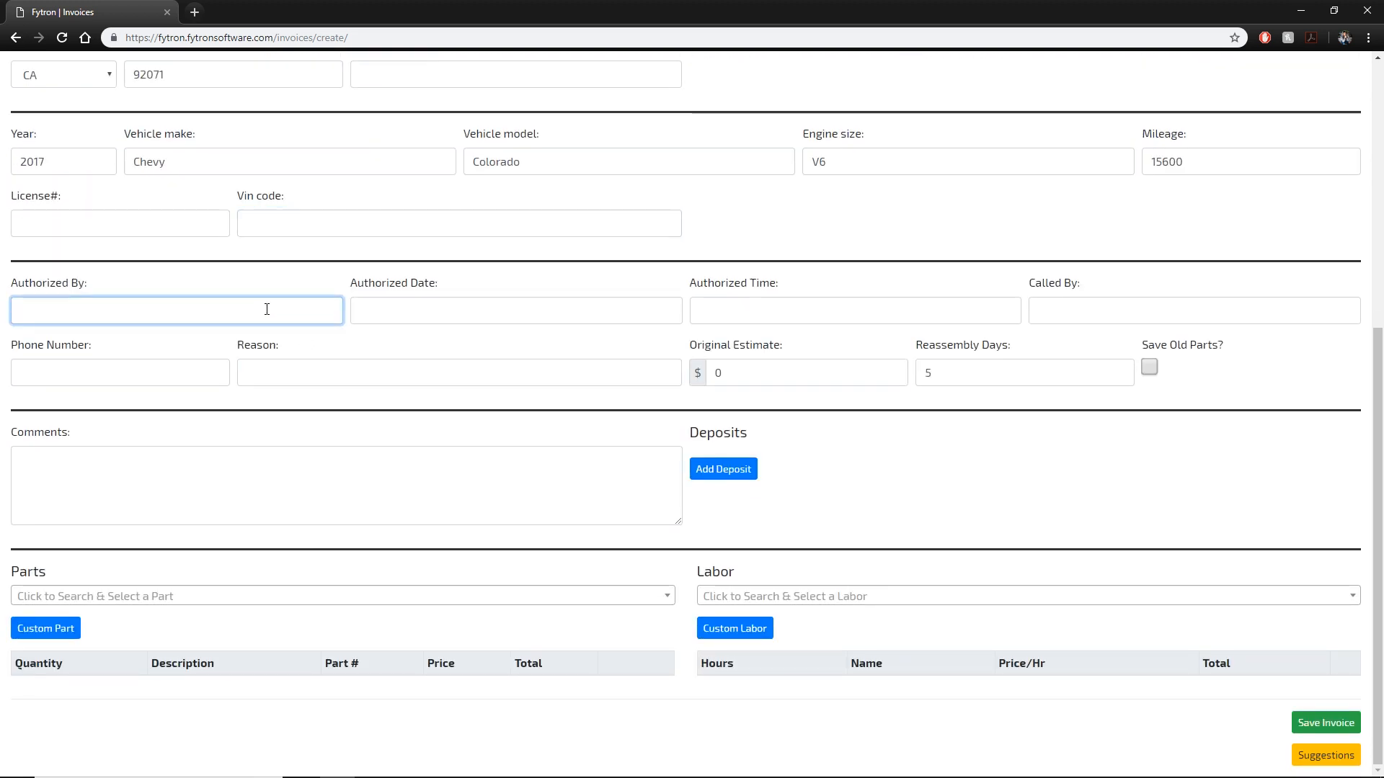
text(David)
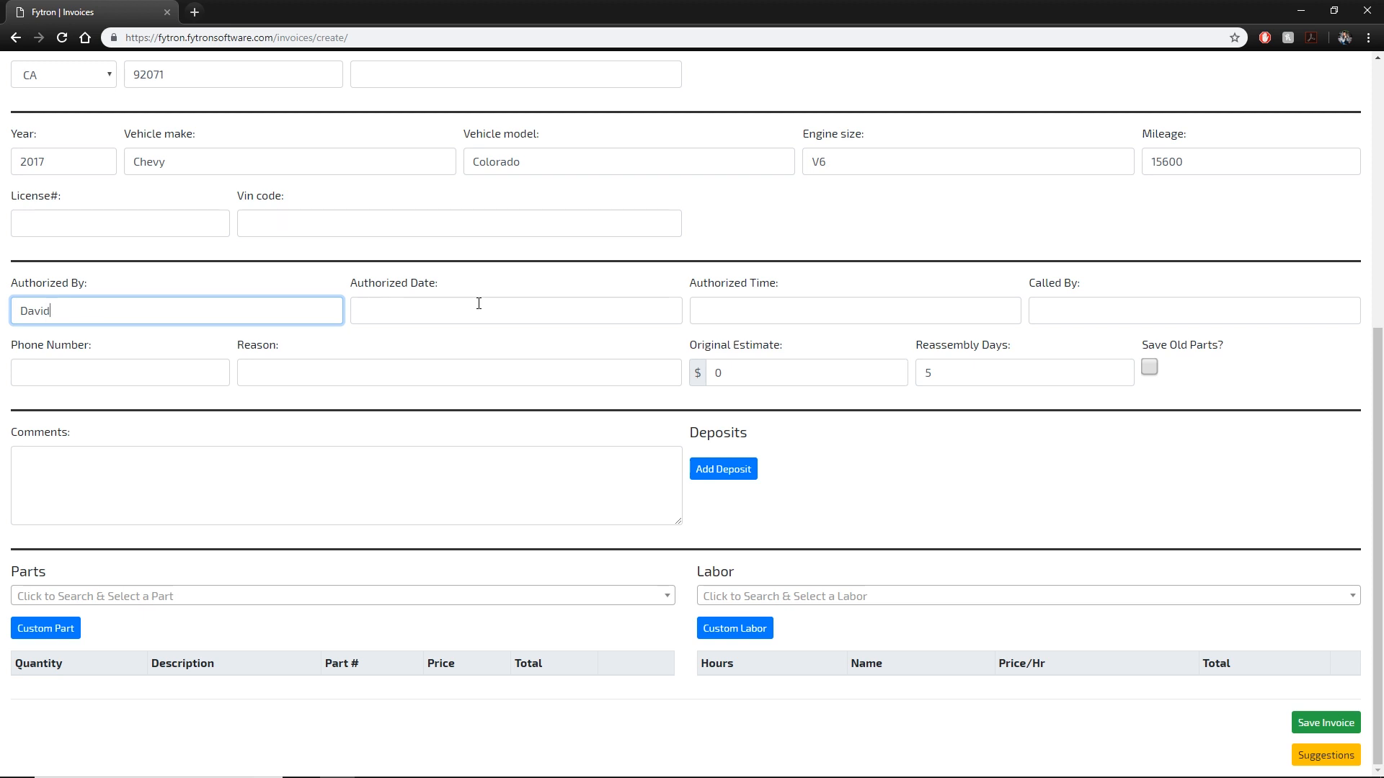
text(e)
click(479, 304)
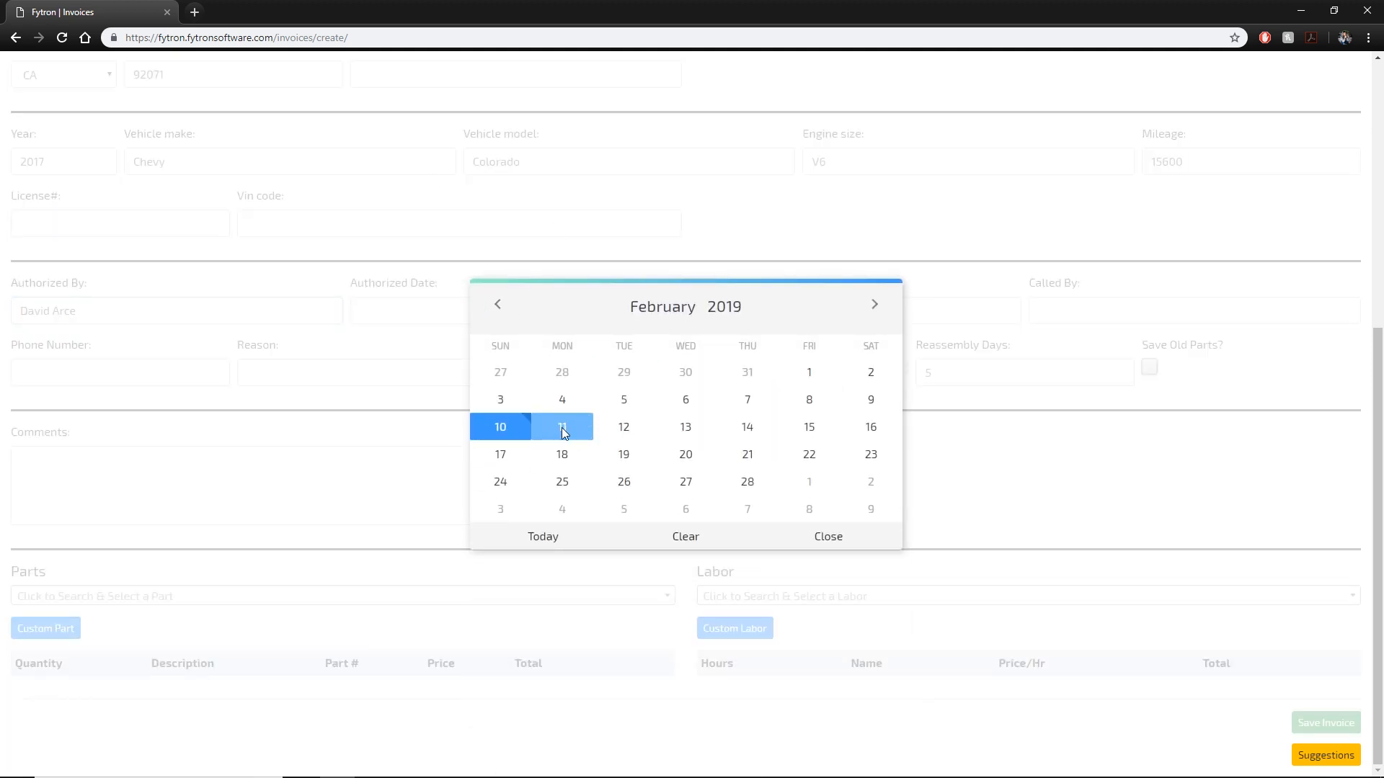
click(507, 427)
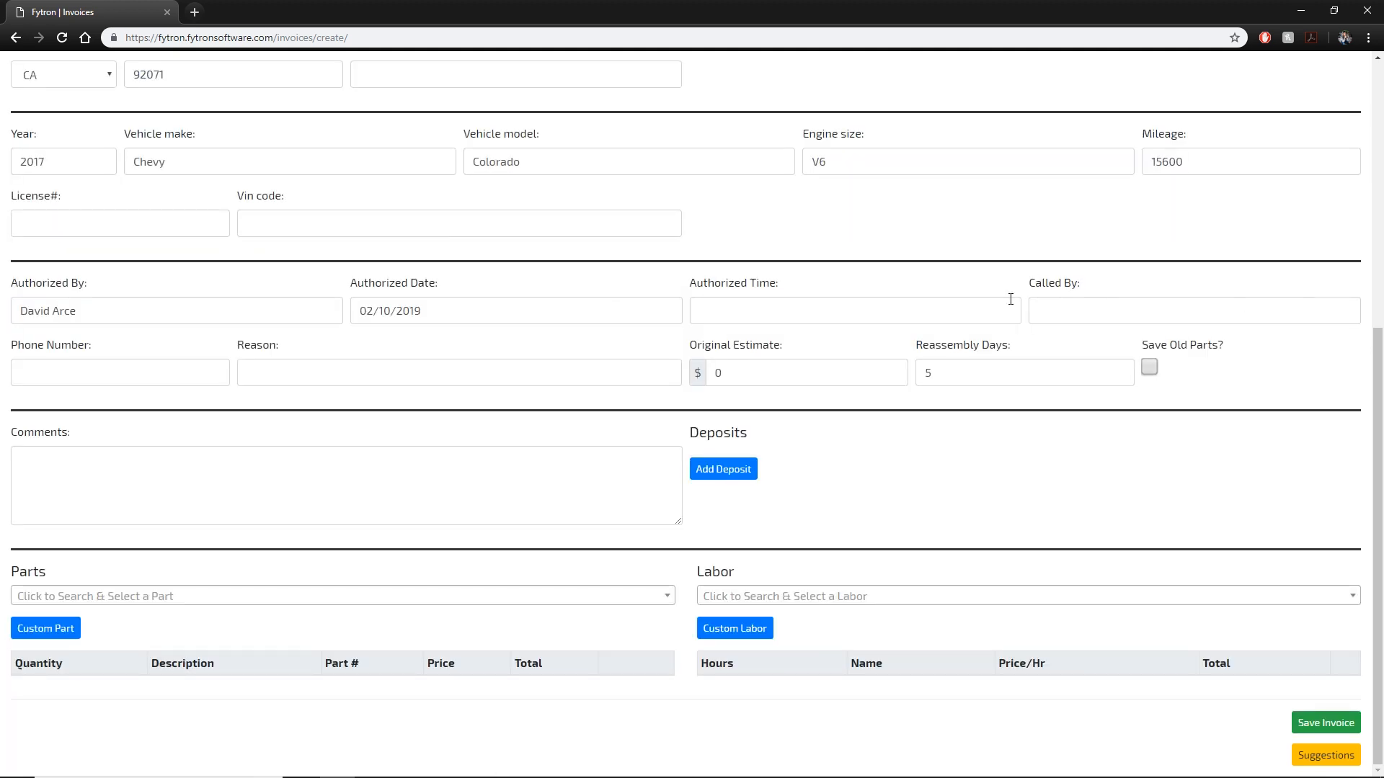
click(850, 310)
click(772, 210)
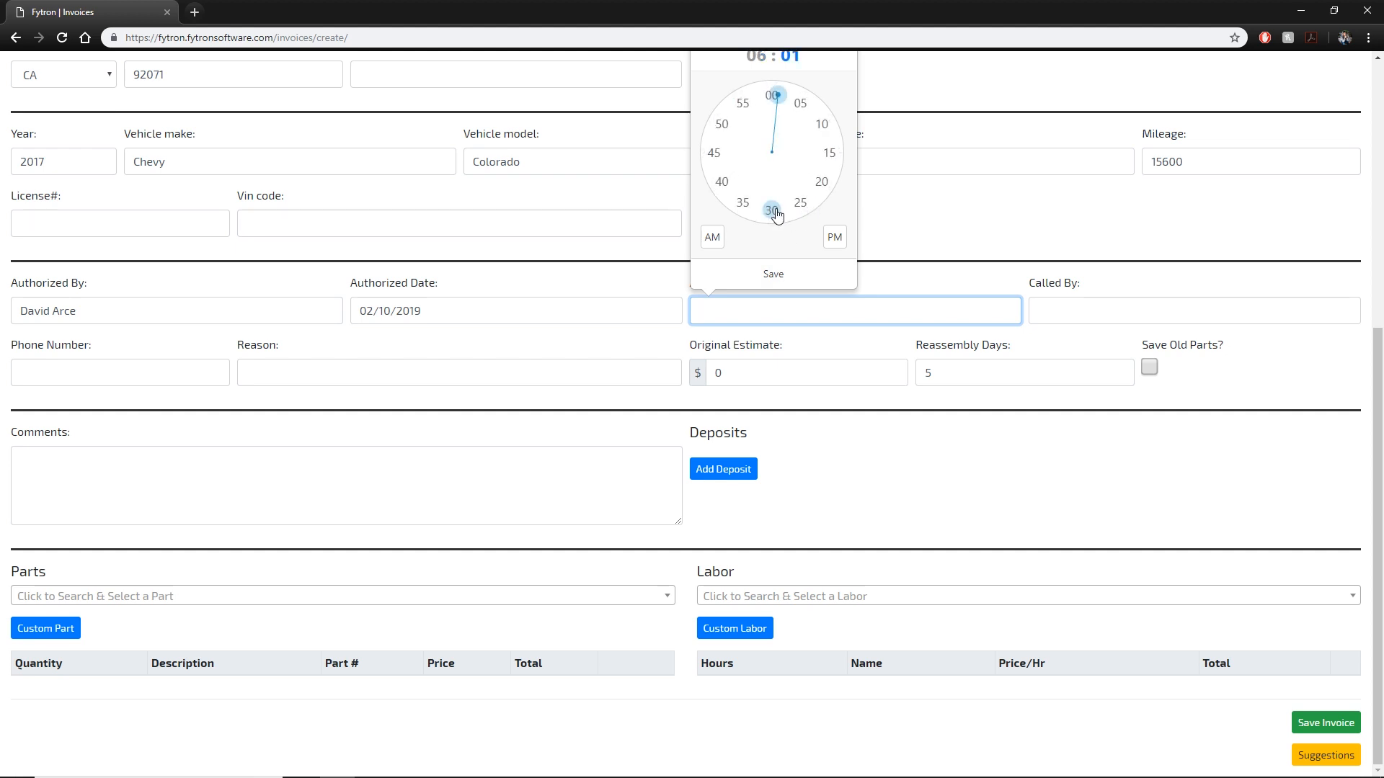
click(771, 96)
click(713, 236)
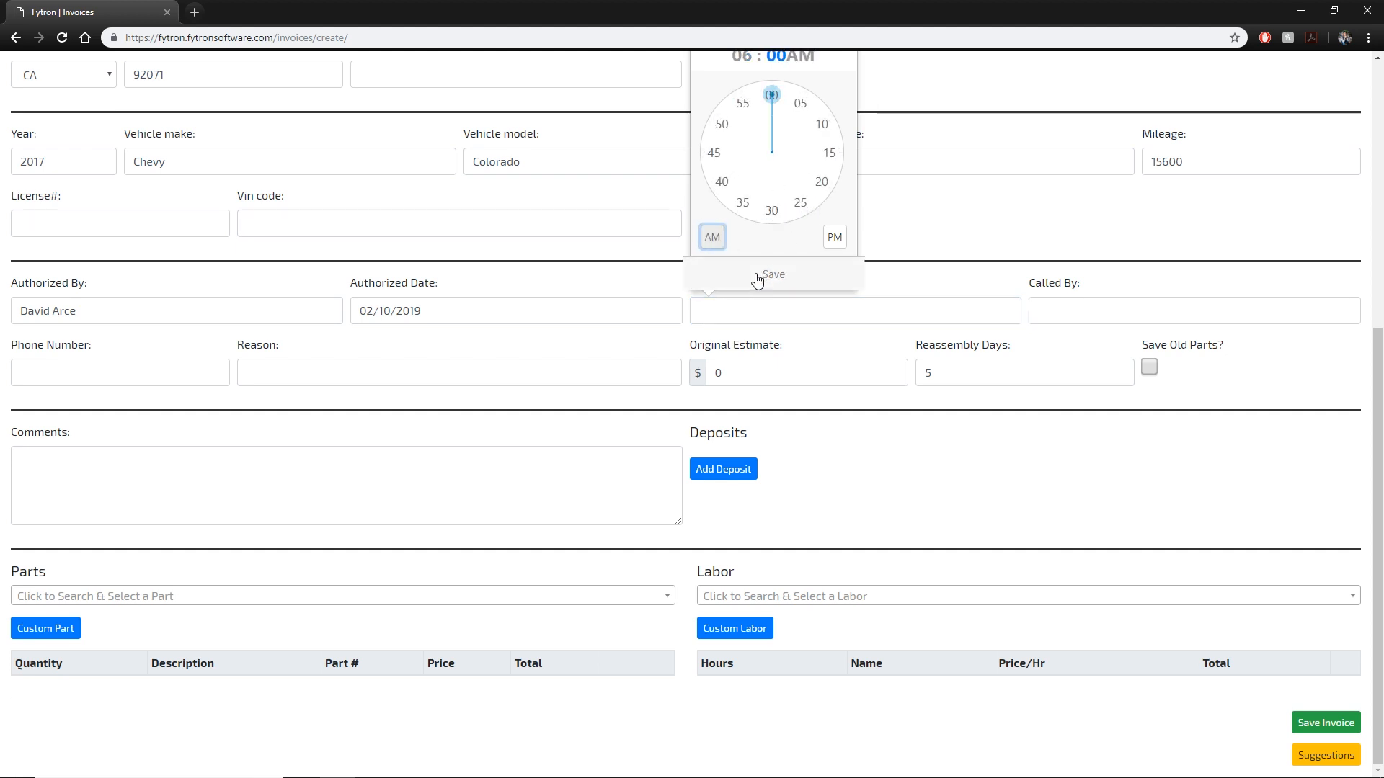
click(726, 275)
Fill in the caller's name, reason 'Authorization to start work' and original estimate 250.
click(1134, 309)
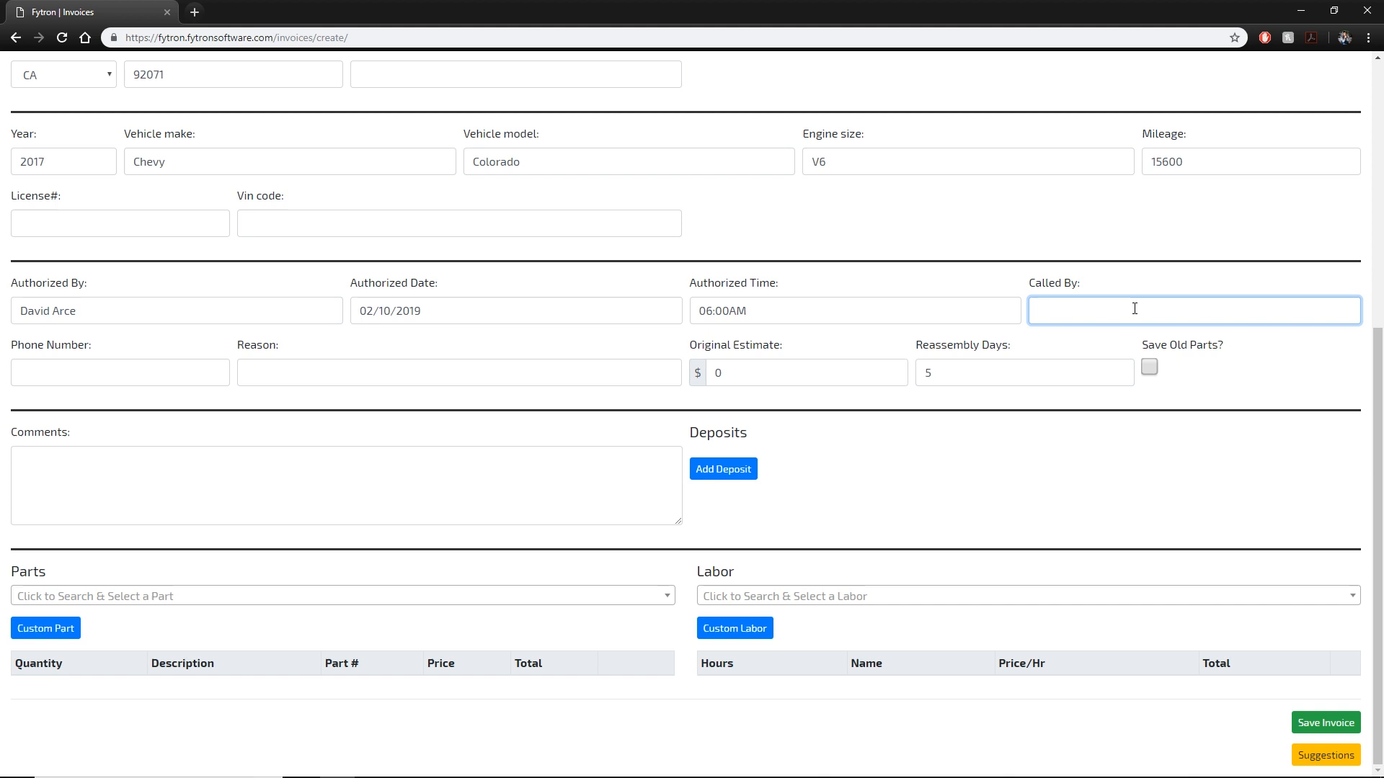
click(359, 378)
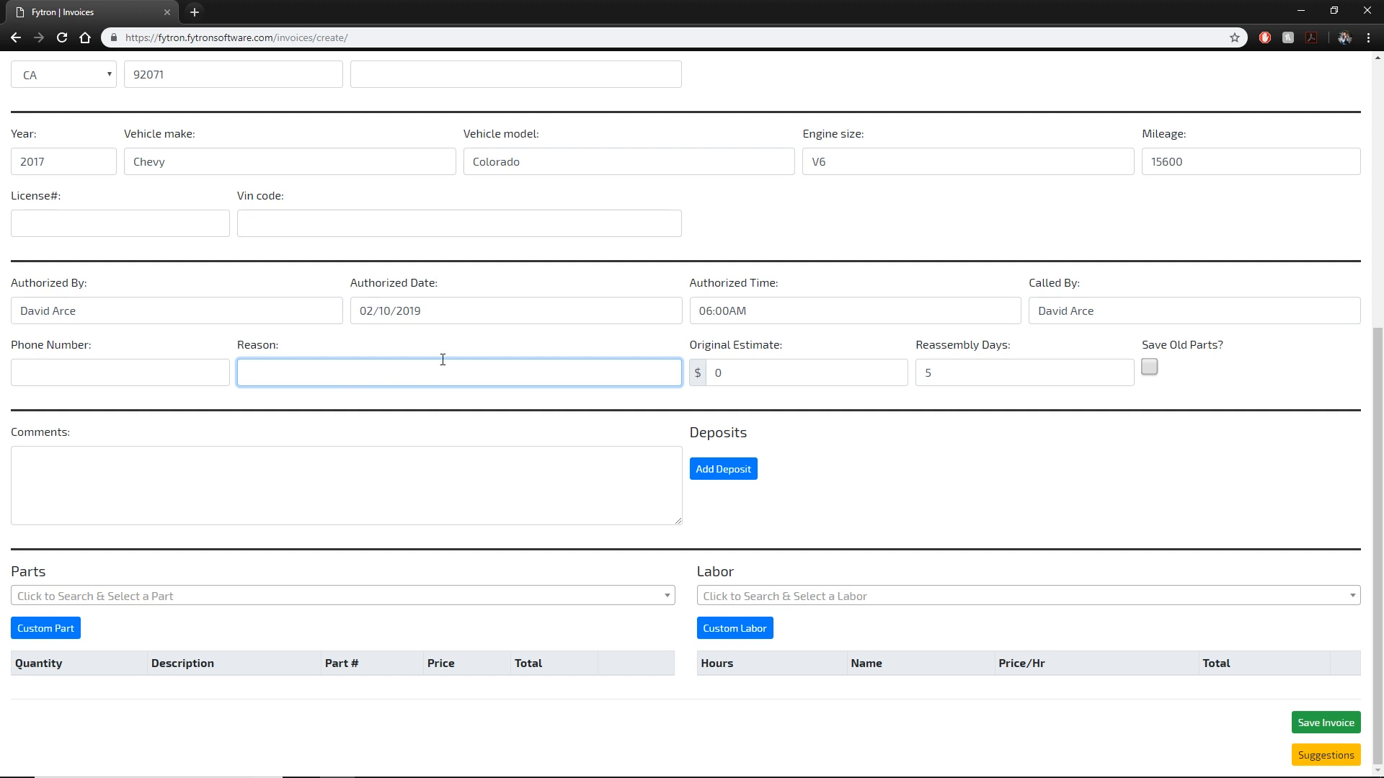
text(S)
text(uthorization to)
text( start work)
key(Tab)
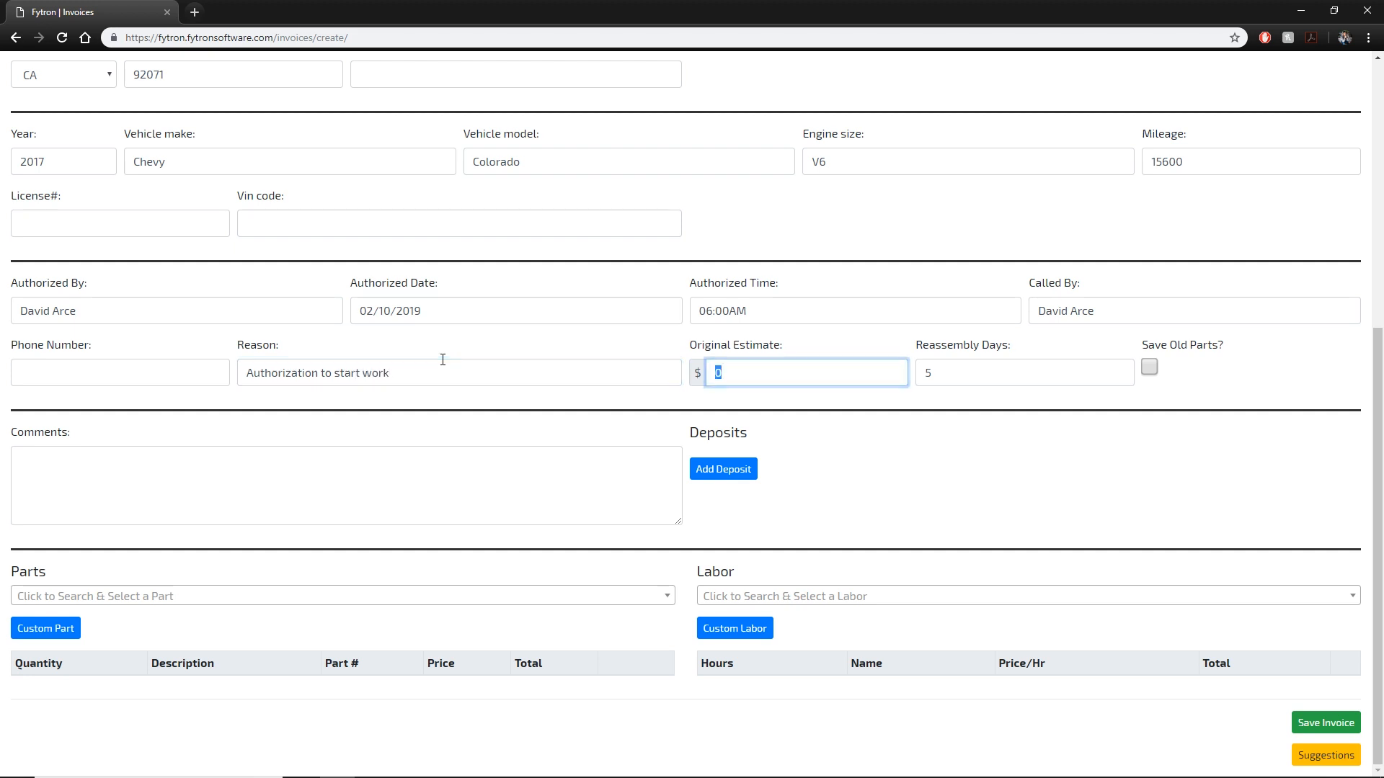
text(250)
click(986, 376)
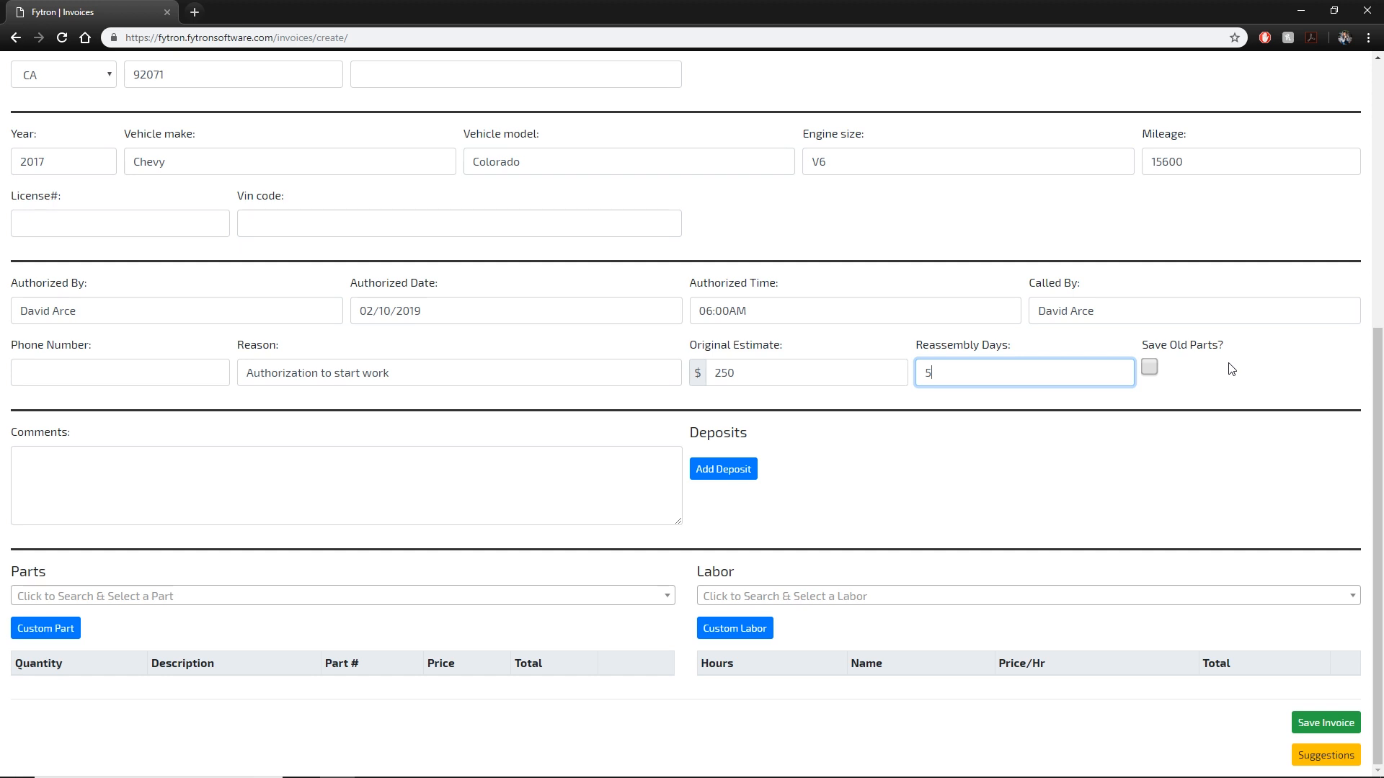
click(1161, 370)
click(1150, 368)
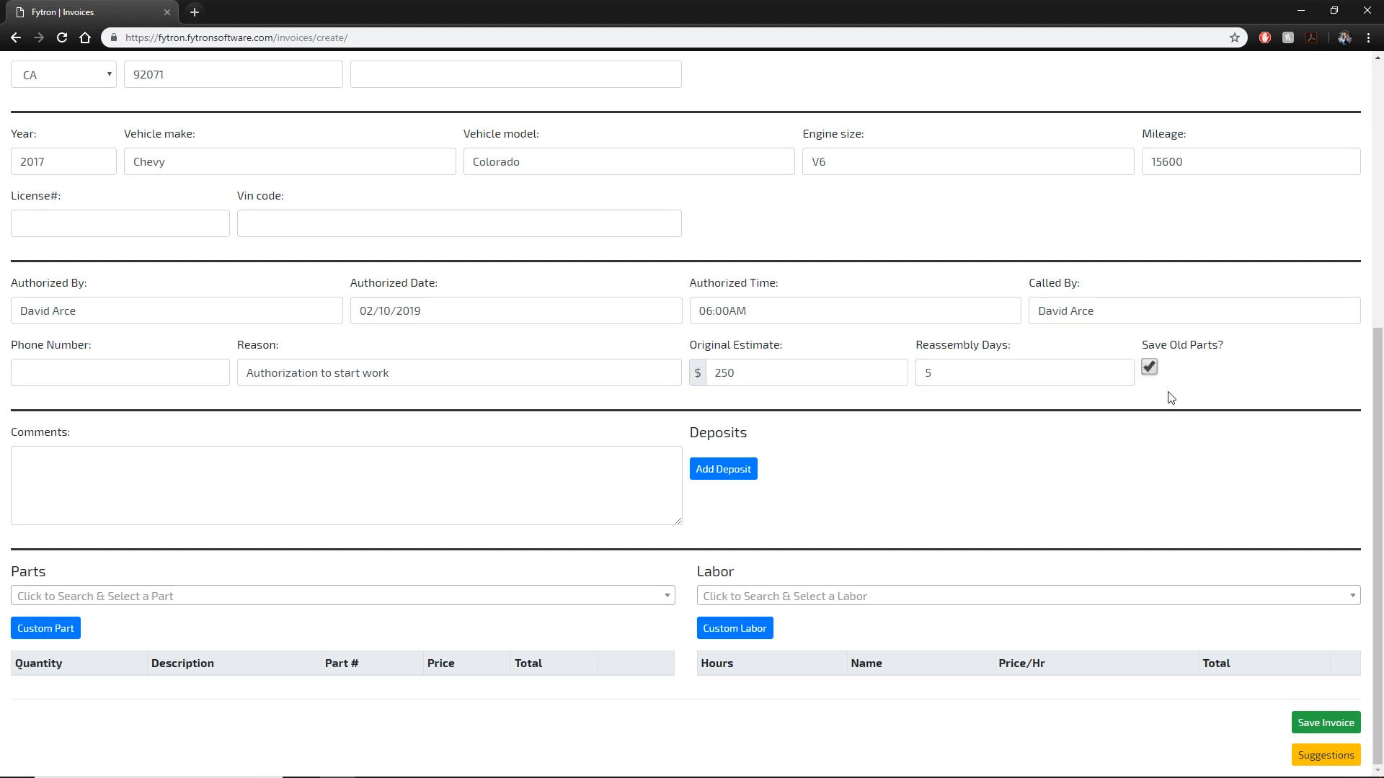
click(1150, 369)
click(260, 478)
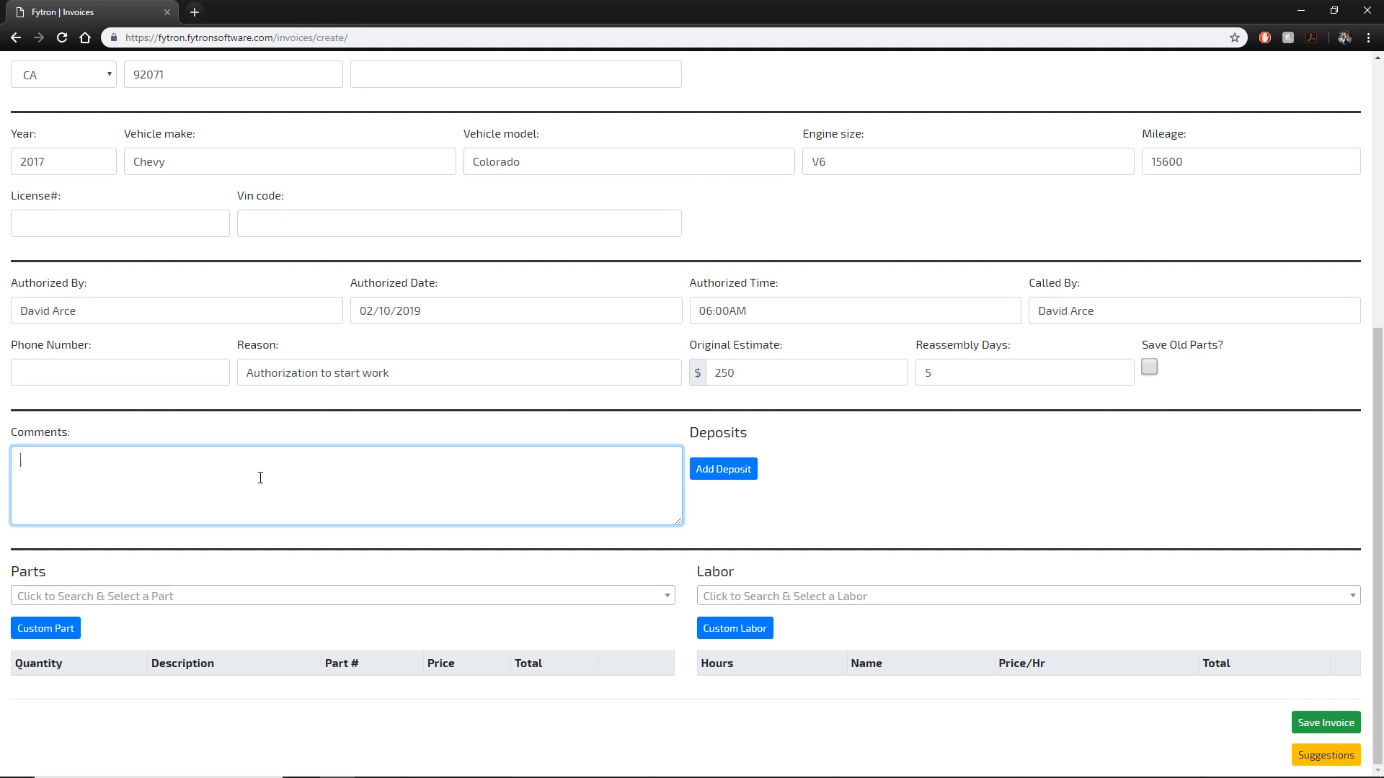
Write the comment 'Dropped off 8 pistons.' and add three deposit entries.
text(Dropepd)
key(BackSpace)
key(BackSpace)
key(BackSpace)
text(ped off 8 piston)
click(751, 469)
click(753, 531)
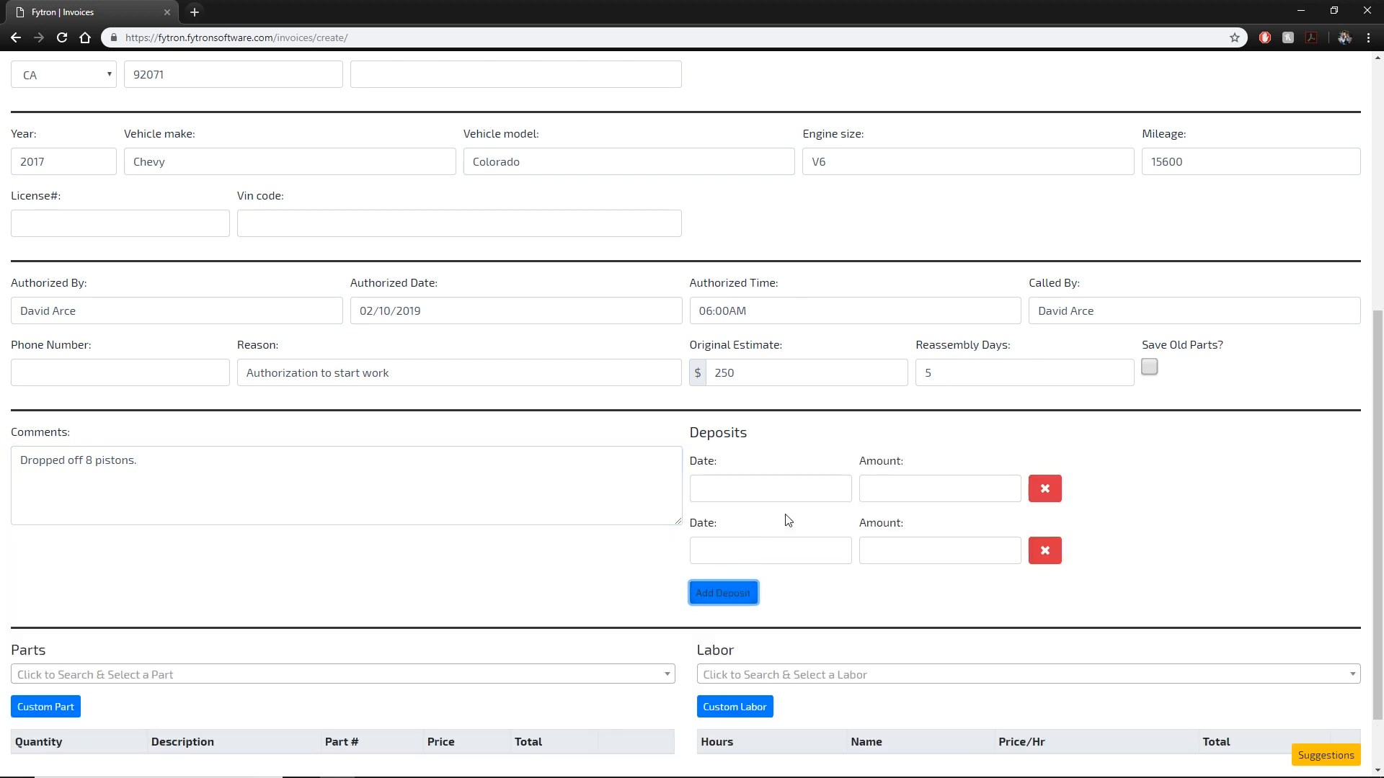
scroll(749, 529, down, 1)
click(746, 516)
Date the three deposits February 10, February 8 and February 9, 2019.
click(749, 418)
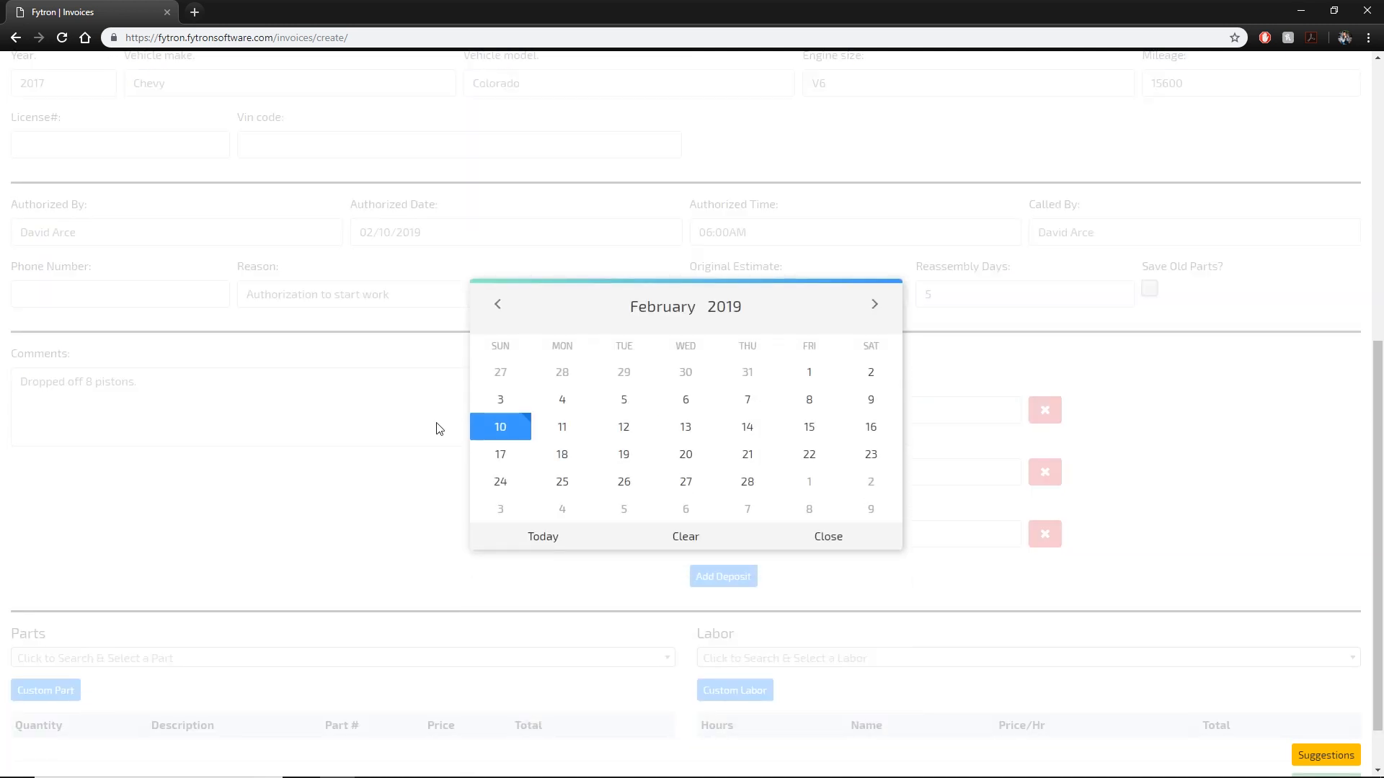
click(520, 430)
click(724, 470)
click(809, 399)
click(772, 533)
click(871, 399)
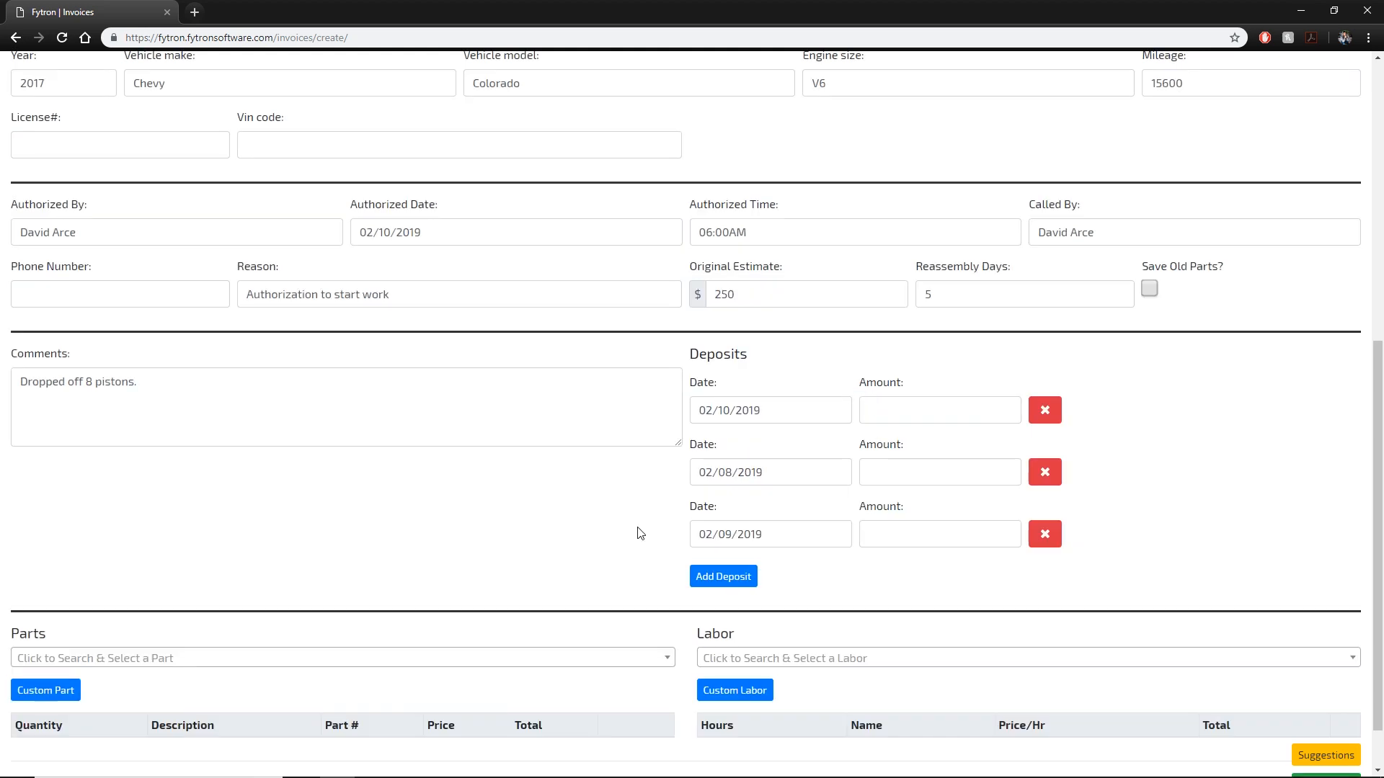
Enter deposit amounts 50, 25 and 5.
click(976, 411)
text(50)
key(Tab)
key(Tab)
click(877, 538)
click(917, 469)
text(25)
click(922, 532)
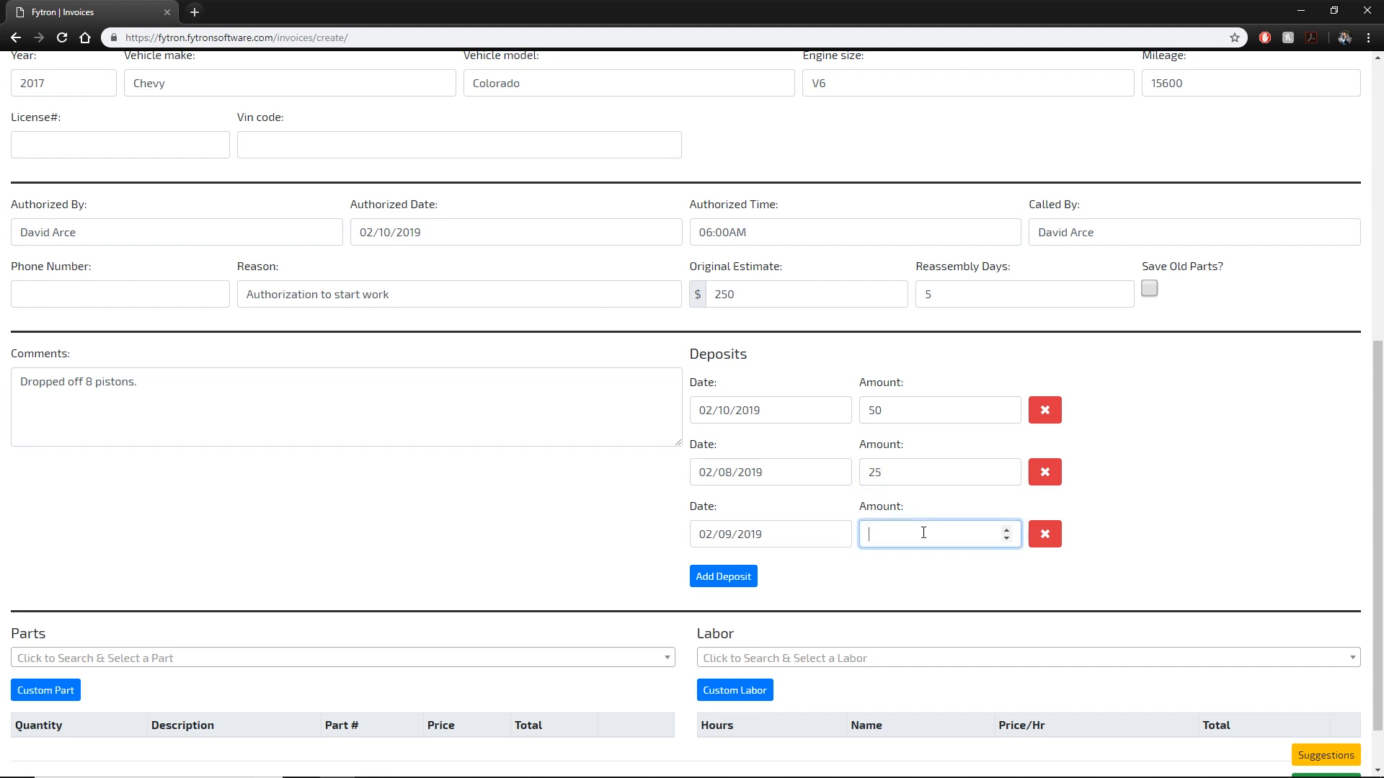
click(1171, 486)
scroll(1038, 522, down, 1)
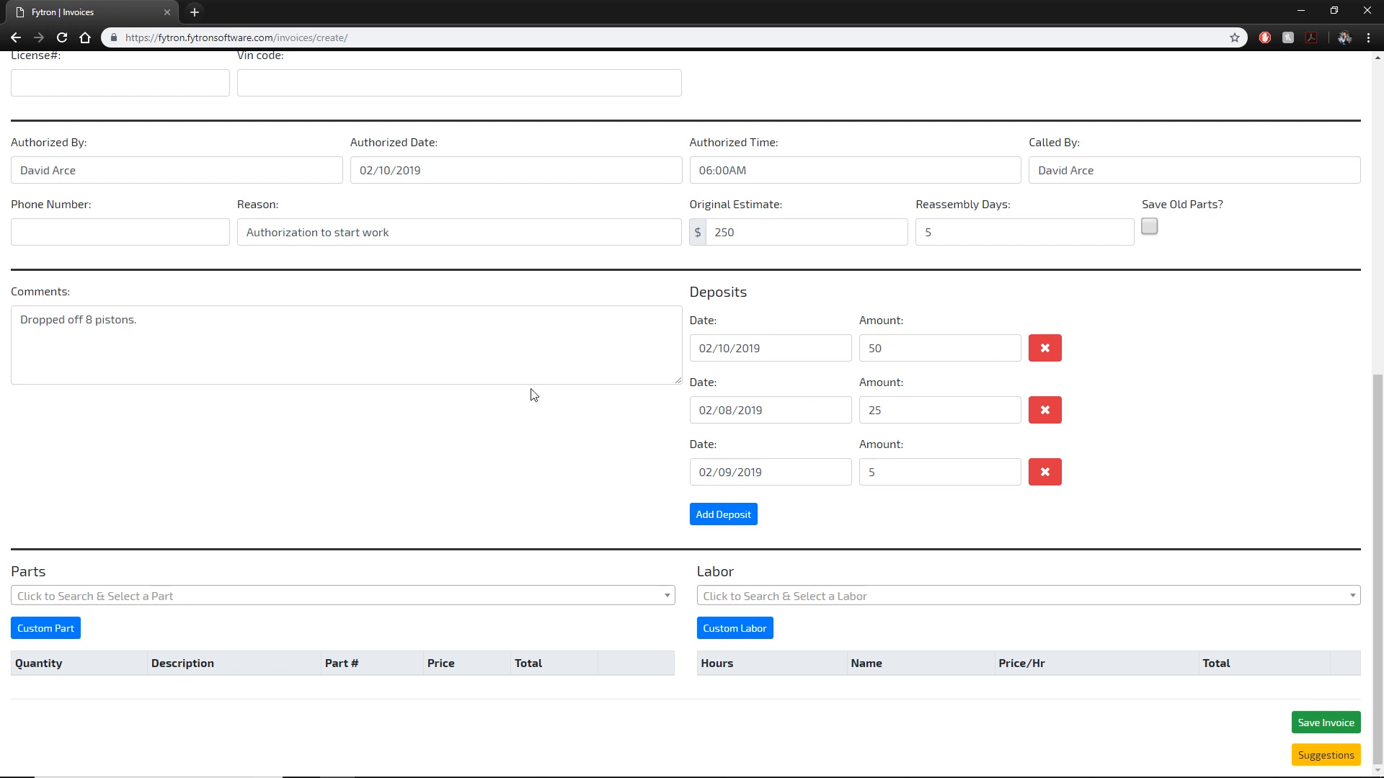
click(69, 629)
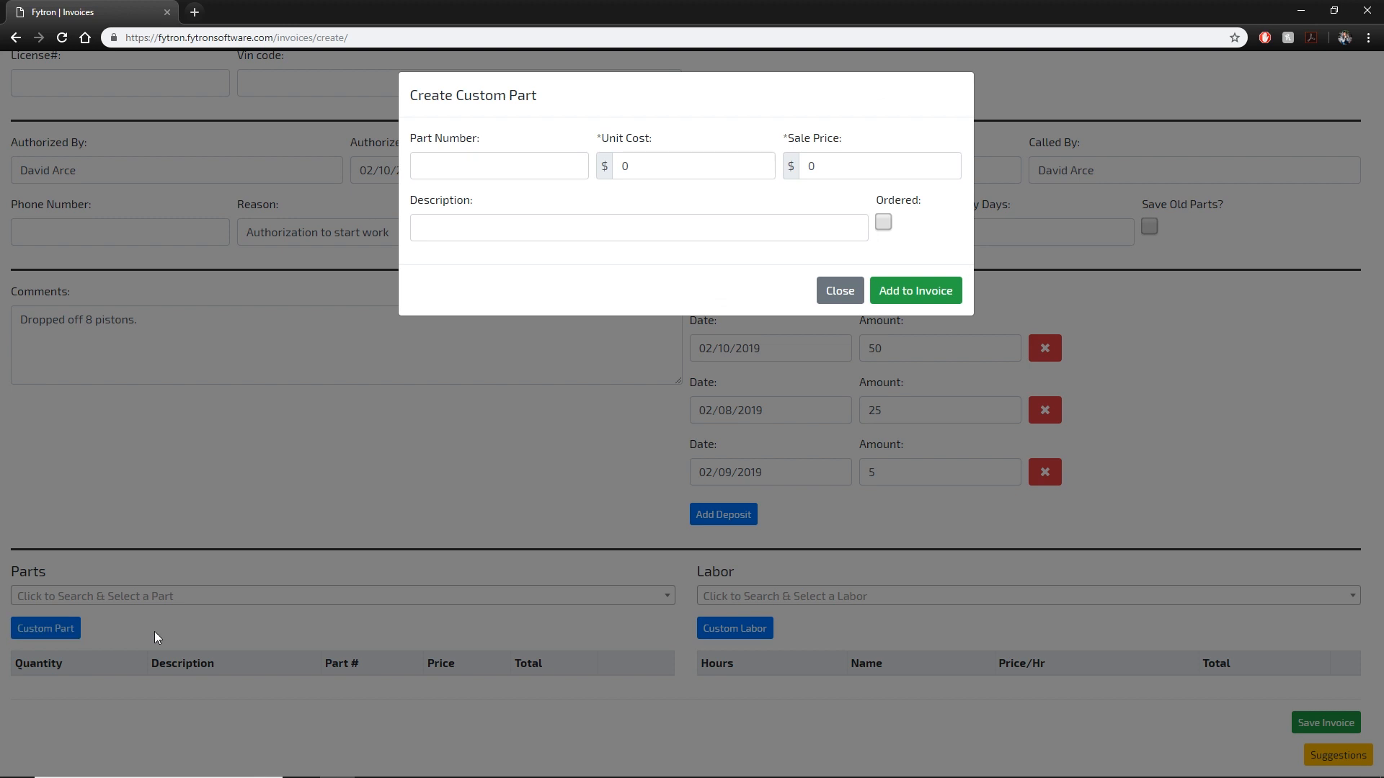
Reopen the custom part form and enter part number CB663H.
click(158, 637)
click(210, 603)
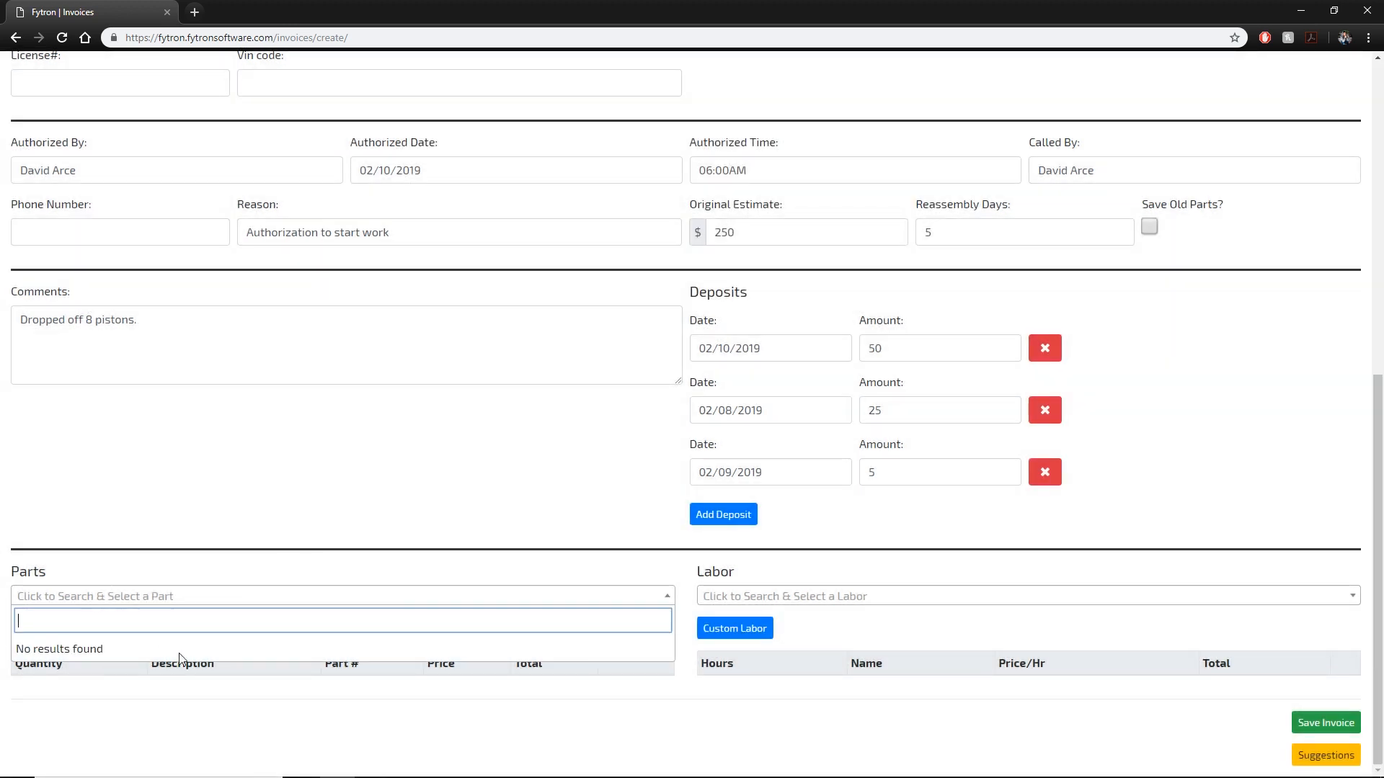
click(461, 541)
click(69, 627)
click(541, 166)
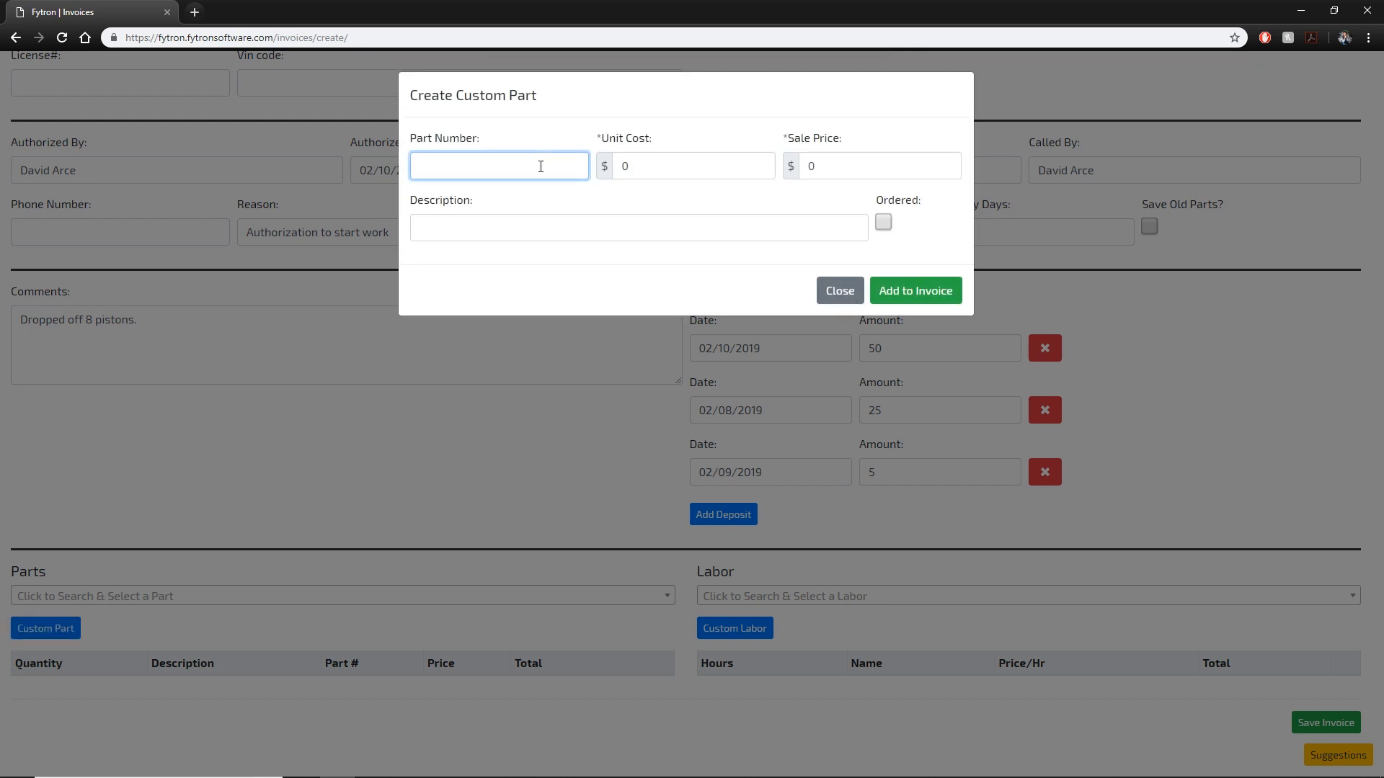
text(CB663H)
key(Tab)
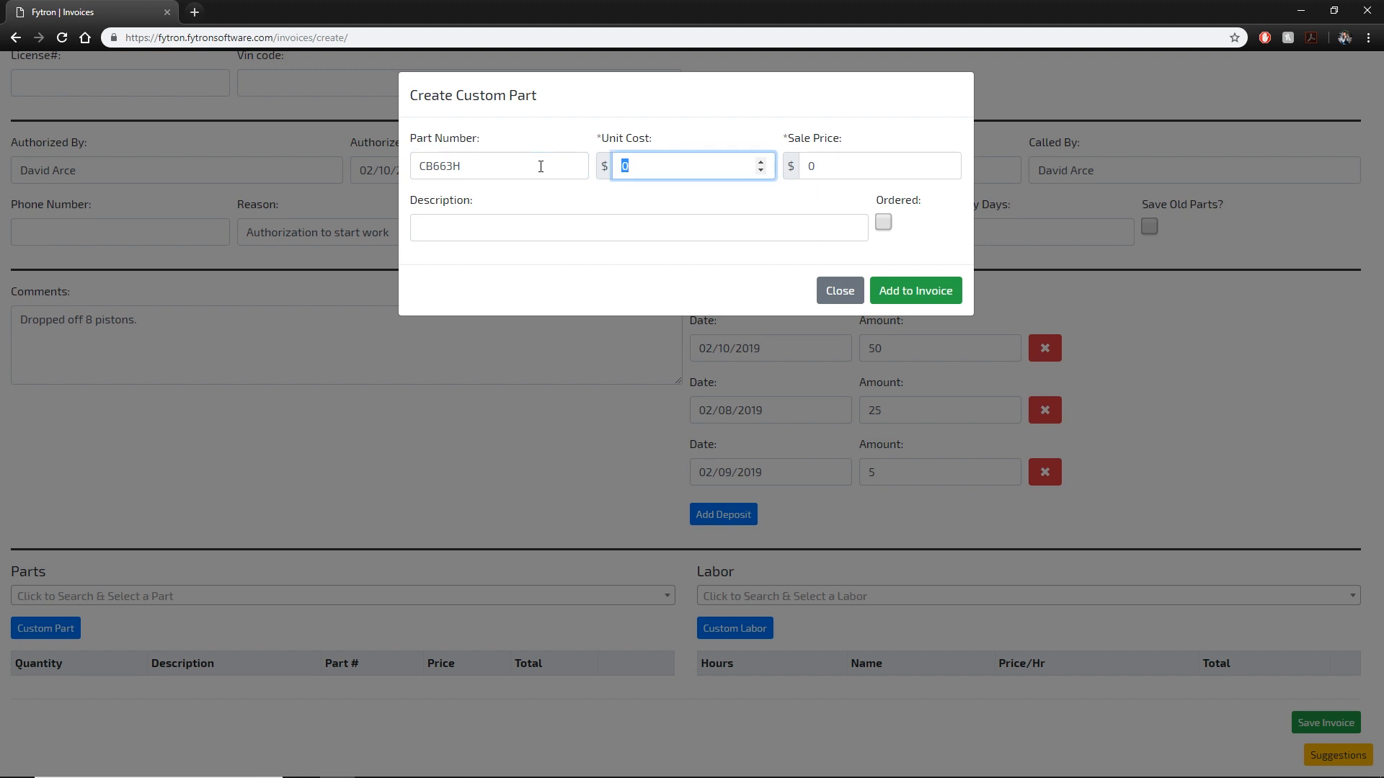
text(1)
Set the custom part's unit cost to 100, giving a 115.00 sale price.
drag(858, 166, 573, 151)
text(50)
double_click(677, 173)
text(100)
click(866, 165)
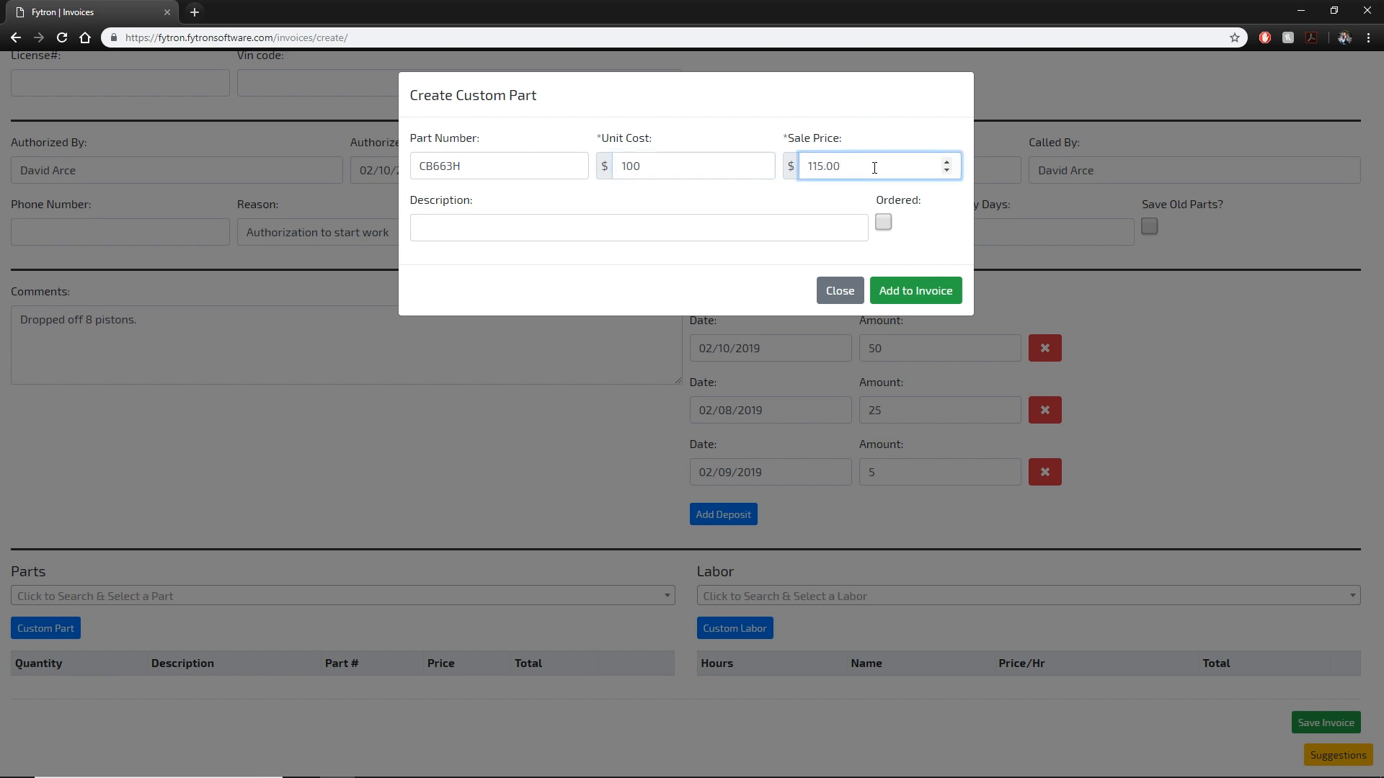
double_click(841, 166)
Describe the part as 'Rod Bearings' and add it to the invoice.
click(688, 229)
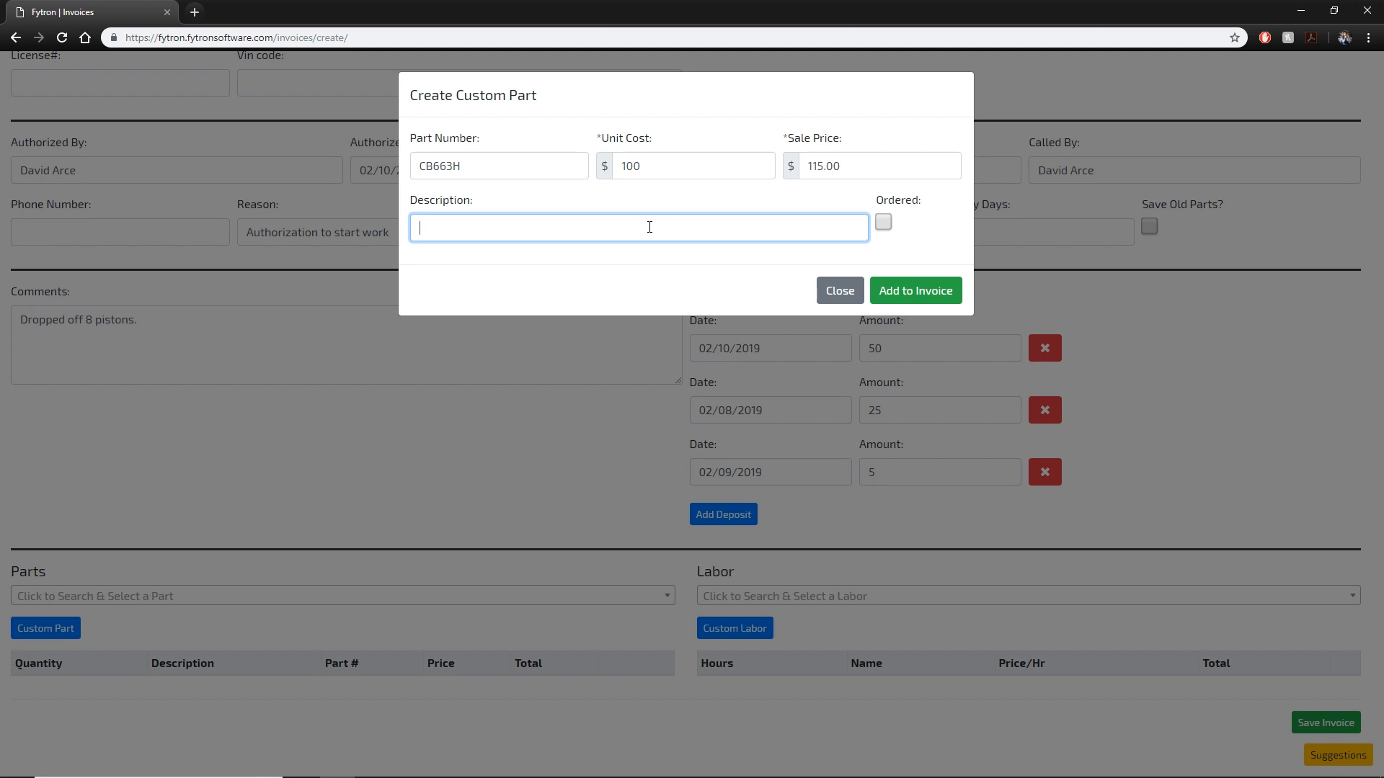
text(Rod Bearings)
key(Tab)
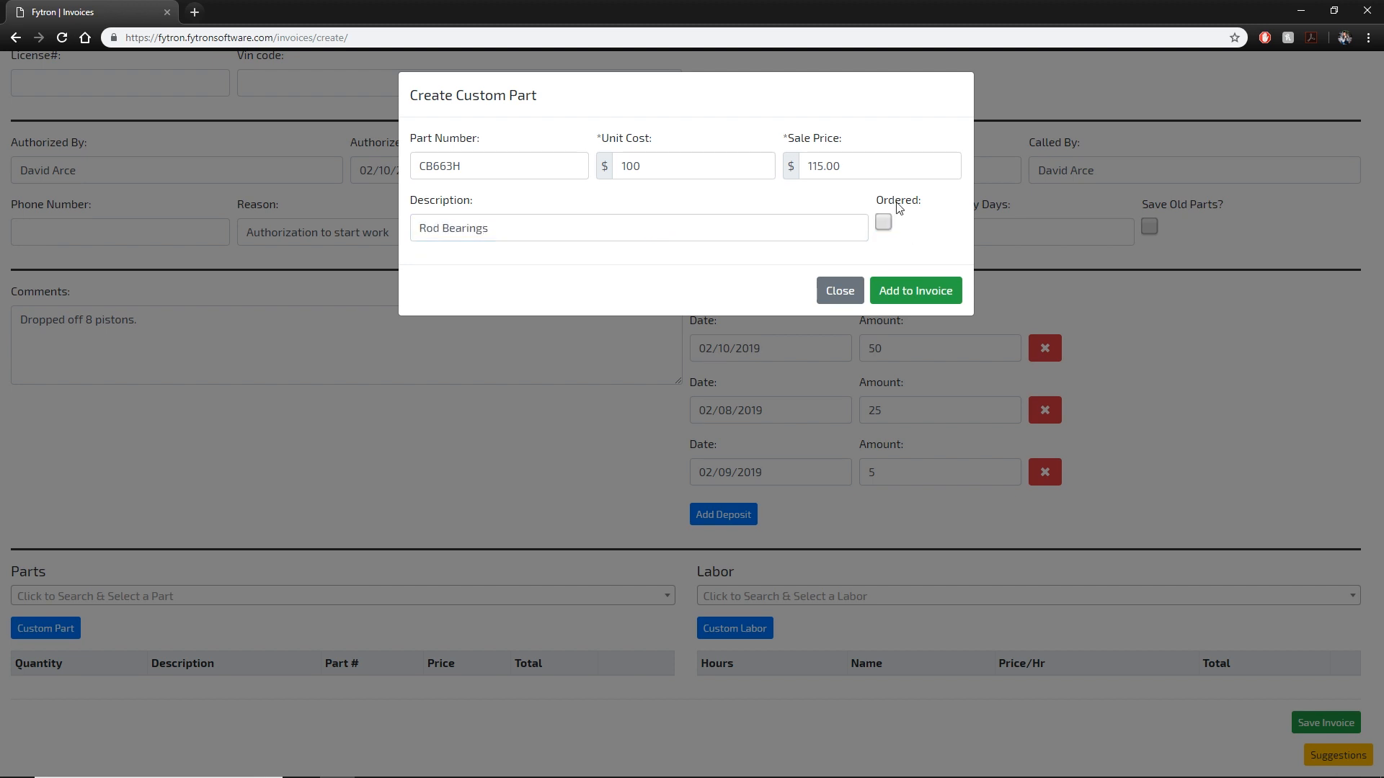
click(855, 293)
click(904, 287)
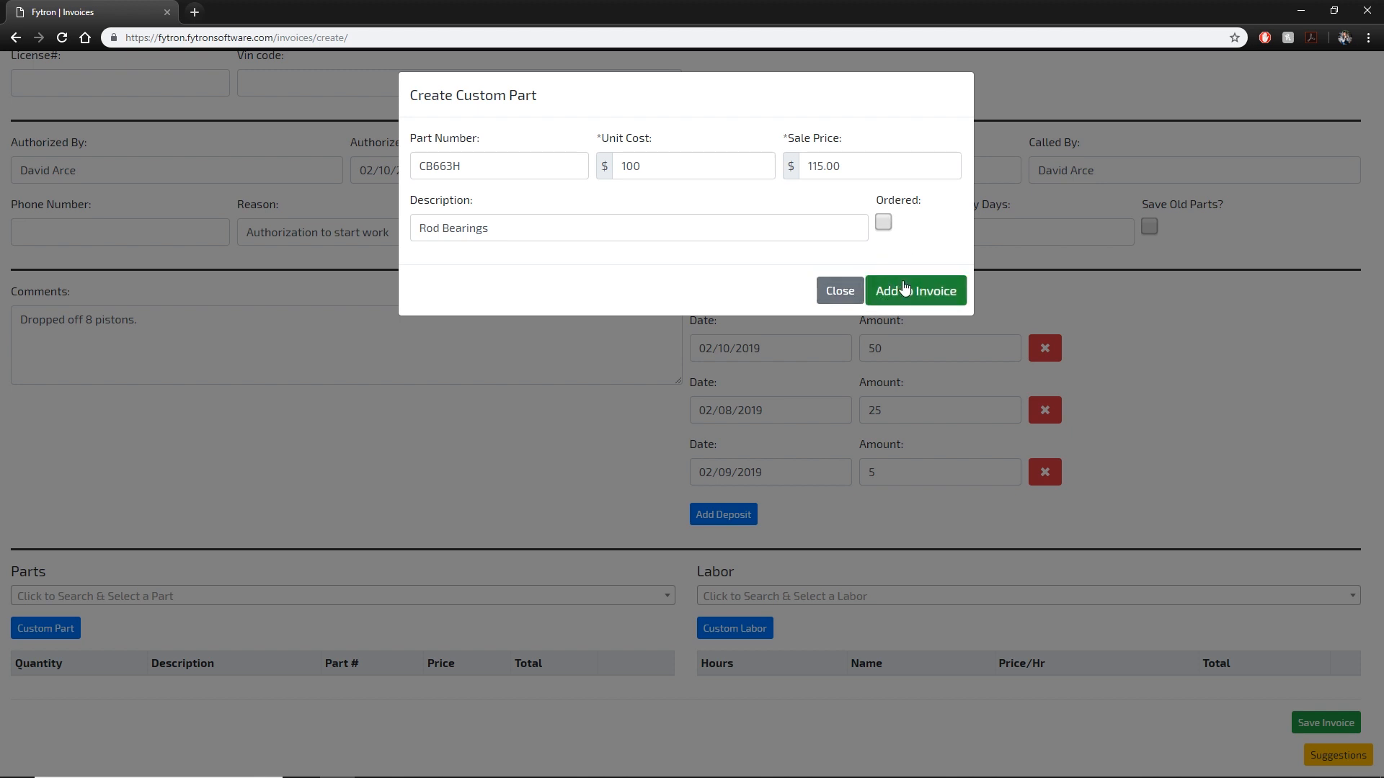
click(904, 287)
scroll(552, 578, down, 1)
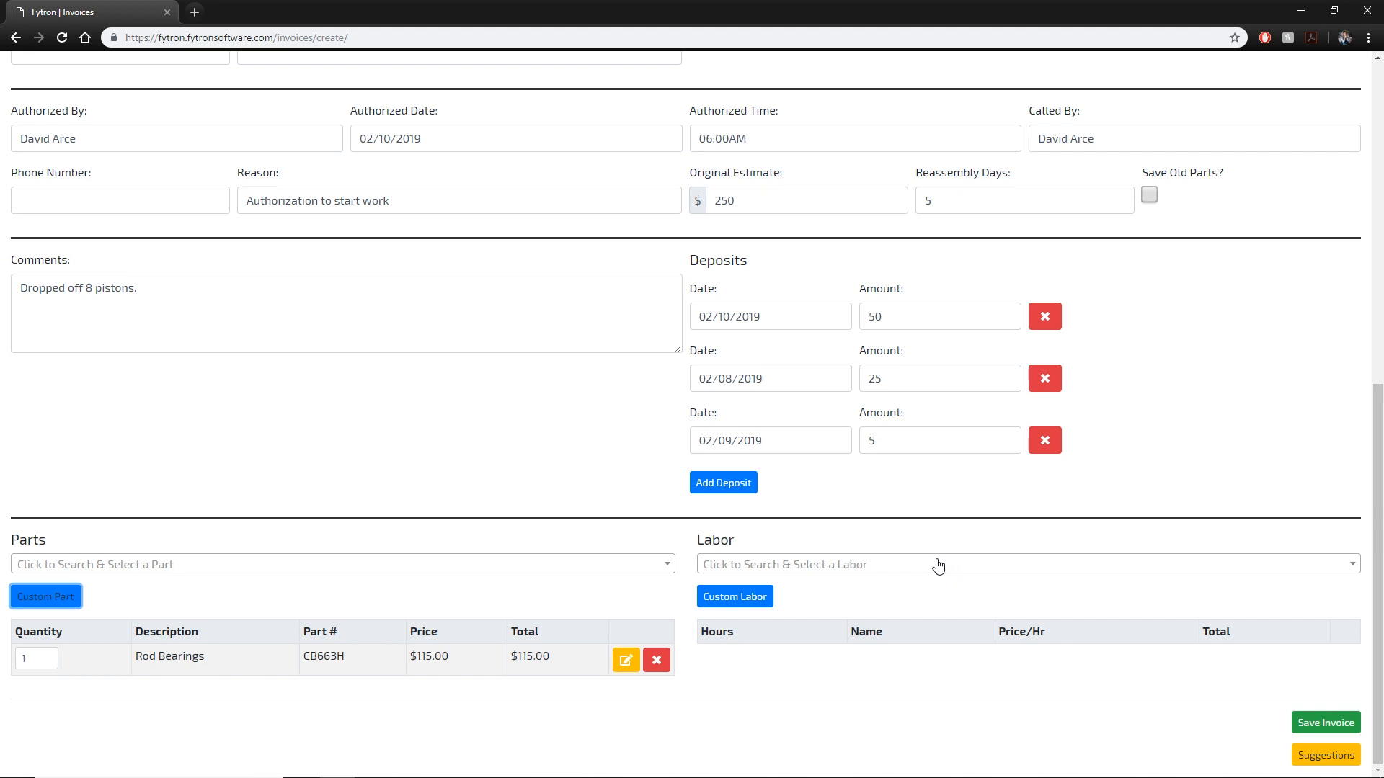
Search the labor list for CRK and pick the CRK-06 crankshaft labor.
click(813, 575)
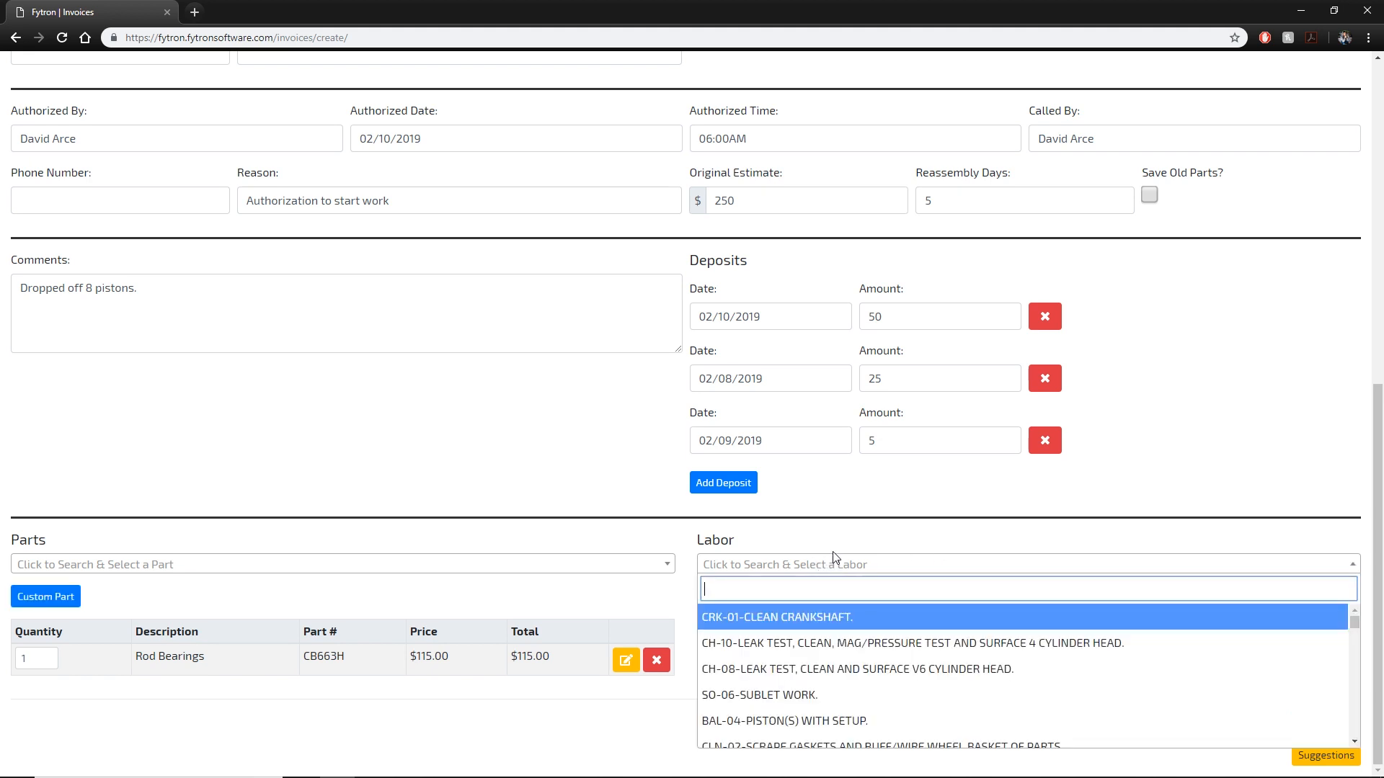
scroll(1009, 649, down, 2)
scroll(1160, 673, down, 3)
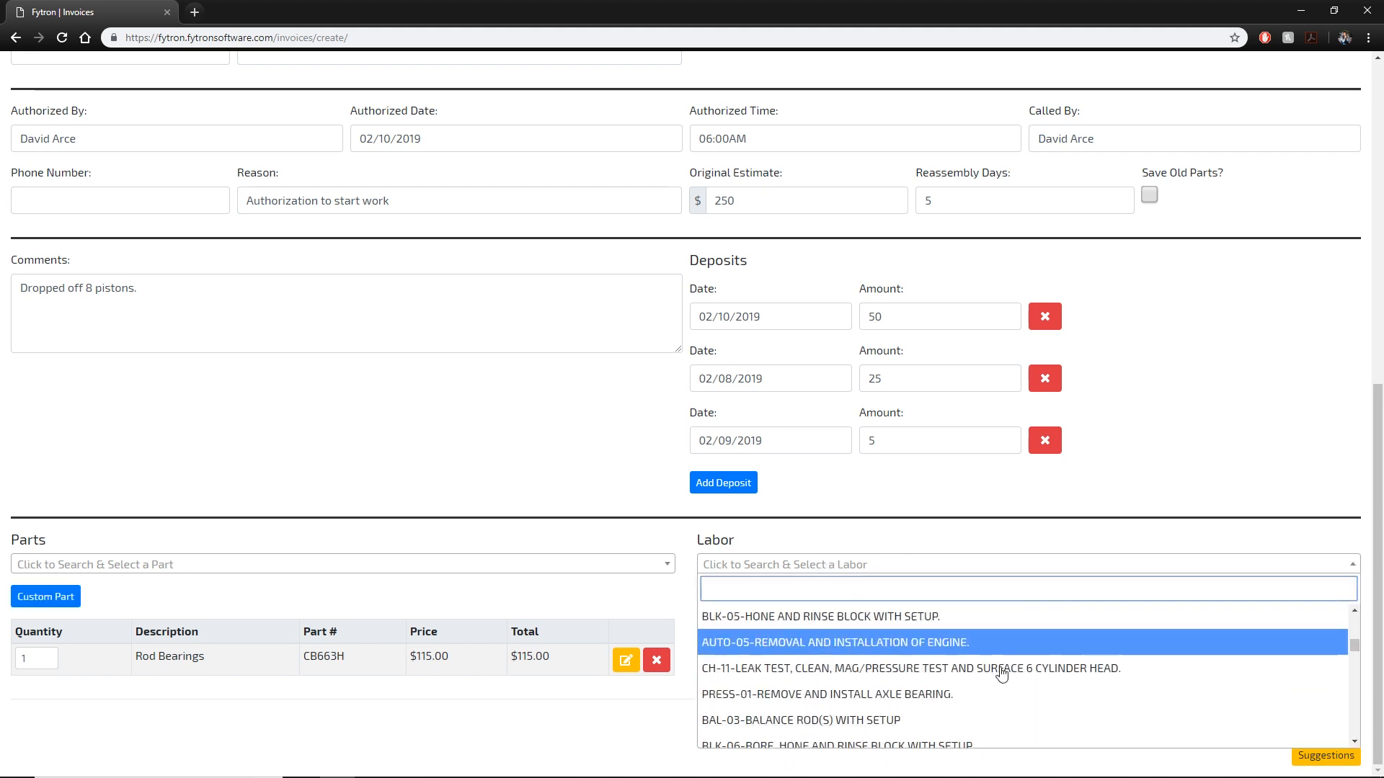
text(DU)
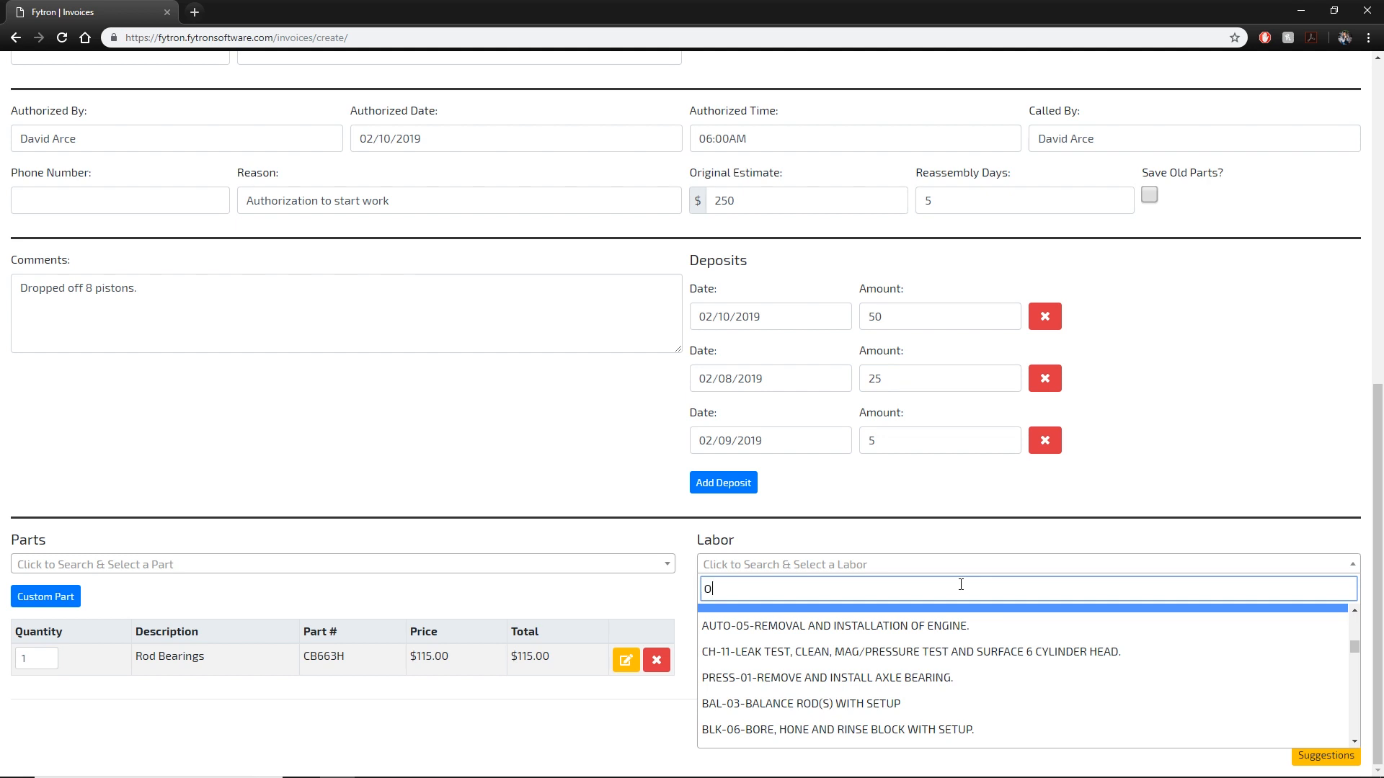
key(BackSpace)
key(BackSpace)
text(SO)
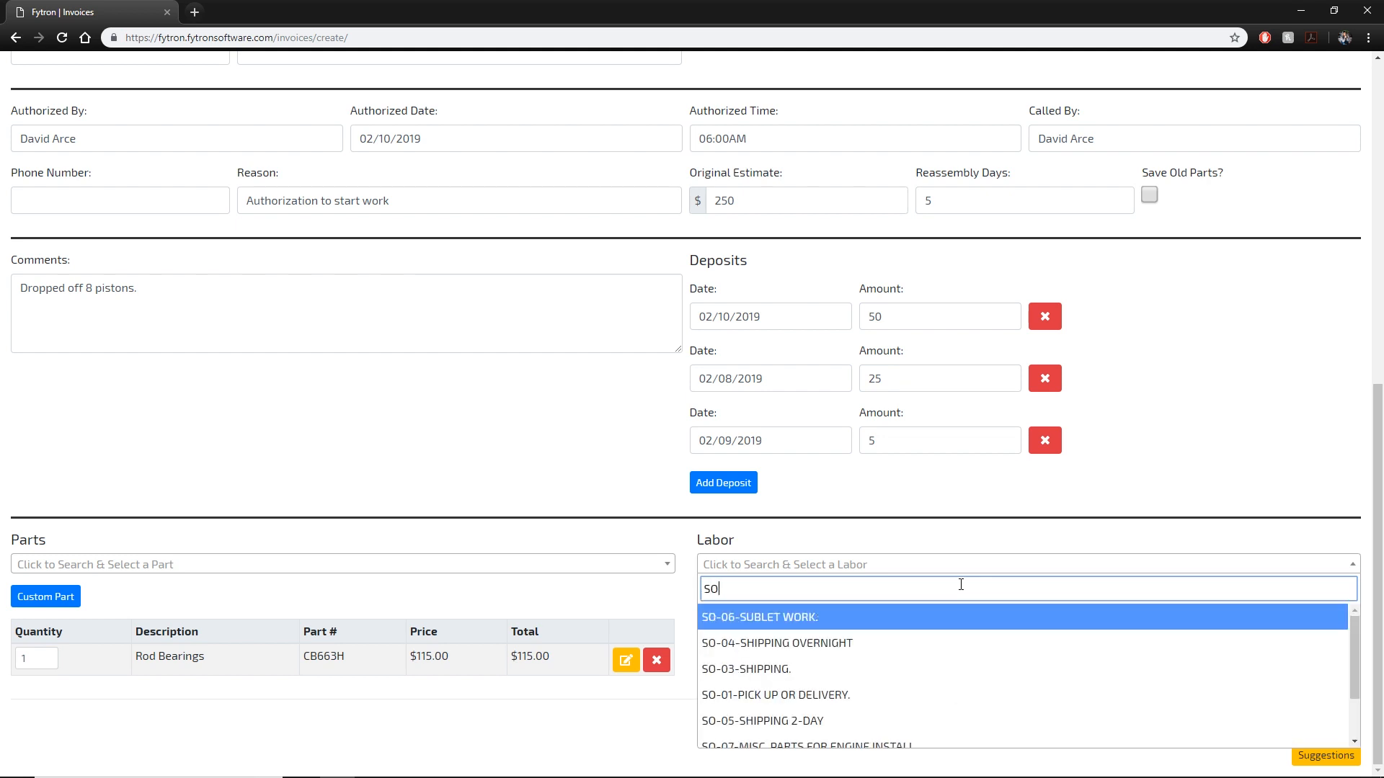
scroll(959, 637, down, 1)
drag(961, 581, 479, 532)
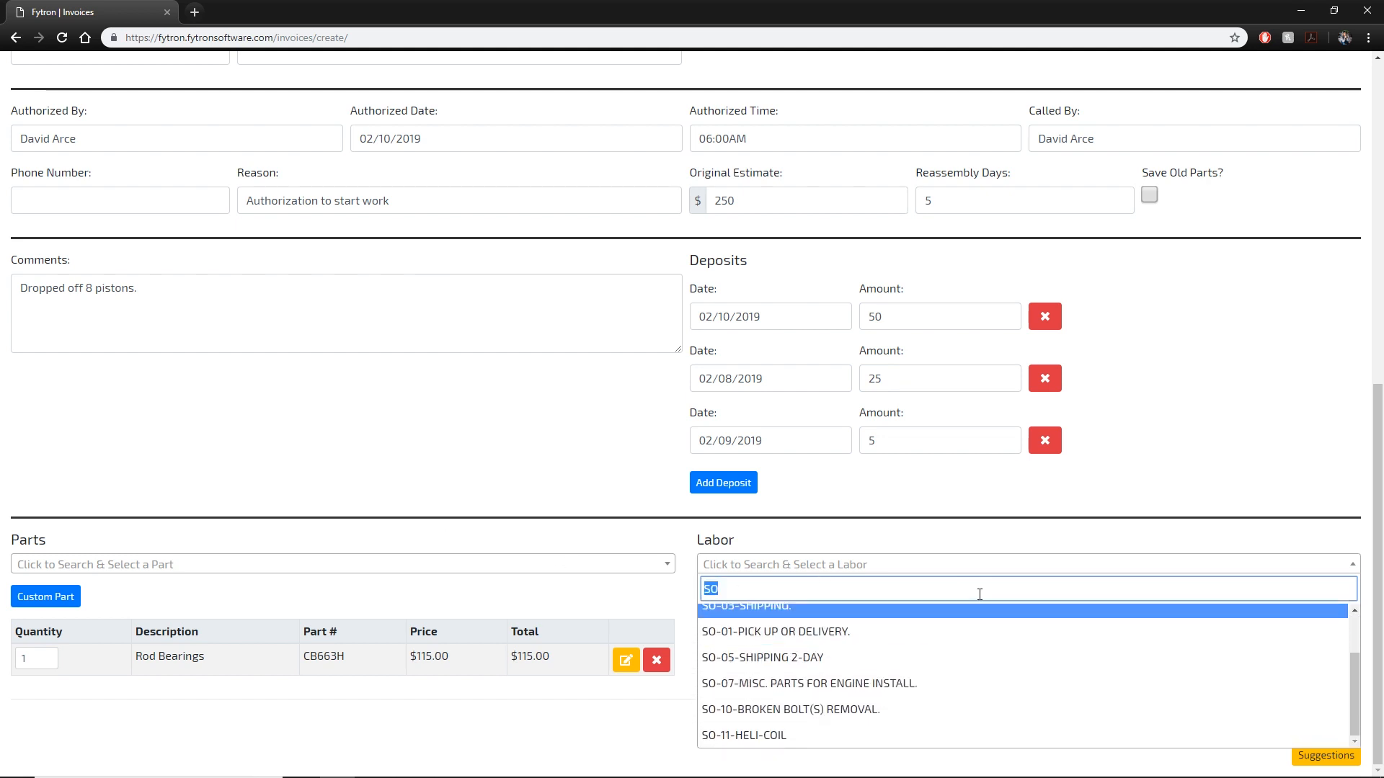
text(CRK)
scroll(958, 634, down, 2)
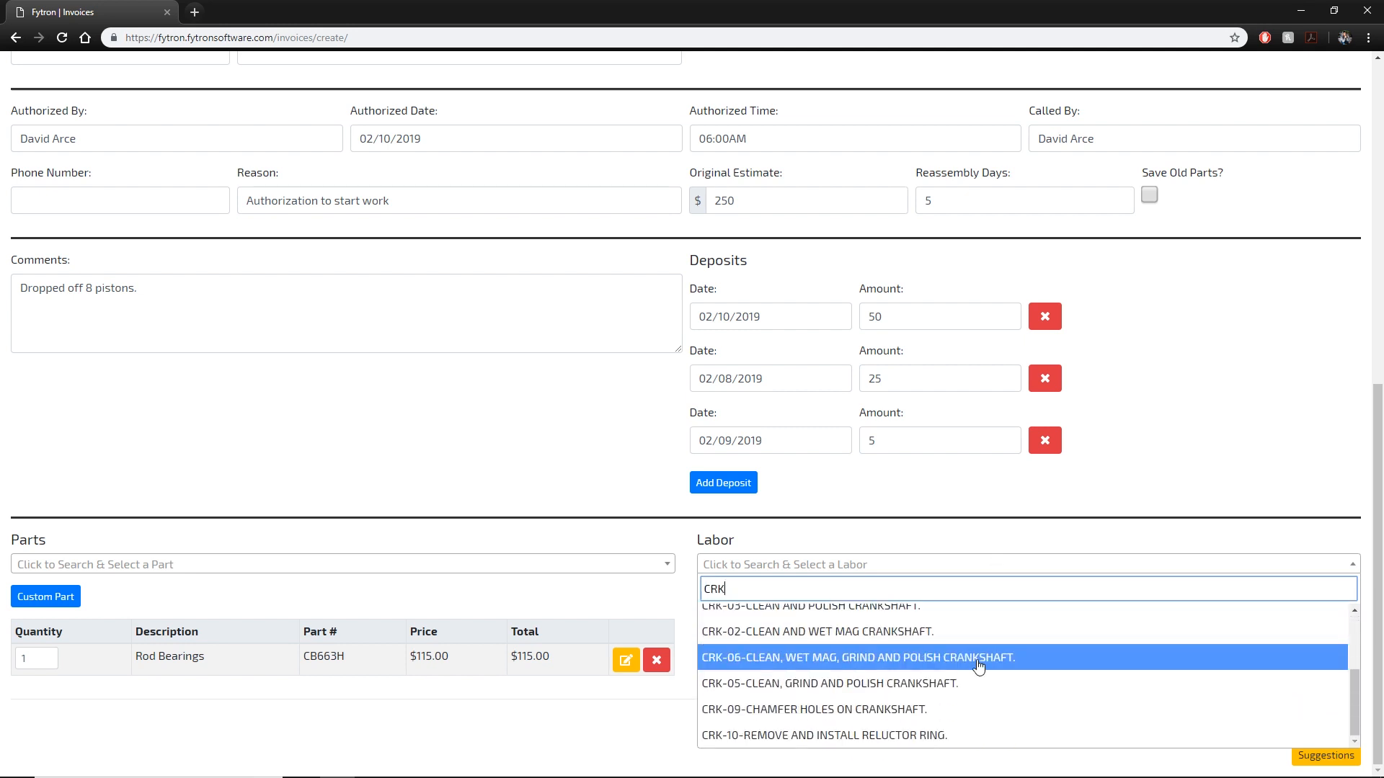
click(979, 665)
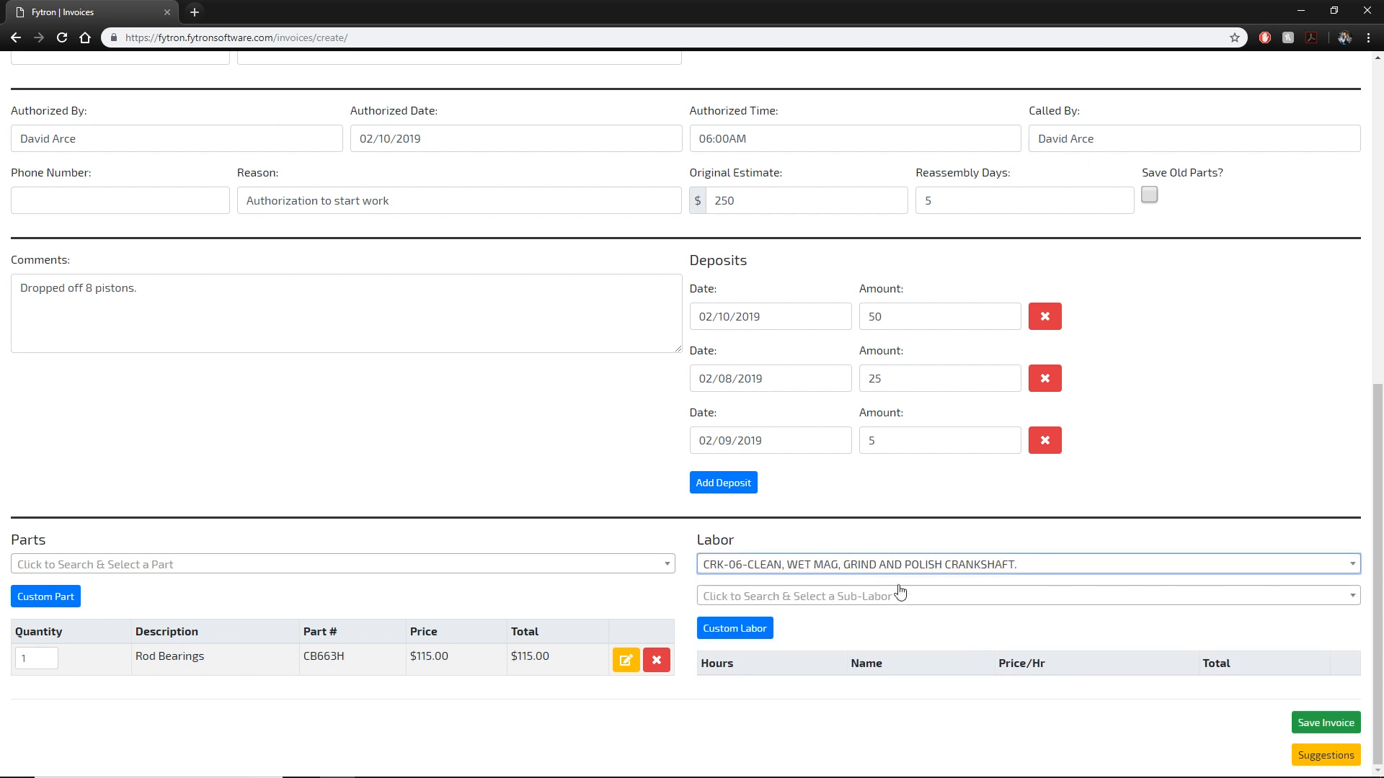
Choose the 6 CYLINDER sub-labor and keep the rate at 110 per hour.
click(851, 604)
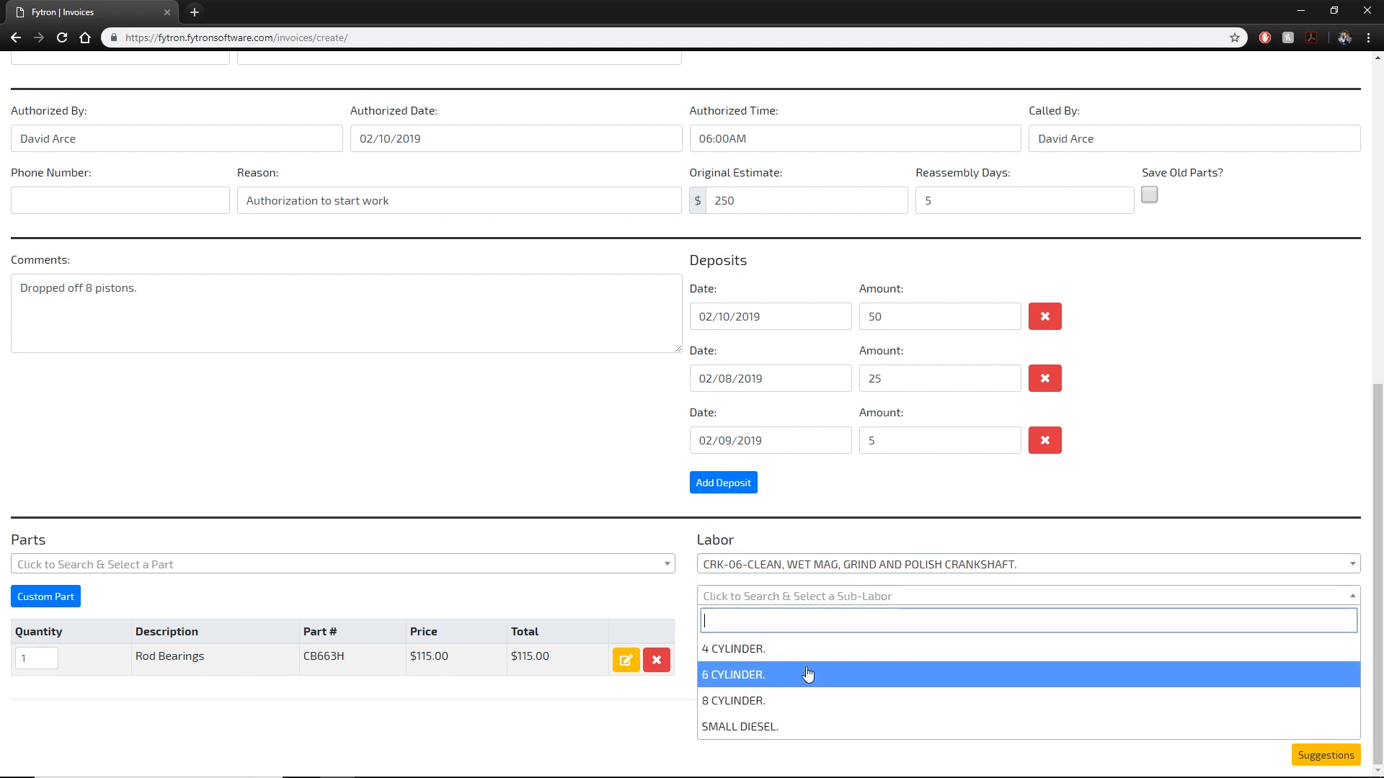
click(809, 672)
scroll(864, 620, down, 1)
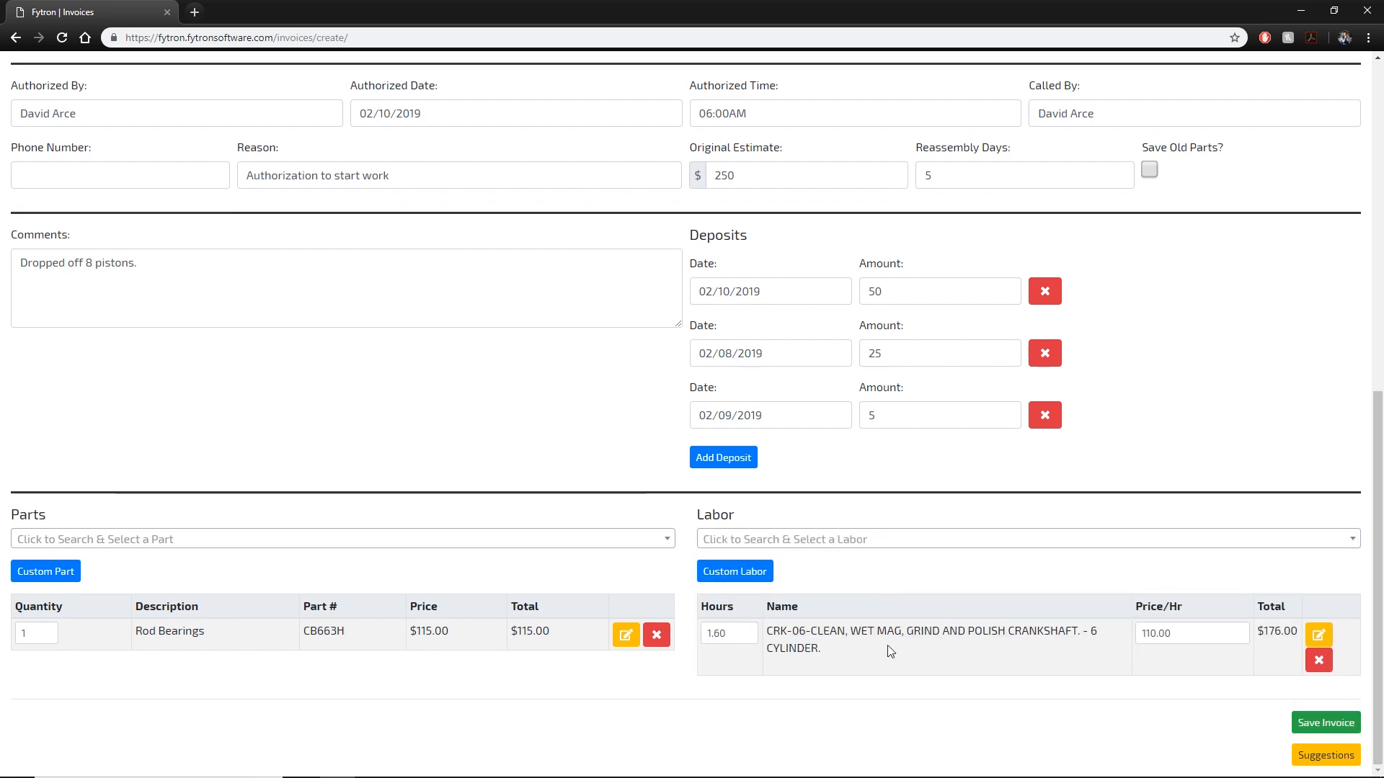
click(1214, 636)
drag(1214, 635, 1102, 624)
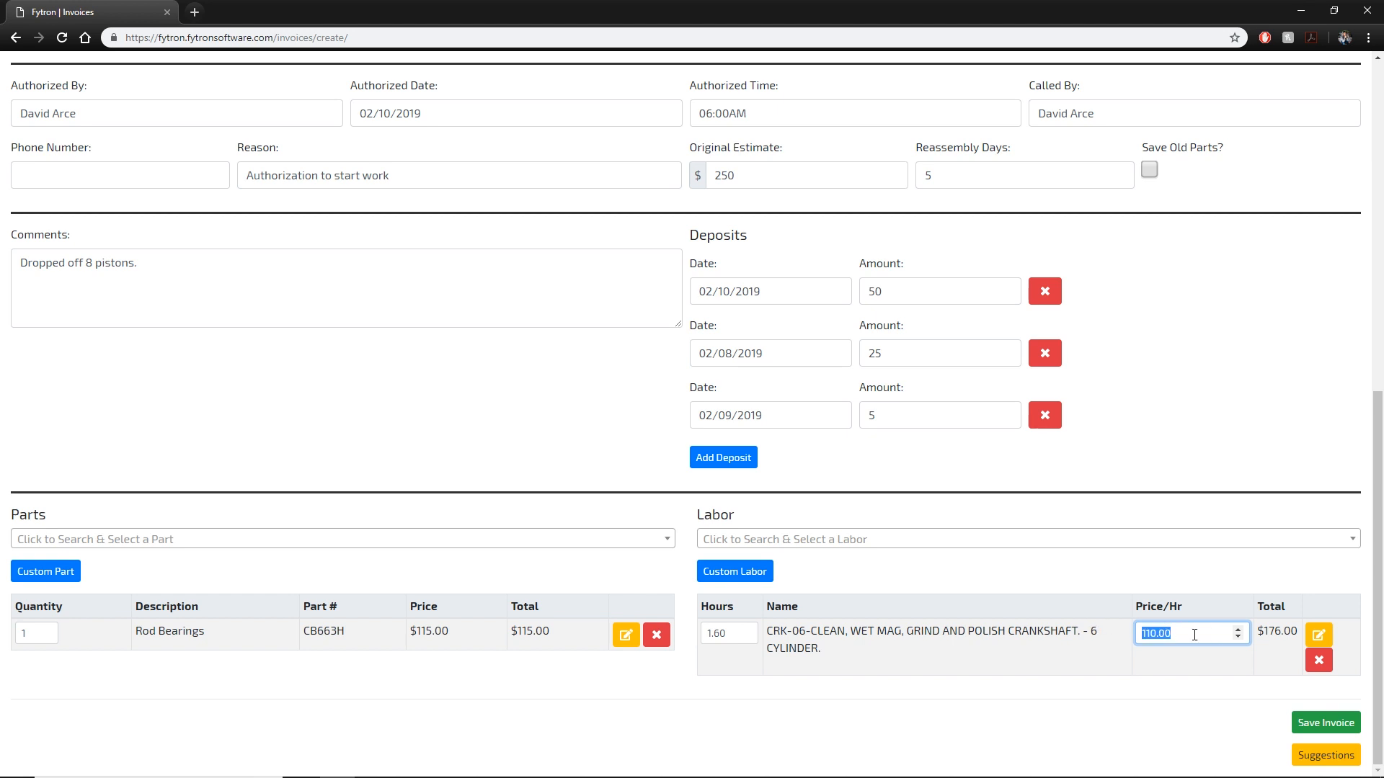
click(1185, 567)
drag(1177, 634, 1128, 630)
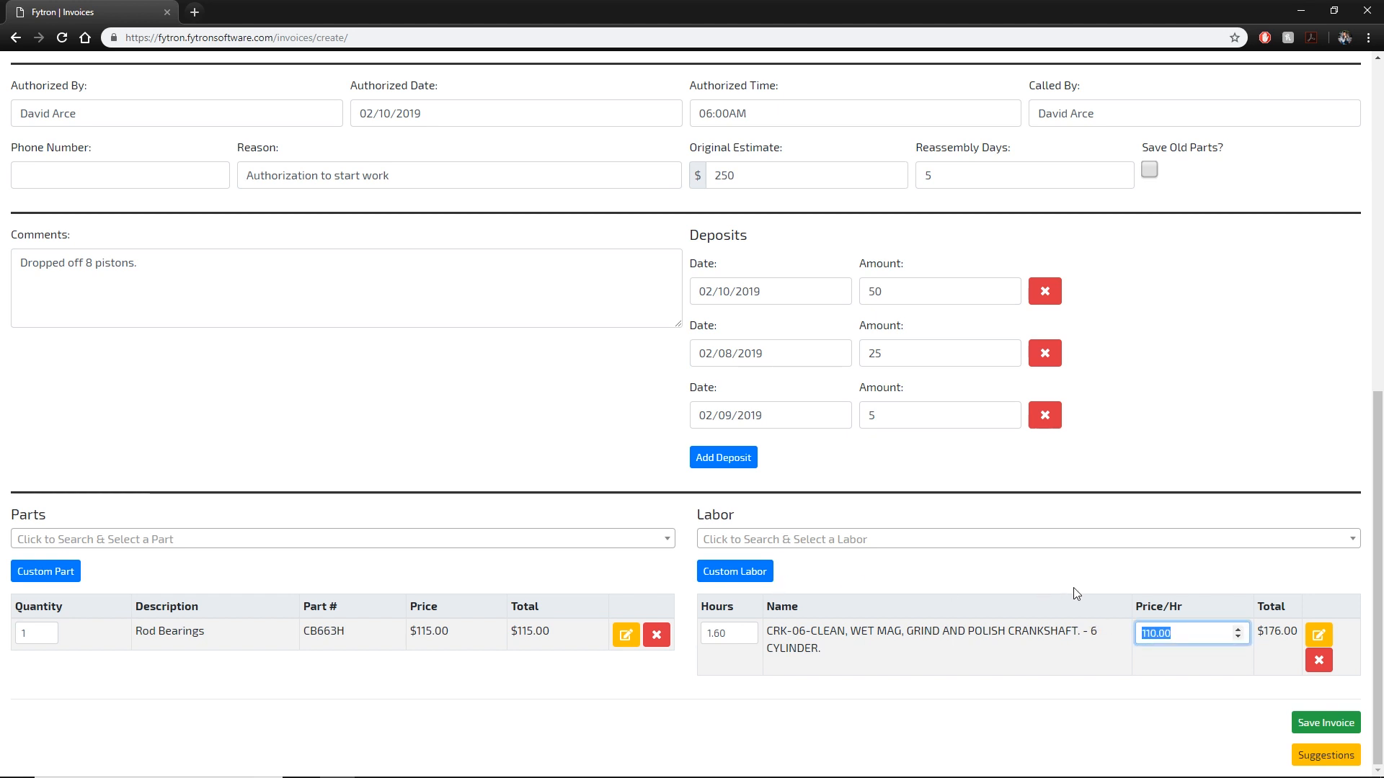
text(120)
key(BackSpace)
key(BackSpace)
text(10)
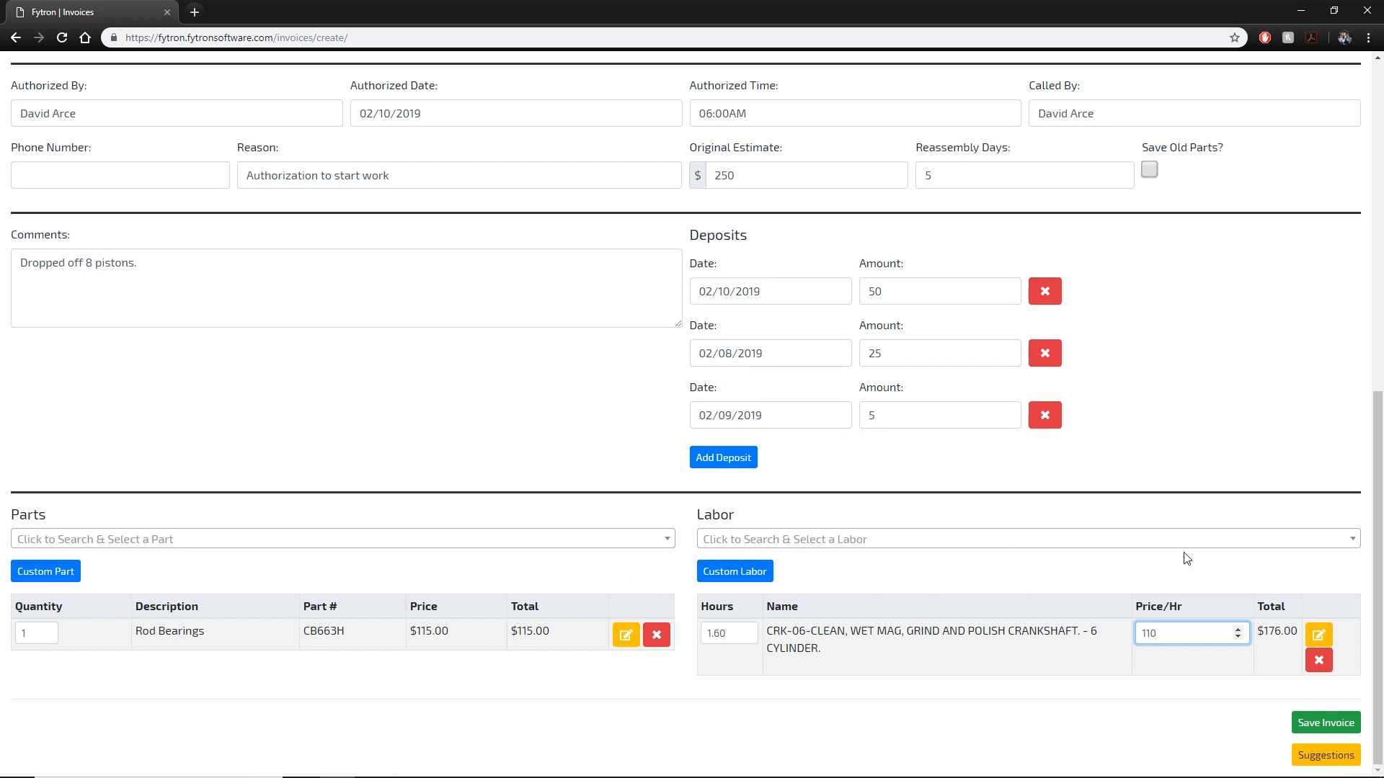
Set the labor hours to 1.75 and save the invoice.
double_click(721, 634)
text(1.75)
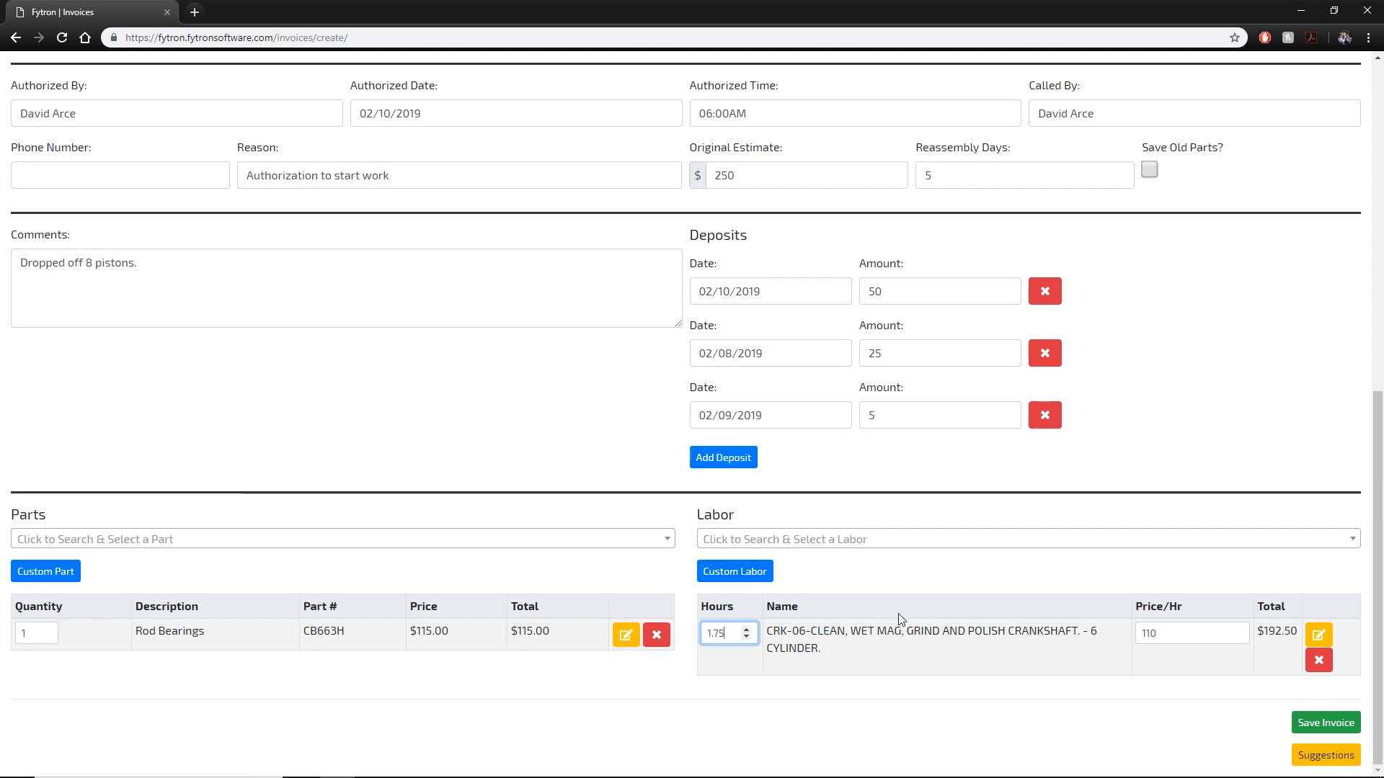
click(881, 584)
scroll(886, 631, up, 5)
scroll(901, 629, down, 5)
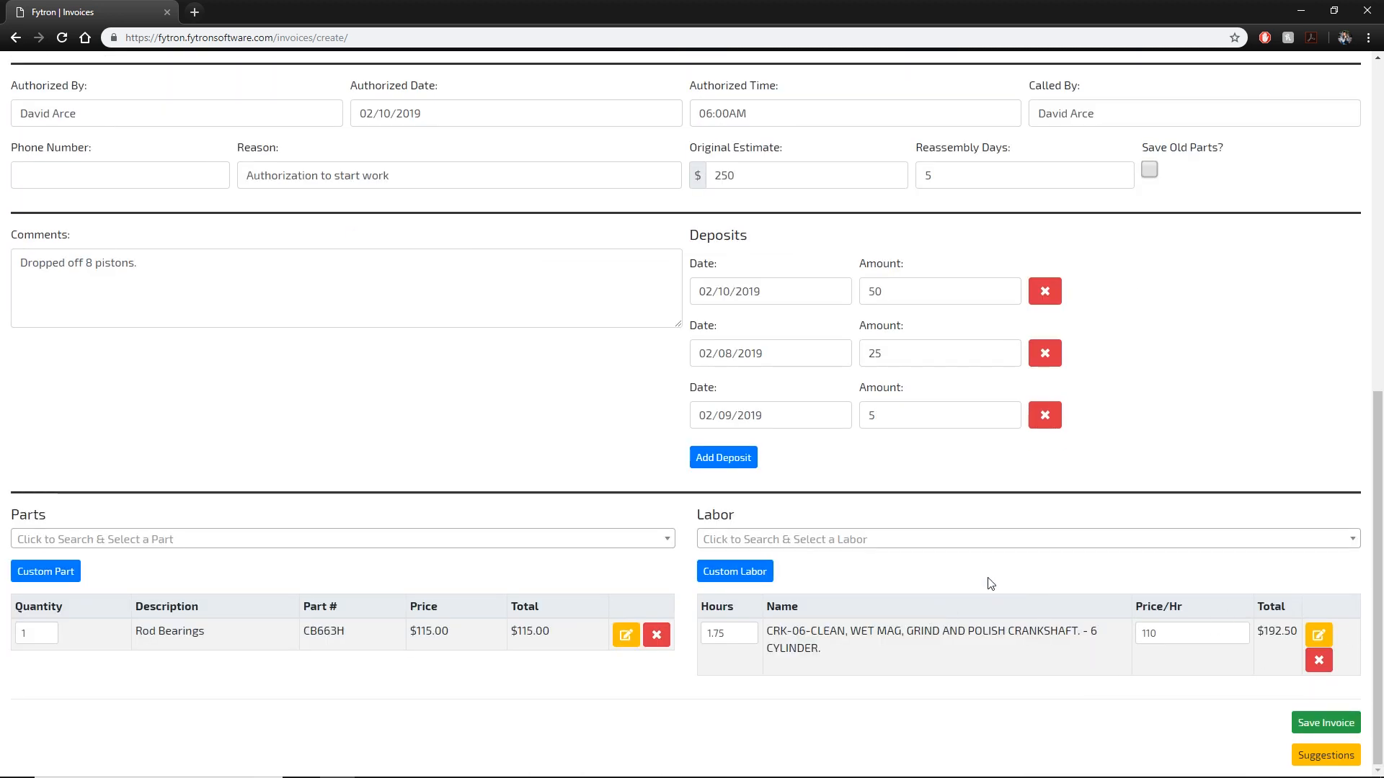
click(1317, 723)
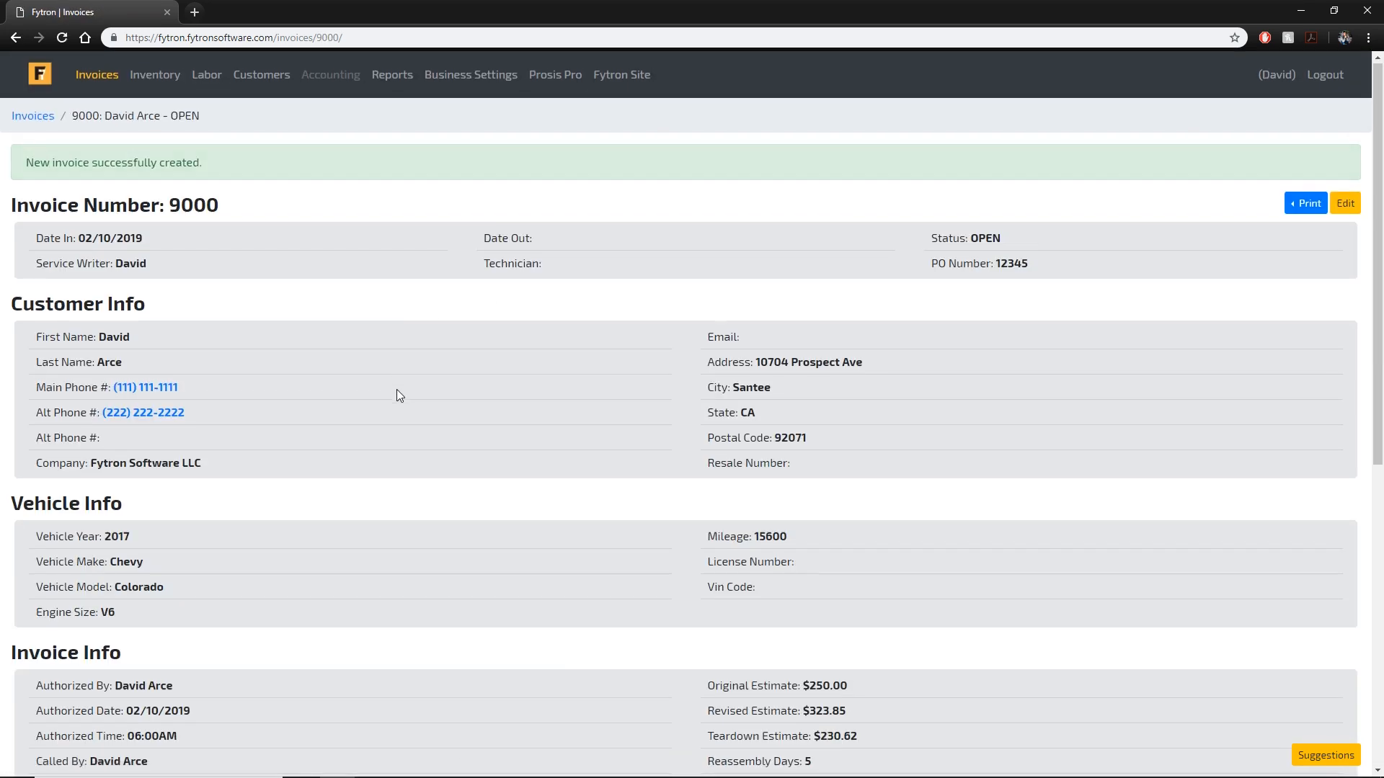
Scroll down invoice 9000 to review its parts, labor and Invoice Summary.
scroll(476, 411, down, 8)
scroll(865, 485, up, 8)
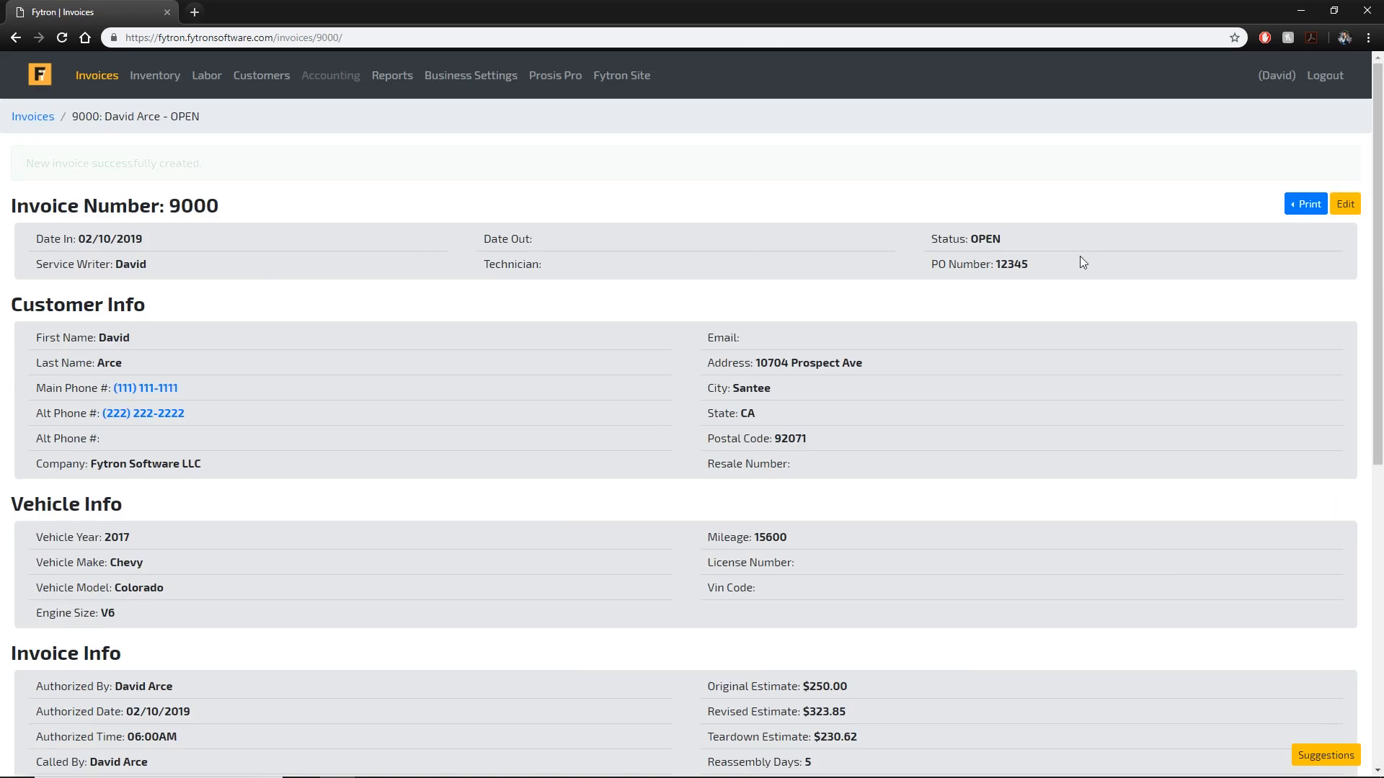
scroll(365, 241, down, 3)
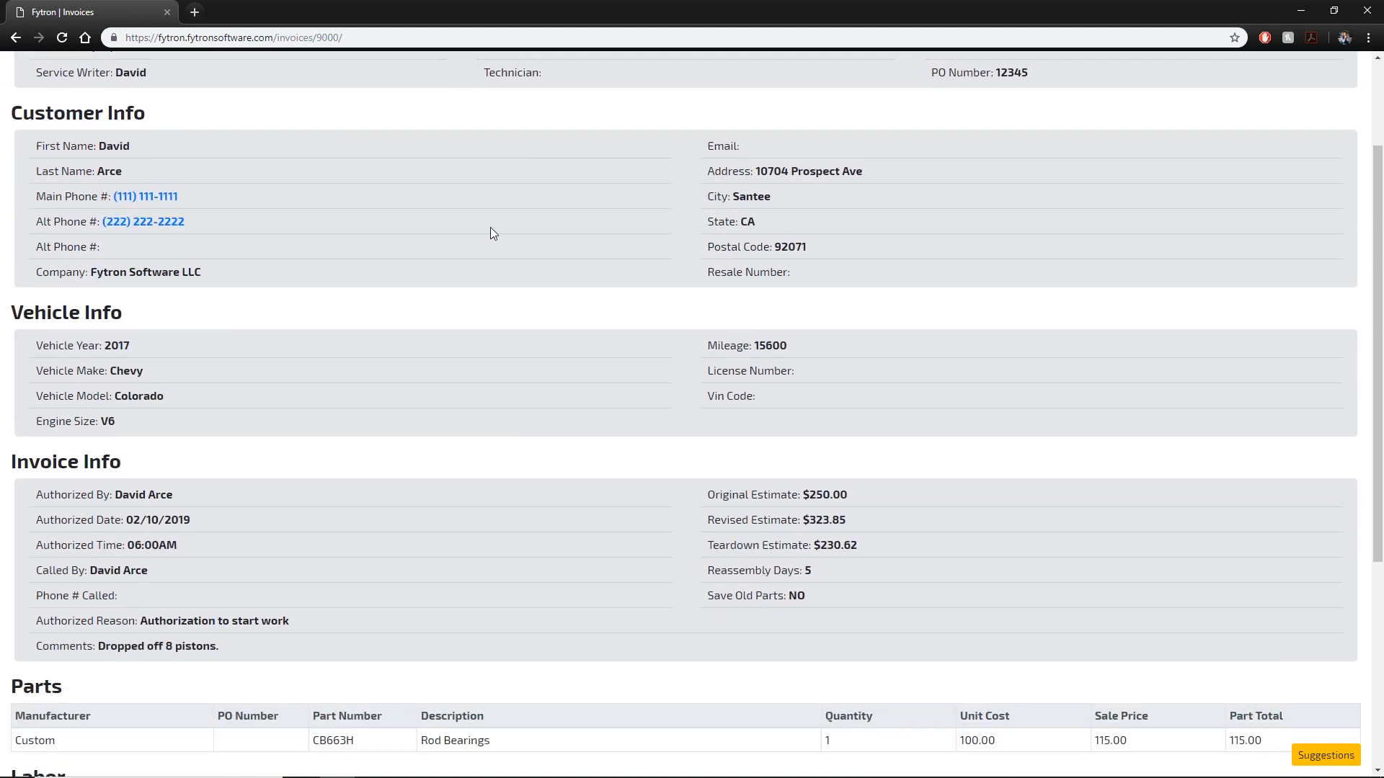
scroll(700, 343, down, 1)
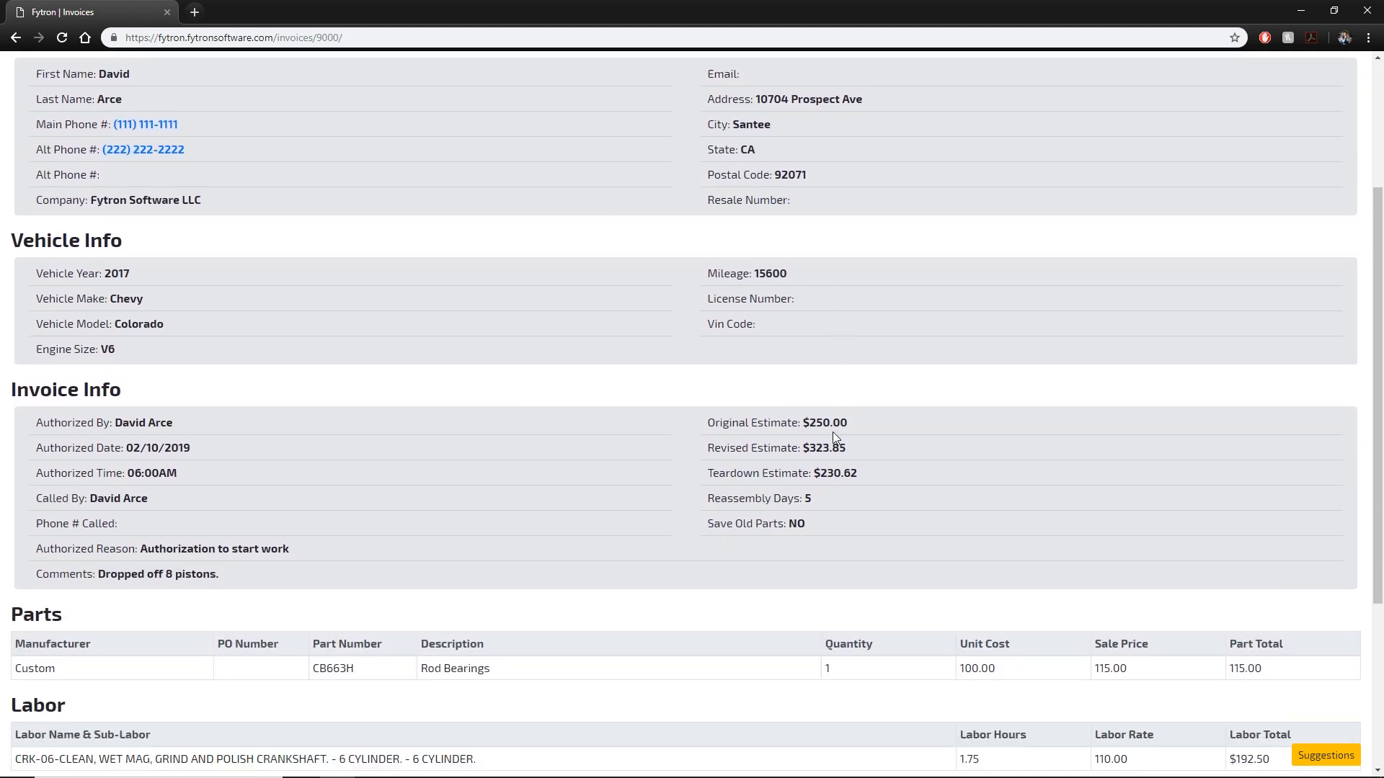
scroll(564, 423, down, 2)
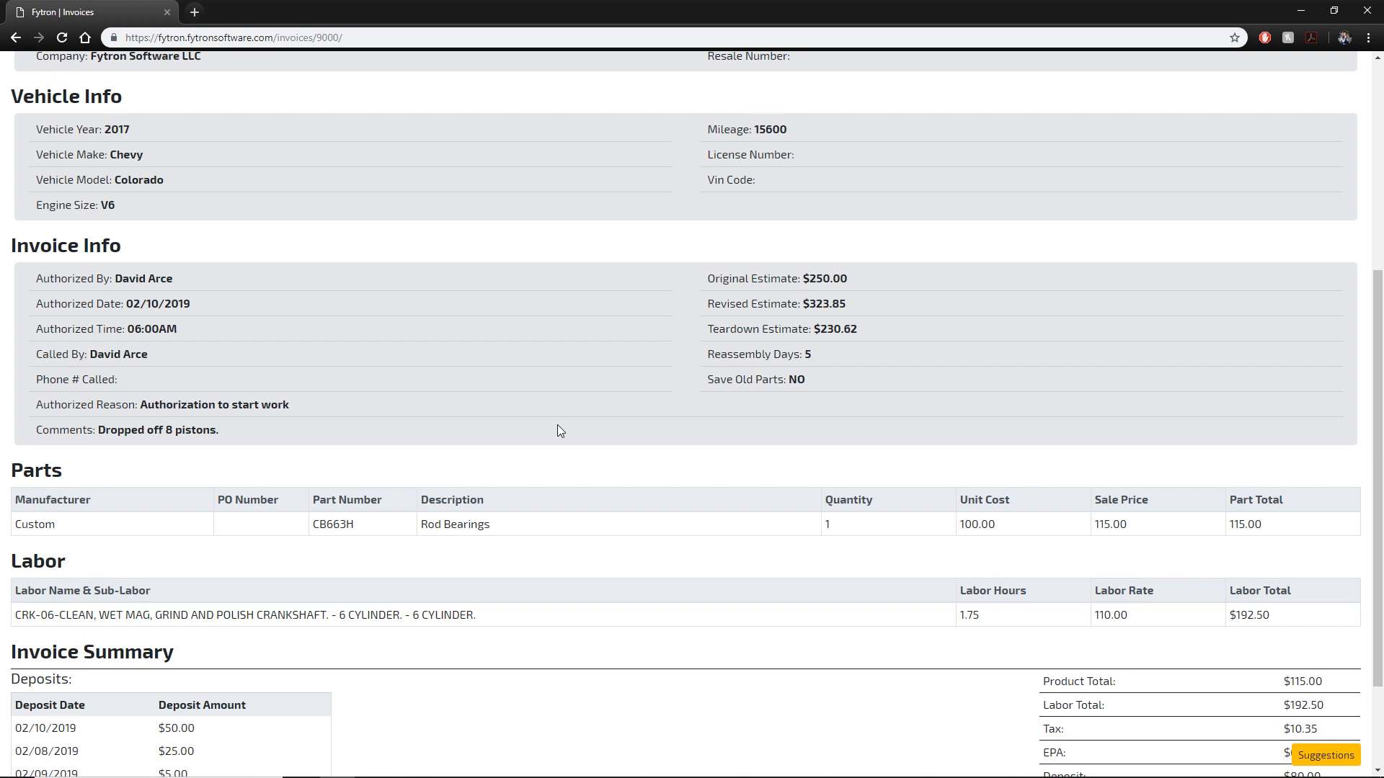
scroll(561, 429, down, 1)
scroll(485, 439, down, 1)
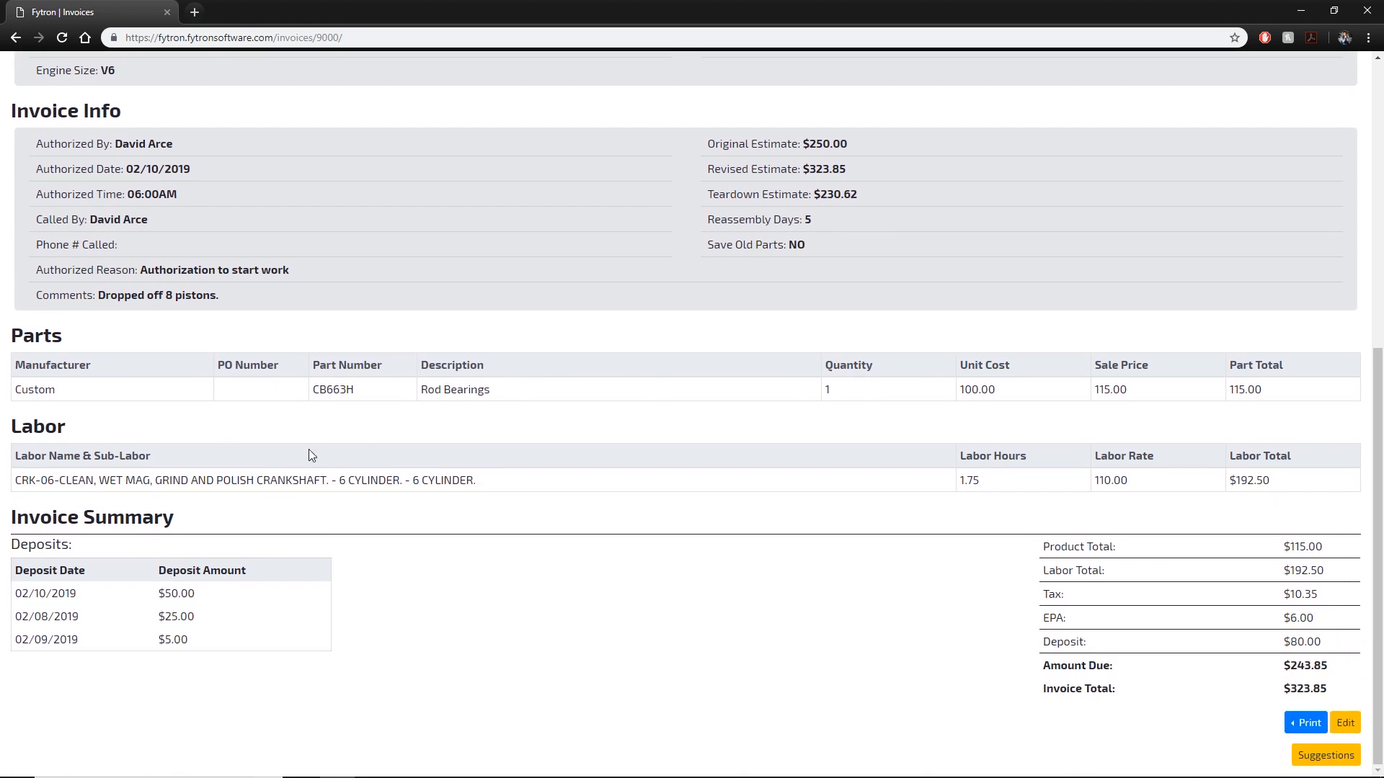
Highlight the deposit rows, tax, $80.00 deposit total and $243.85 amount due, then return to top.
drag(271, 654, 61, 594)
click(391, 611)
drag(1332, 599, 1243, 617)
drag(1337, 634, 1245, 636)
click(1321, 640)
drag(1333, 662, 1277, 664)
click(1342, 694)
scroll(1216, 462, up, 7)
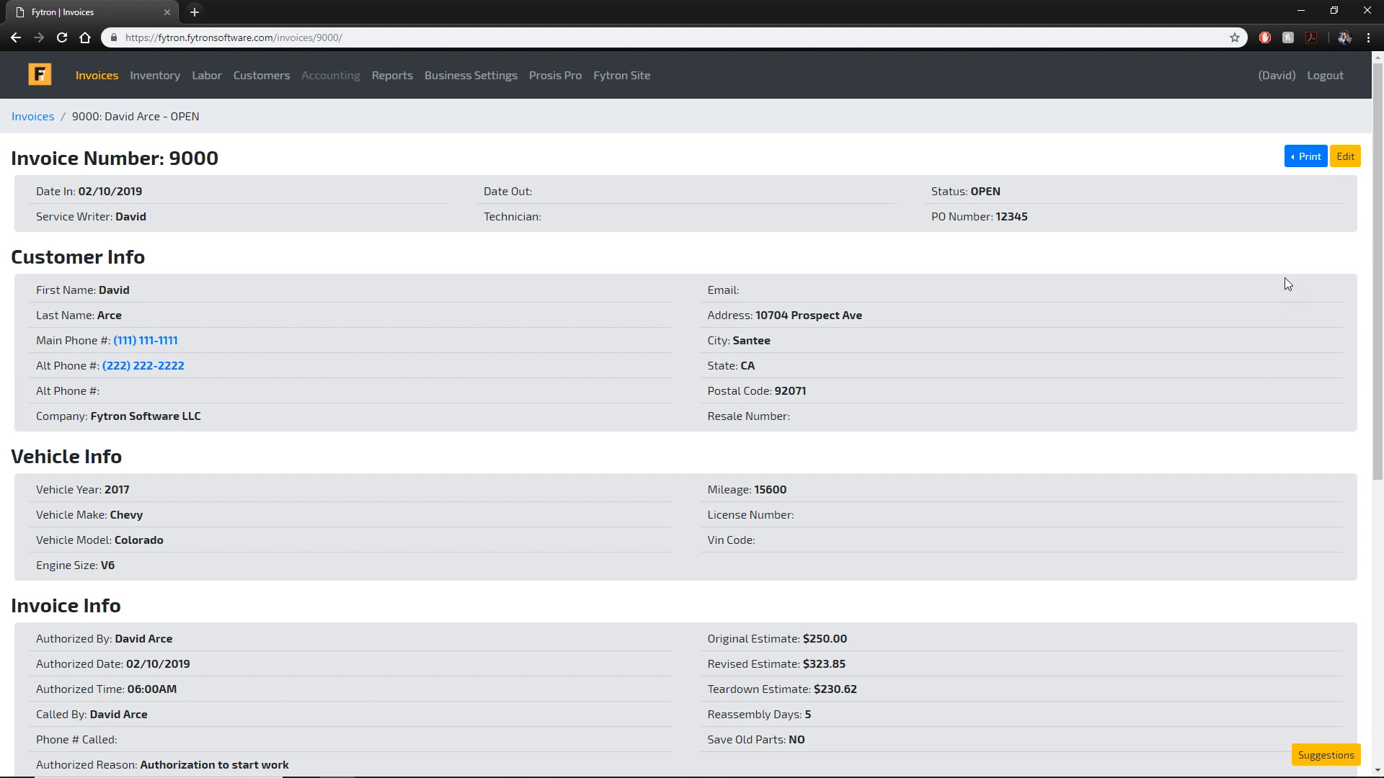
Edit invoice 9000 and mark the Rod Bearings part as ordered.
click(1344, 157)
scroll(595, 331, down, 1)
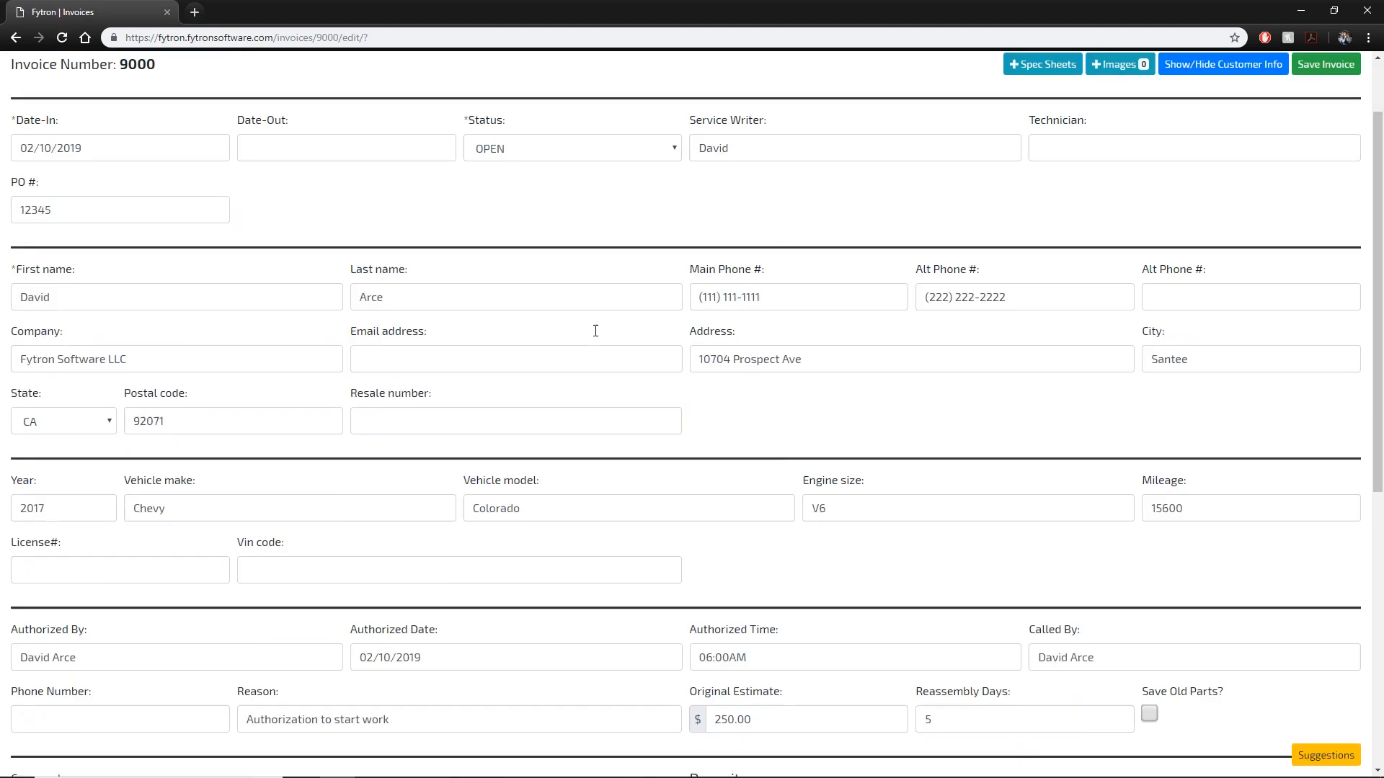
scroll(595, 333, down, 6)
scroll(1114, 404, down, 2)
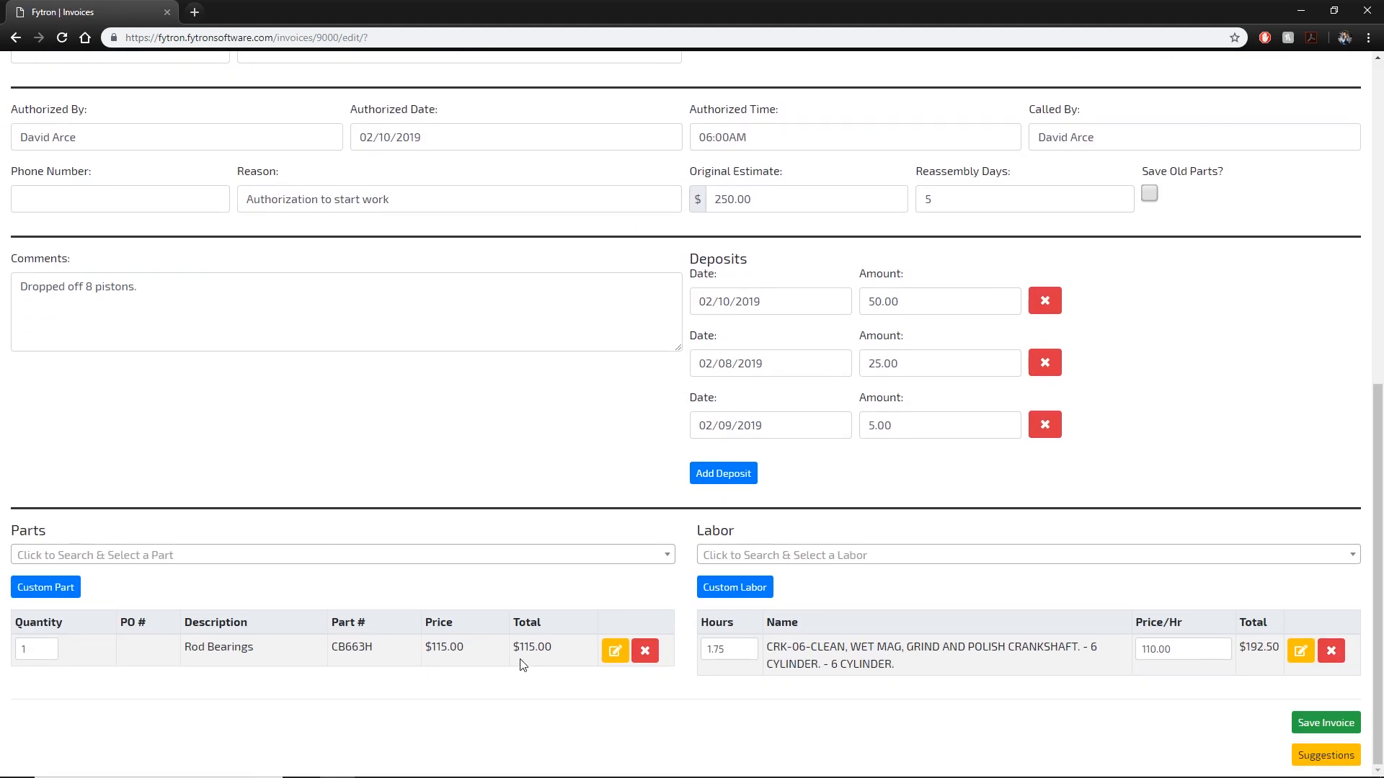
click(615, 651)
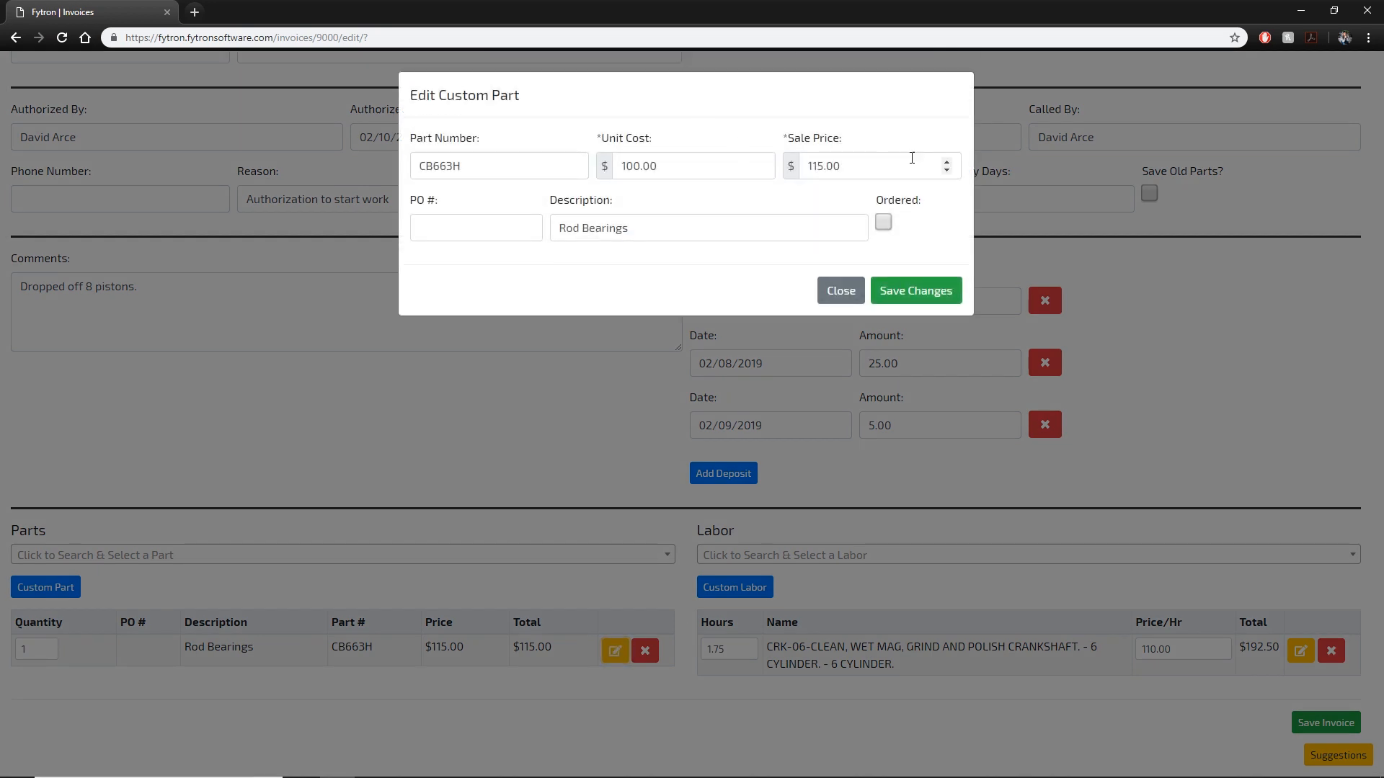
click(885, 223)
click(942, 291)
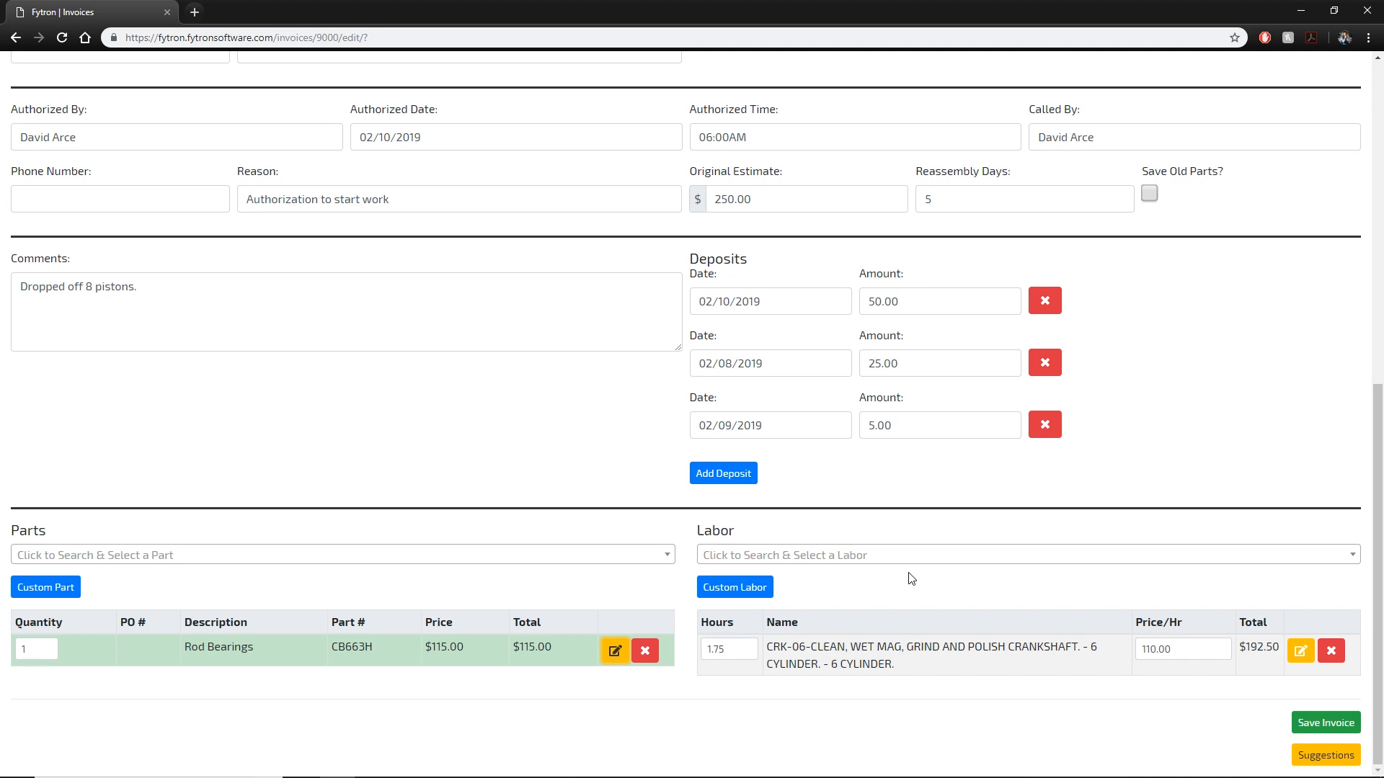
Mark the crankshaft labor completed and change its hours to 1.8.
click(1303, 651)
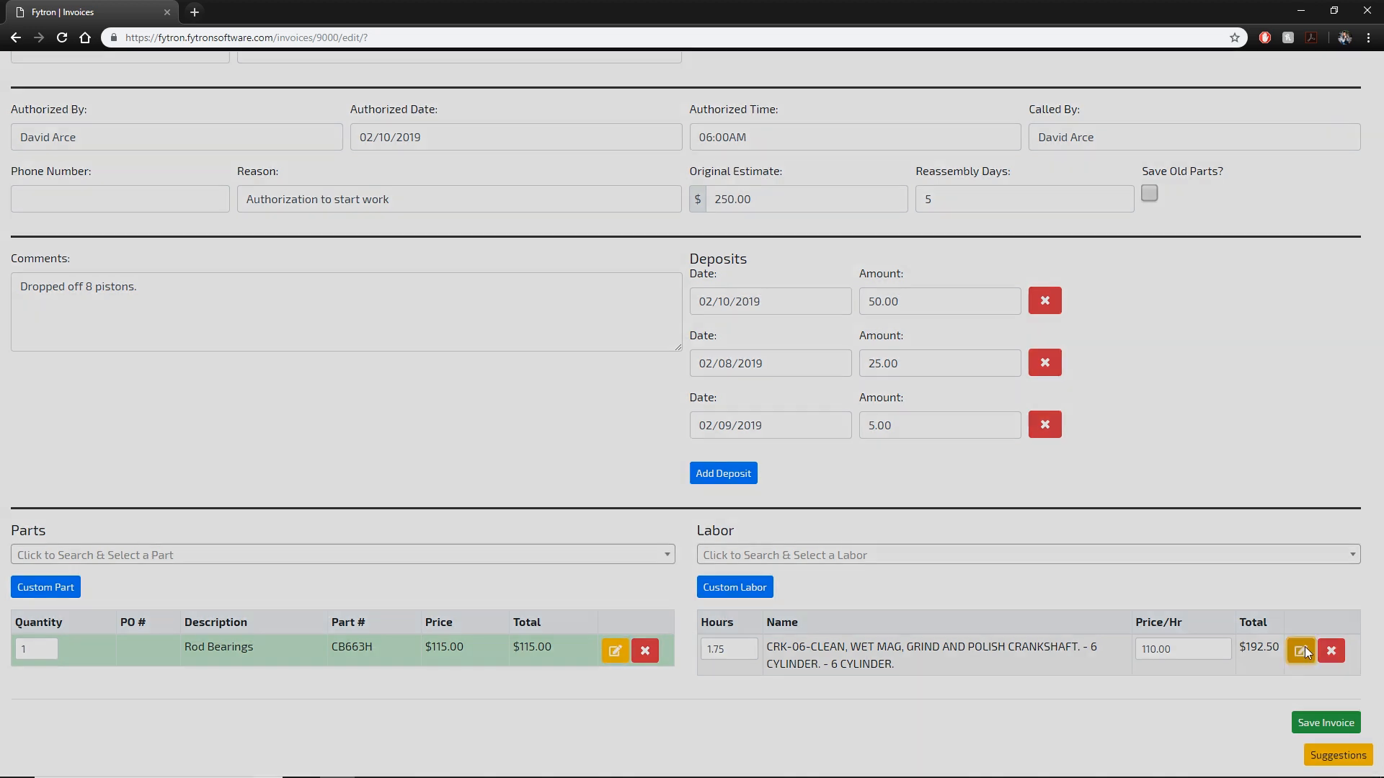
click(418, 232)
click(907, 288)
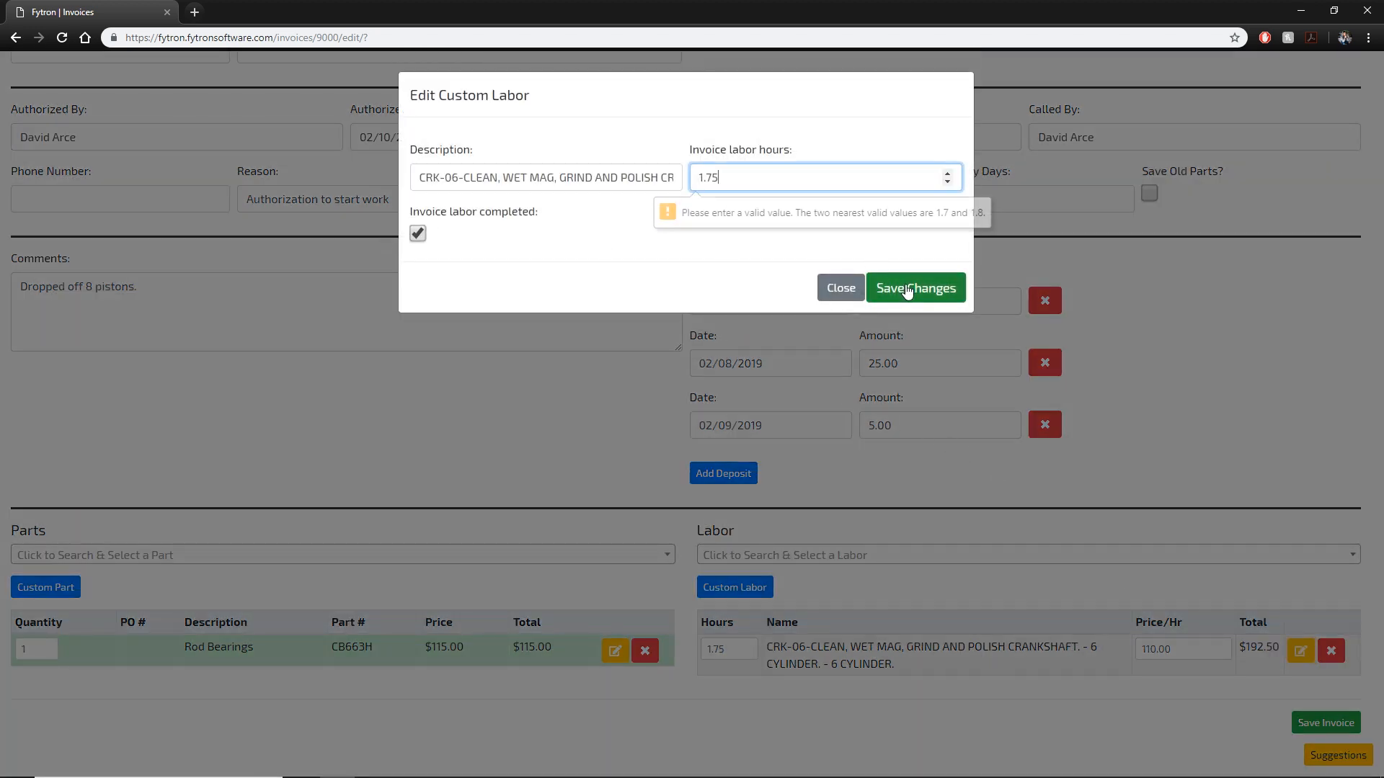
double_click(702, 173)
drag(702, 172, 705, 176)
text(8)
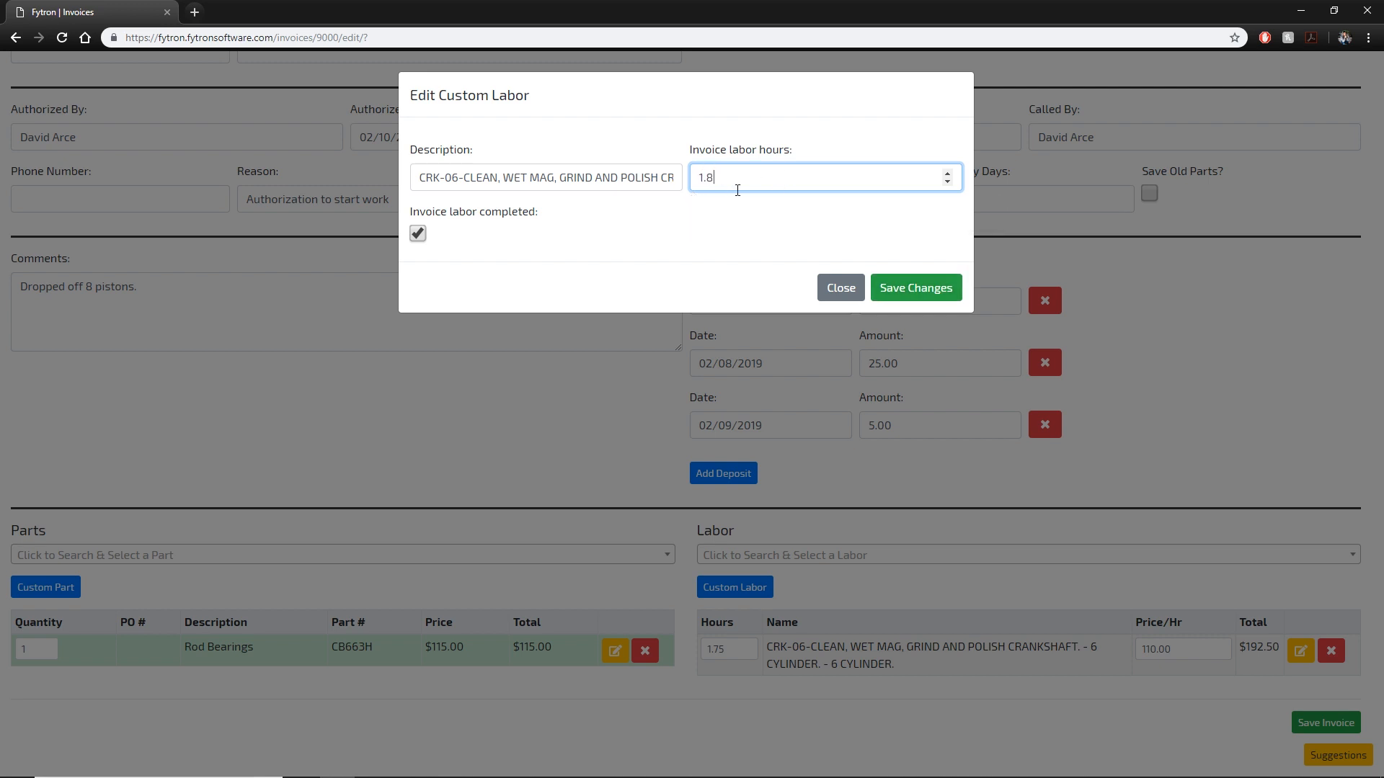
click(922, 292)
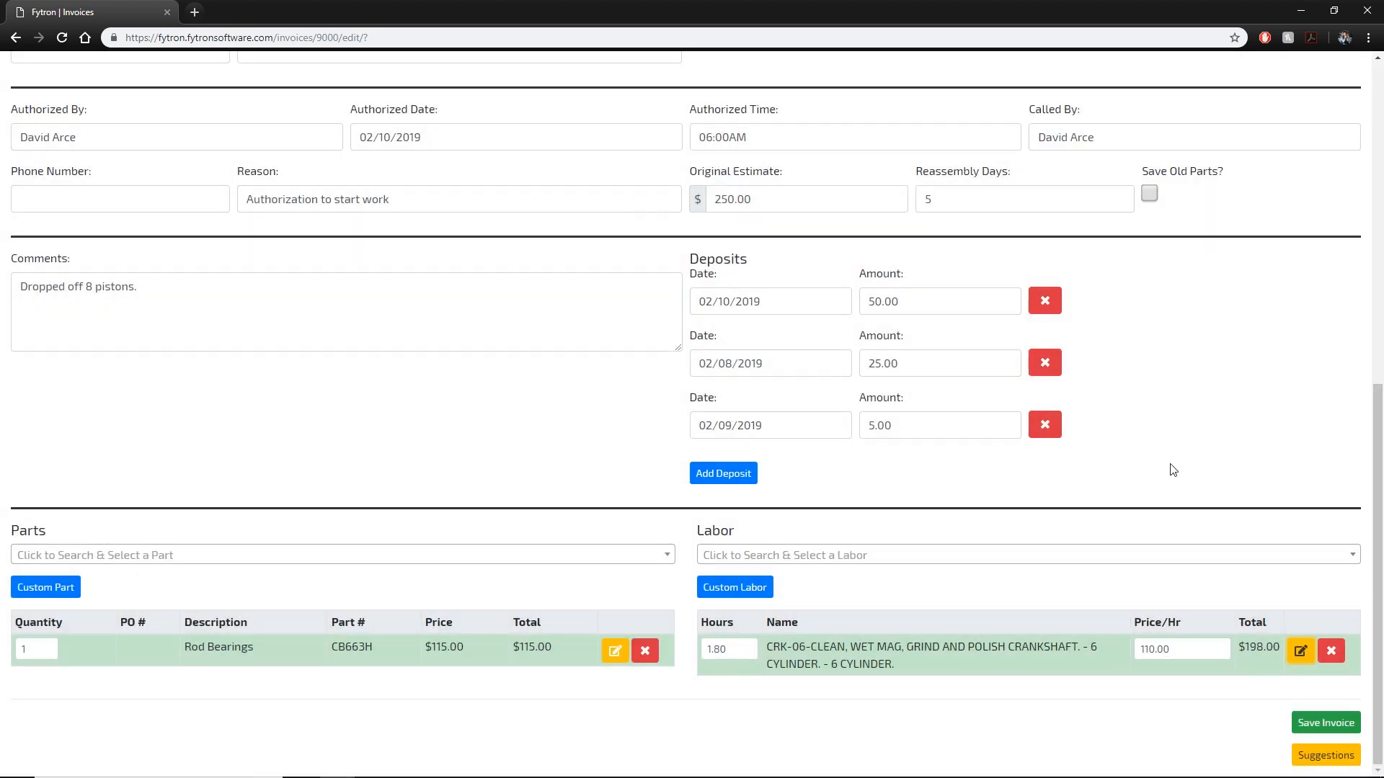
click(1313, 764)
Send the suggestion 'Labor Hours on the invoice should be 2 decimals' with the sender's name, then close.
click(673, 405)
text(David)
key(Tab)
click(629, 402)
click(712, 475)
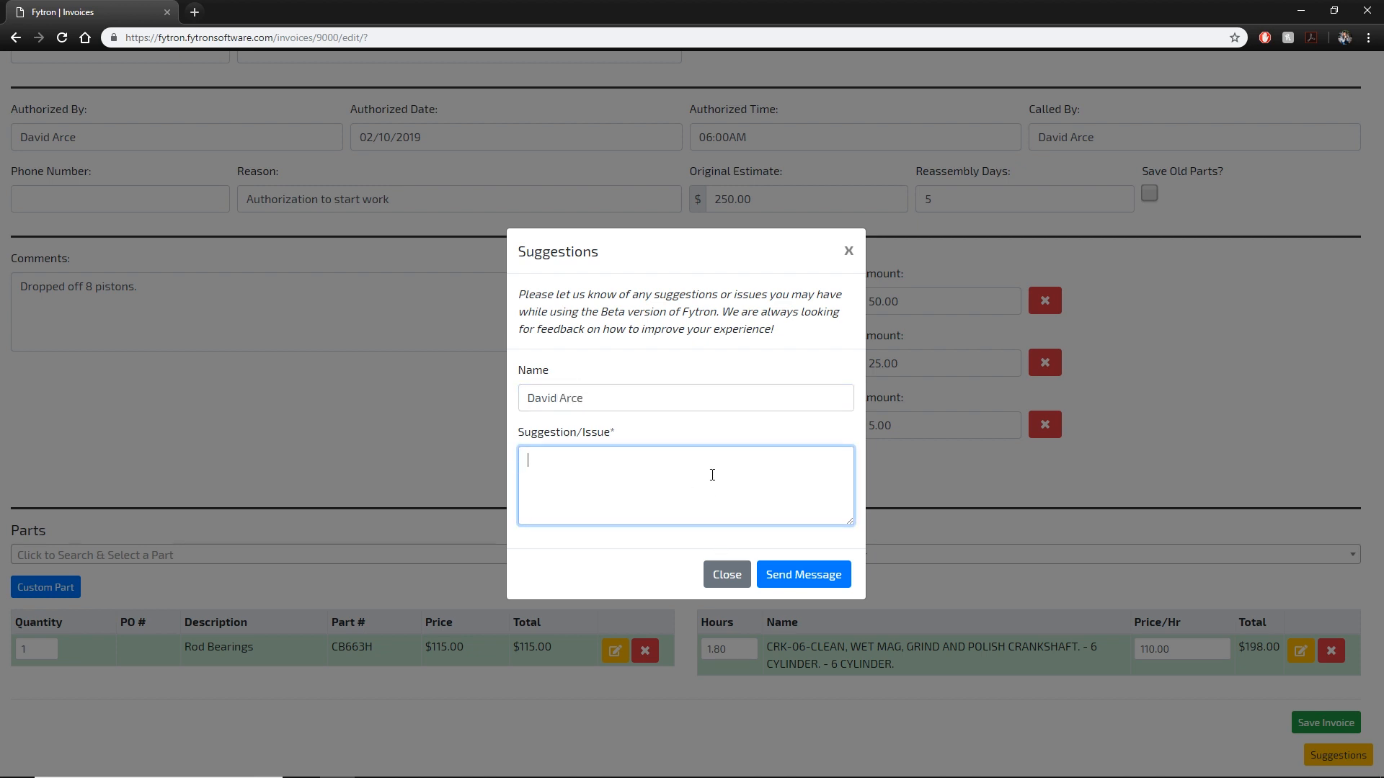
text(Labor Hours on the invoice should be 2 decimals.)
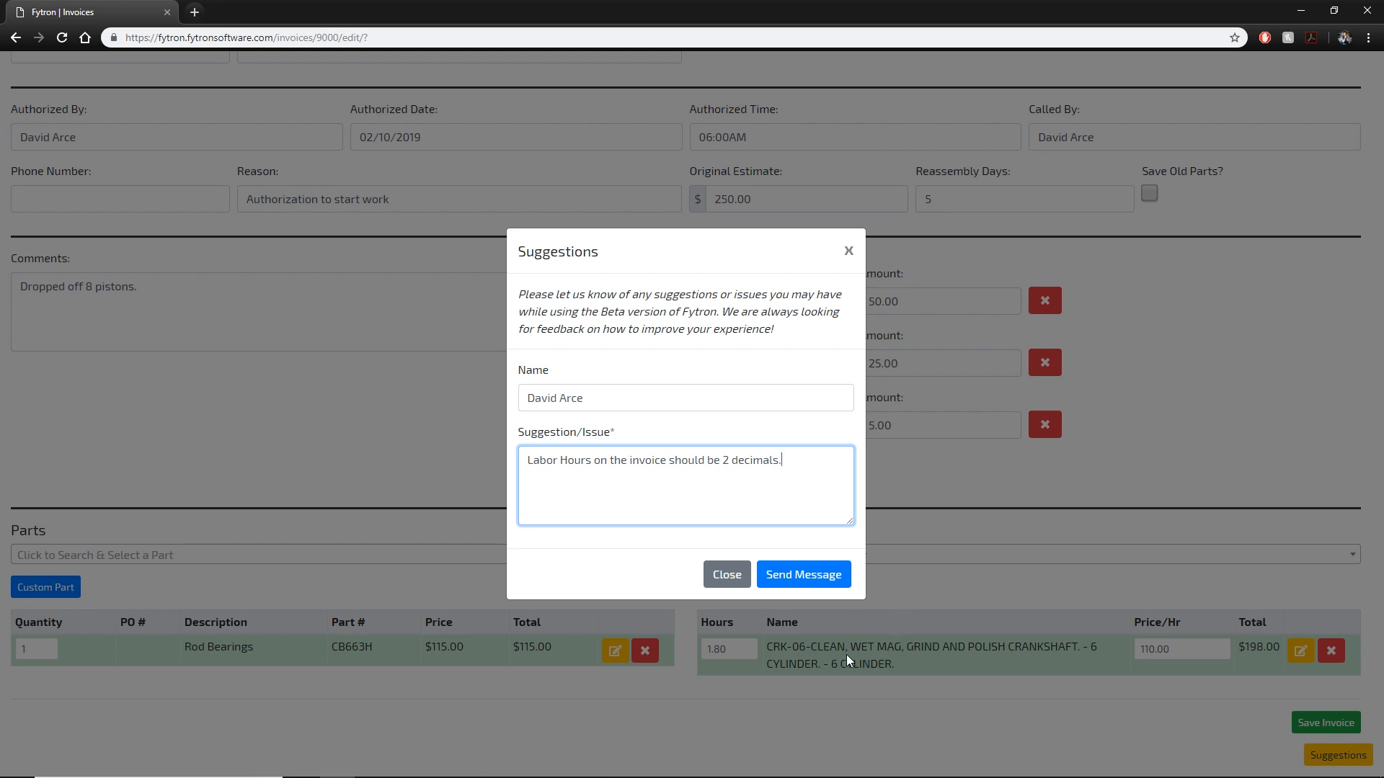
click(770, 580)
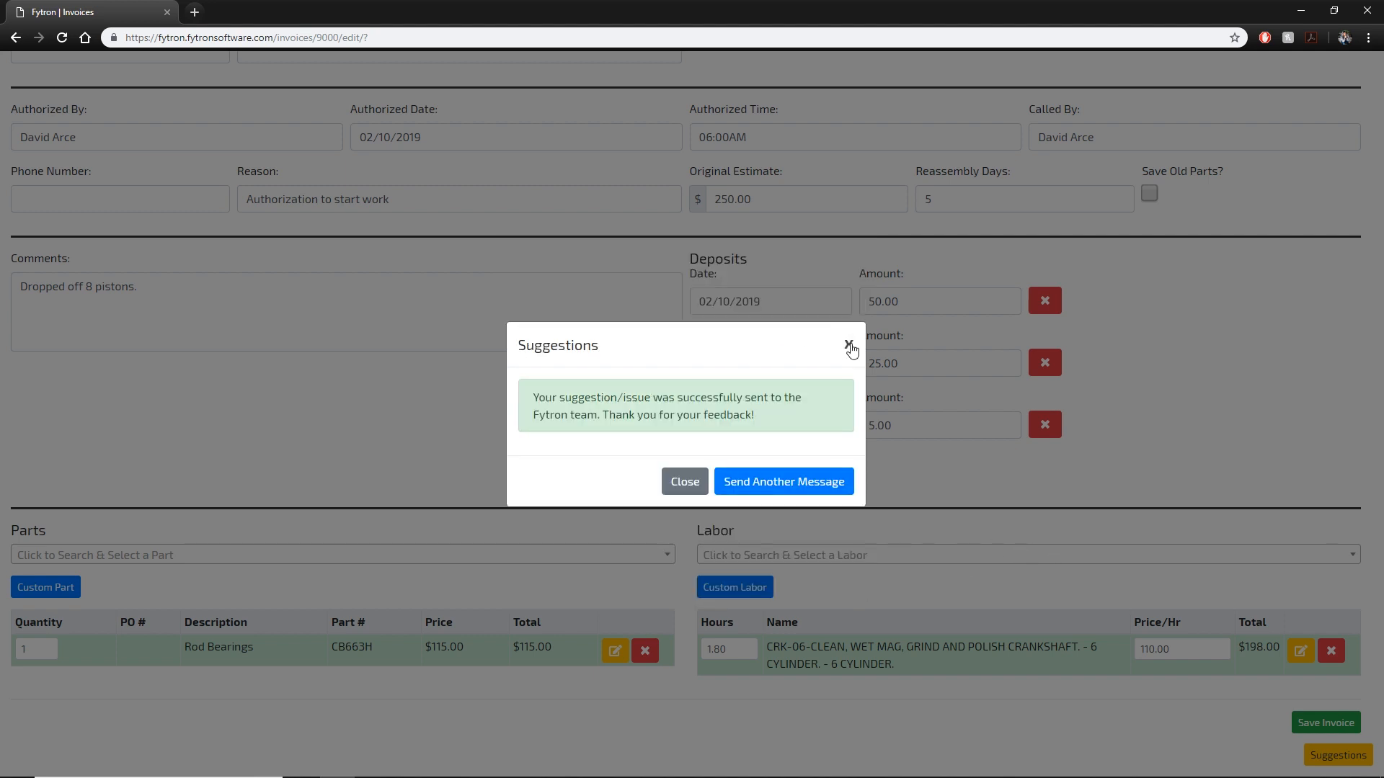
click(850, 353)
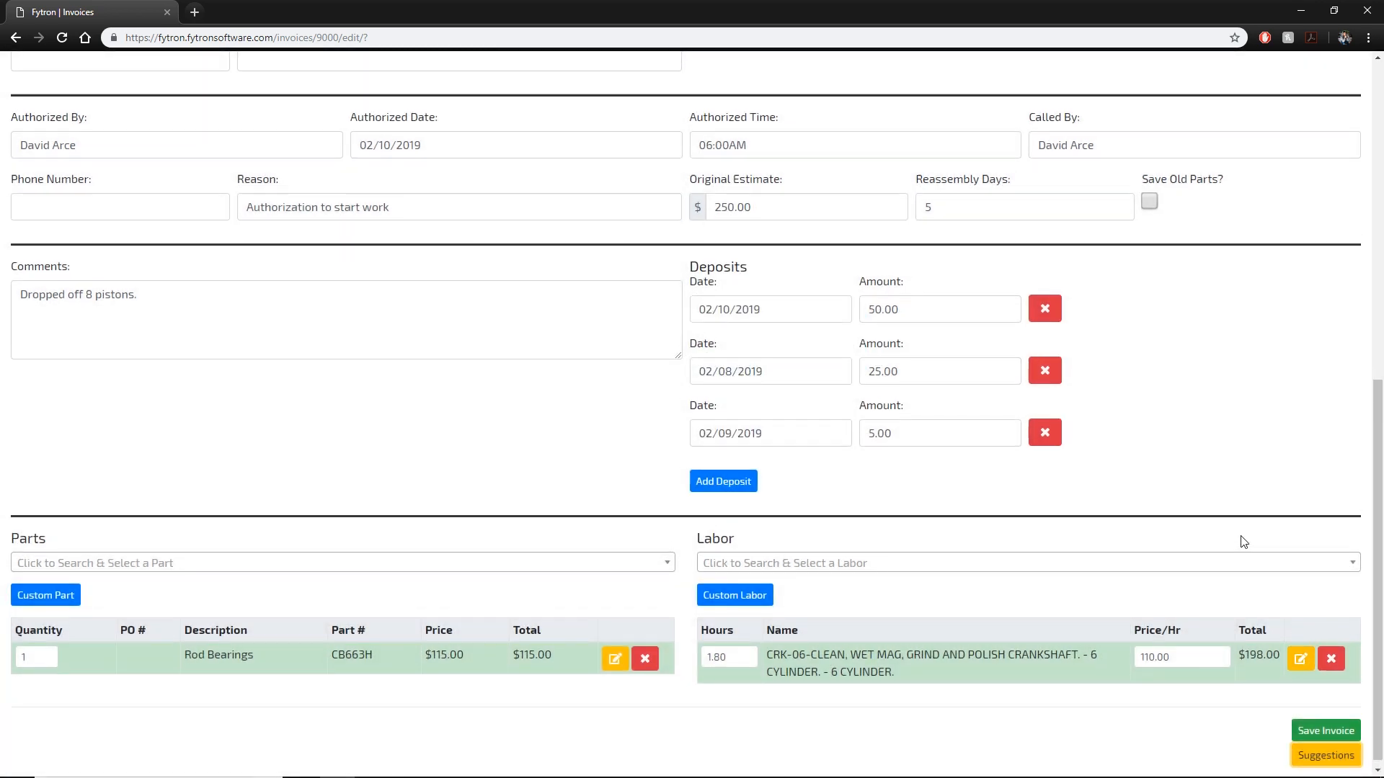
Queue eagle_evo8_crank.jpg and toyota-head-.jpg from the Desktop as invoice images.
scroll(1241, 540, up, 9)
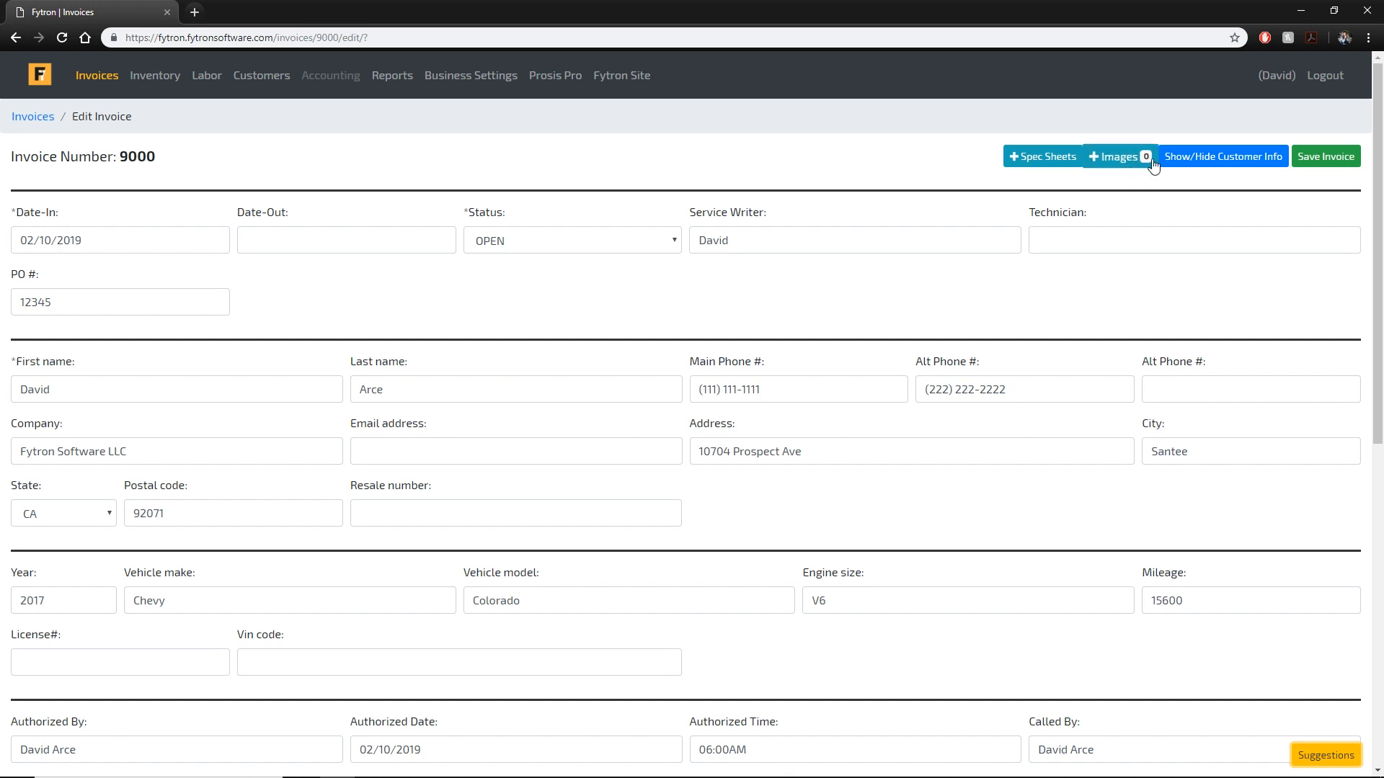
scroll(1137, 209, down, 8)
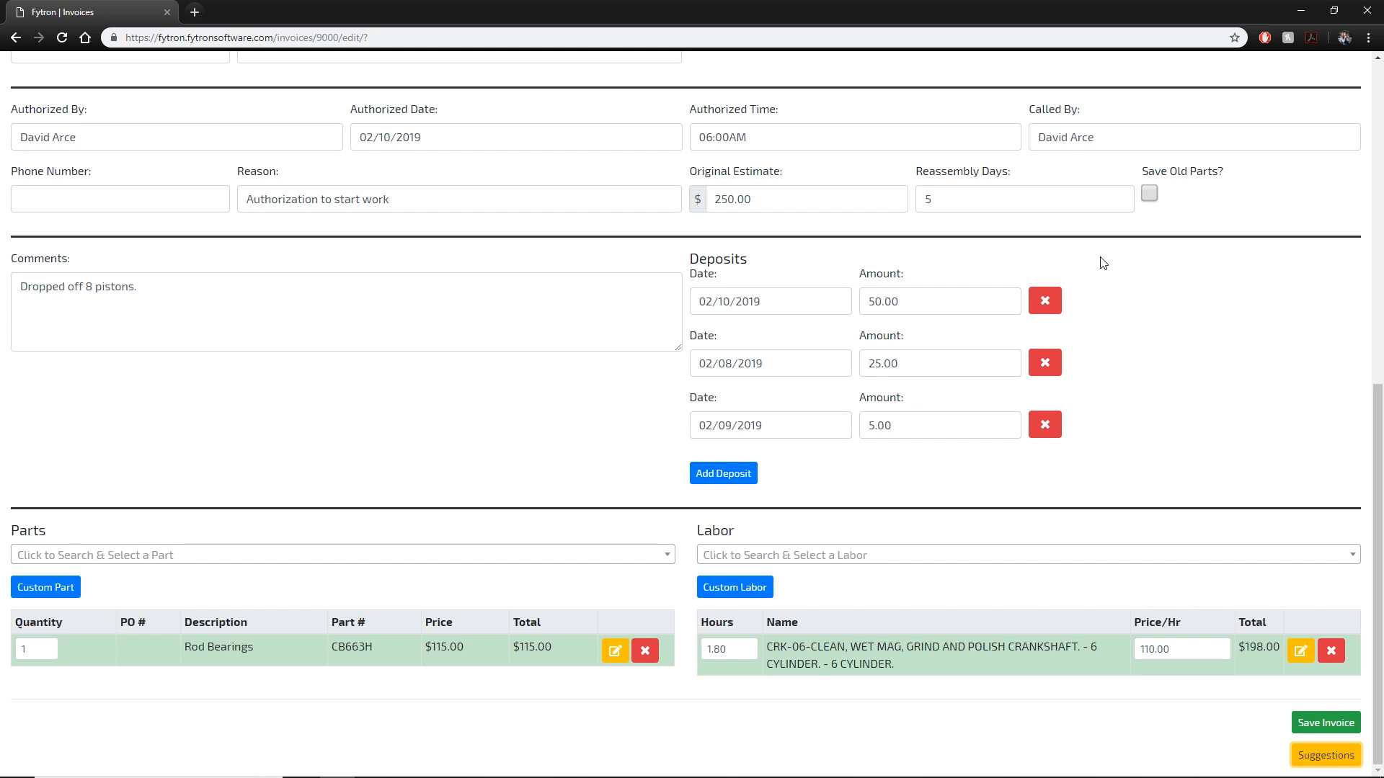
scroll(1103, 263, up, 9)
click(1122, 147)
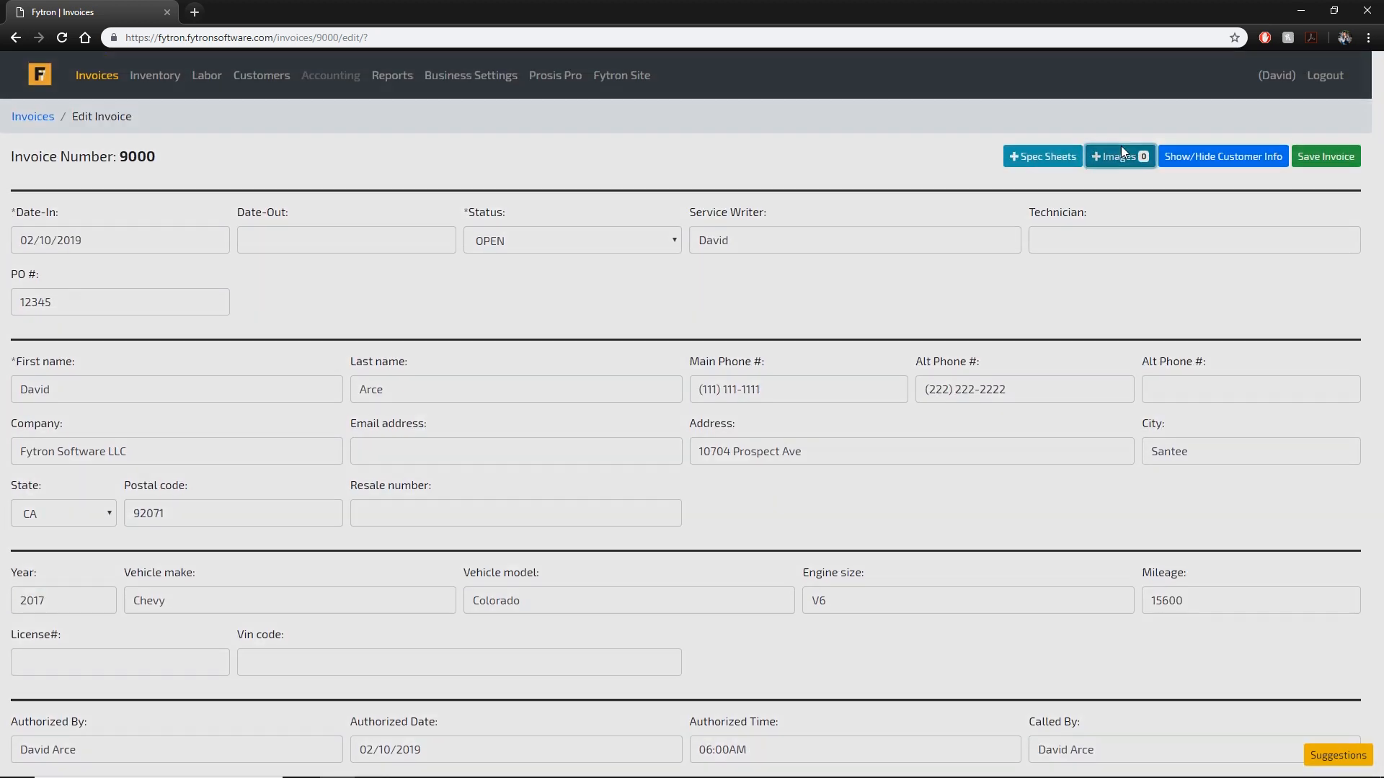
click(446, 224)
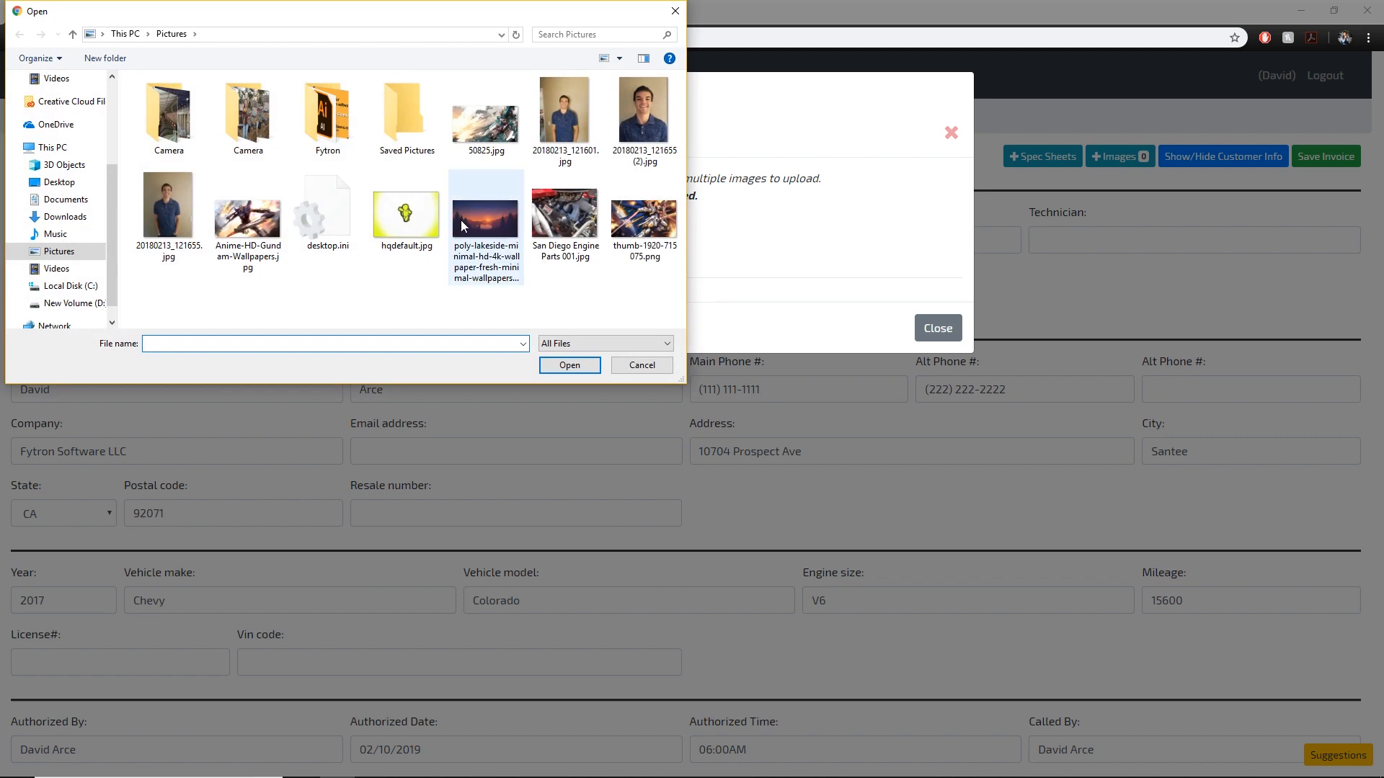
click(67, 166)
click(59, 182)
click(337, 128)
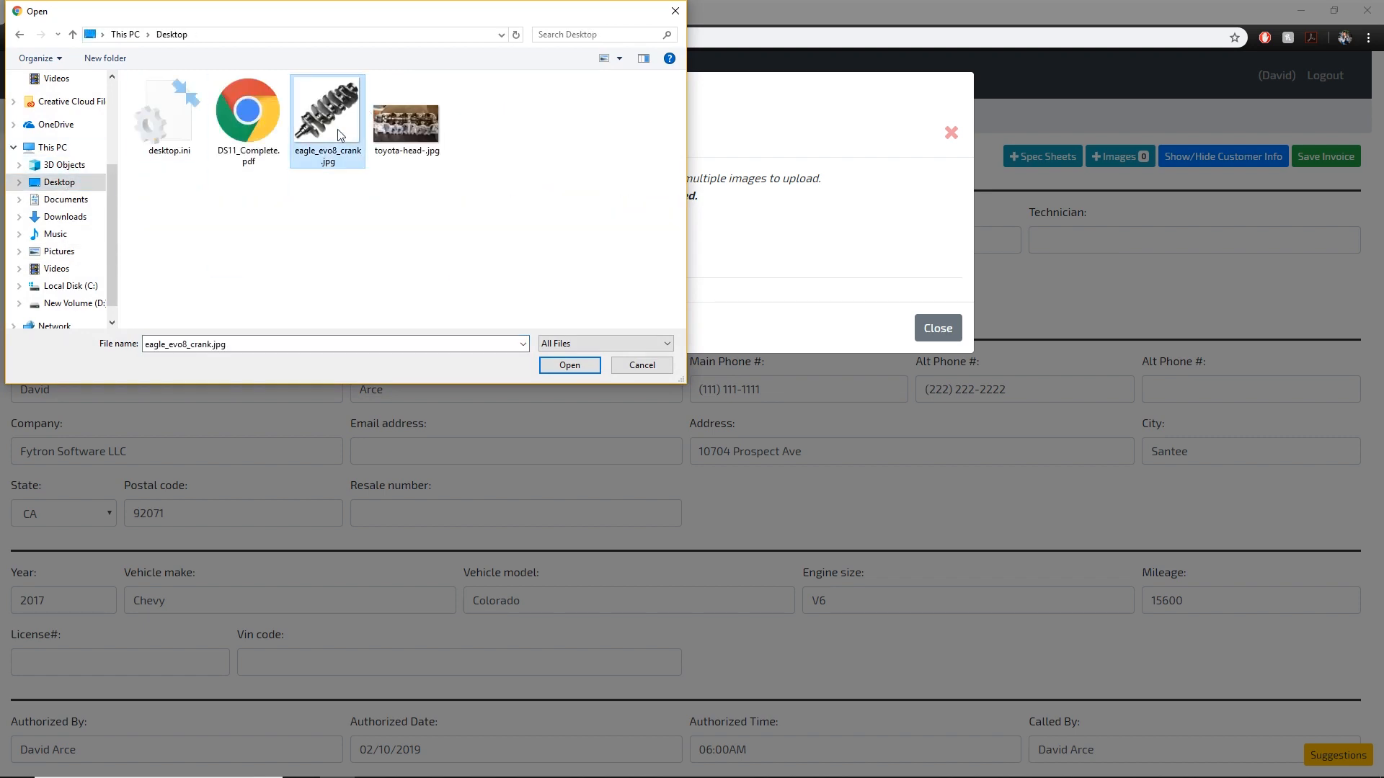
ctrl+click(419, 137)
click(558, 362)
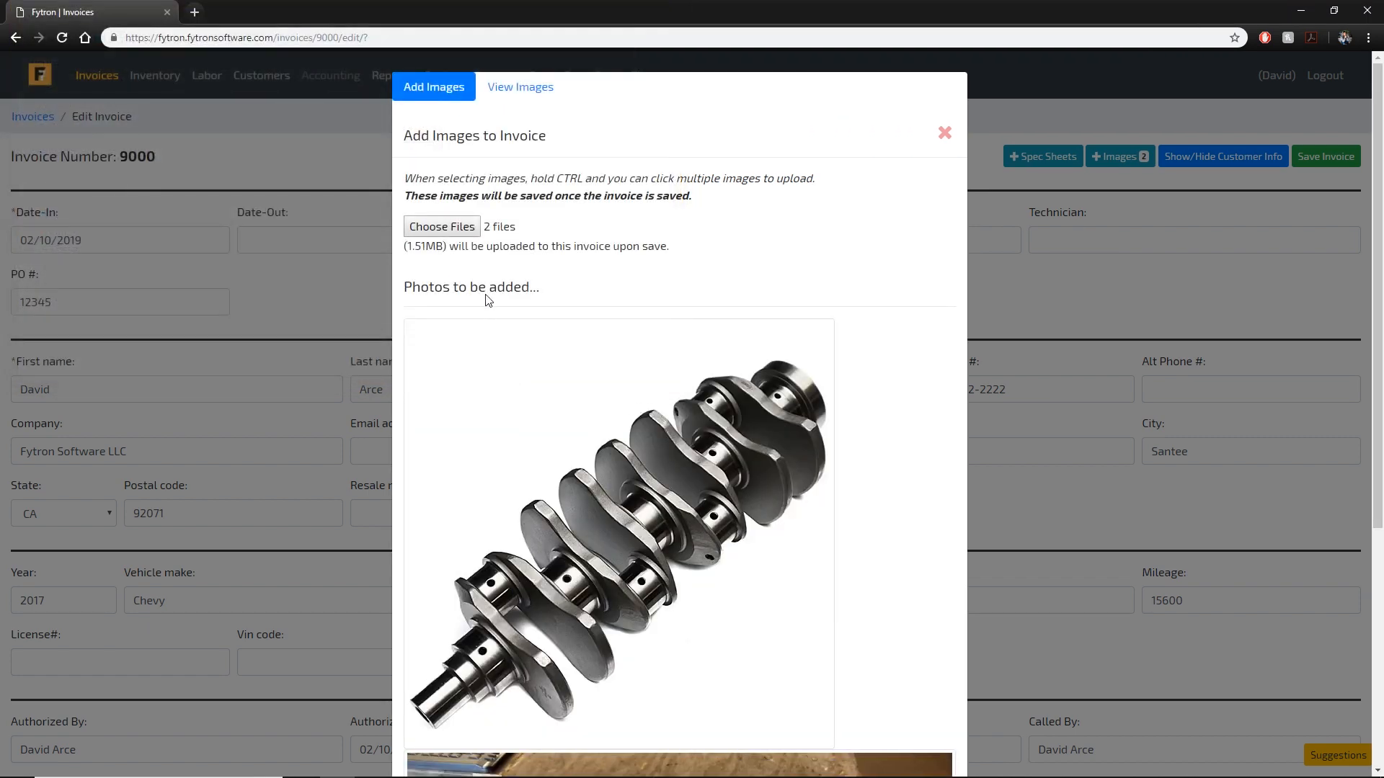
scroll(673, 327, down, 5)
scroll(898, 638, up, 5)
click(944, 133)
On the Balance Spec sheet, enter piston weight 102, pin weight 108, rings 365, rod weight 30.
click(1036, 156)
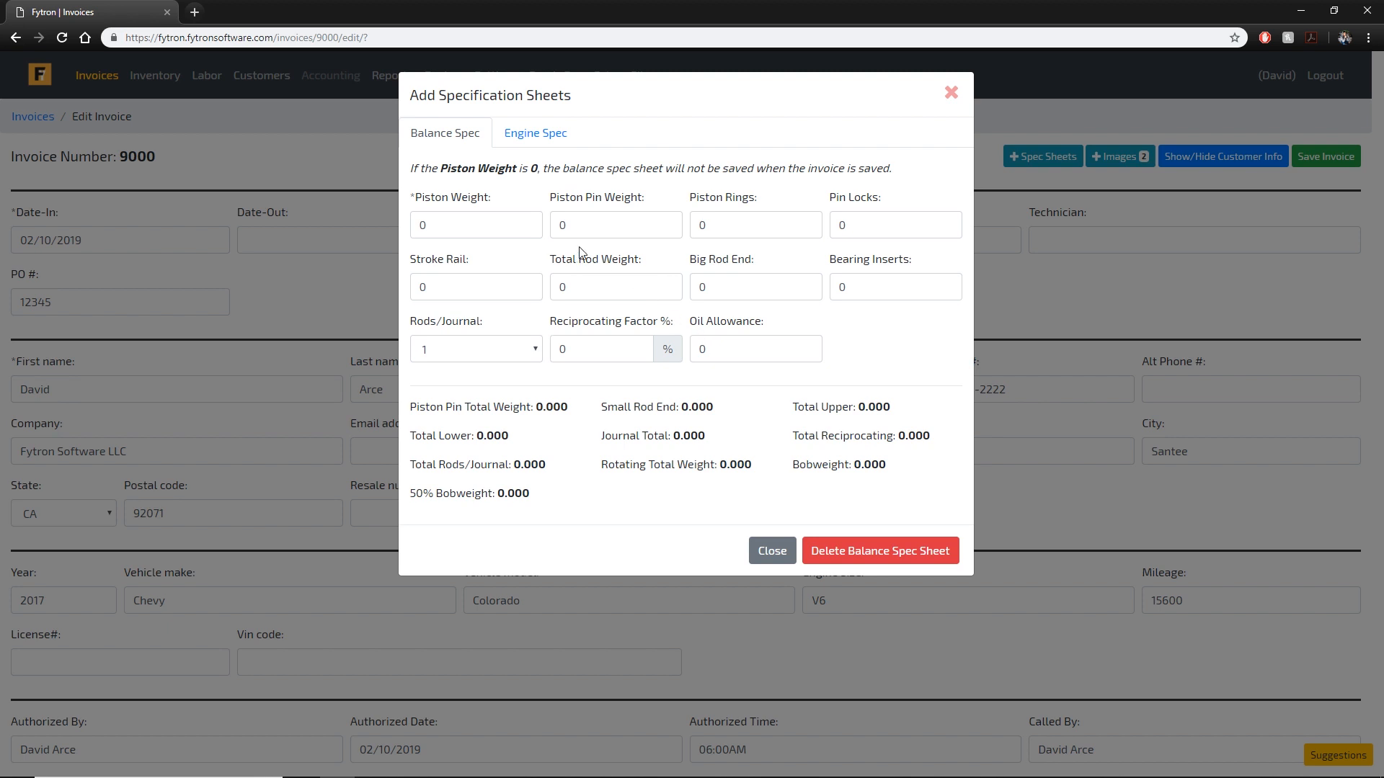
double_click(425, 225)
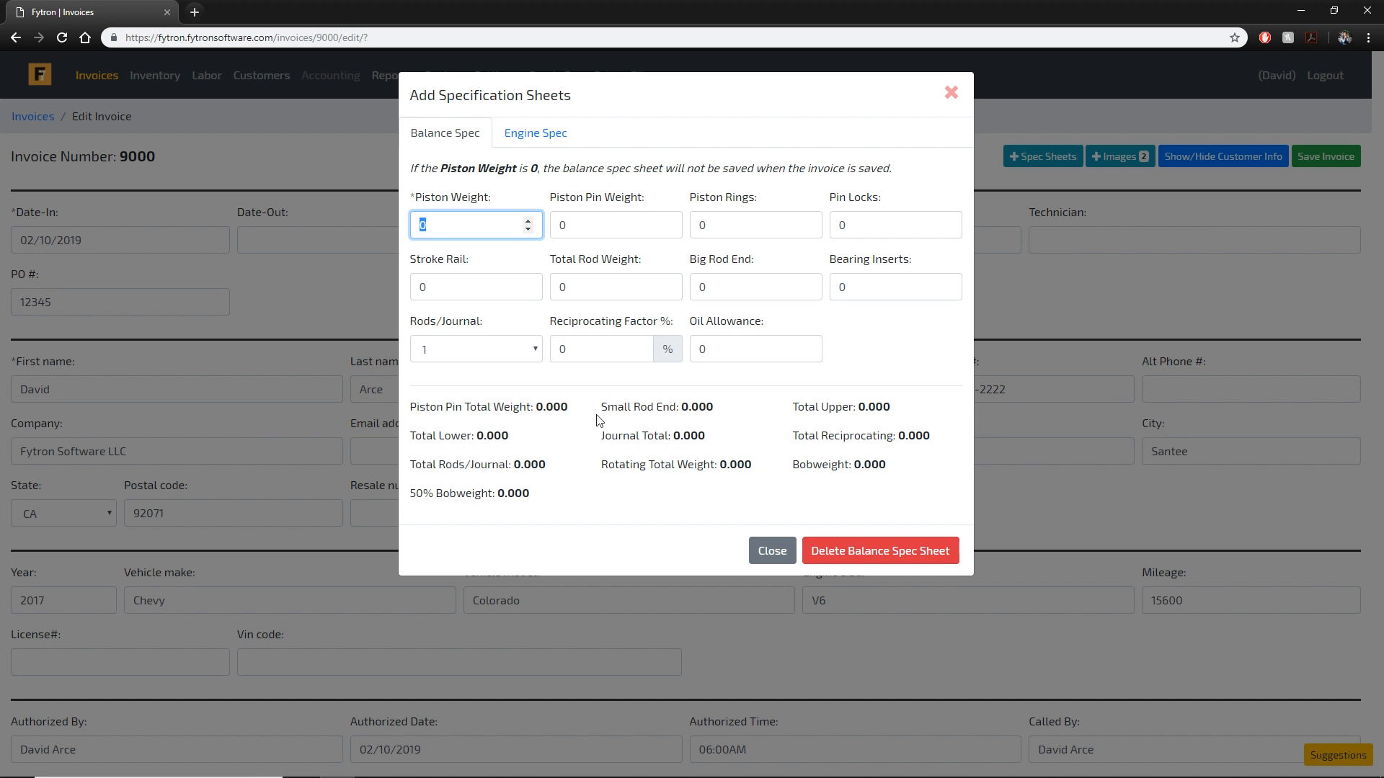
text(102)
key(Tab)
text(108)
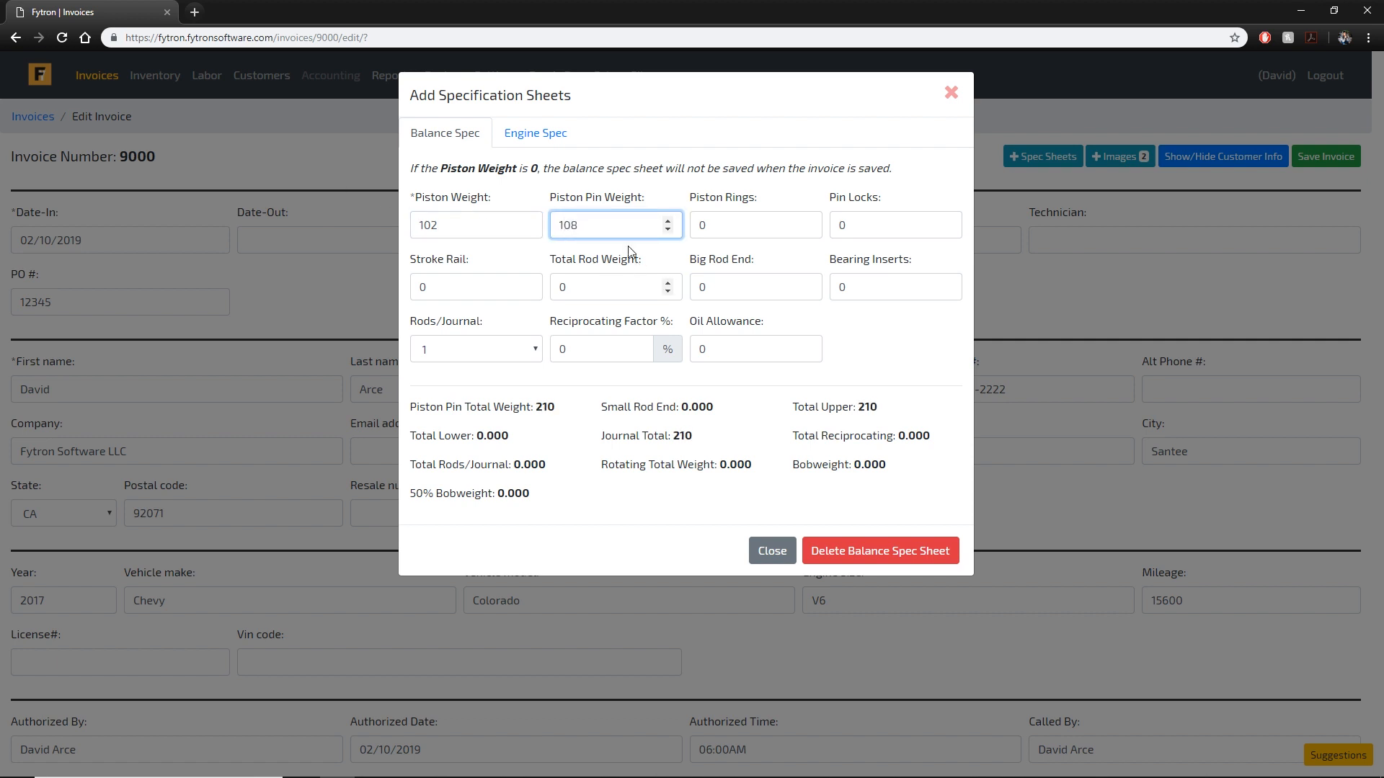
key(Tab)
text(36)
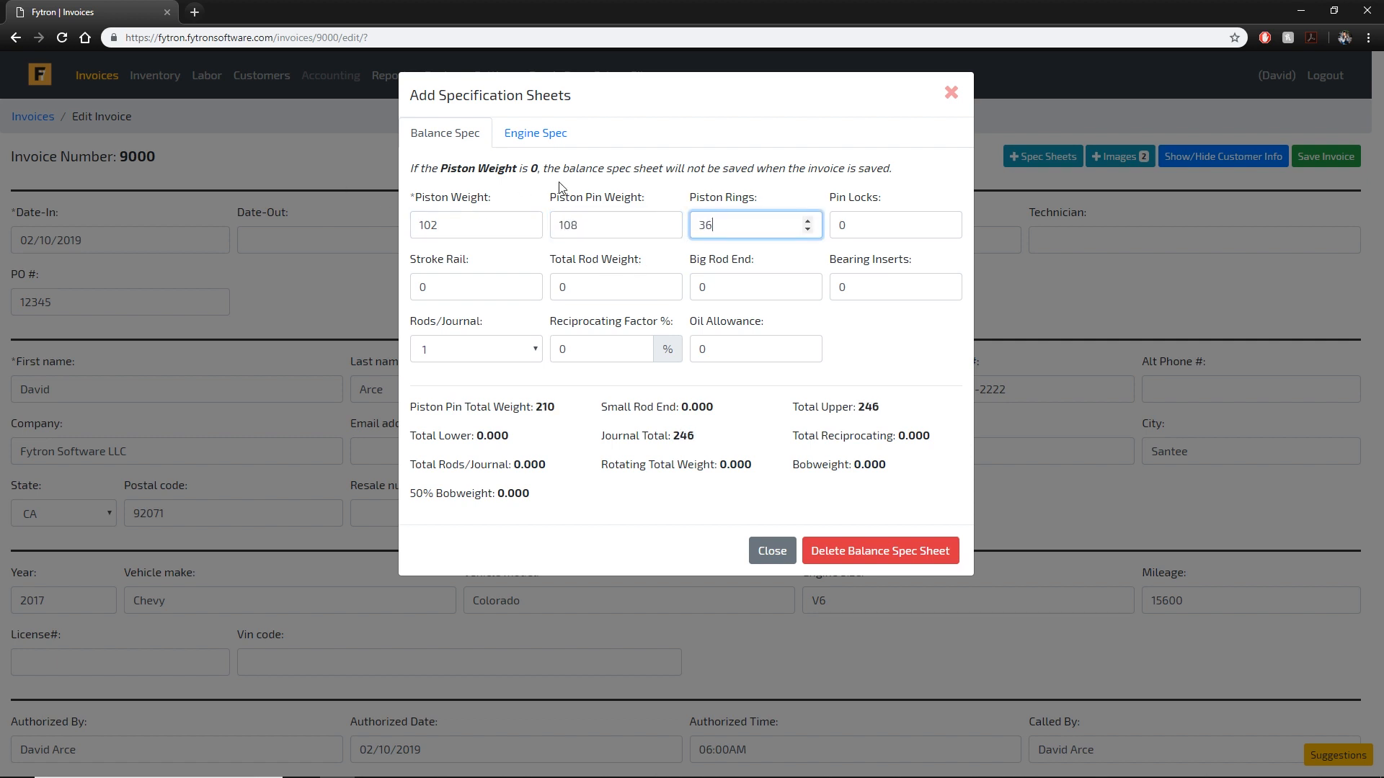
text(5)
key(Tab)
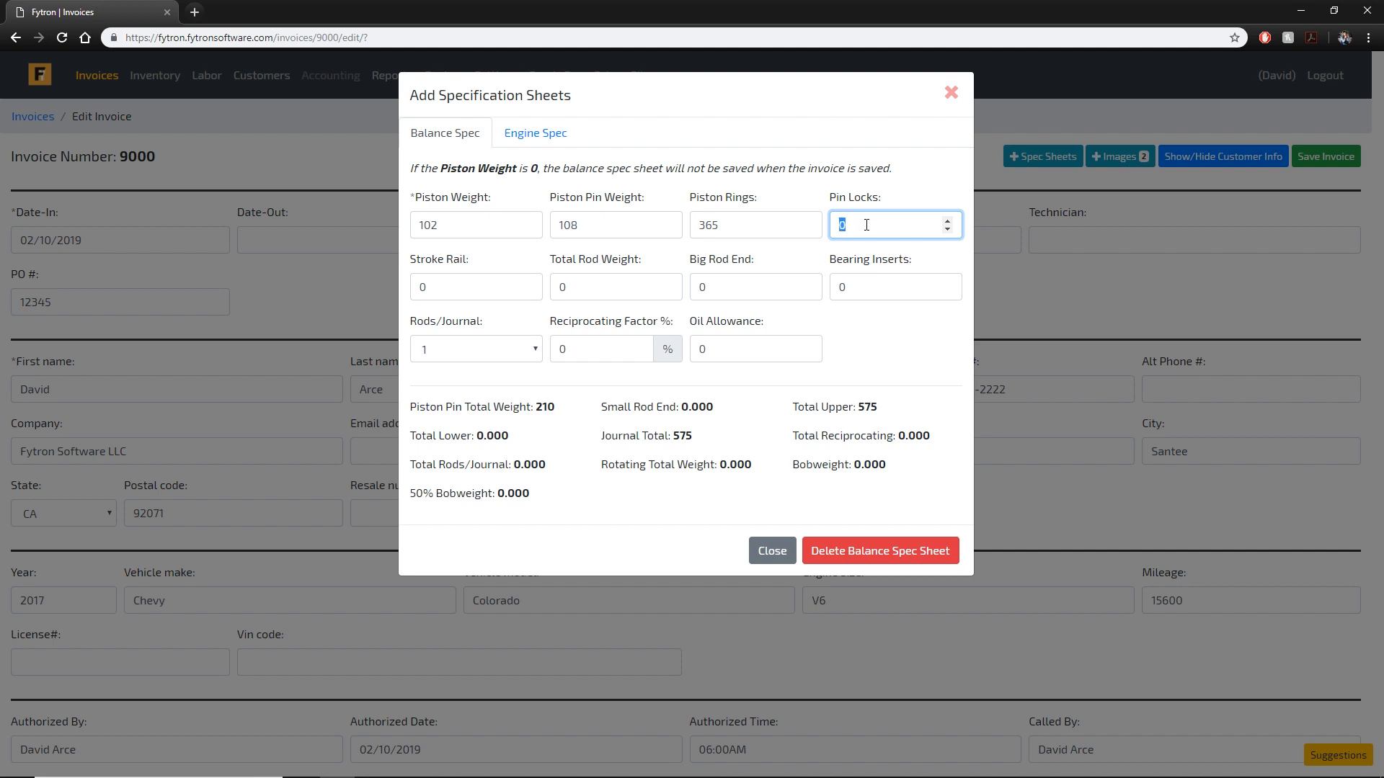
key(Tab)
key(Tab)
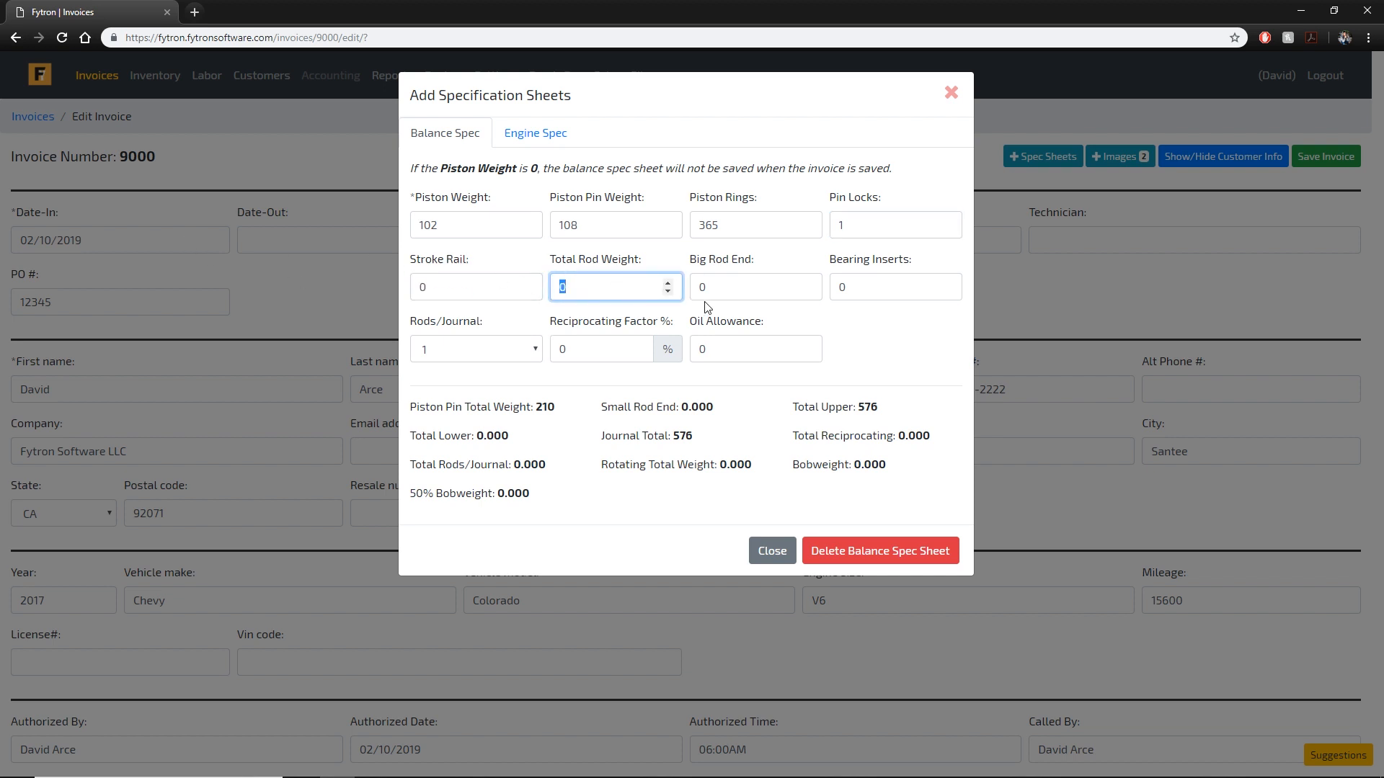
text(30)
key(Tab)
Set reciprocating factor 50, oil allowance 4, bearing inserts 1 and big rod end 2.
double_click(620, 348)
text(50)
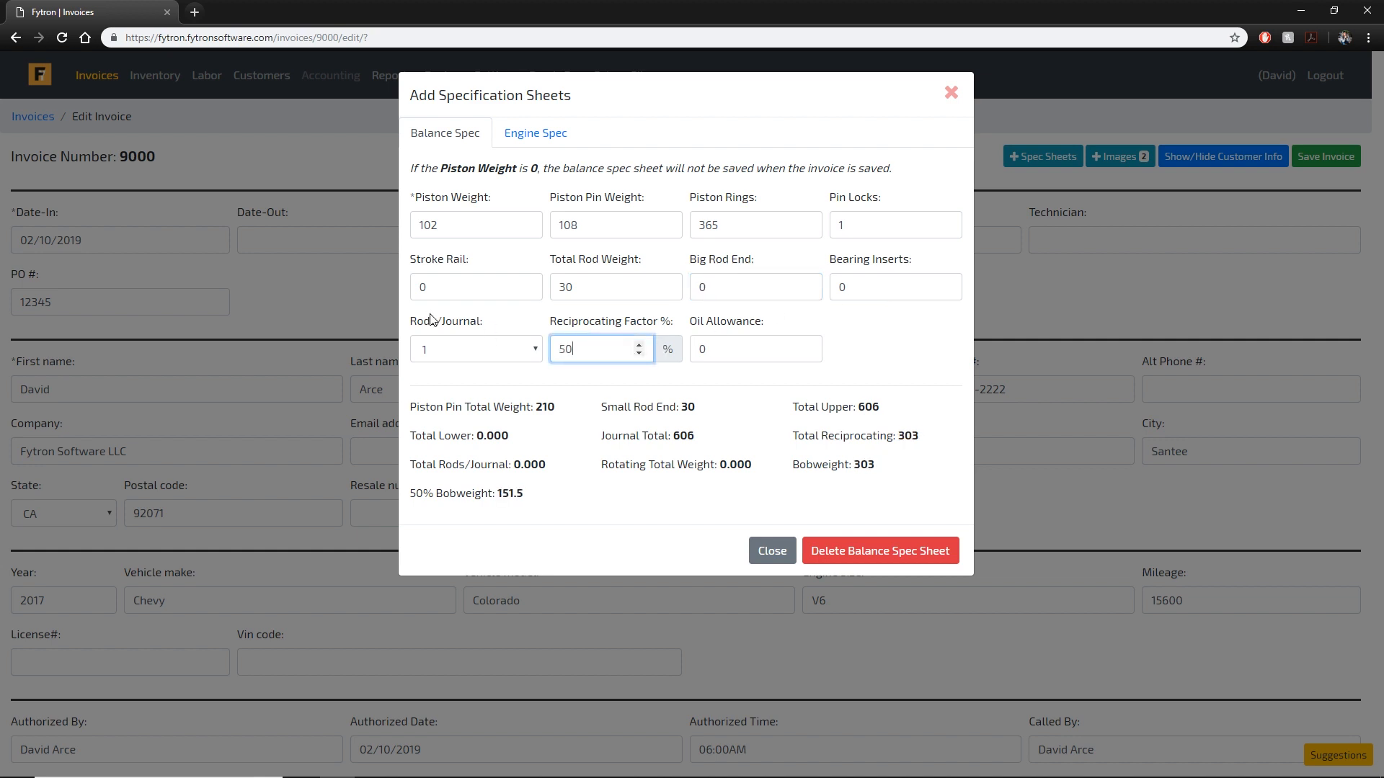
key(Tab)
text(4)
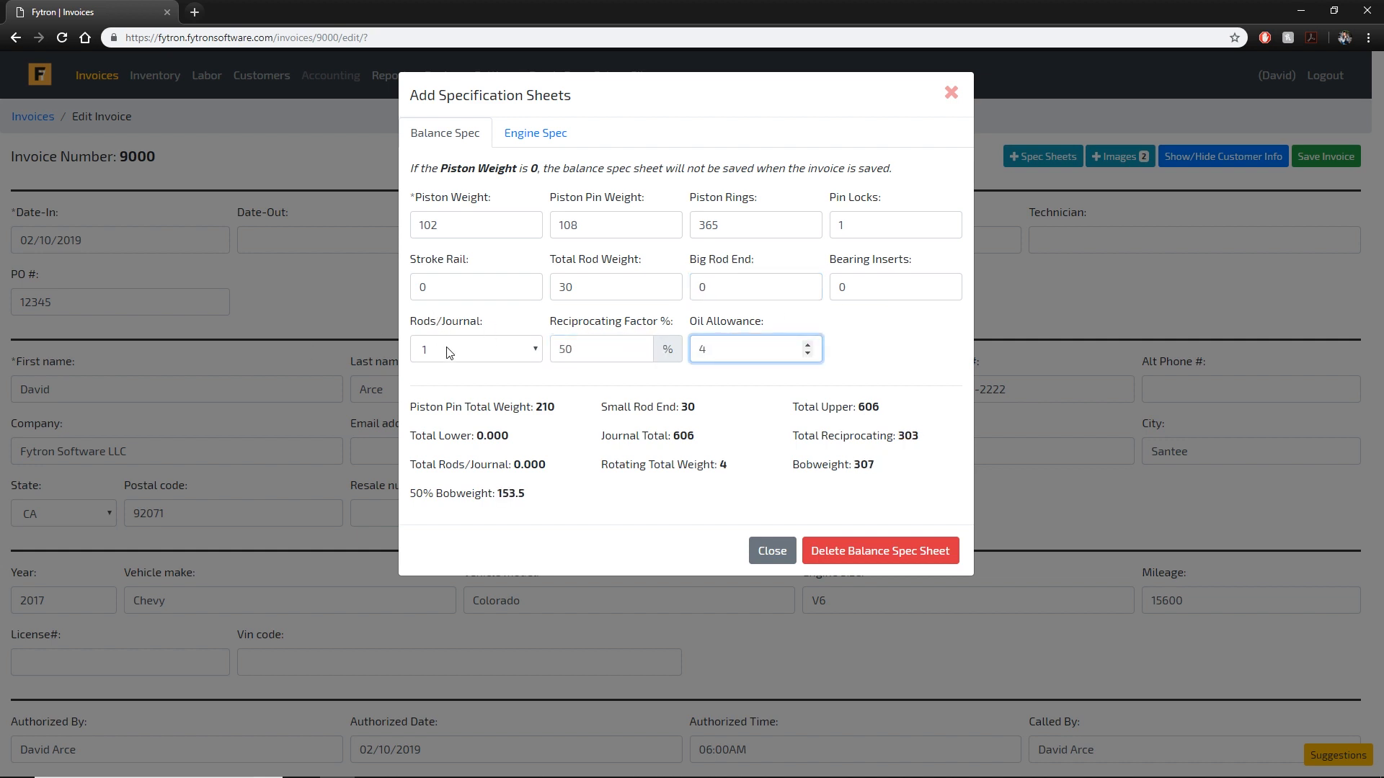
double_click(941, 288)
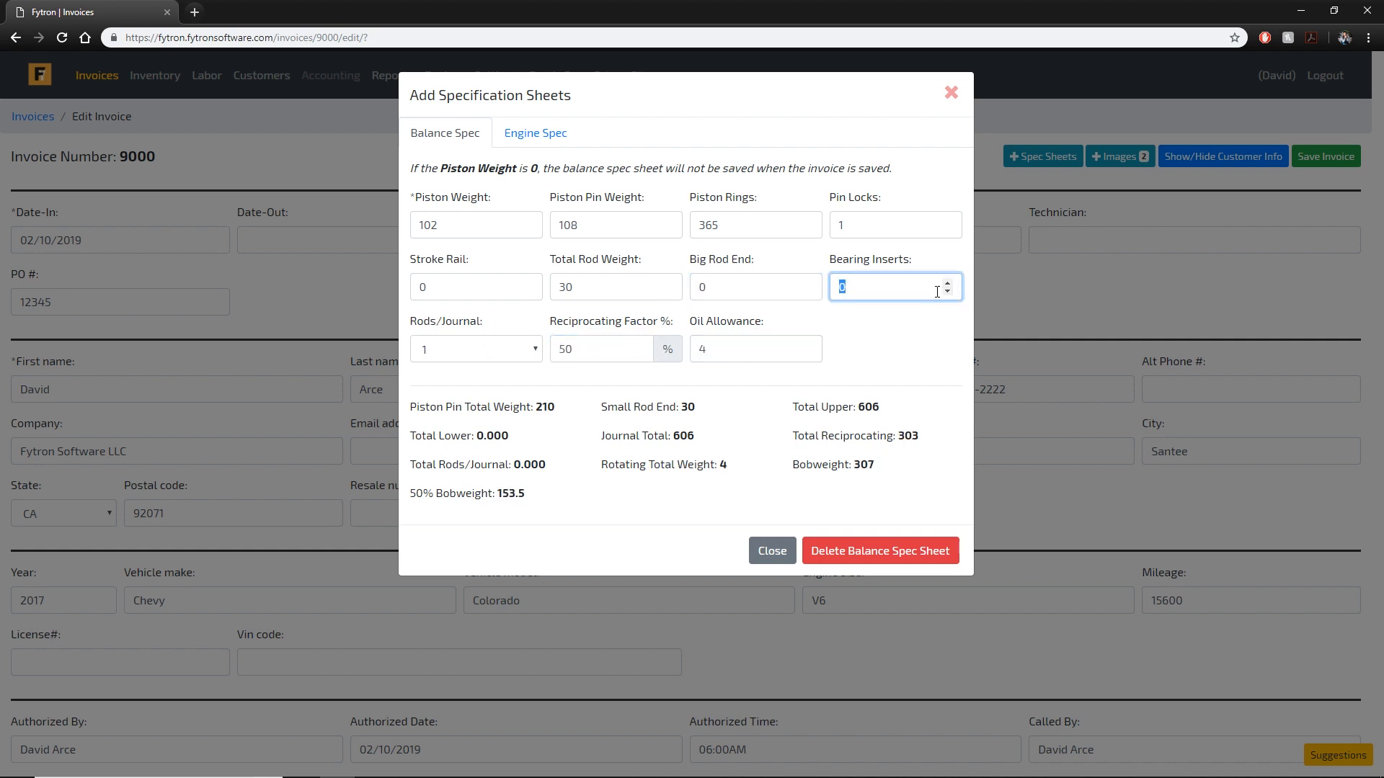
text(1)
key(shift+Tab)
text(2)
click(771, 503)
drag(770, 502, 412, 416)
click(542, 432)
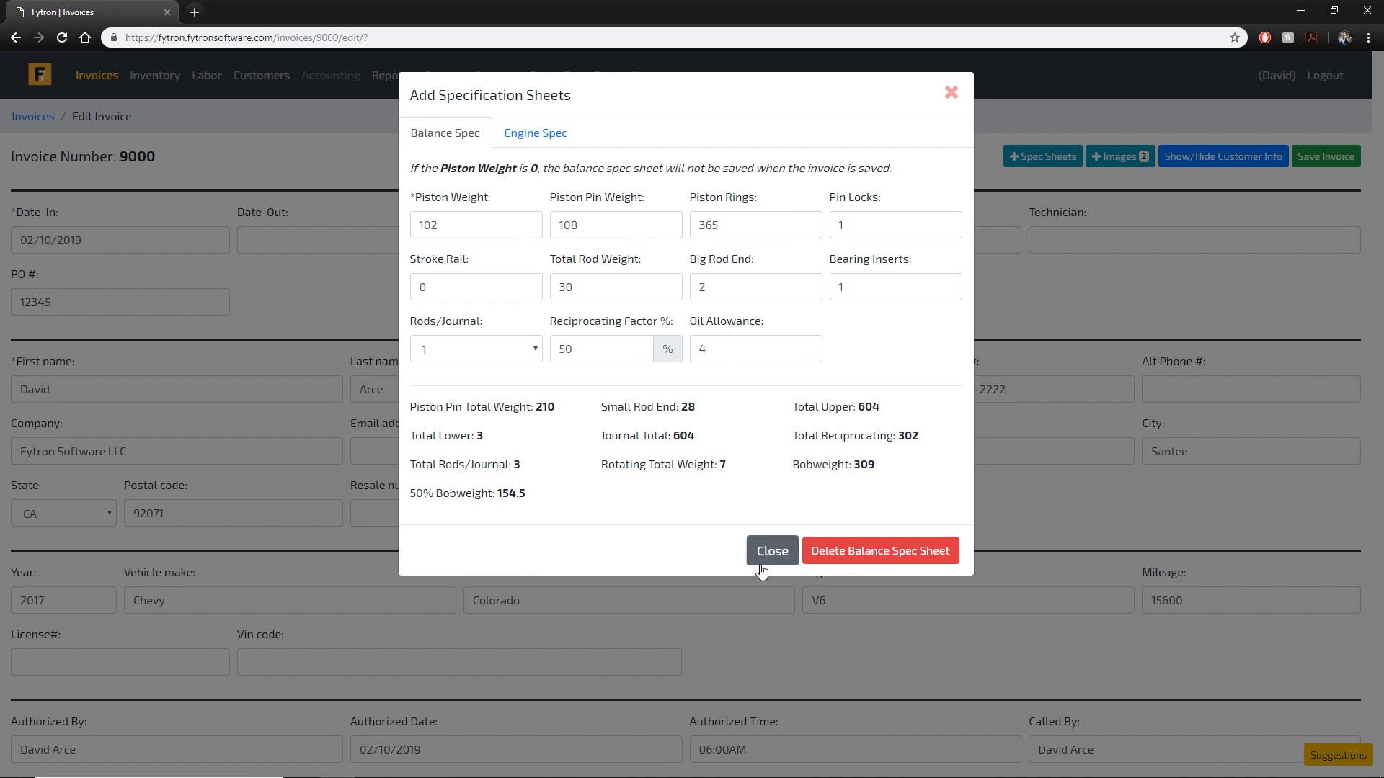
Start an Engine Spec sheet with 'Engine V6' in the Engine field.
click(554, 133)
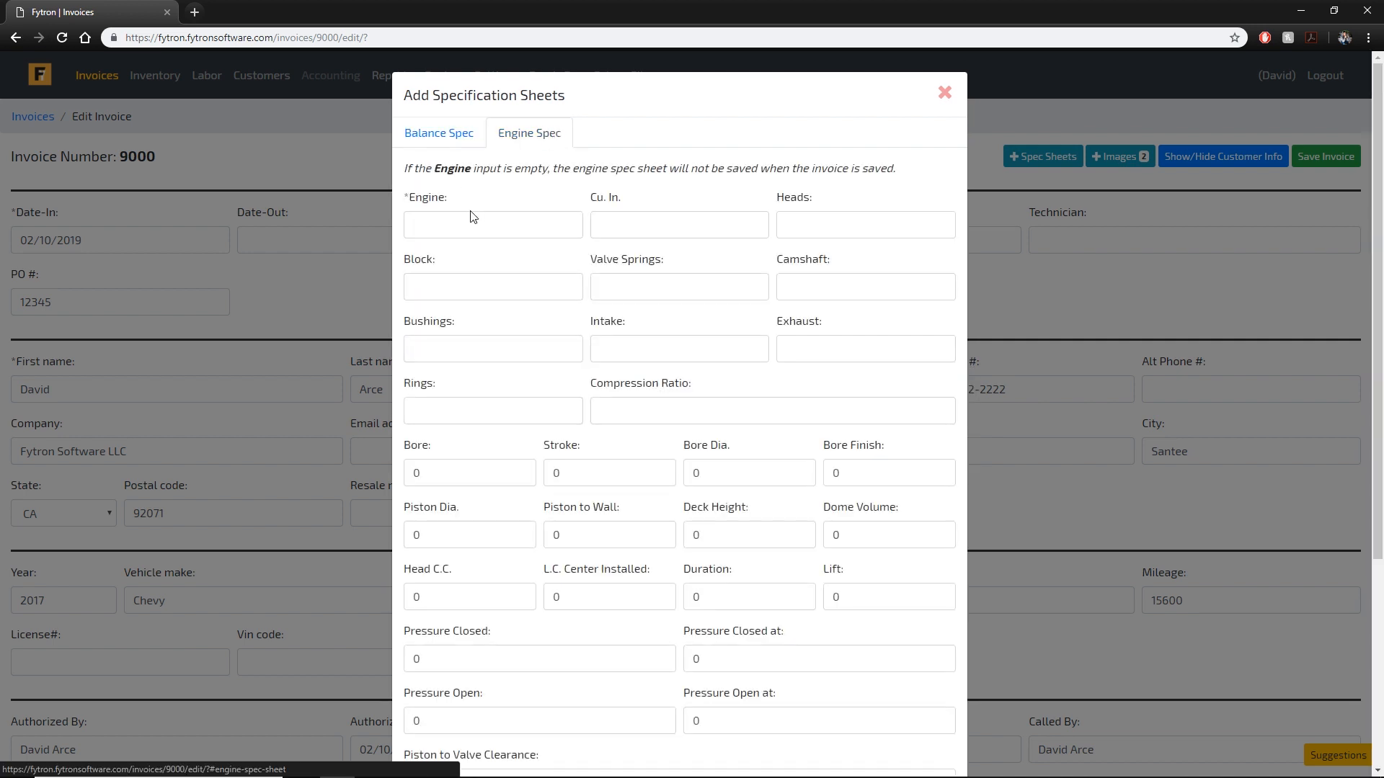
click(485, 223)
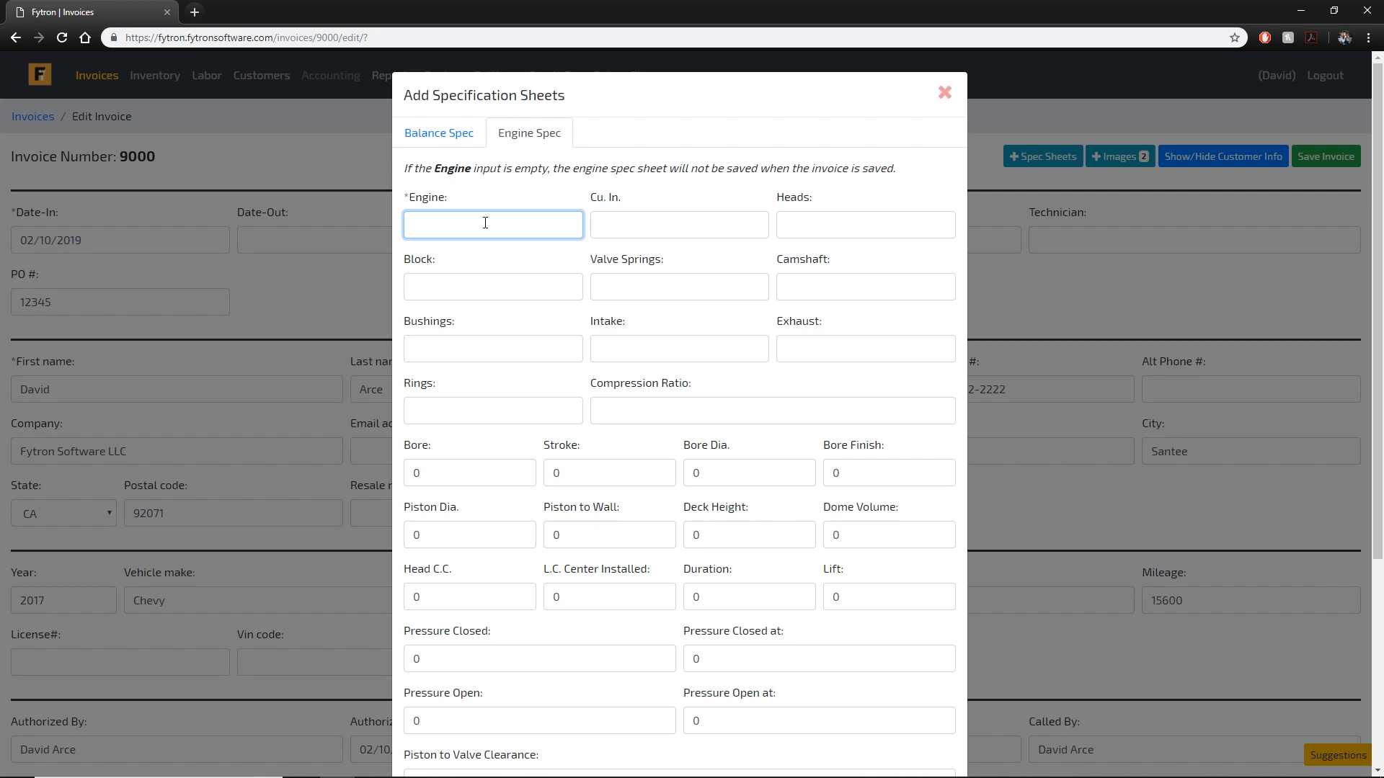
text(V)
key(BackSpace)
text(Engine V6)
Look through the engine spec fields, then close the spec sheets window.
scroll(723, 354, down, 5)
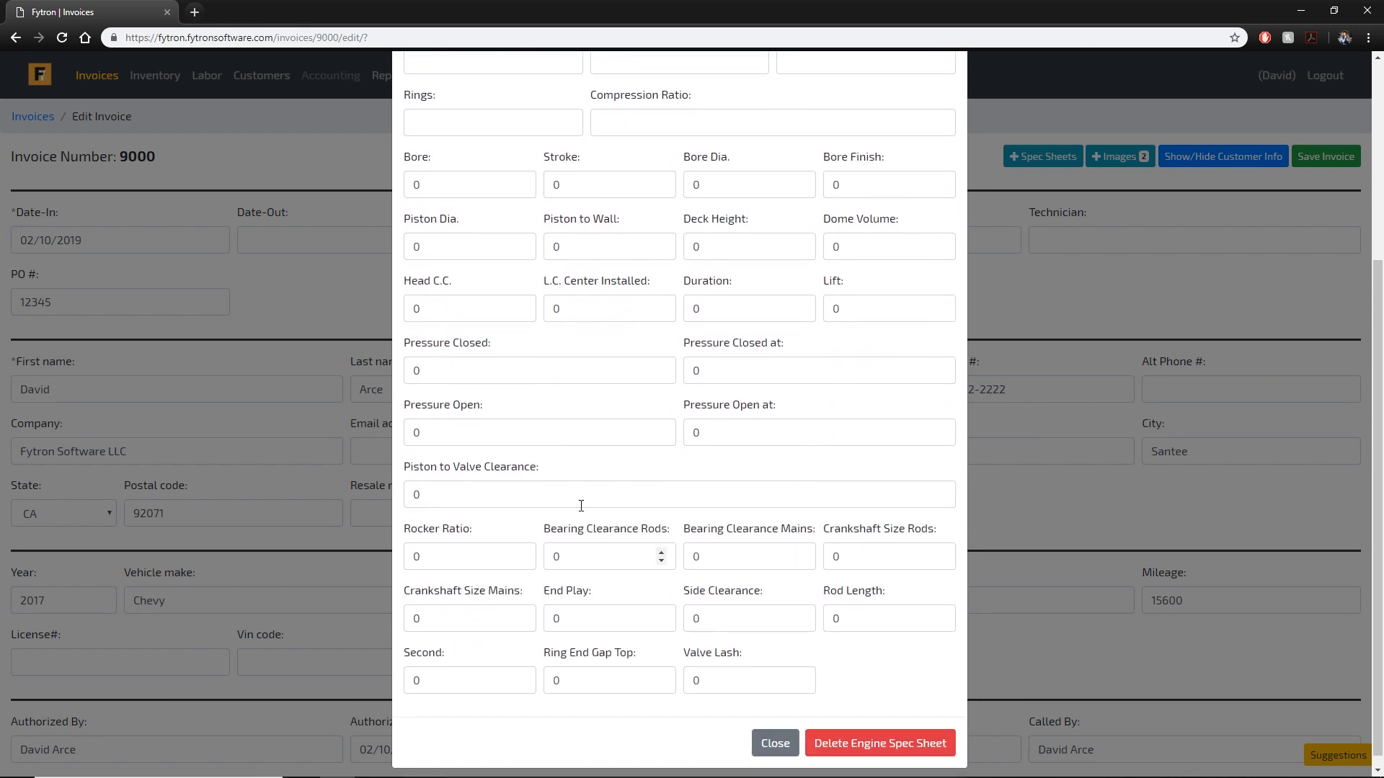
click(596, 494)
scroll(816, 464, up, 5)
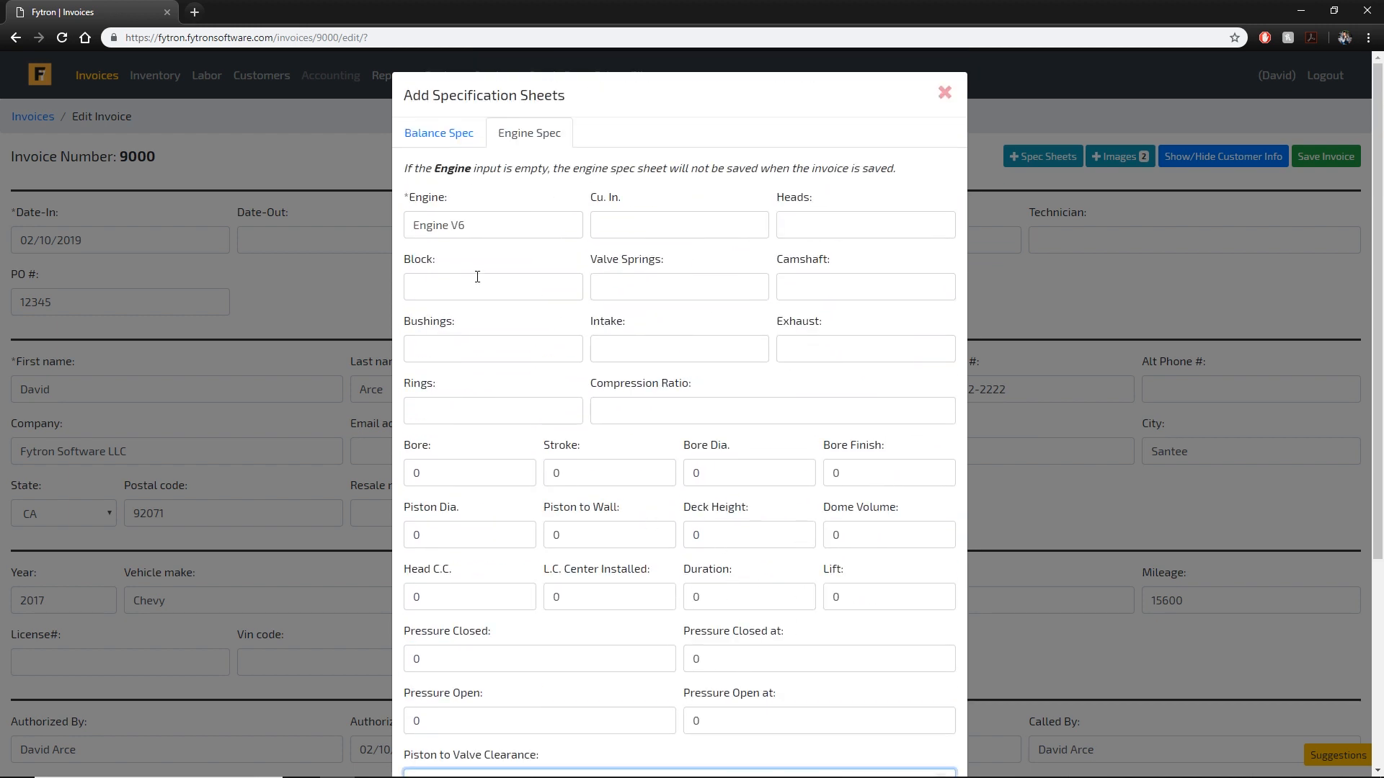
click(678, 228)
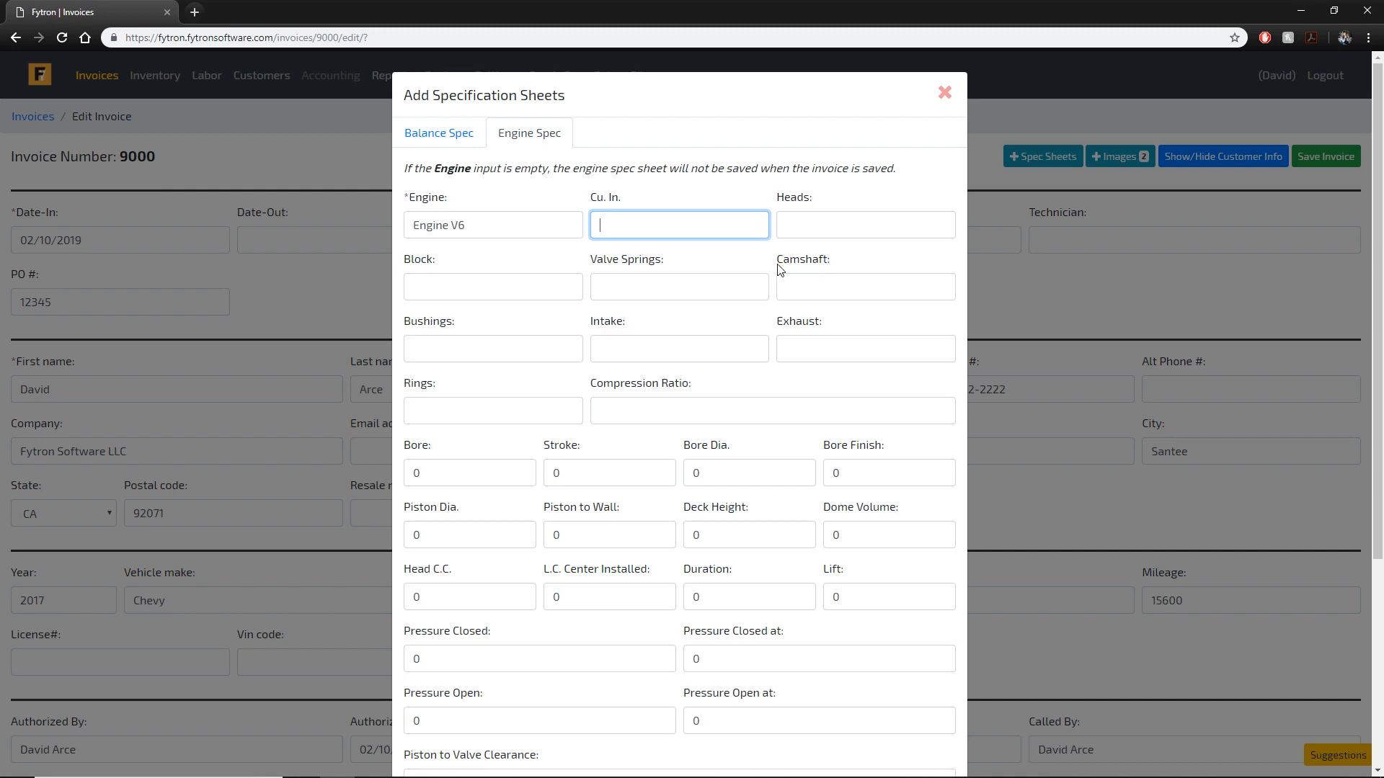
scroll(580, 464, down, 5)
scroll(779, 517, up, 5)
scroll(778, 518, down, 5)
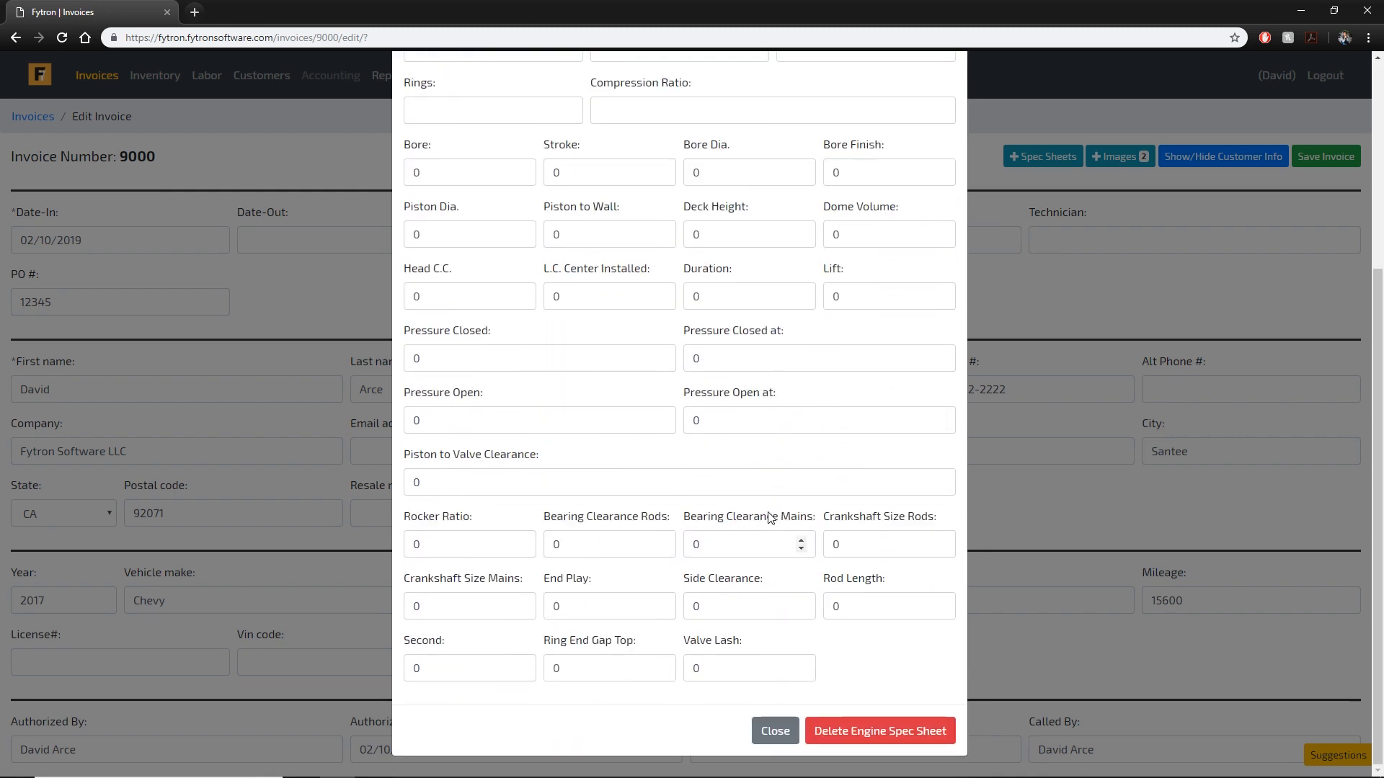
scroll(768, 525, up, 5)
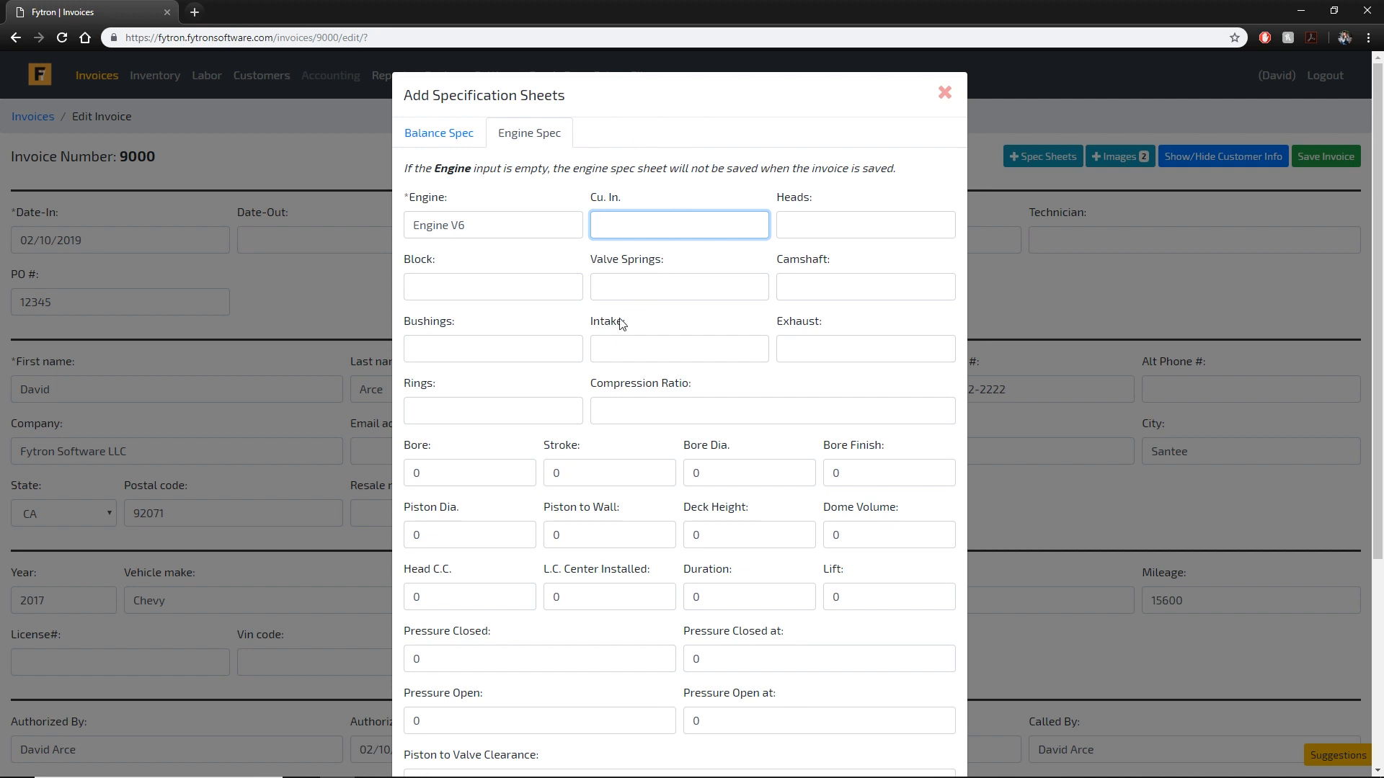
click(715, 405)
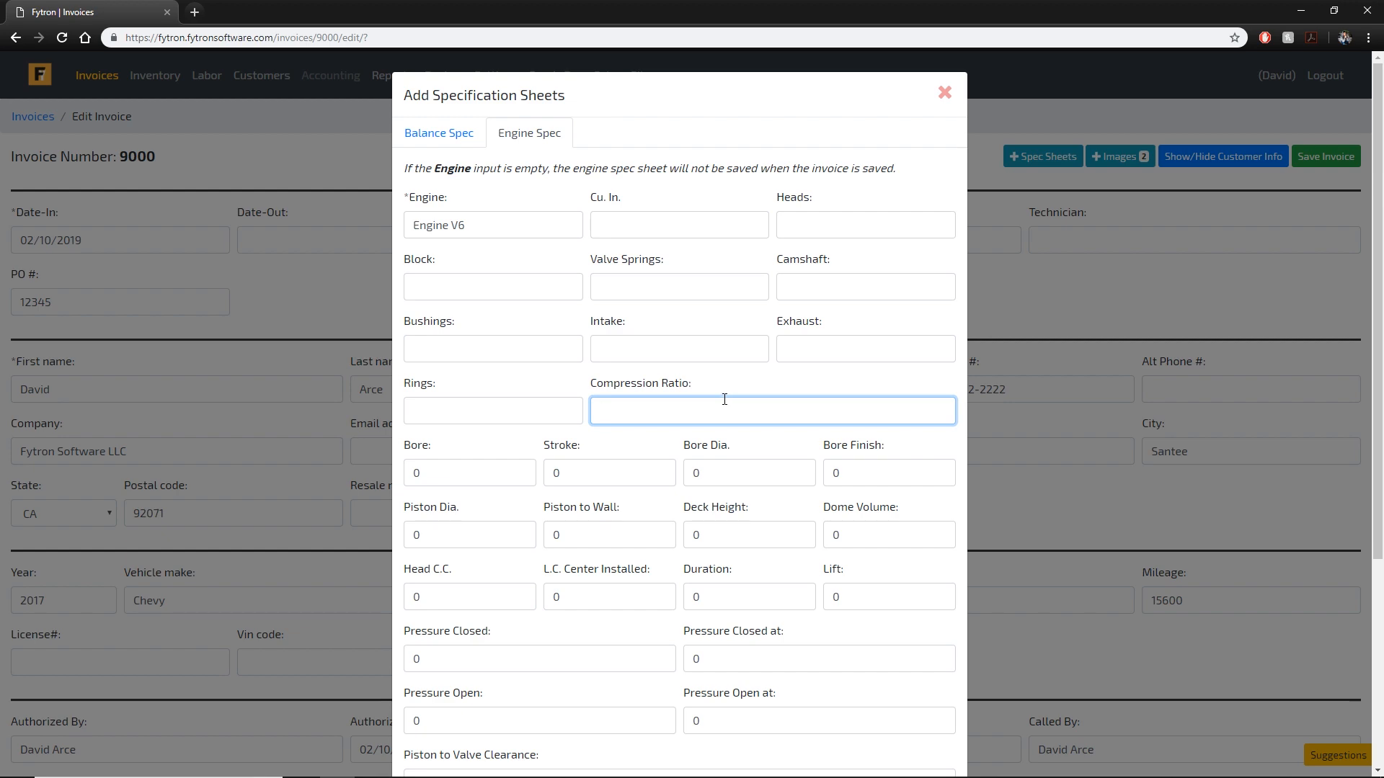
scroll(724, 400, down, 4)
click(772, 724)
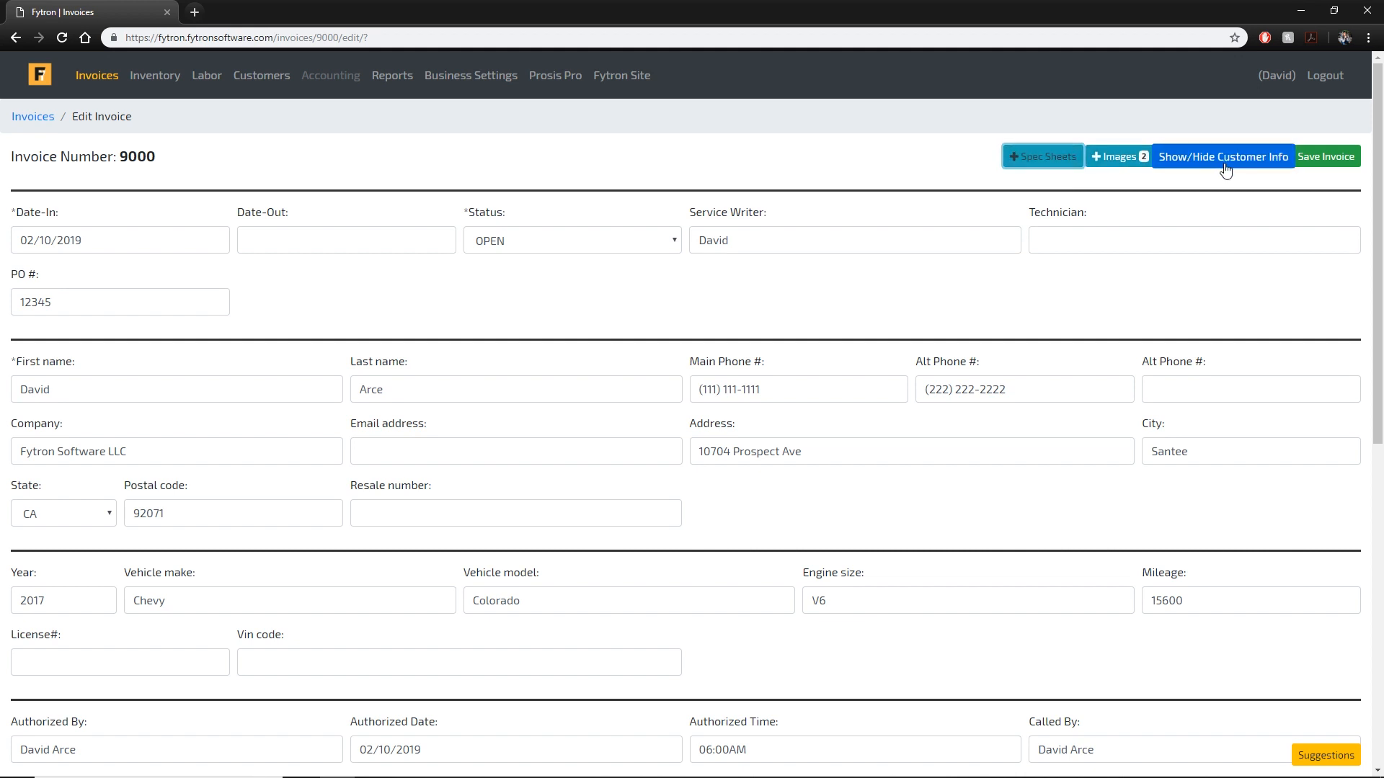
Save invoice 9000's changes and look over its Parts row.
click(1328, 160)
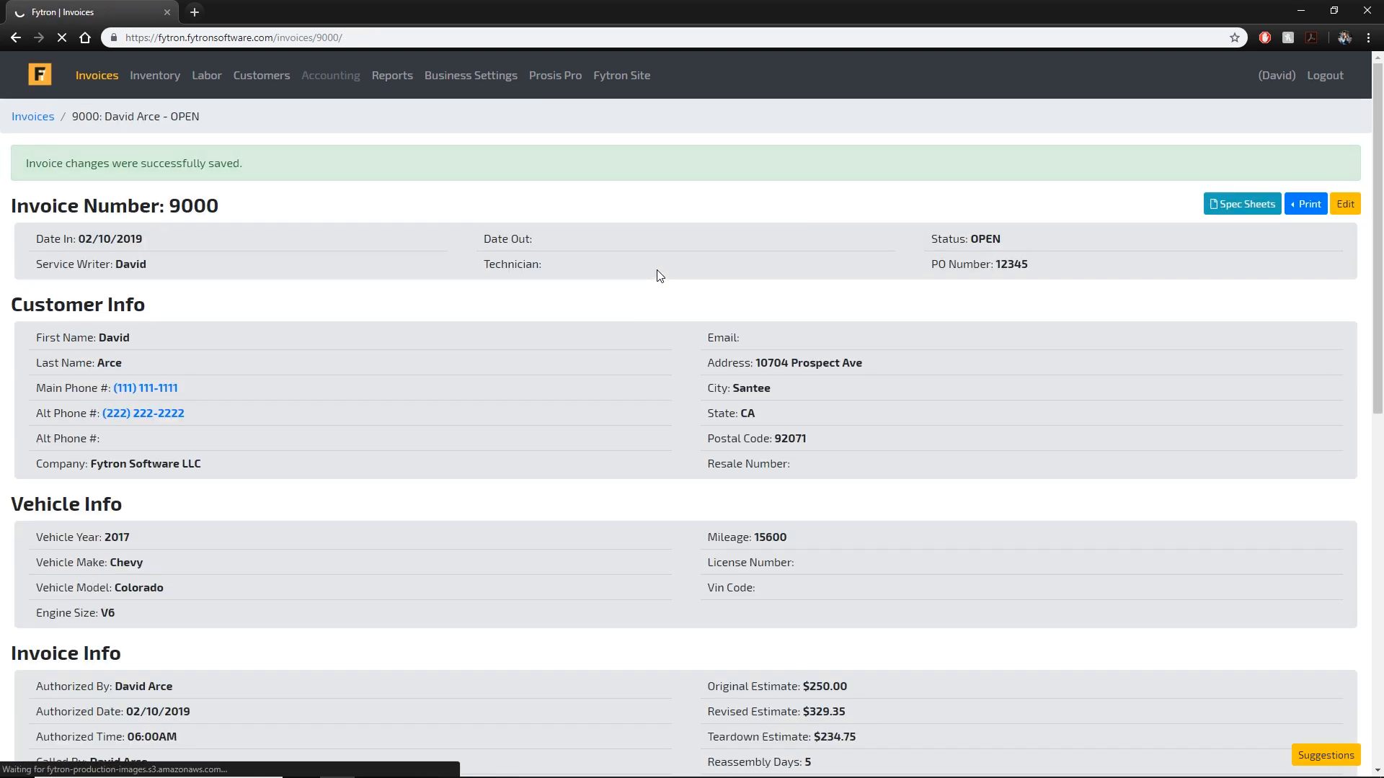
scroll(669, 282, down, 10)
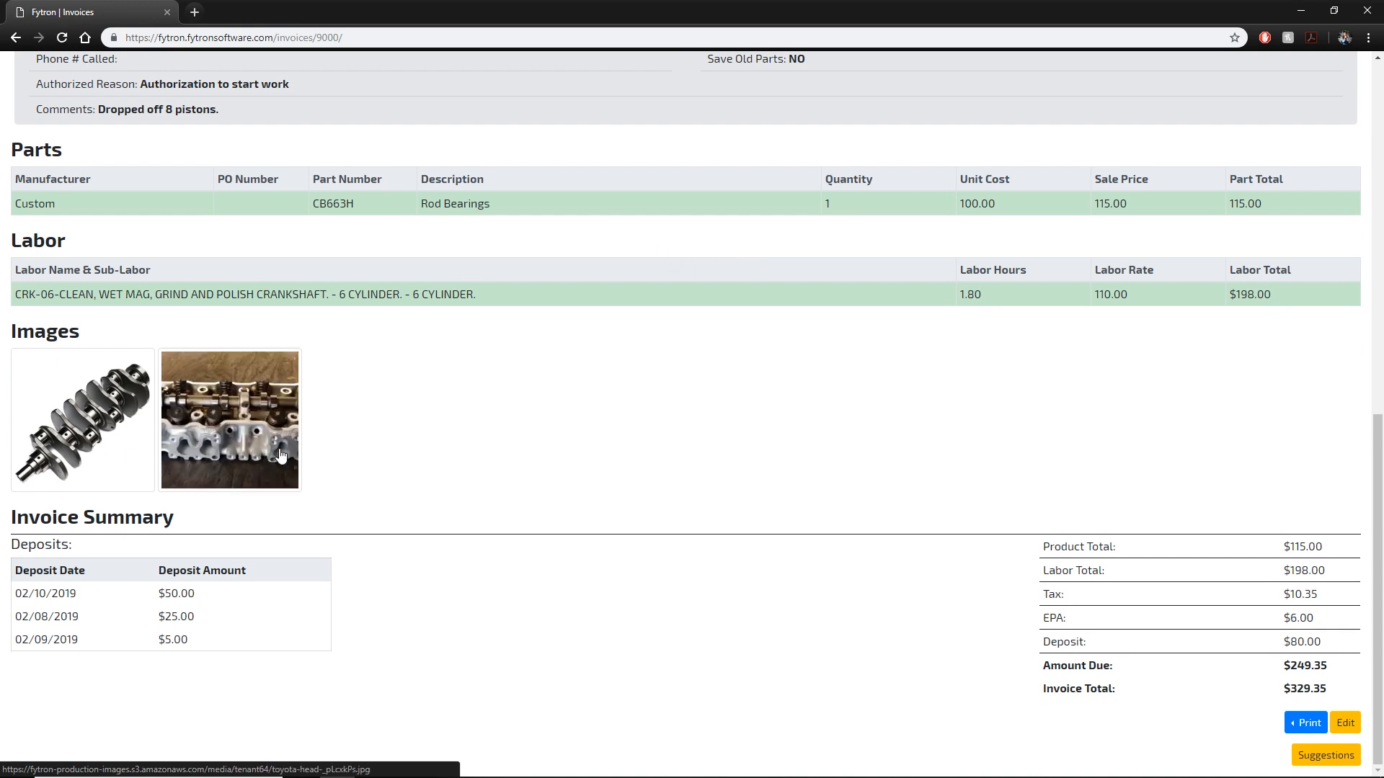
scroll(649, 364, up, 2)
drag(534, 441, 9, 441)
drag(541, 353, 15, 355)
click(915, 335)
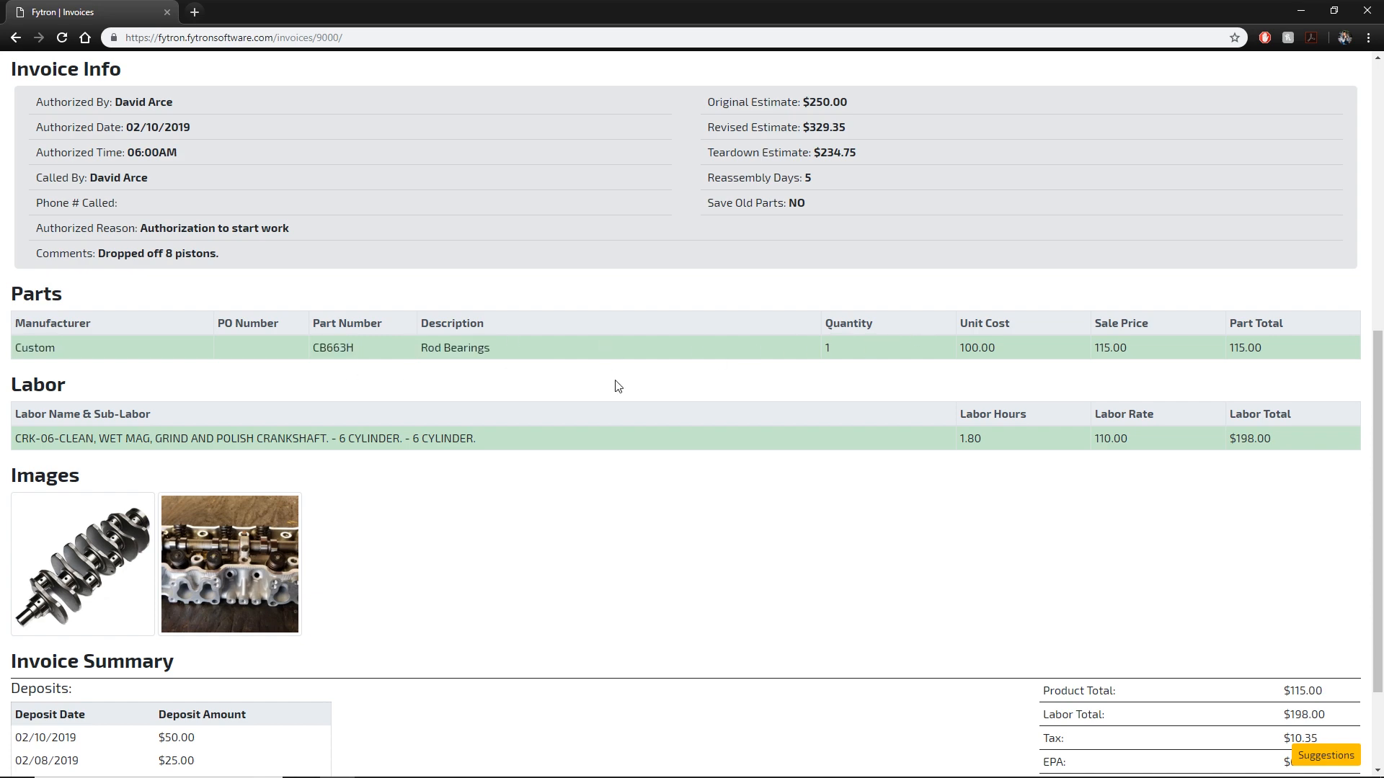
drag(494, 348, 321, 361)
click(321, 361)
scroll(581, 361, down, 2)
View the attached crankshaft and cylinder-head photos enlarged, then close the viewer.
click(124, 380)
click(348, 342)
click(287, 425)
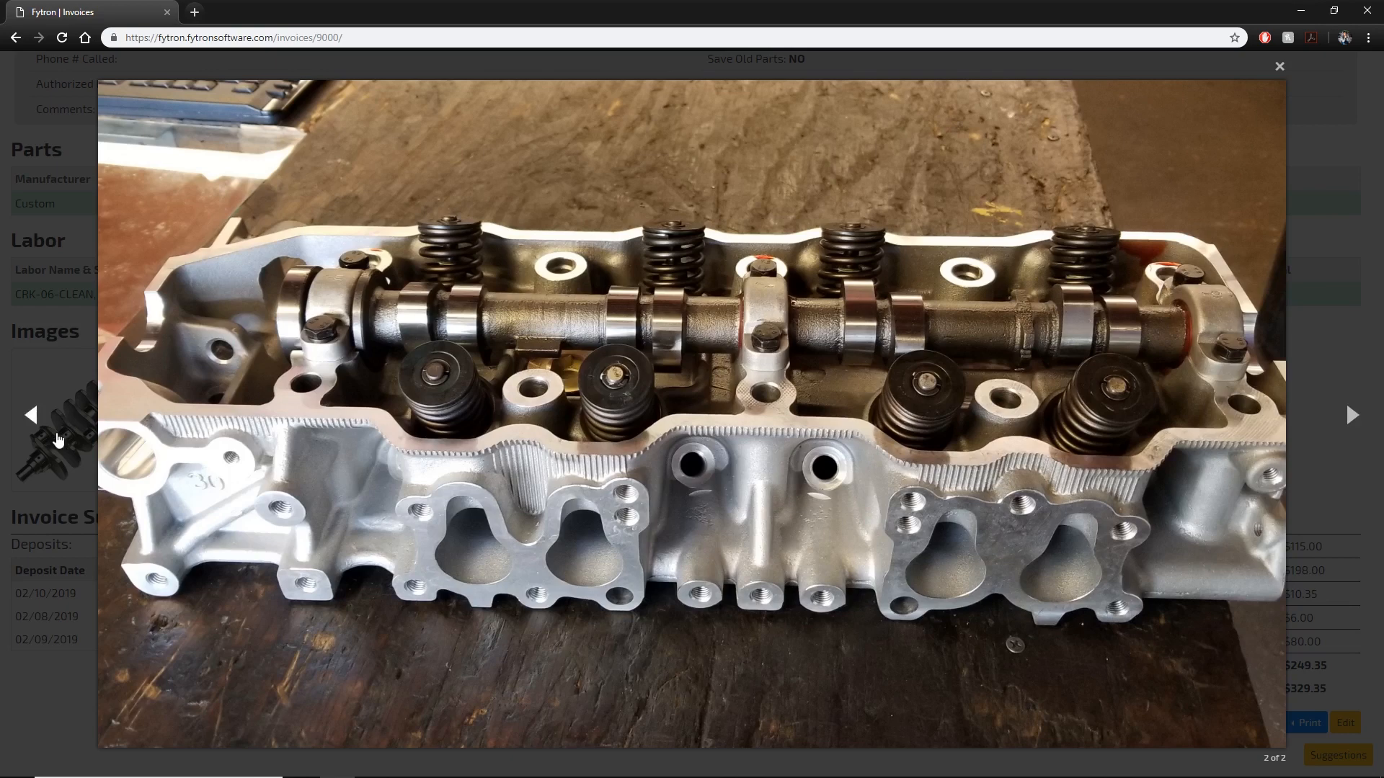
click(60, 441)
click(316, 466)
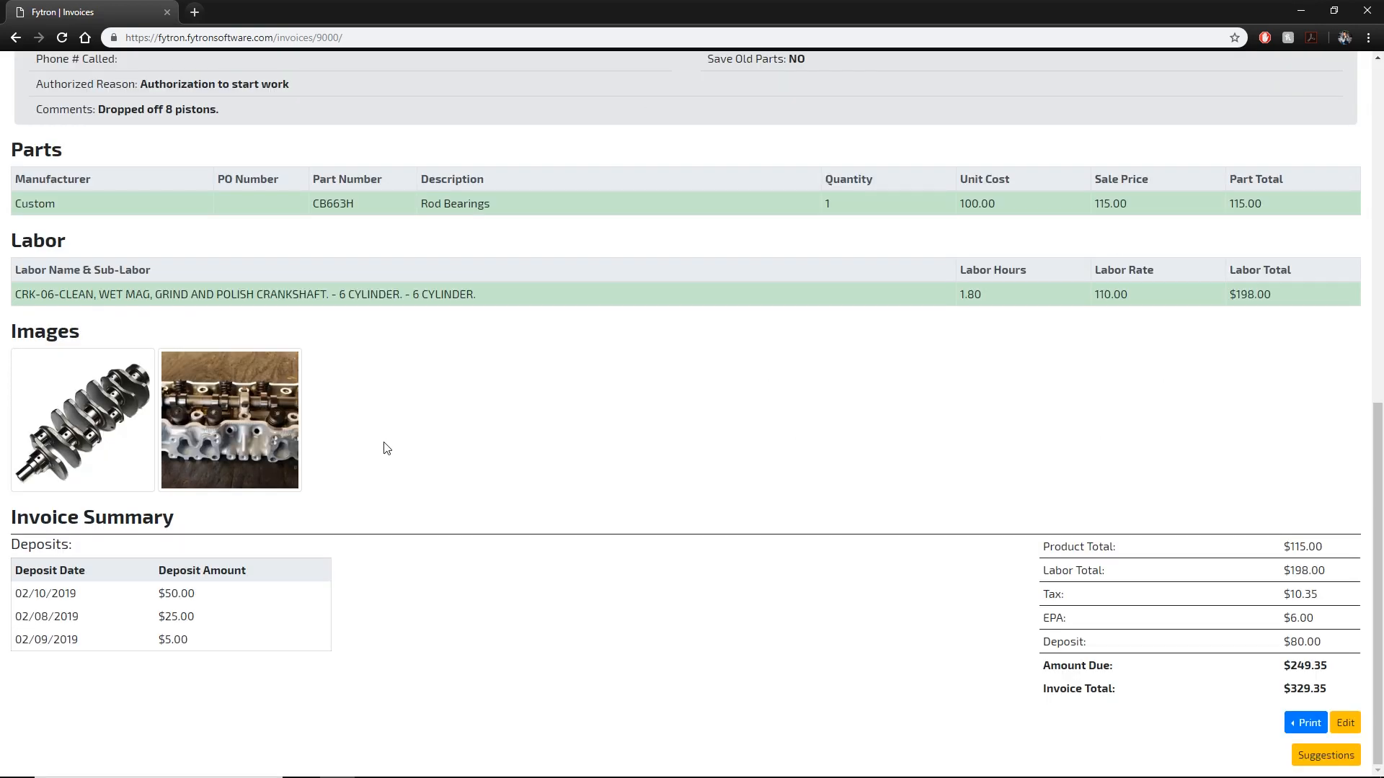
click(292, 446)
click(1351, 413)
click(1350, 413)
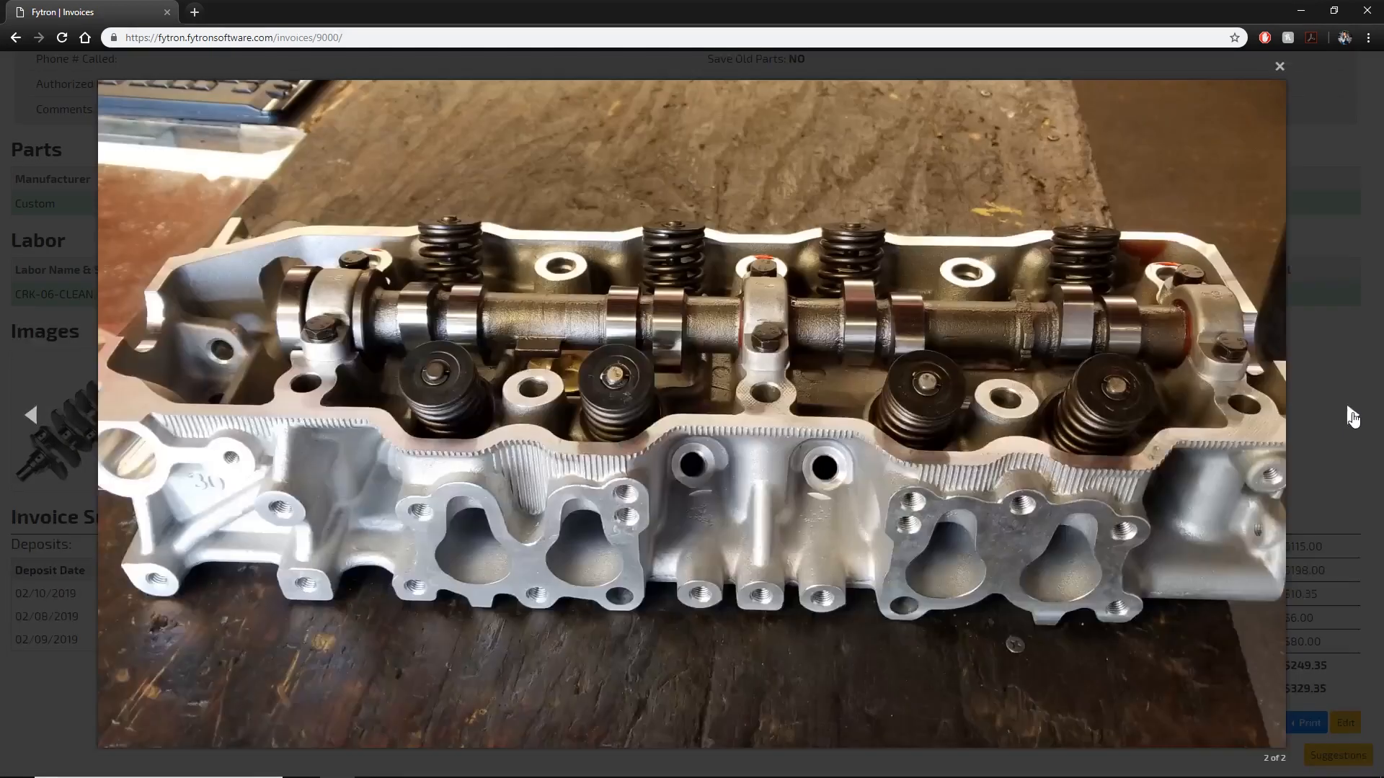
click(1333, 255)
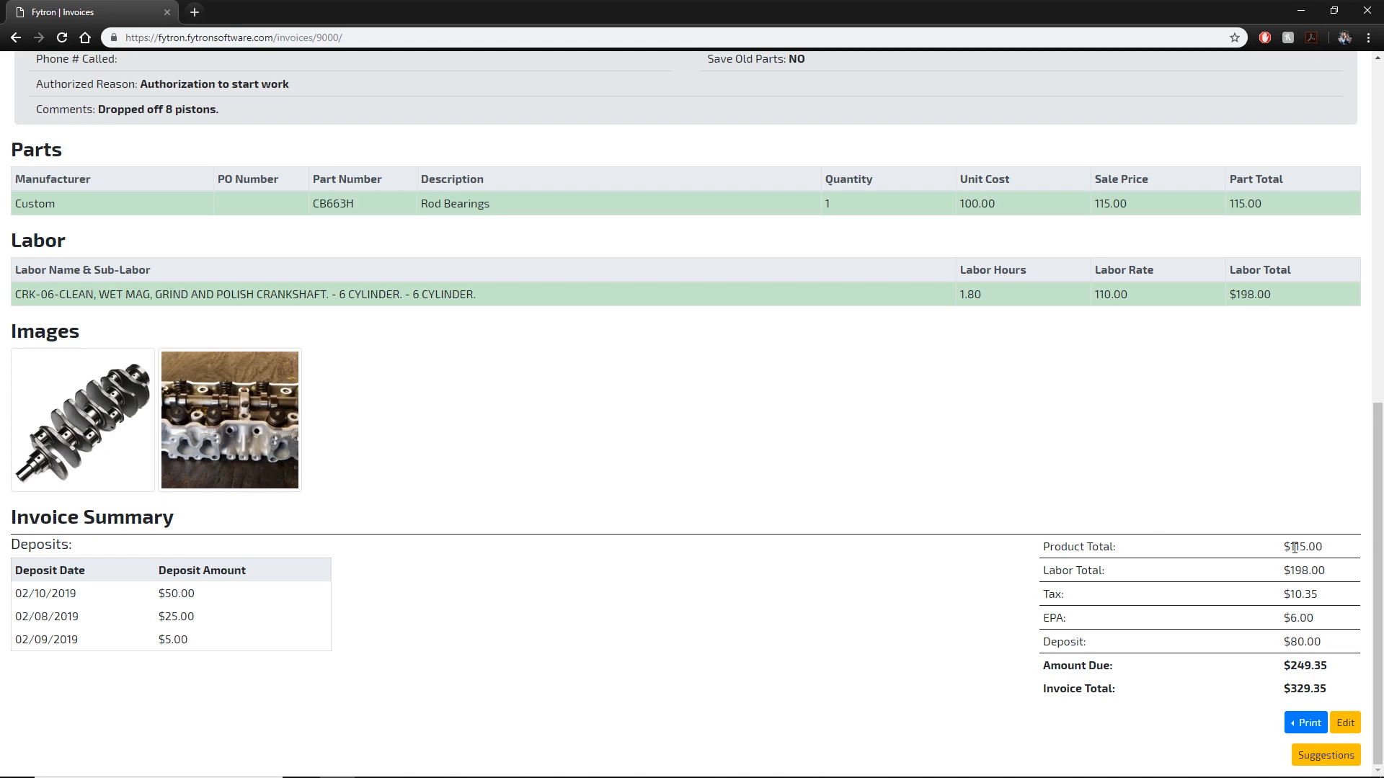
Review the attached Balance and Engine spec sheets and bring up the print document choices.
scroll(1293, 546, up, 10)
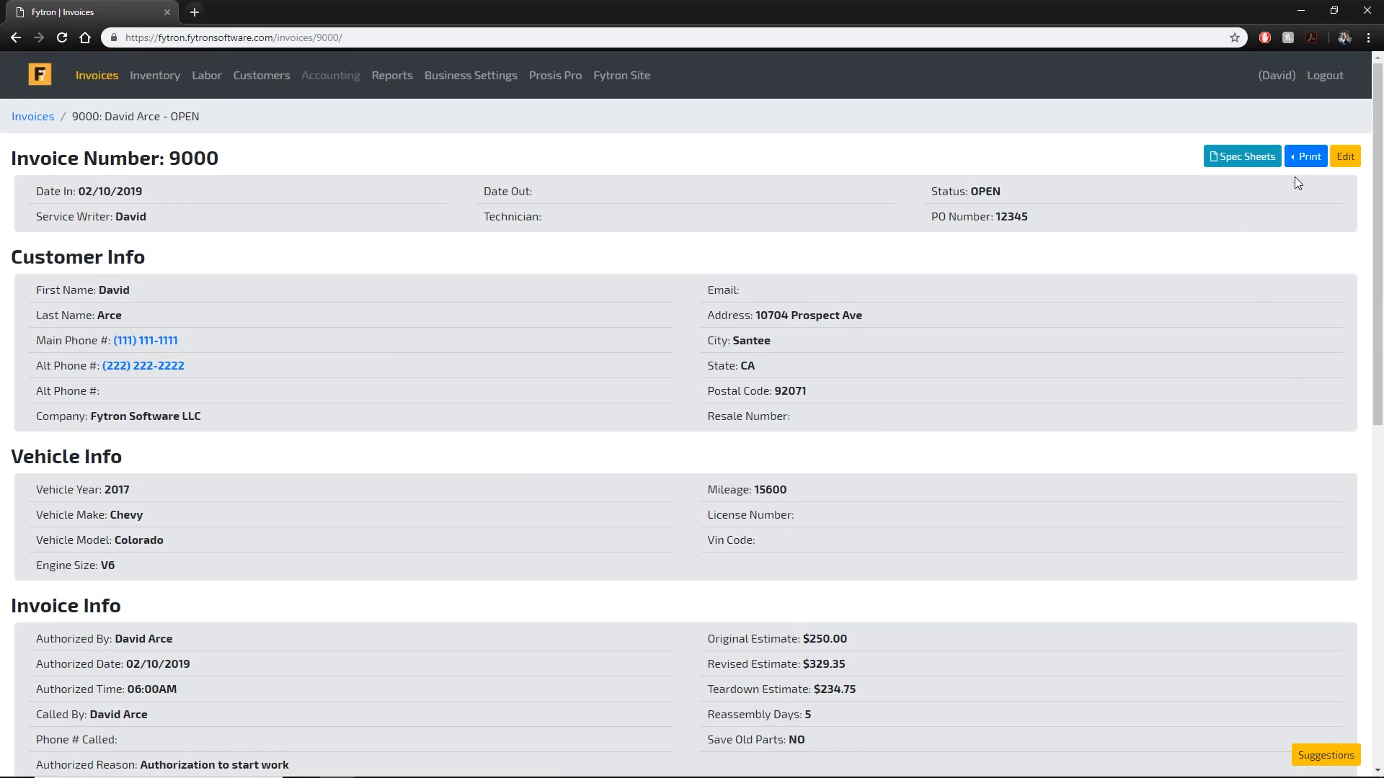
click(1258, 153)
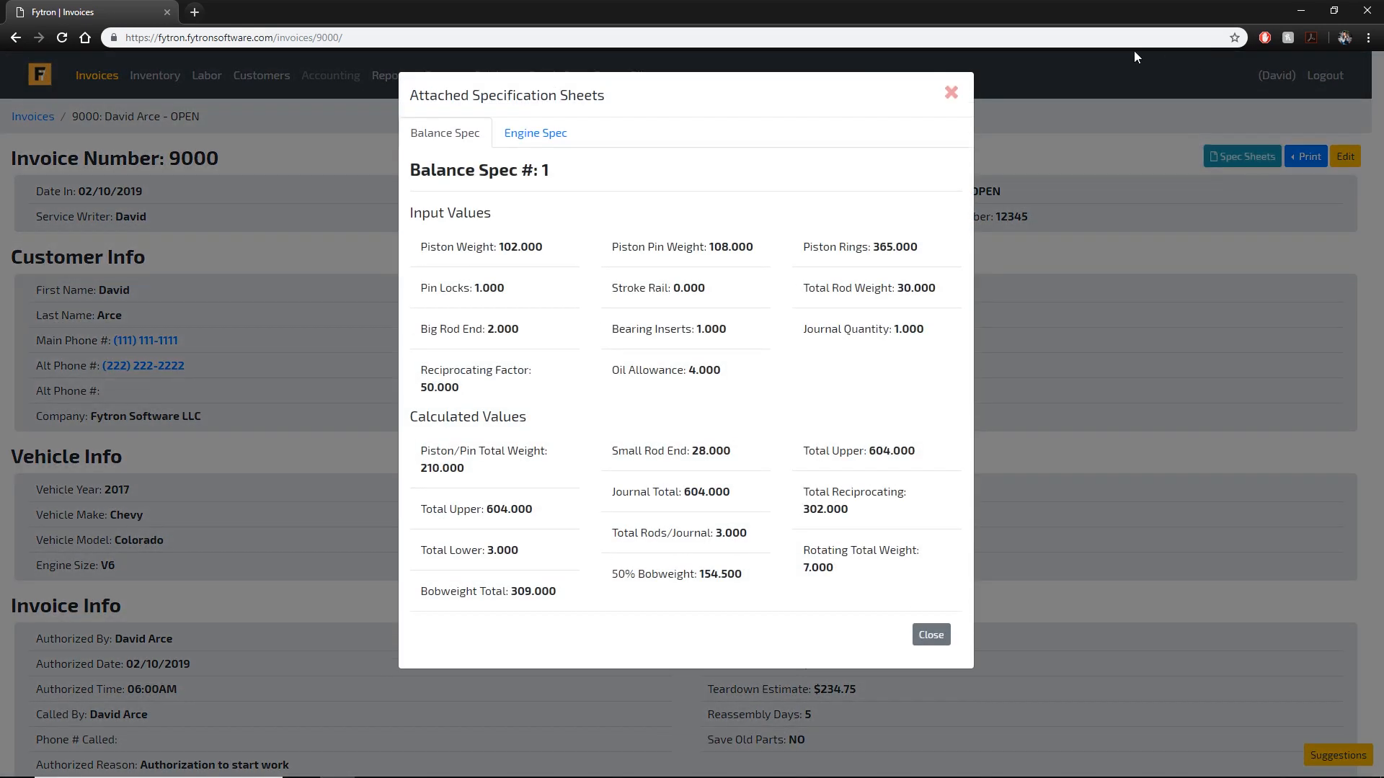
drag(749, 382, 587, 288)
click(712, 466)
drag(809, 548, 499, 468)
click(646, 409)
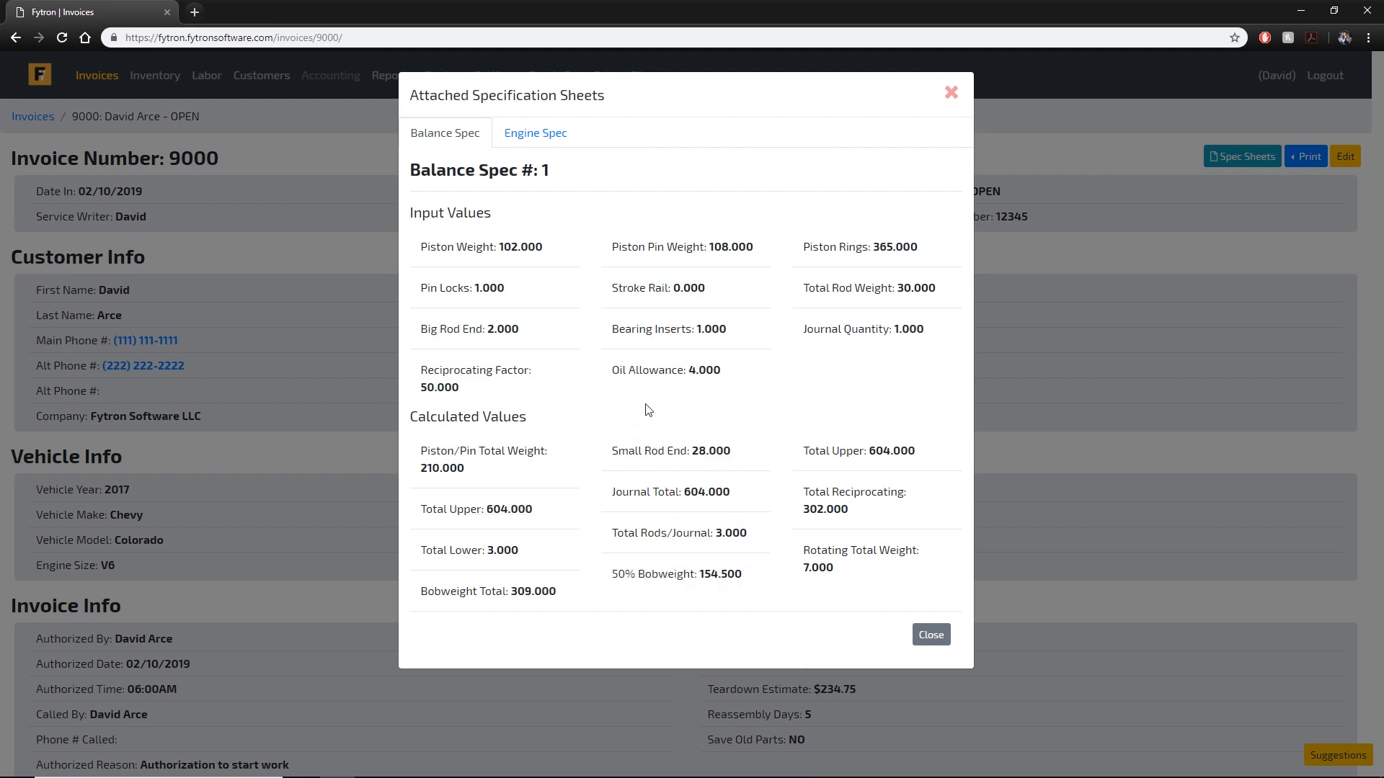
click(532, 140)
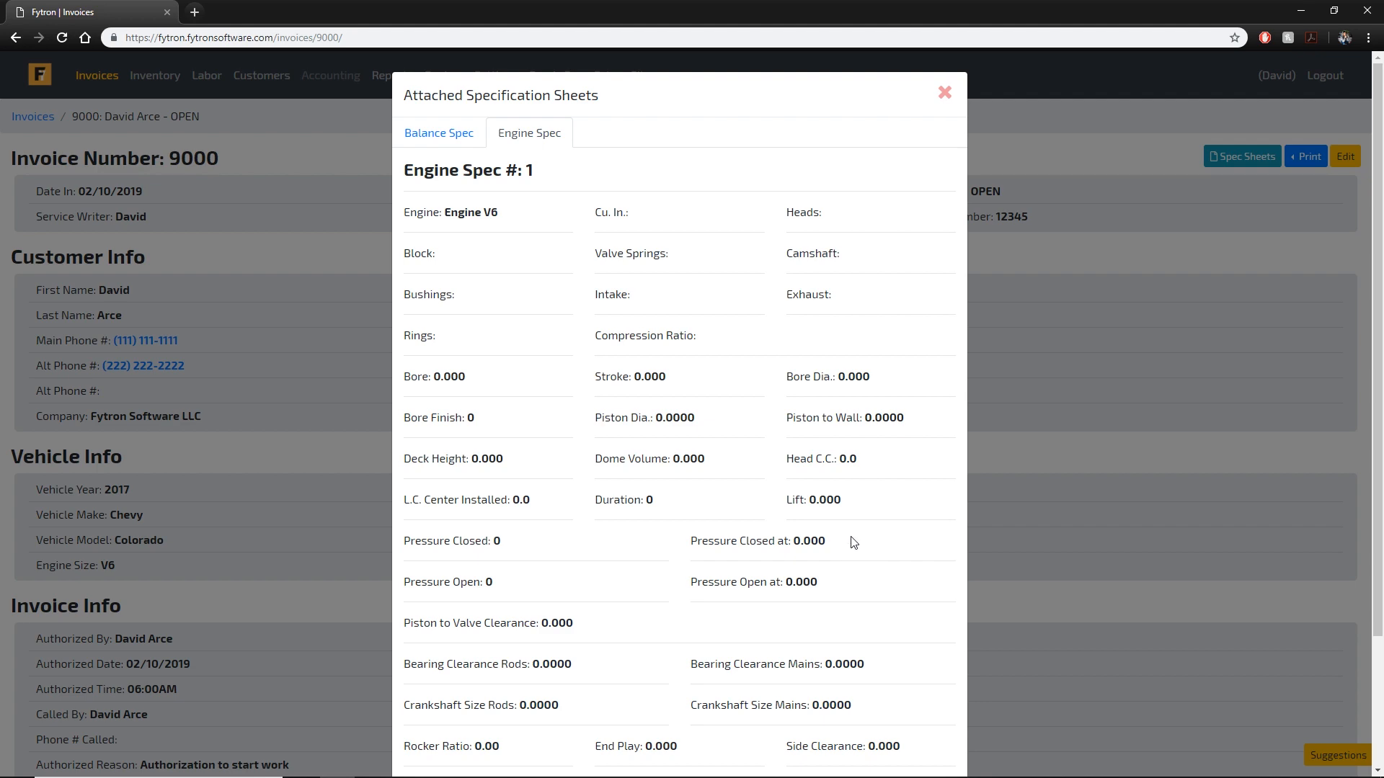
scroll(864, 537, down, 3)
scroll(828, 469, up, 3)
click(947, 99)
click(1305, 157)
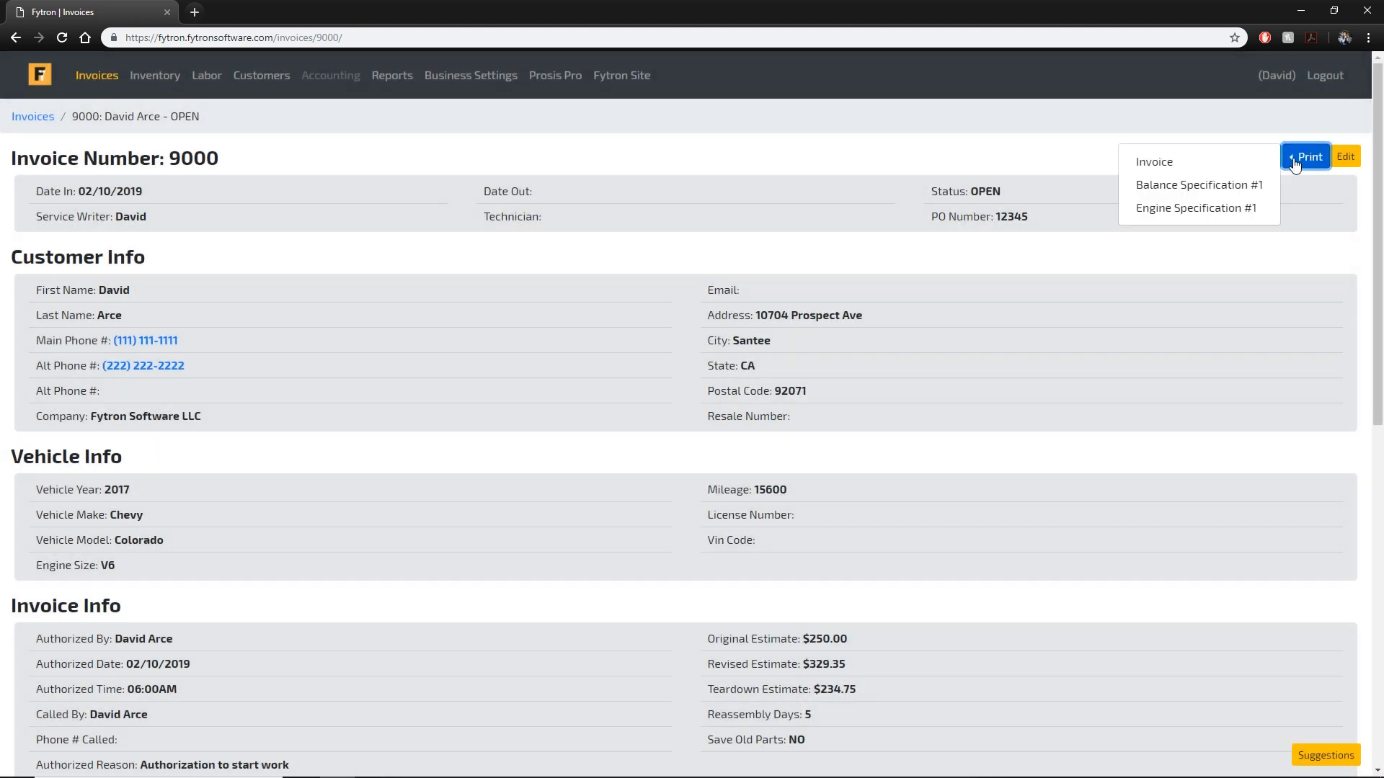
click(1193, 169)
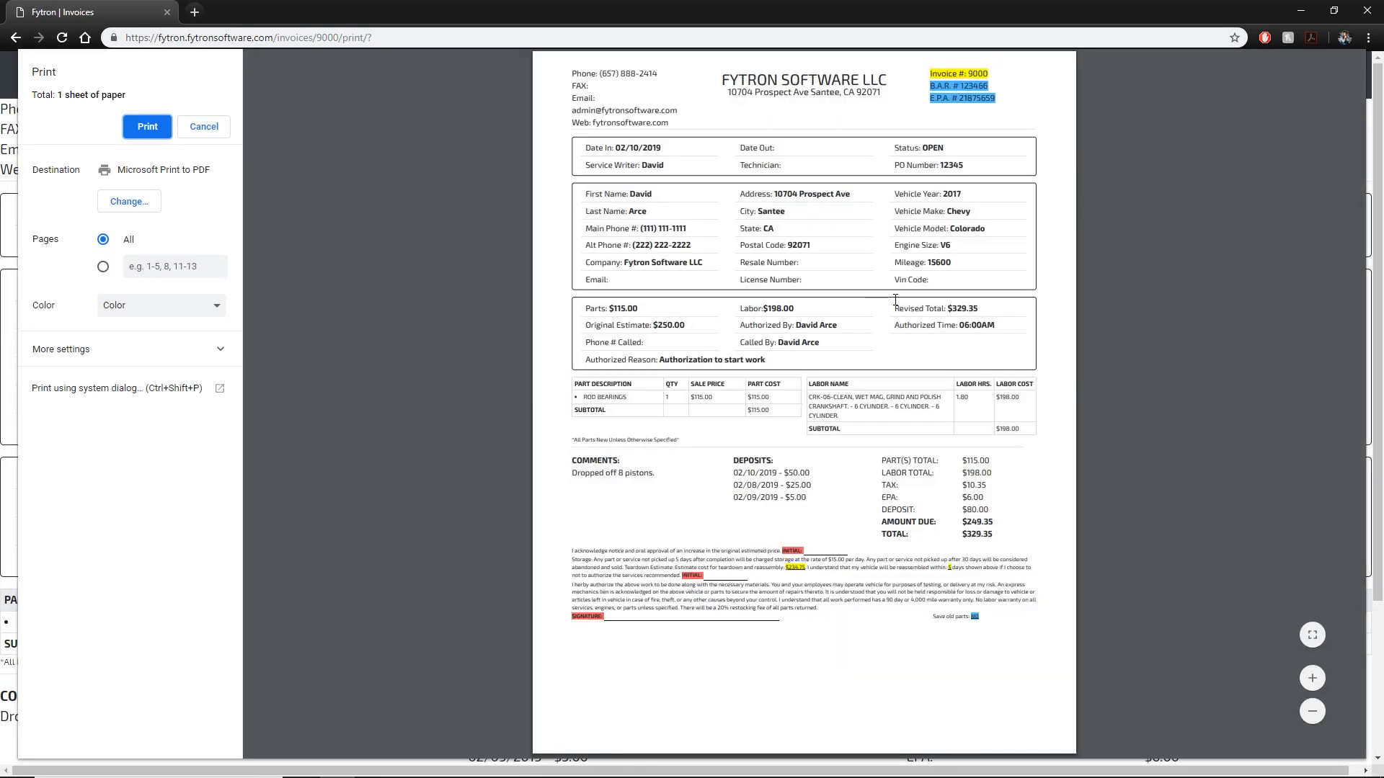
click(828, 616)
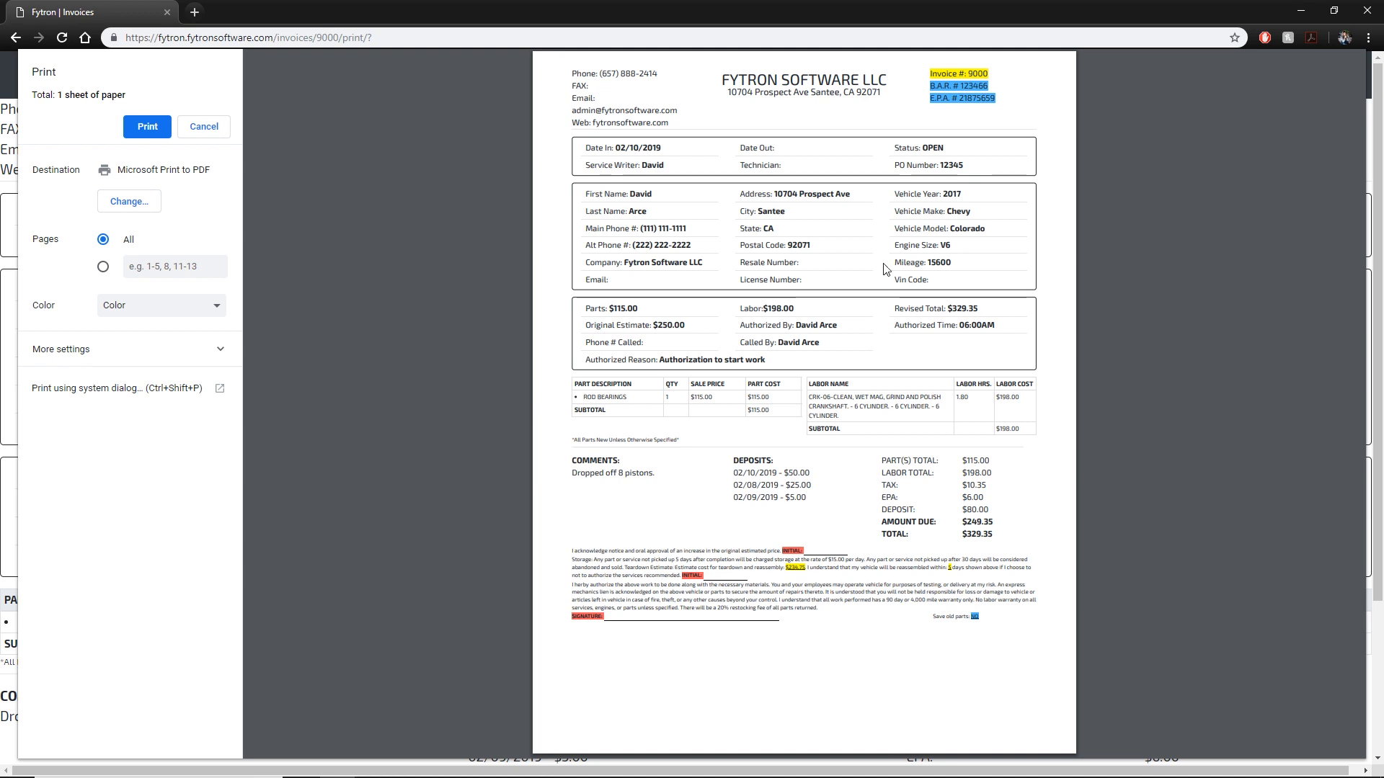
click(155, 351)
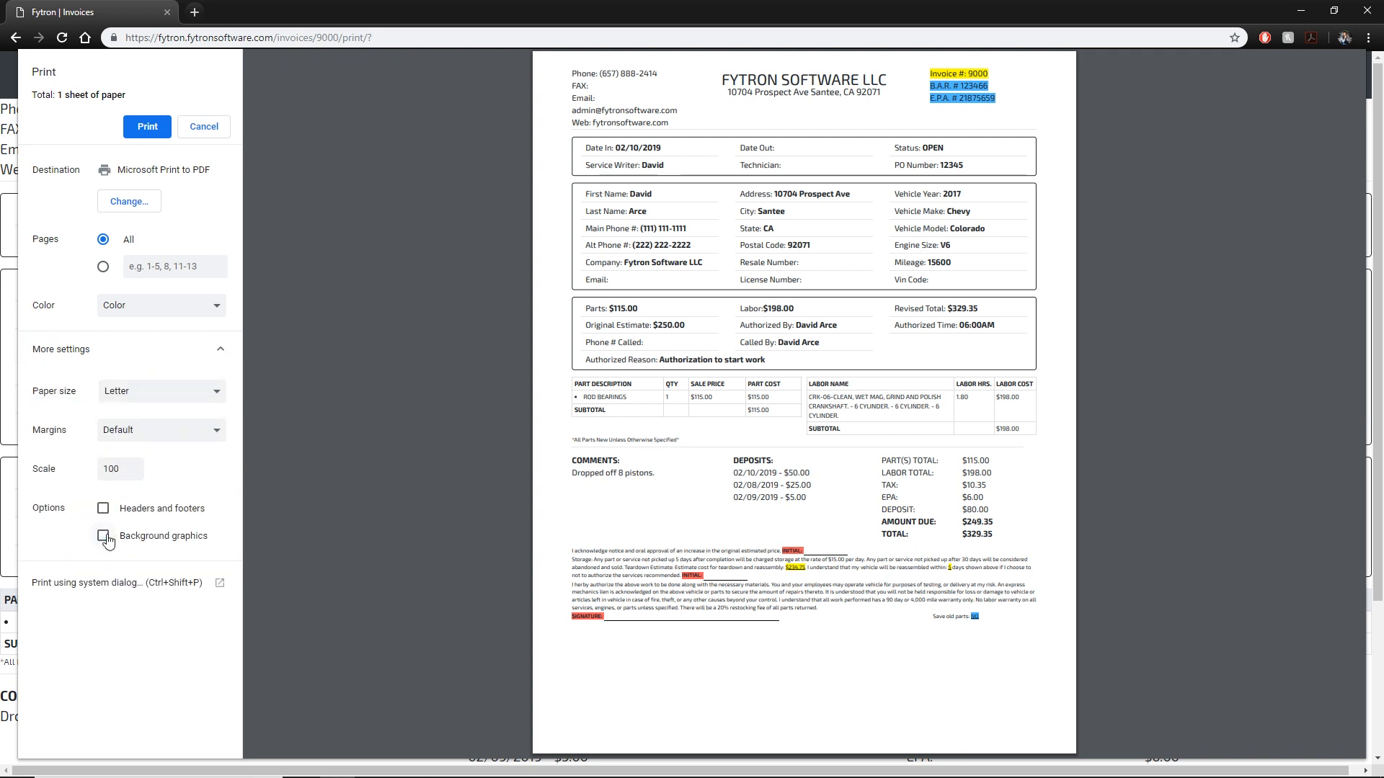
click(104, 538)
click(103, 538)
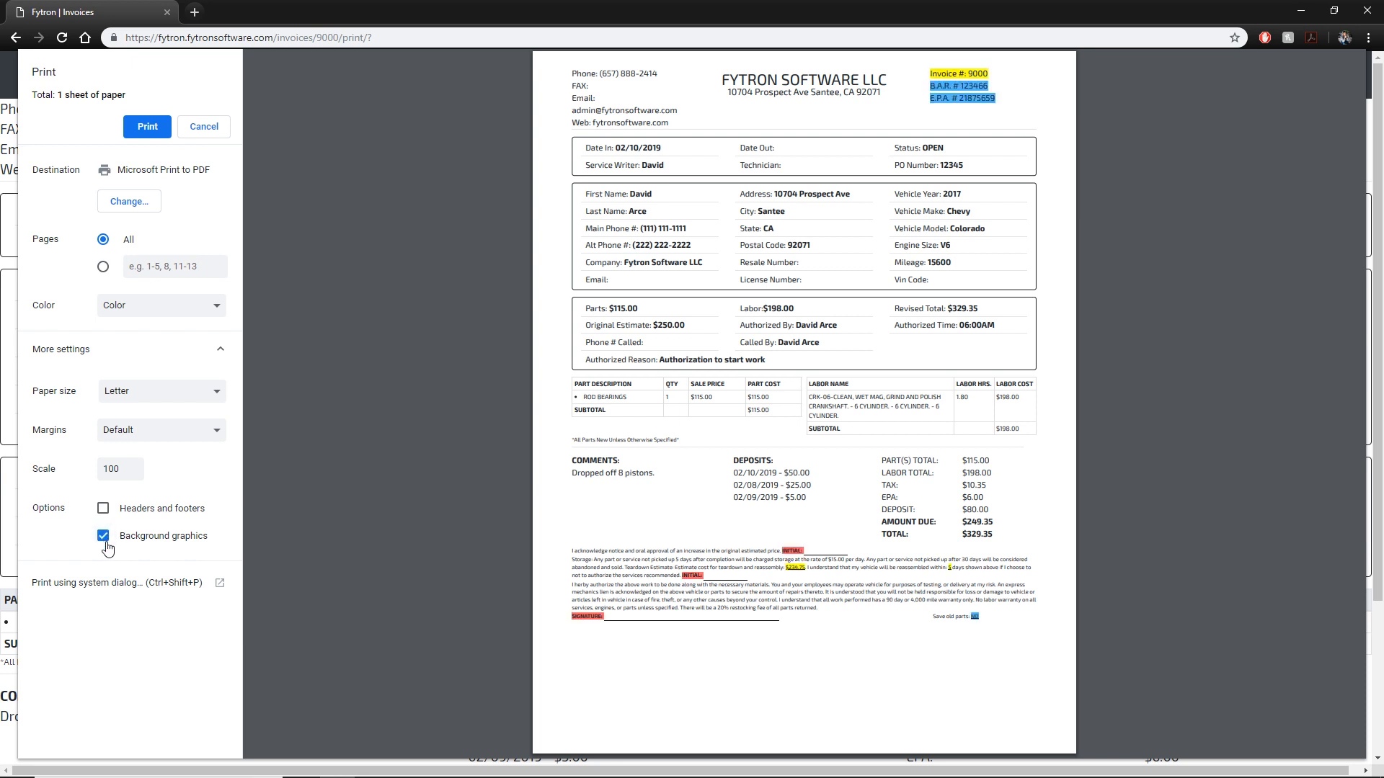
click(104, 511)
click(103, 510)
click(229, 127)
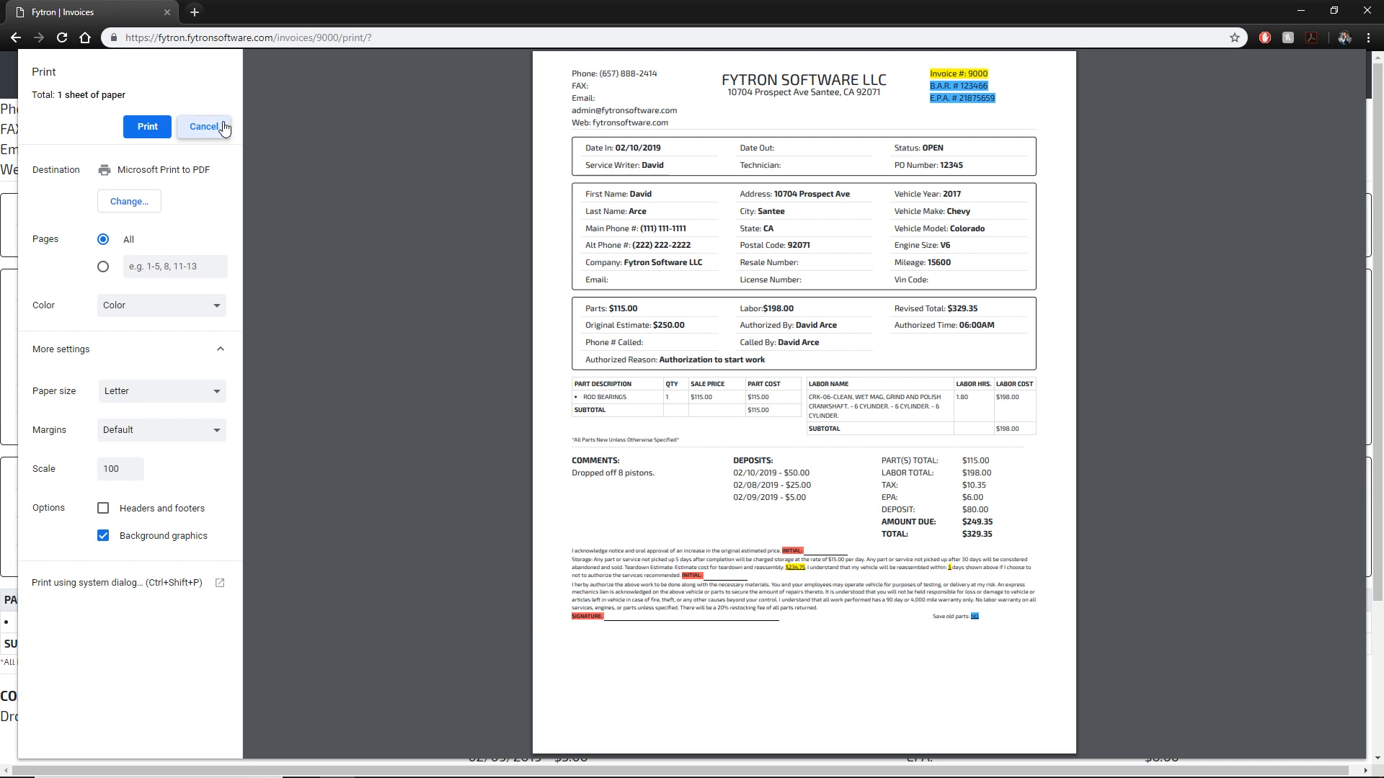
click(202, 127)
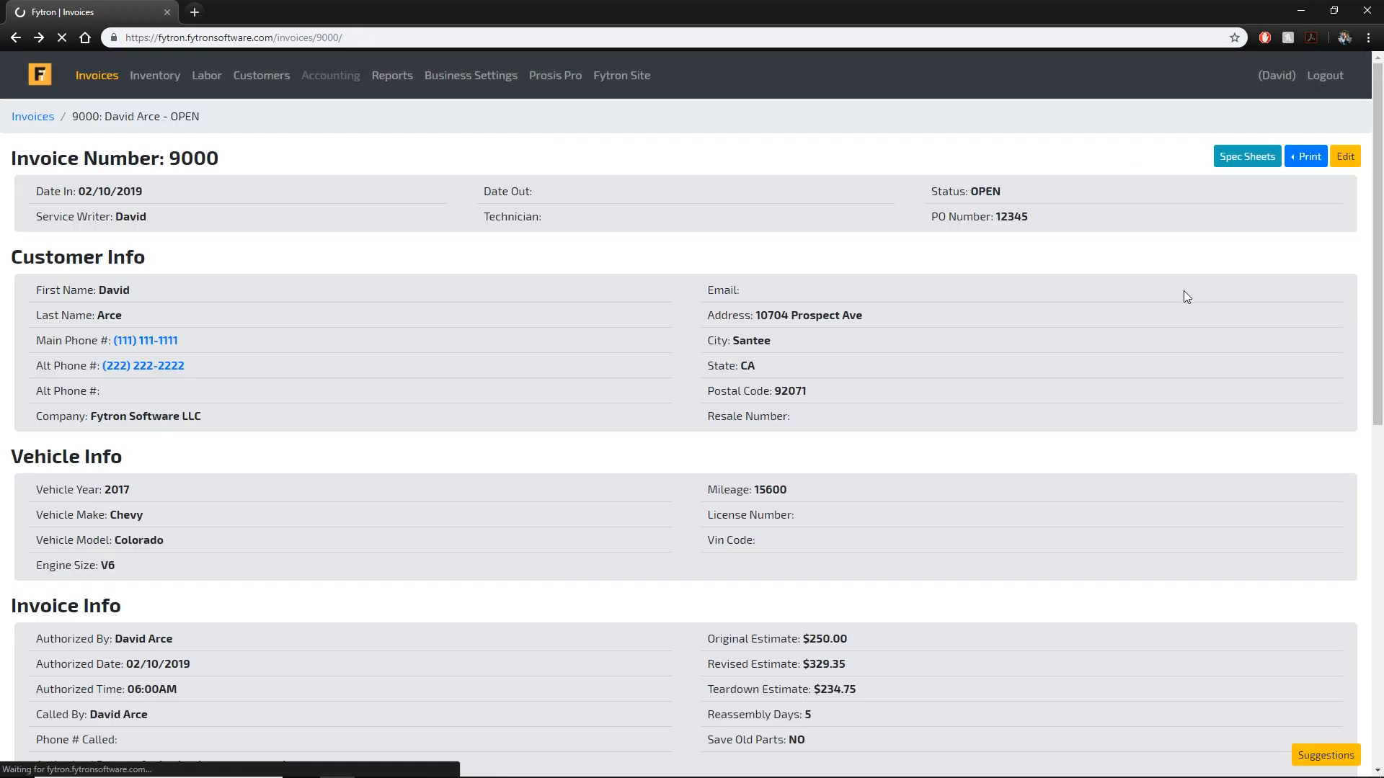
click(1306, 156)
click(1203, 191)
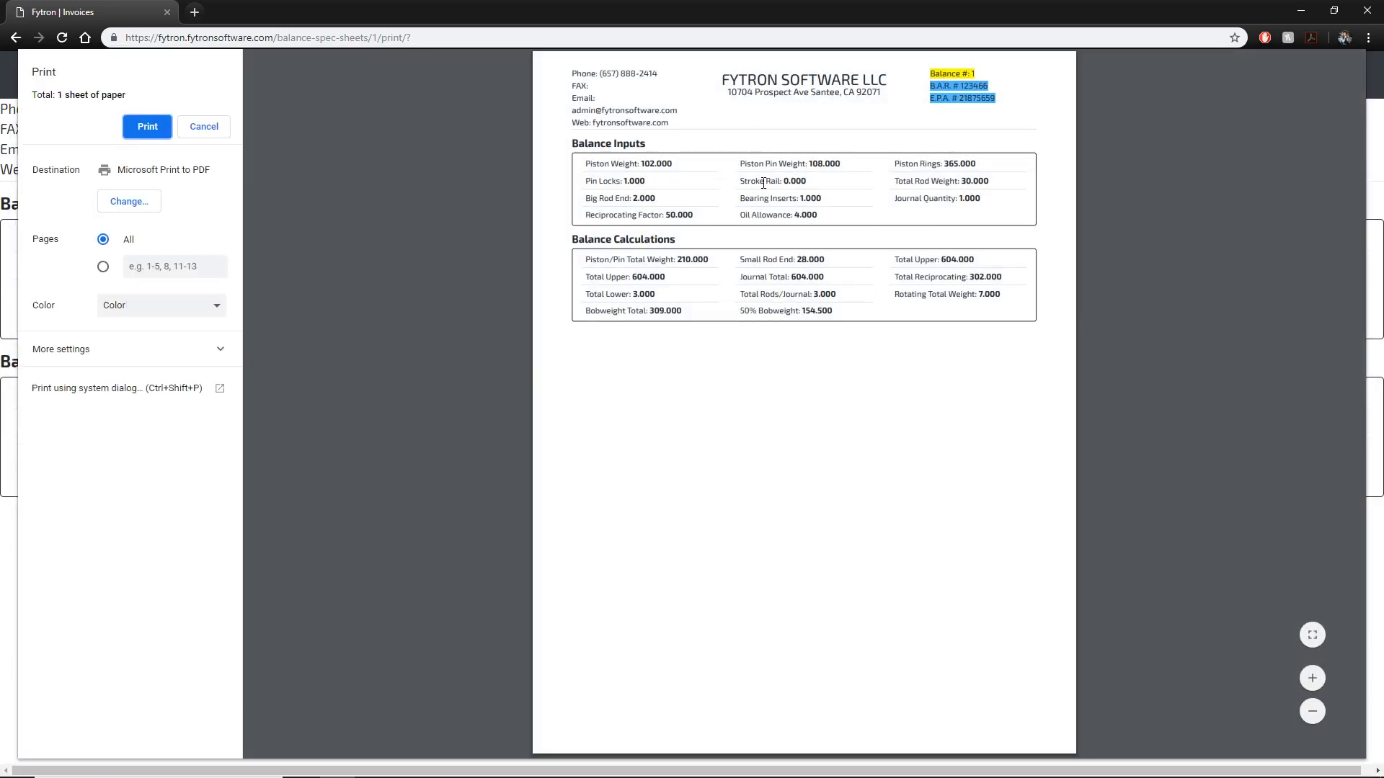
key(Escape)
click(1306, 157)
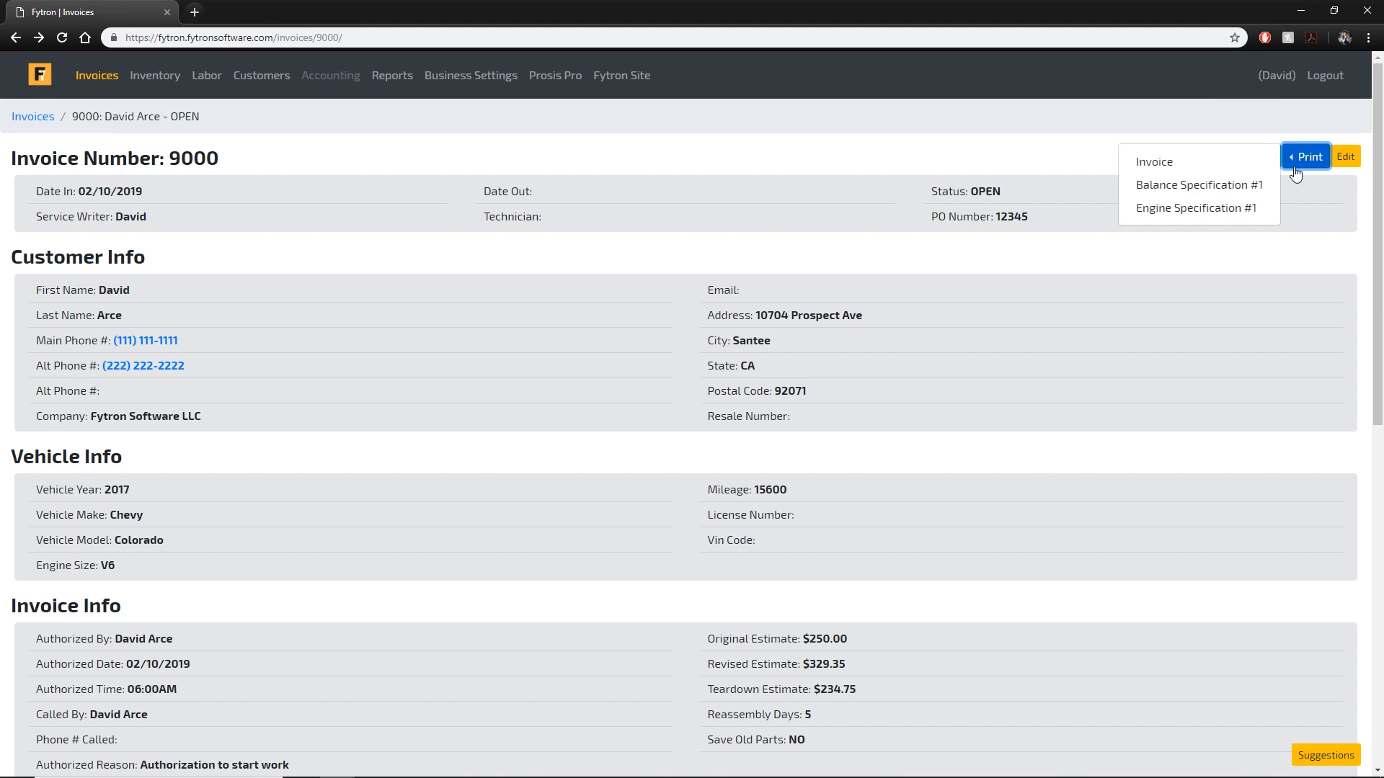
click(1229, 215)
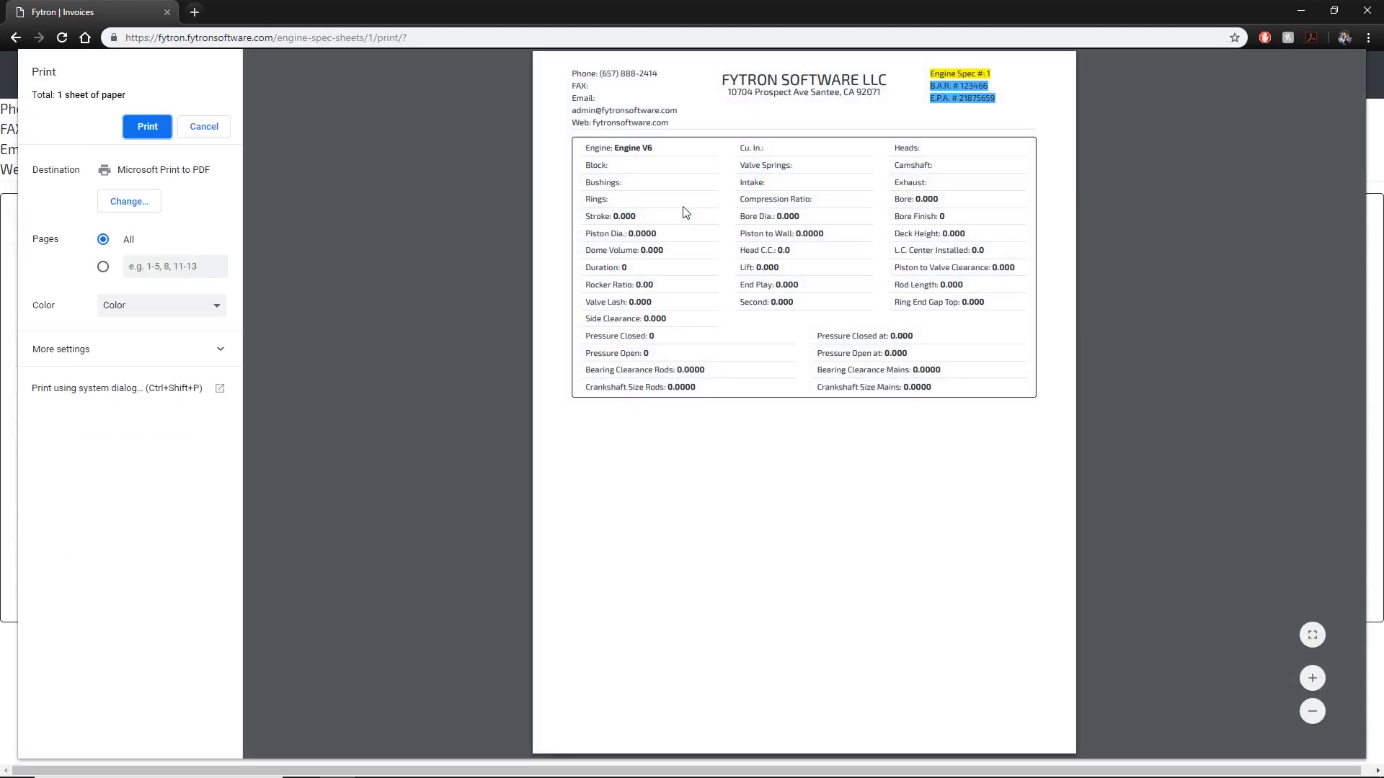
click(205, 127)
scroll(202, 121, down, 10)
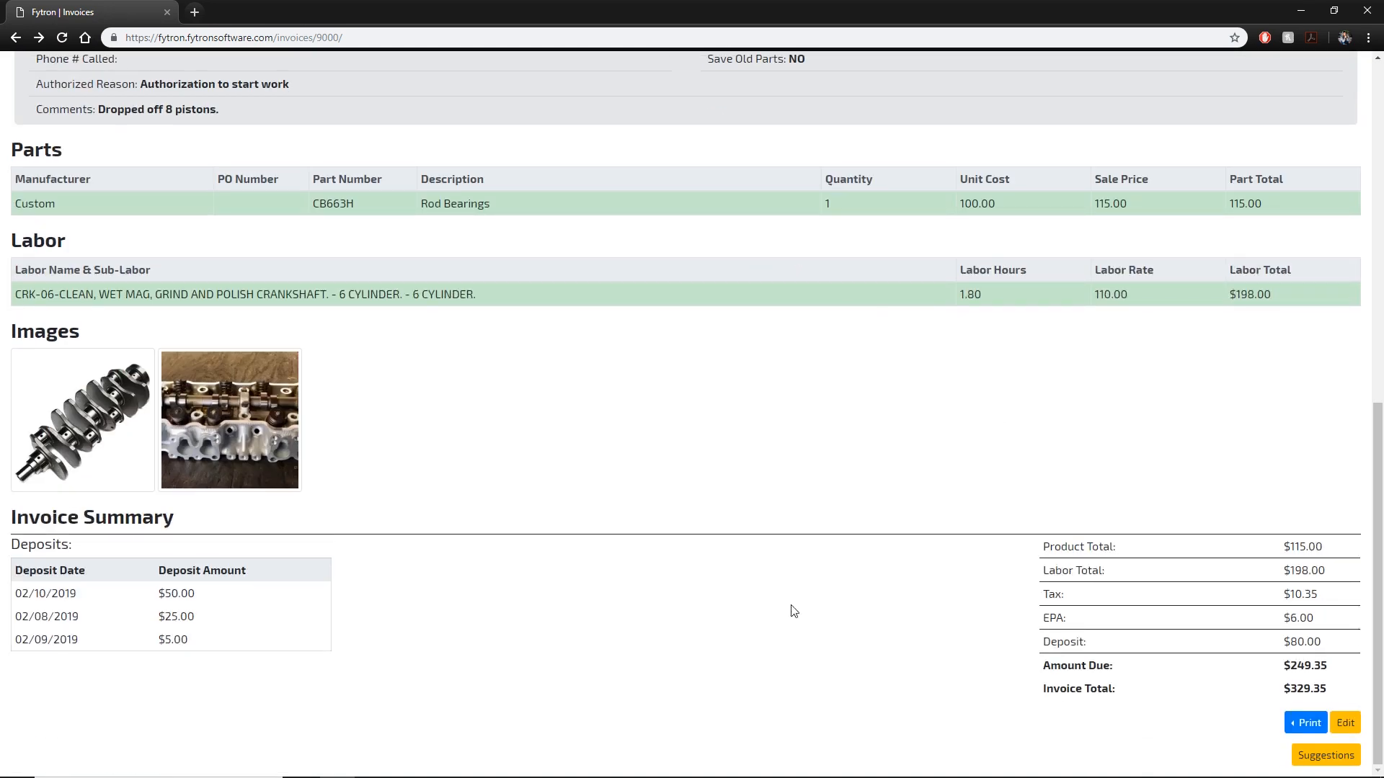
scroll(836, 581, up, 5)
scroll(836, 580, up, 2)
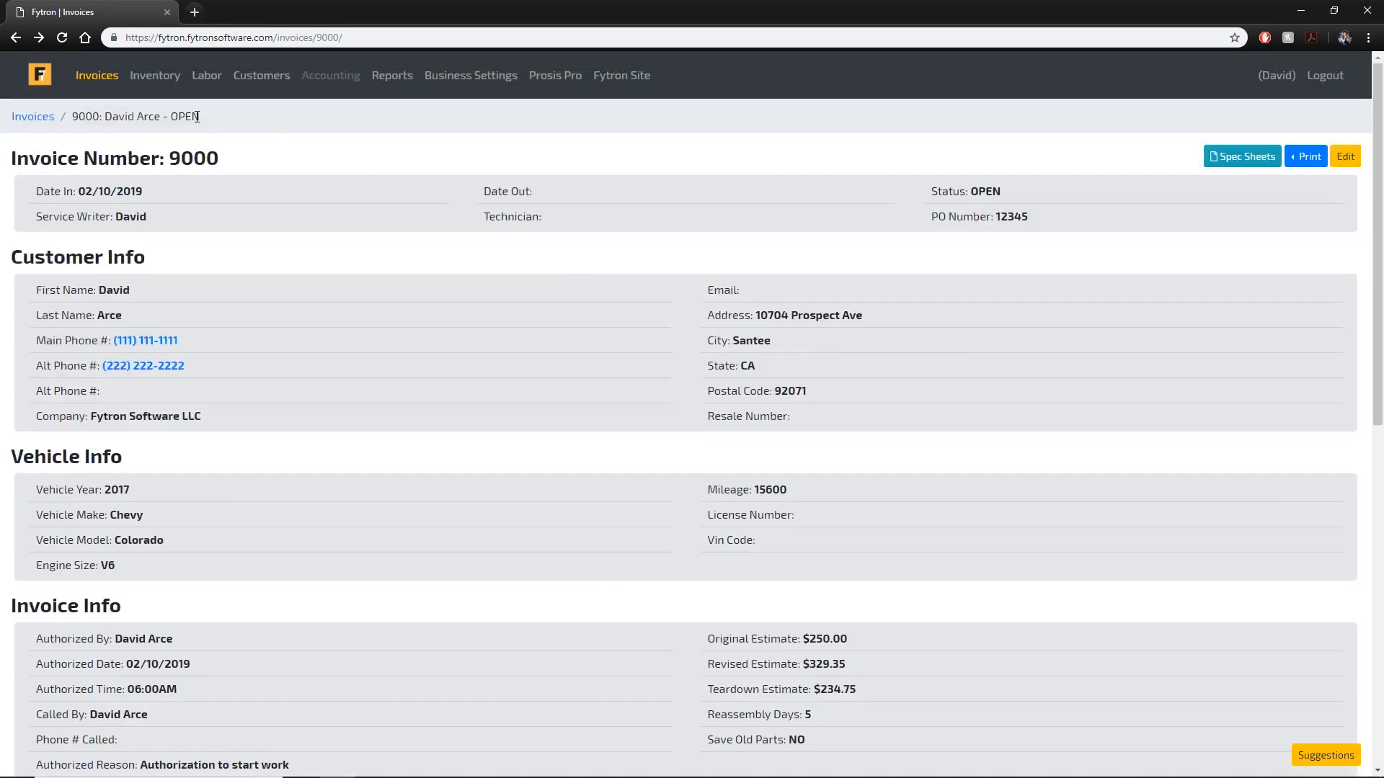
Save invoice 9000 as CLOSED with date-out 02/11/2019 and return to the invoice list.
click(101, 80)
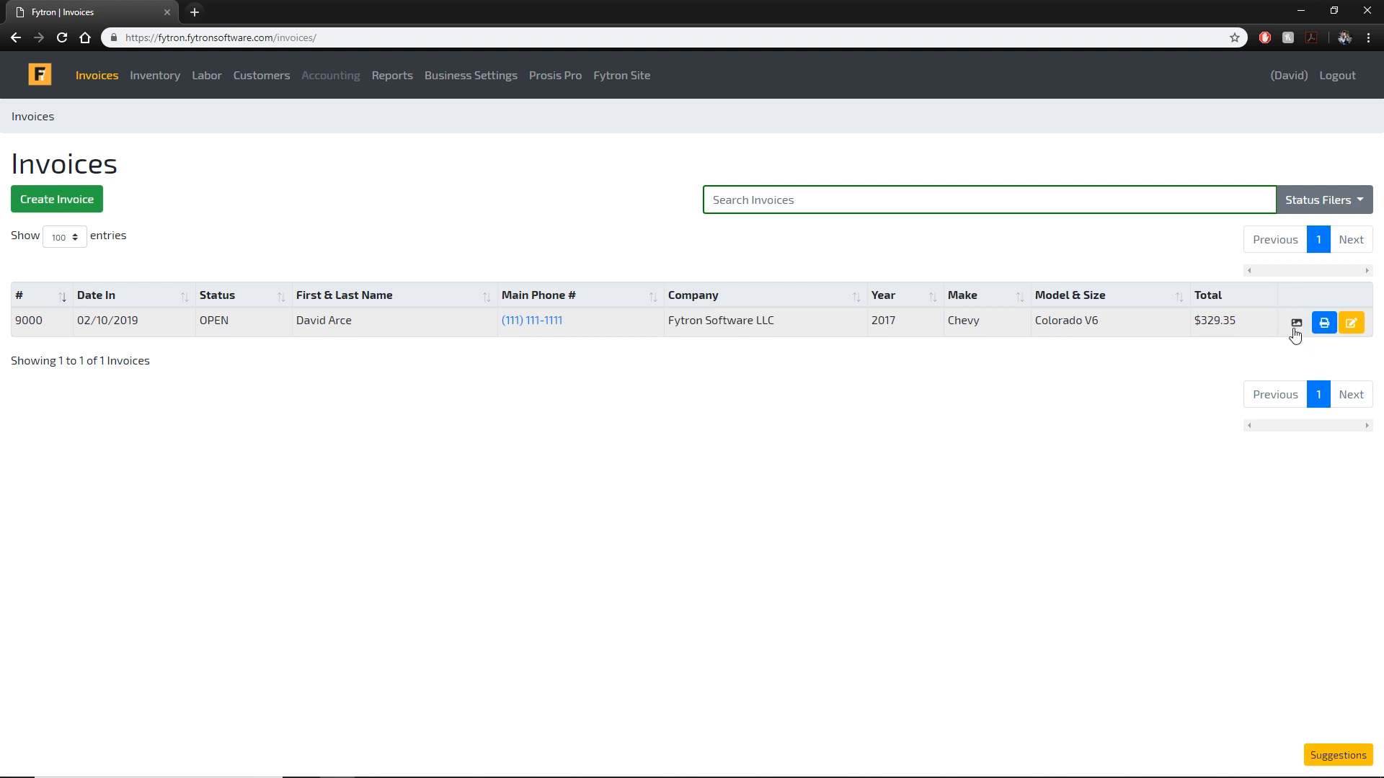
click(1352, 323)
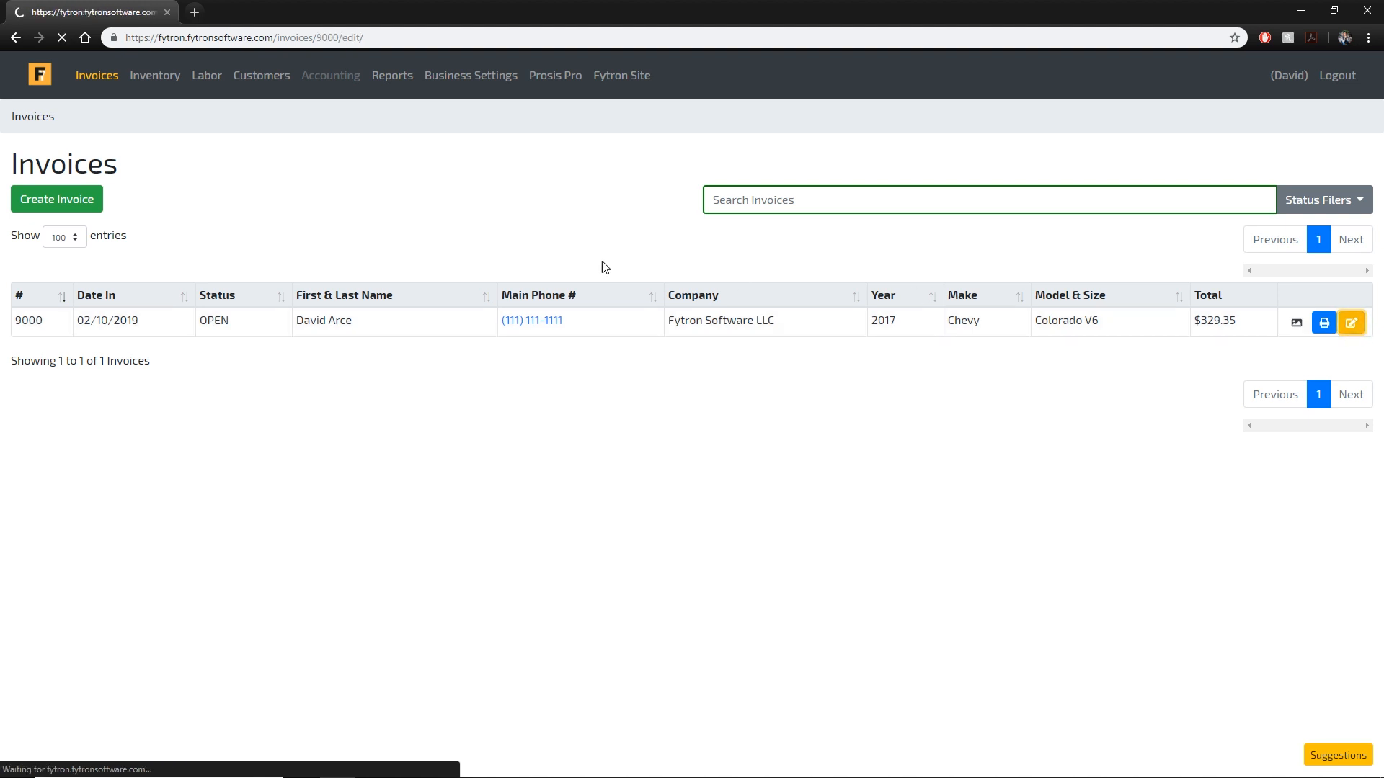
click(603, 244)
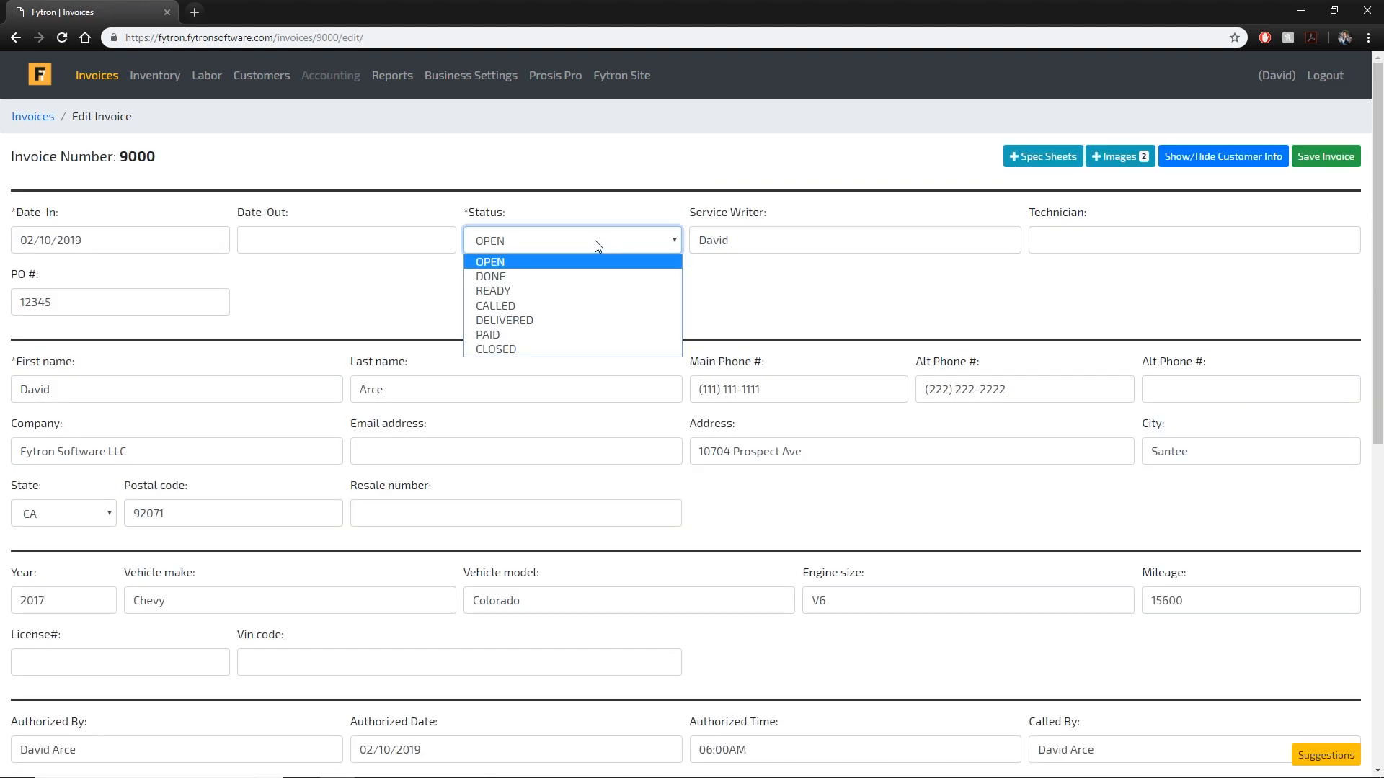
click(562, 350)
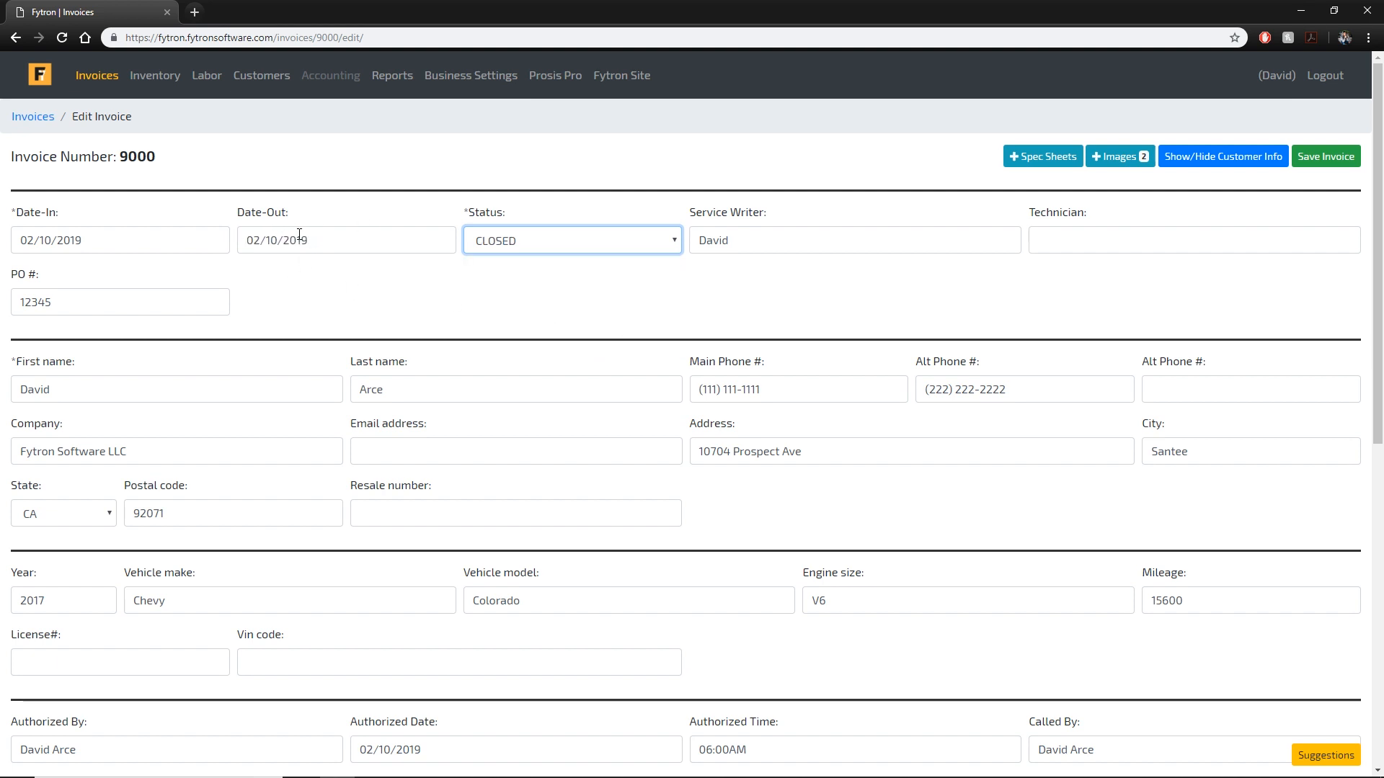
click(347, 248)
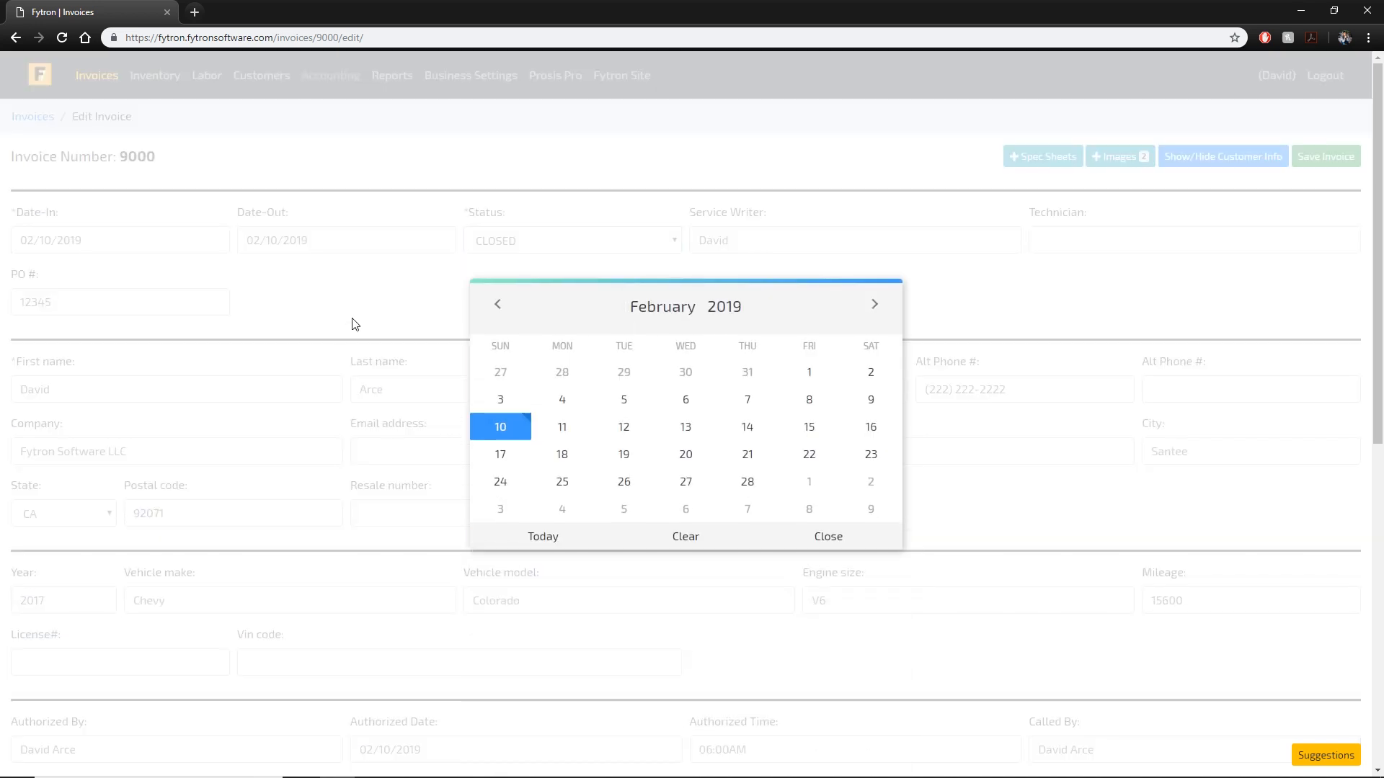
click(569, 419)
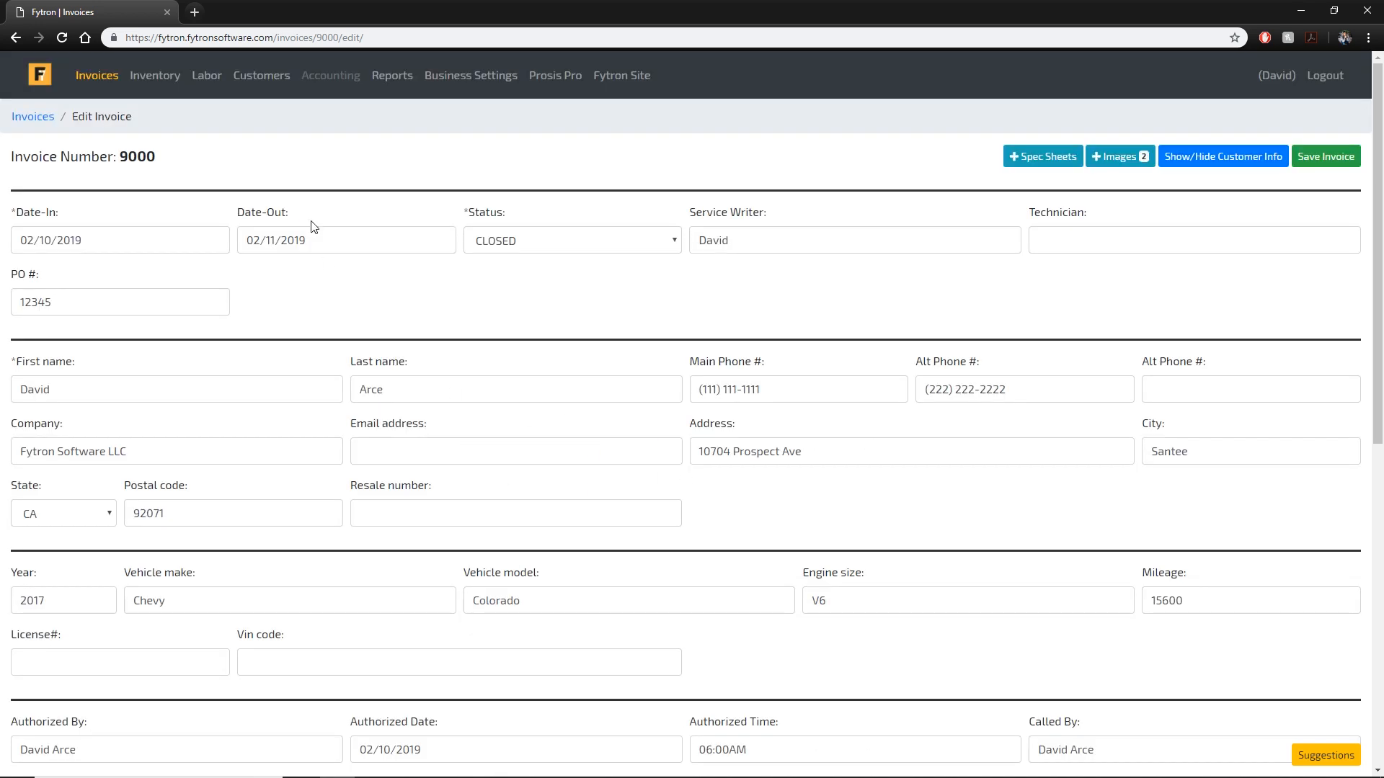
click(1332, 165)
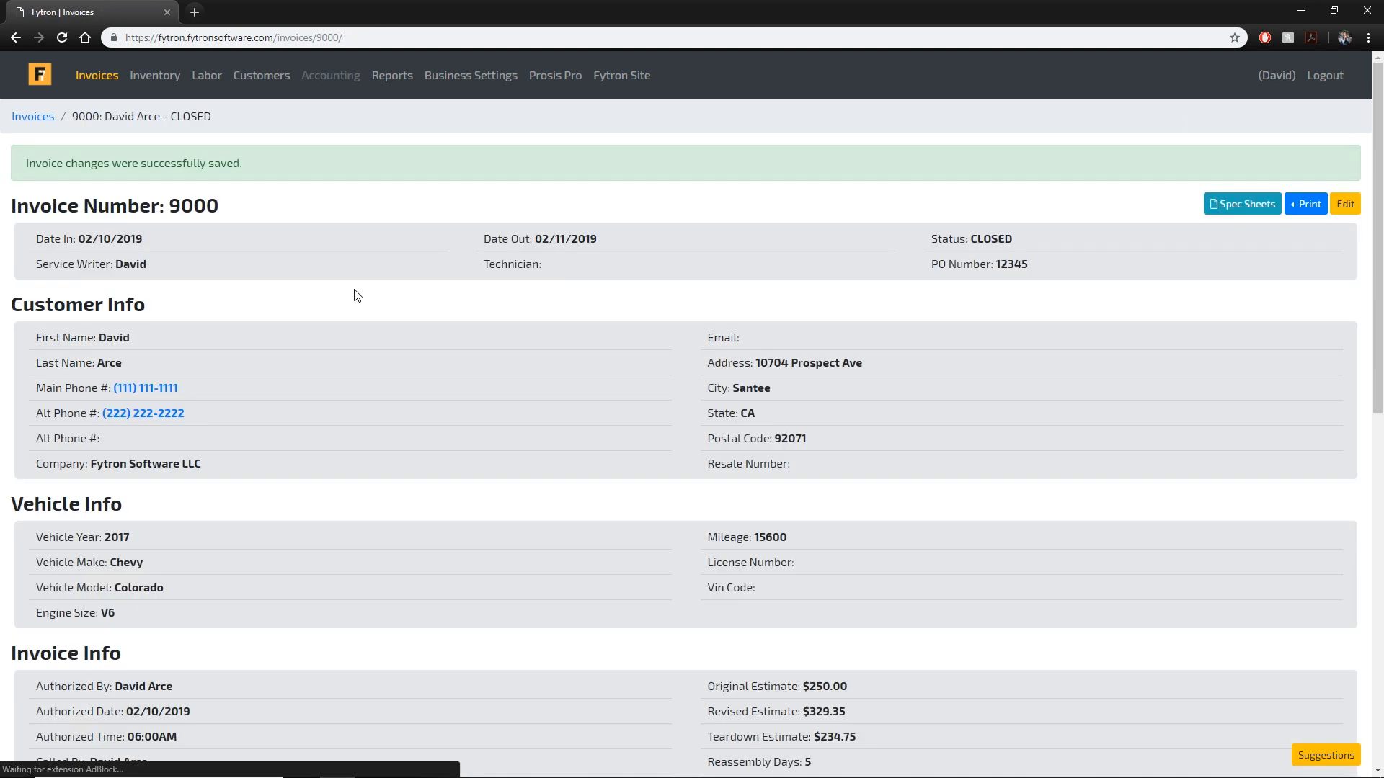
click(48, 127)
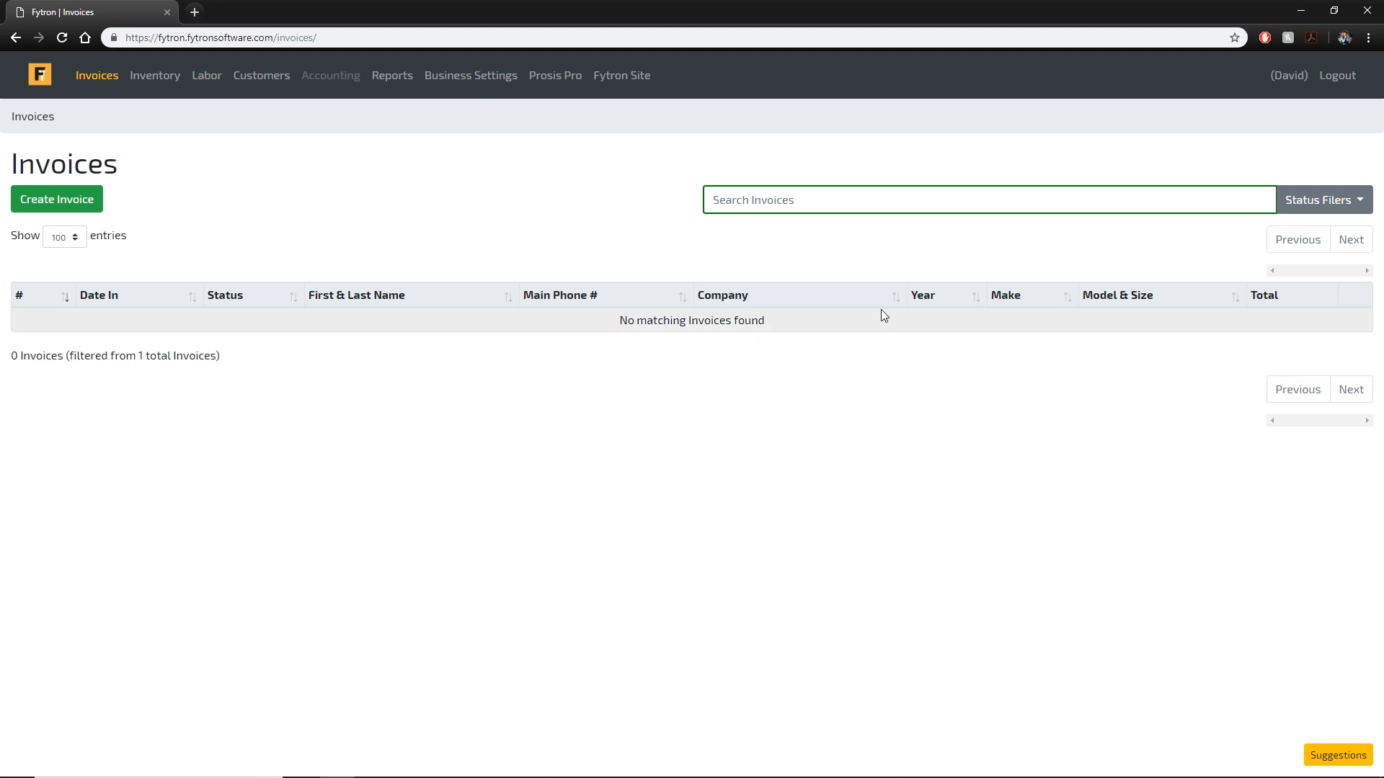
Turn on the Closed status filter so closed invoice 9000 appears in the list.
click(1321, 202)
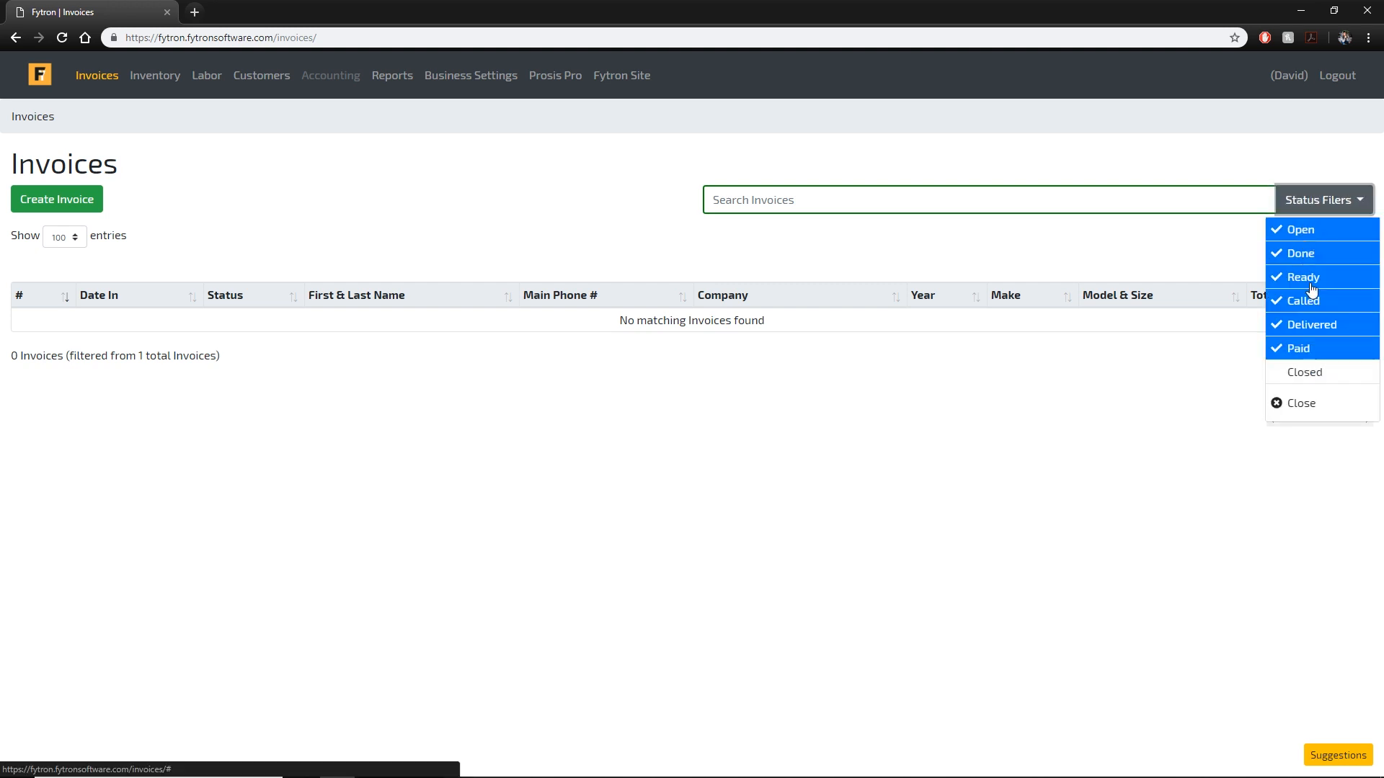
click(1316, 374)
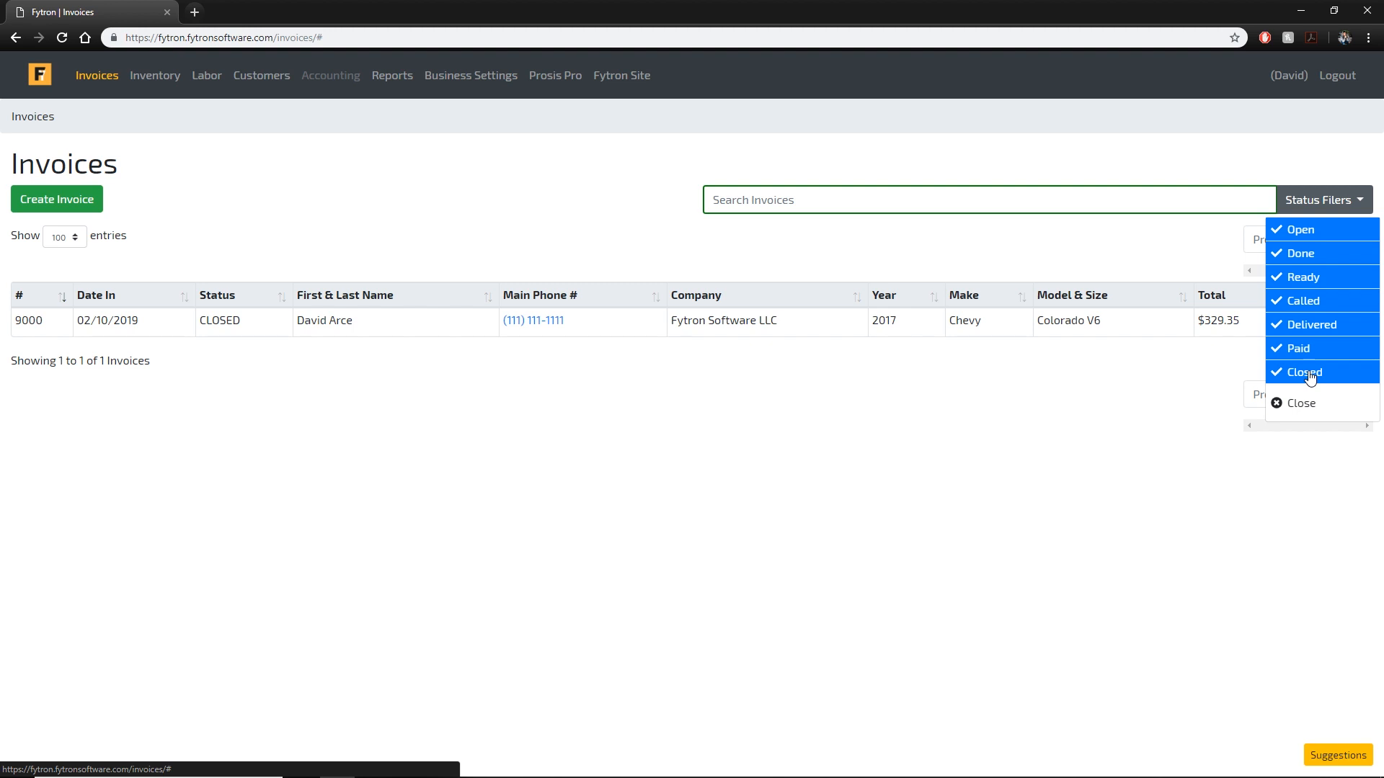
click(1084, 202)
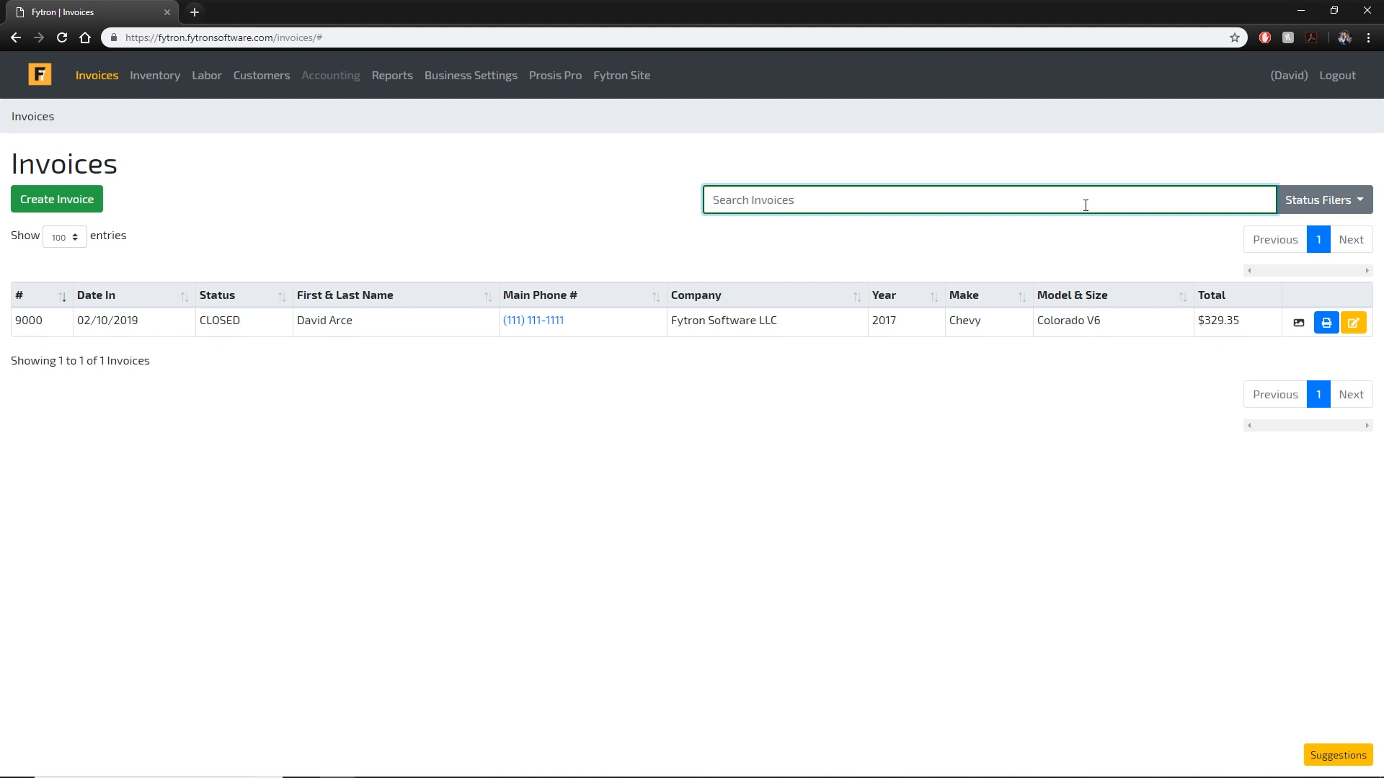
text(c)
key(BackSpace)
key(BackSpace)
key(BackSpace)
key(BackSpace)
key(BackSpace)
text(robert)
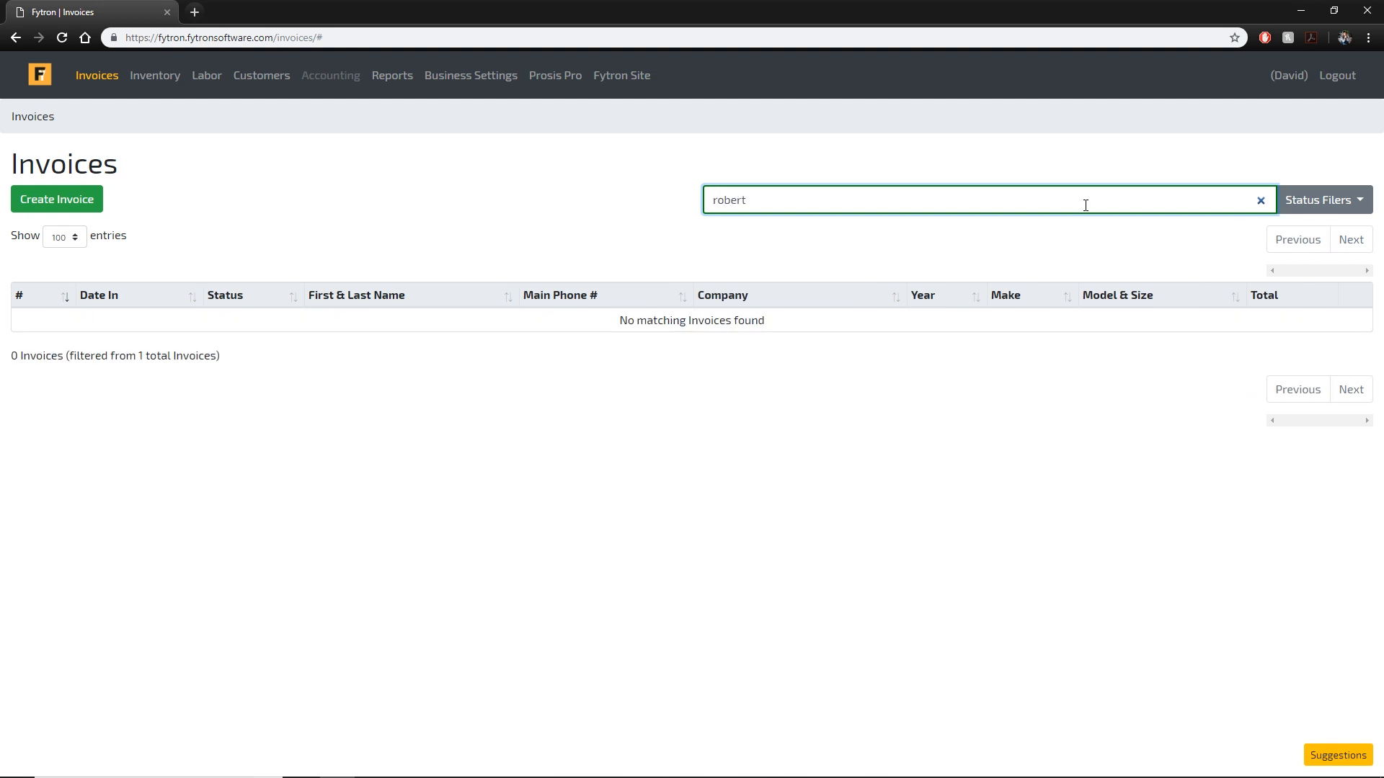
key(ctrl+a)
key(BackSpace)
text(V)
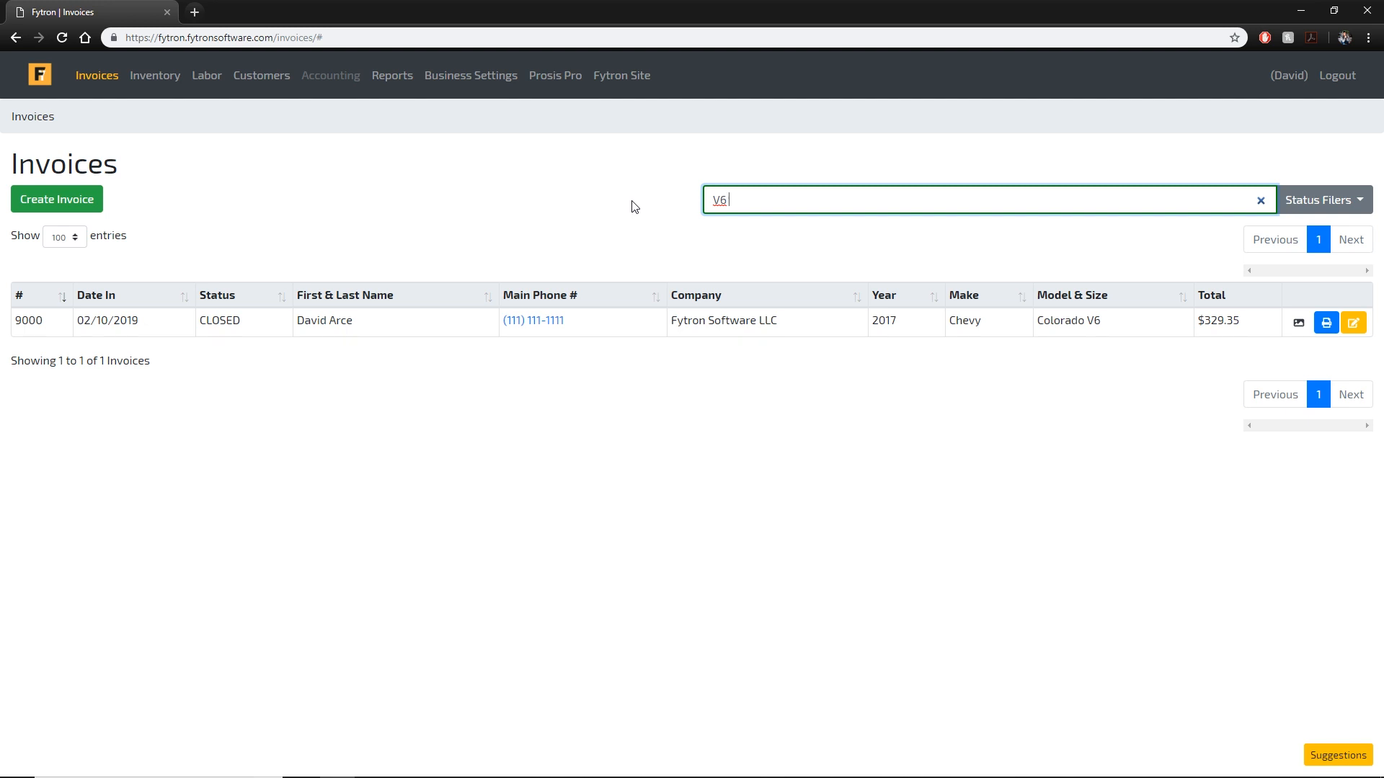
key(BackSpace)
text(robert Davi)
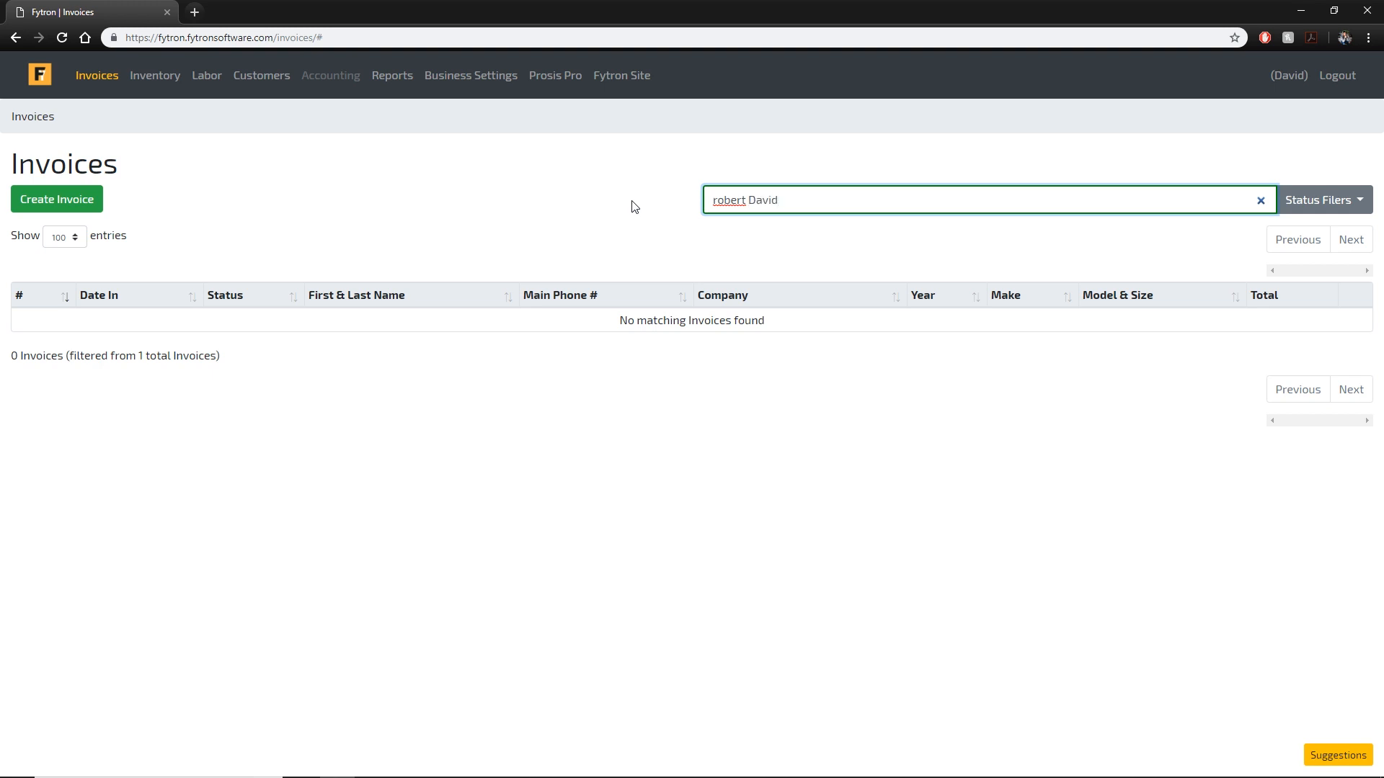
key(ctrl+BackSpace)
key(ctrl+BackSpace)
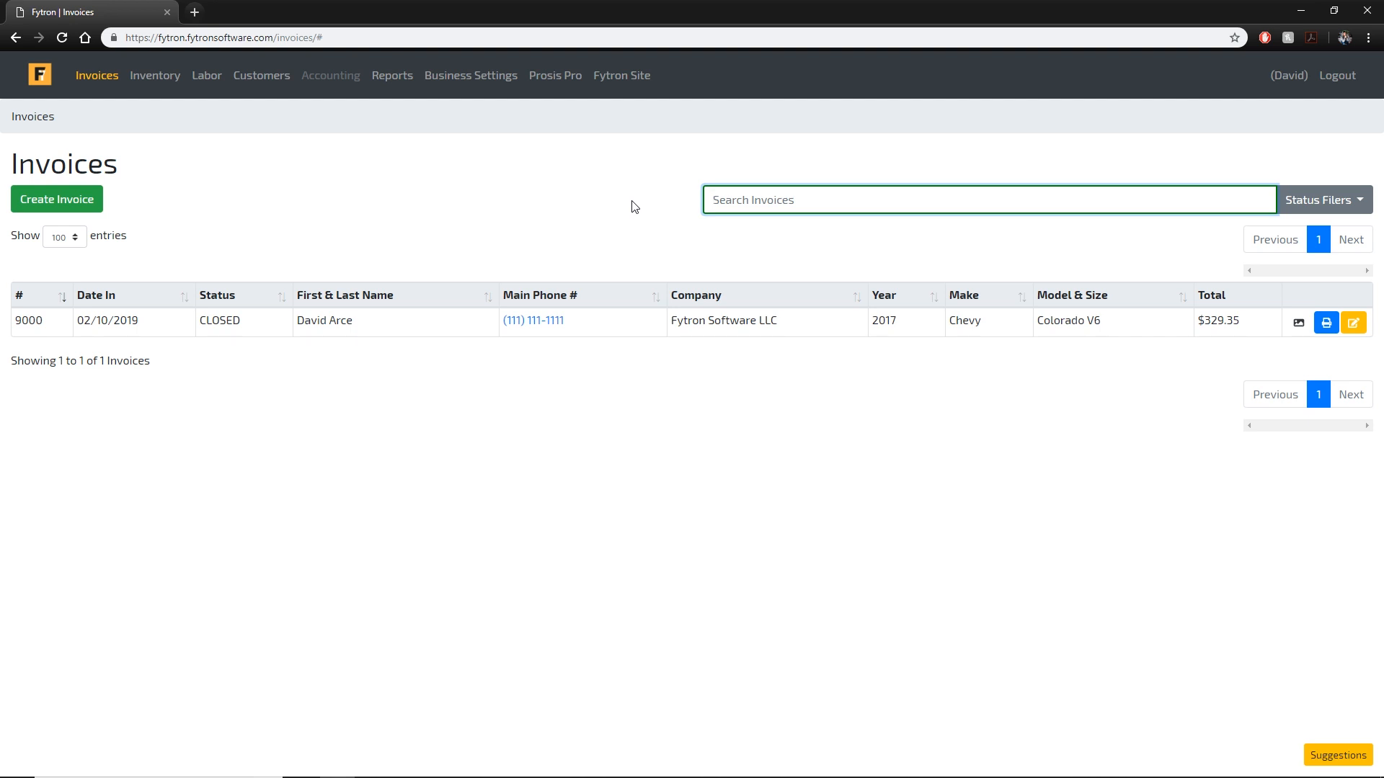
text(David Fytron Software 201)
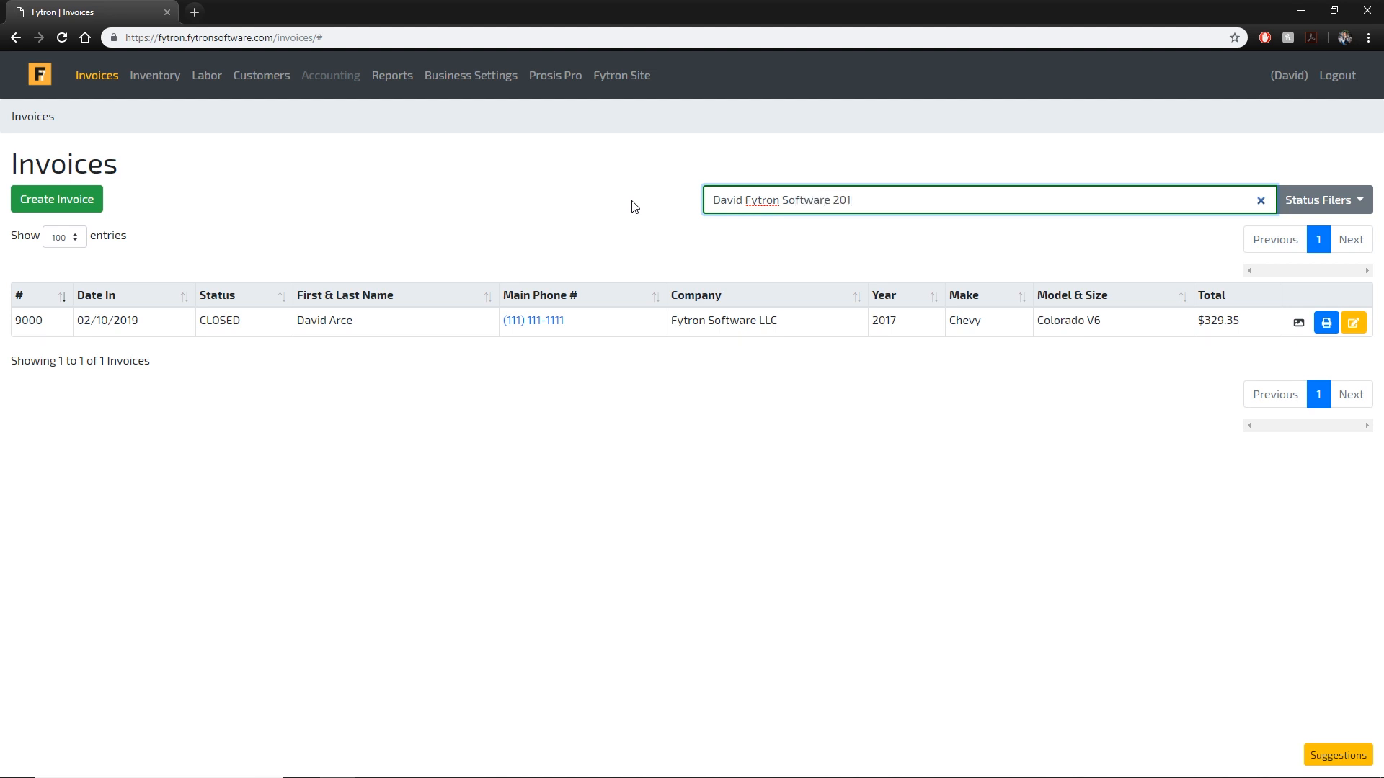
text(6)
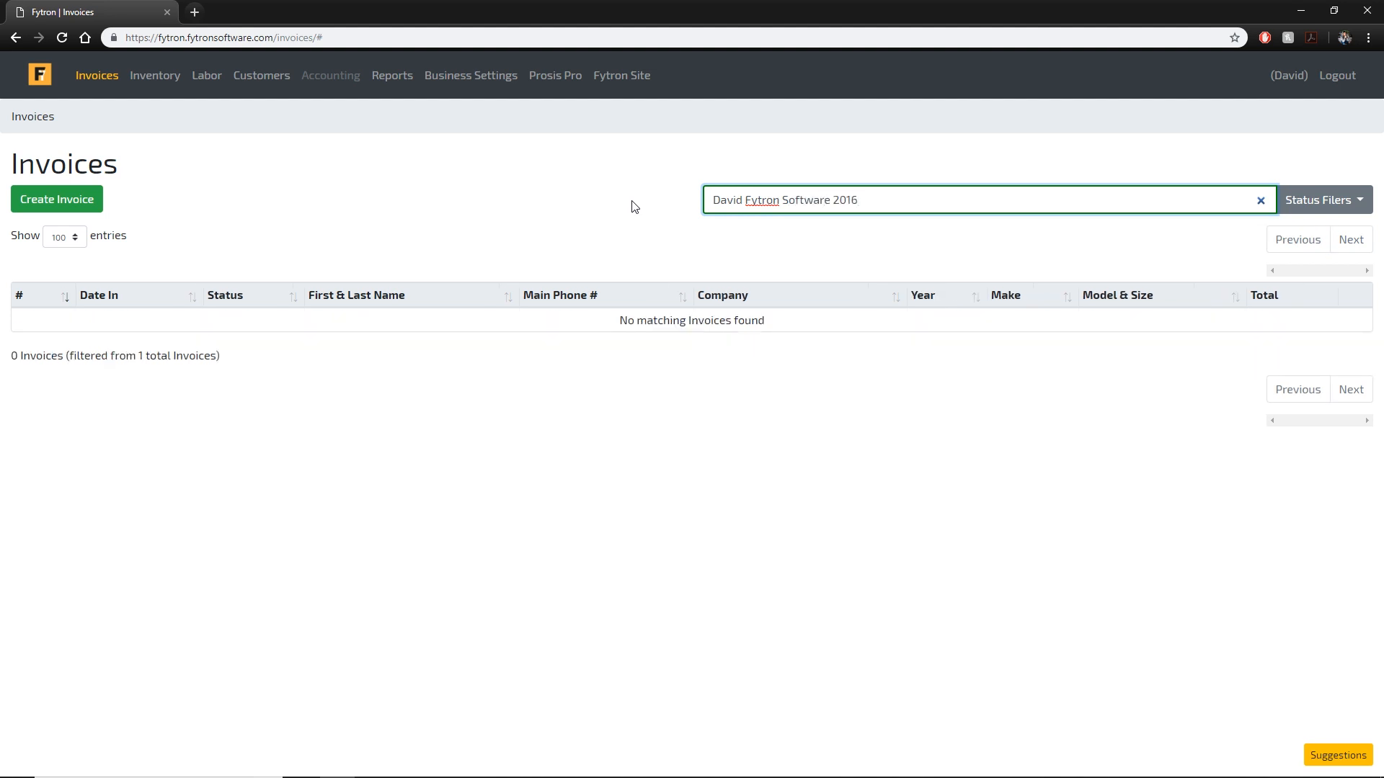
key(BackSpace)
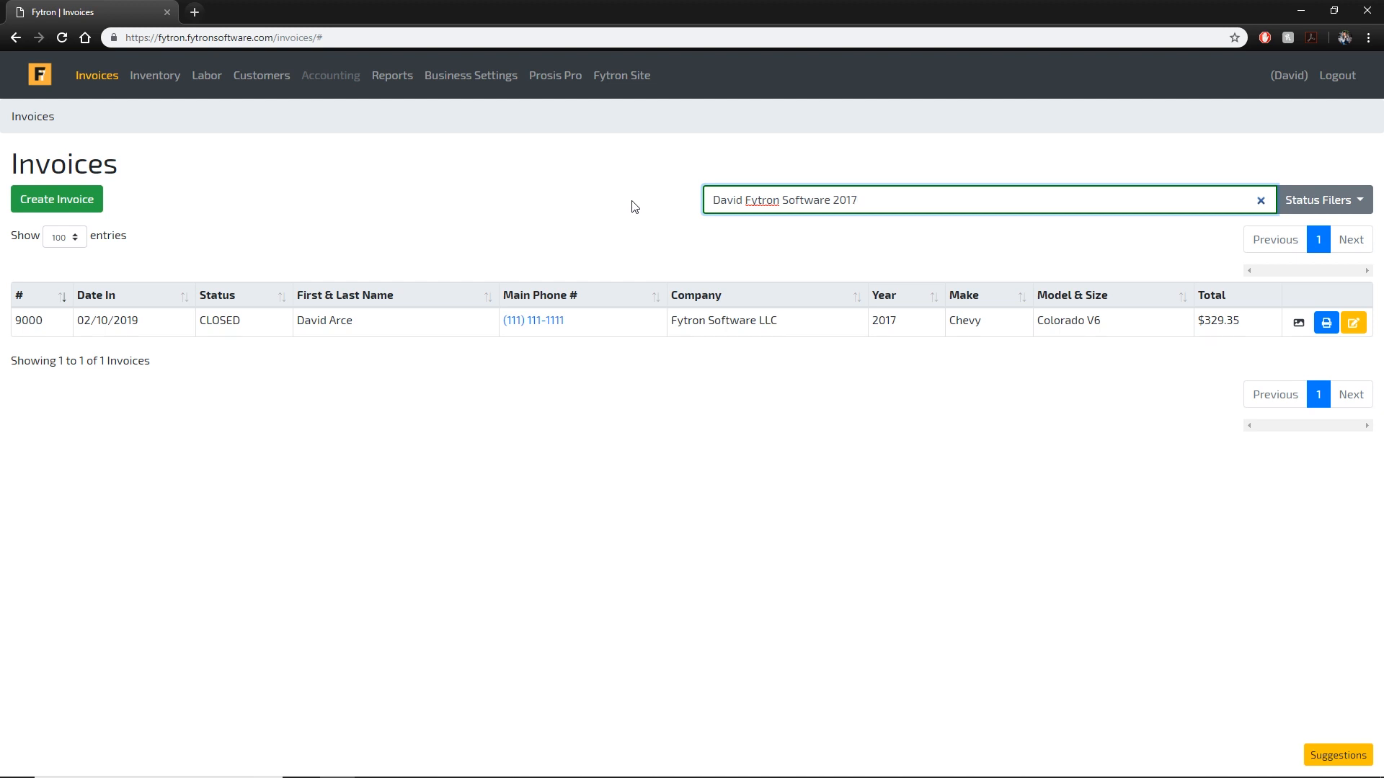
text(7)
triple_click(895, 193)
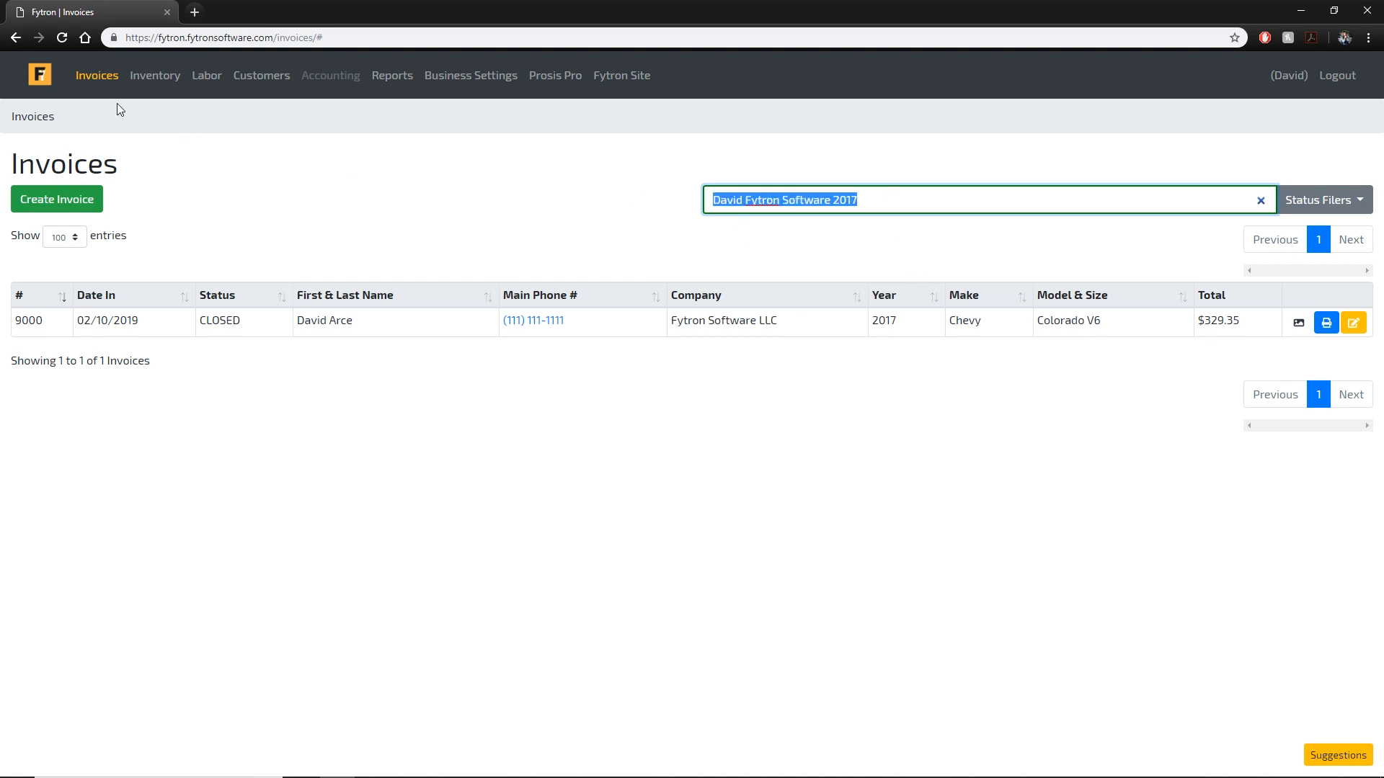
key(BackSpace)
click(825, 251)
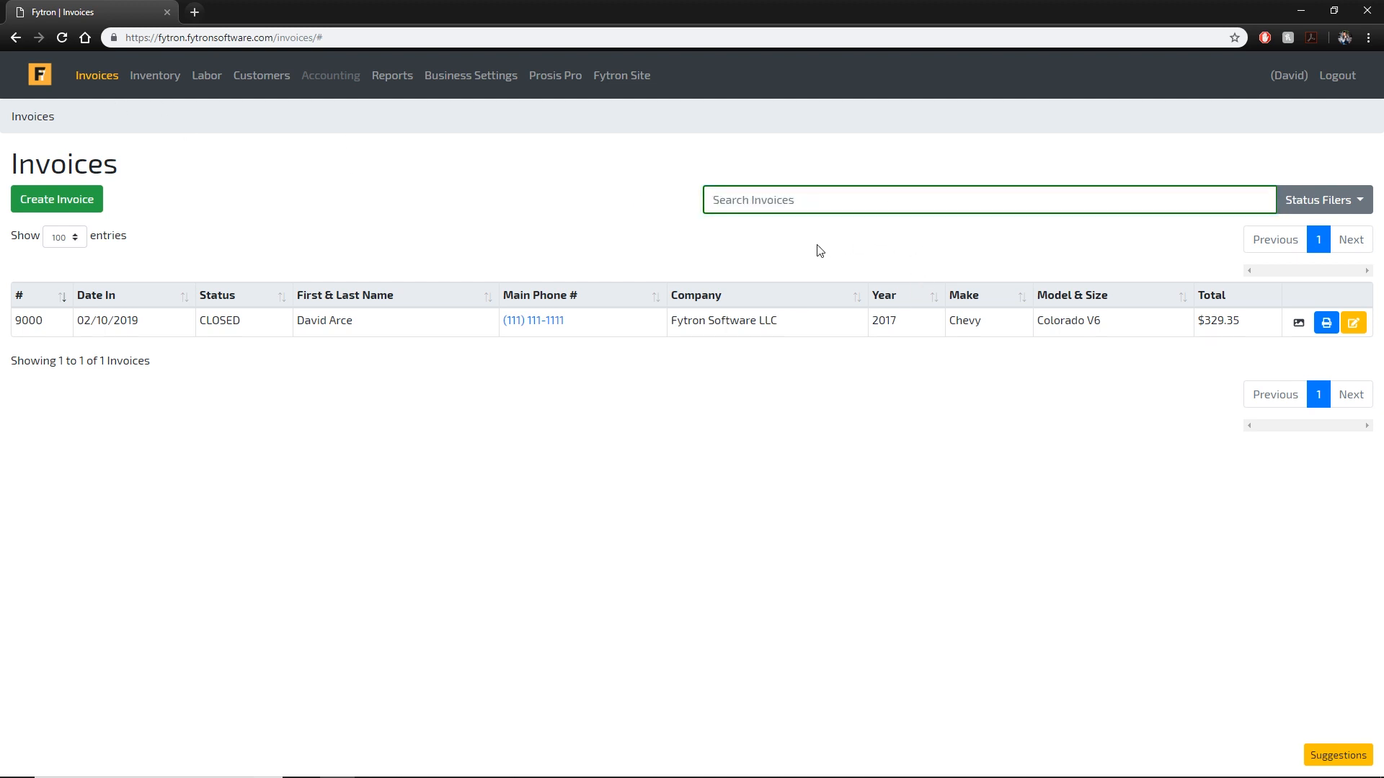
Sort the invoice list by First & Last Name, Status, Year, then Model & Size.
click(493, 302)
click(488, 303)
click(487, 302)
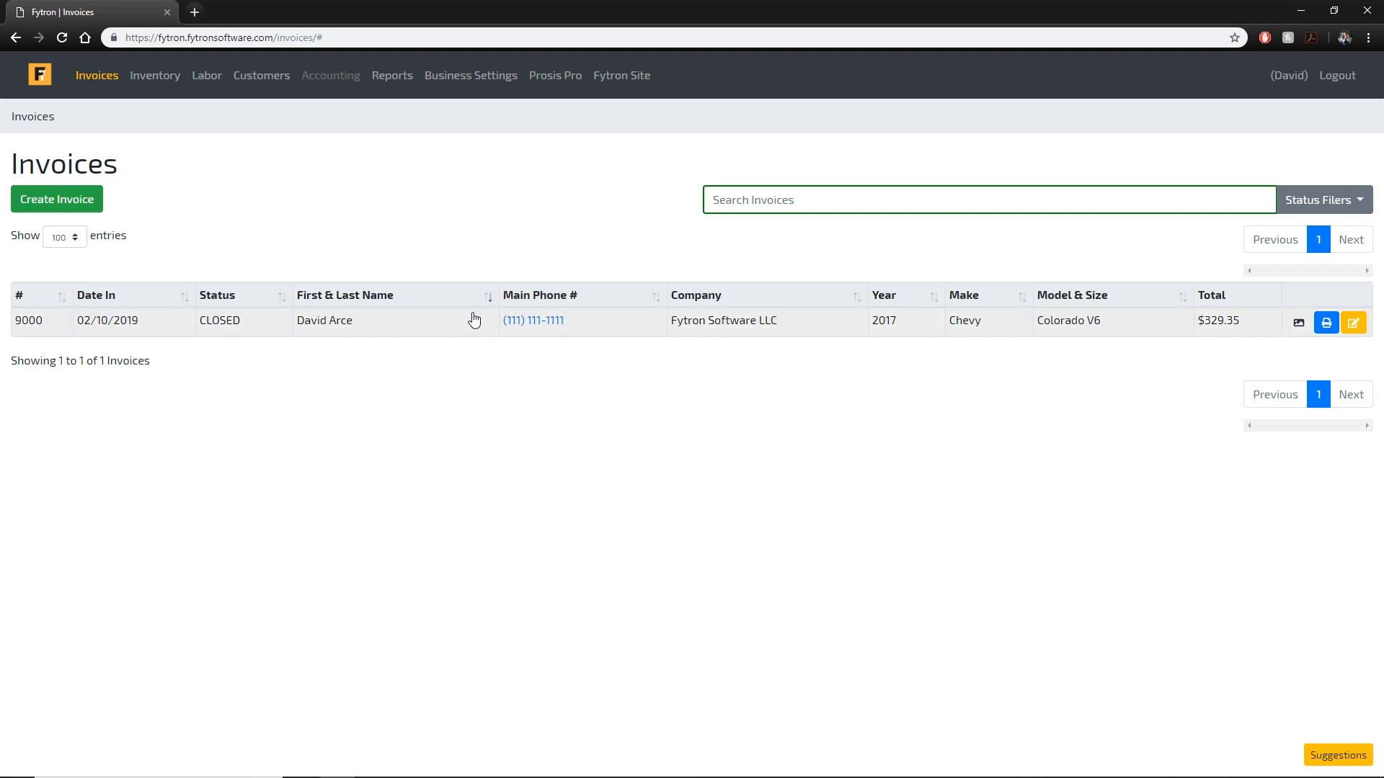
click(287, 301)
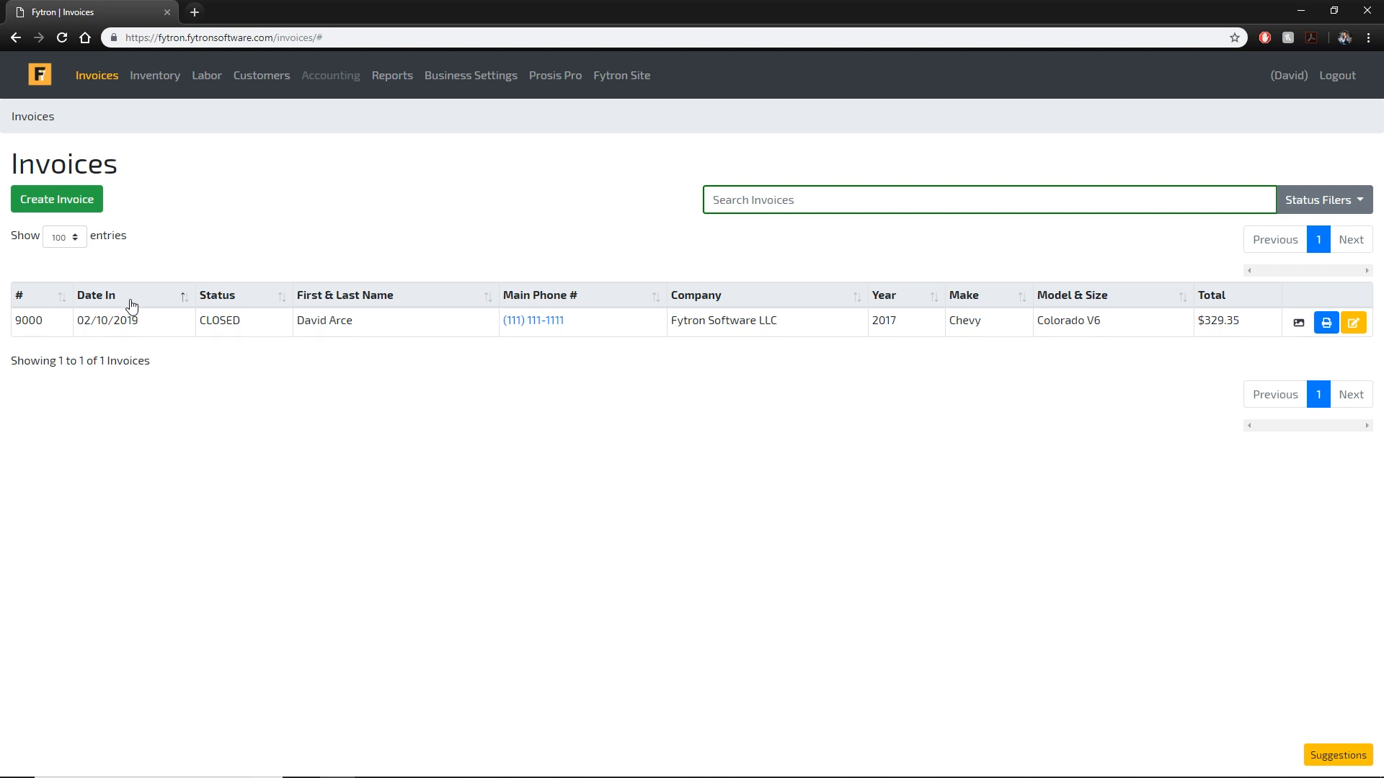
click(929, 296)
click(1087, 298)
Keep 100 entries shown and go to the Inventory page.
click(69, 240)
click(464, 222)
click(167, 87)
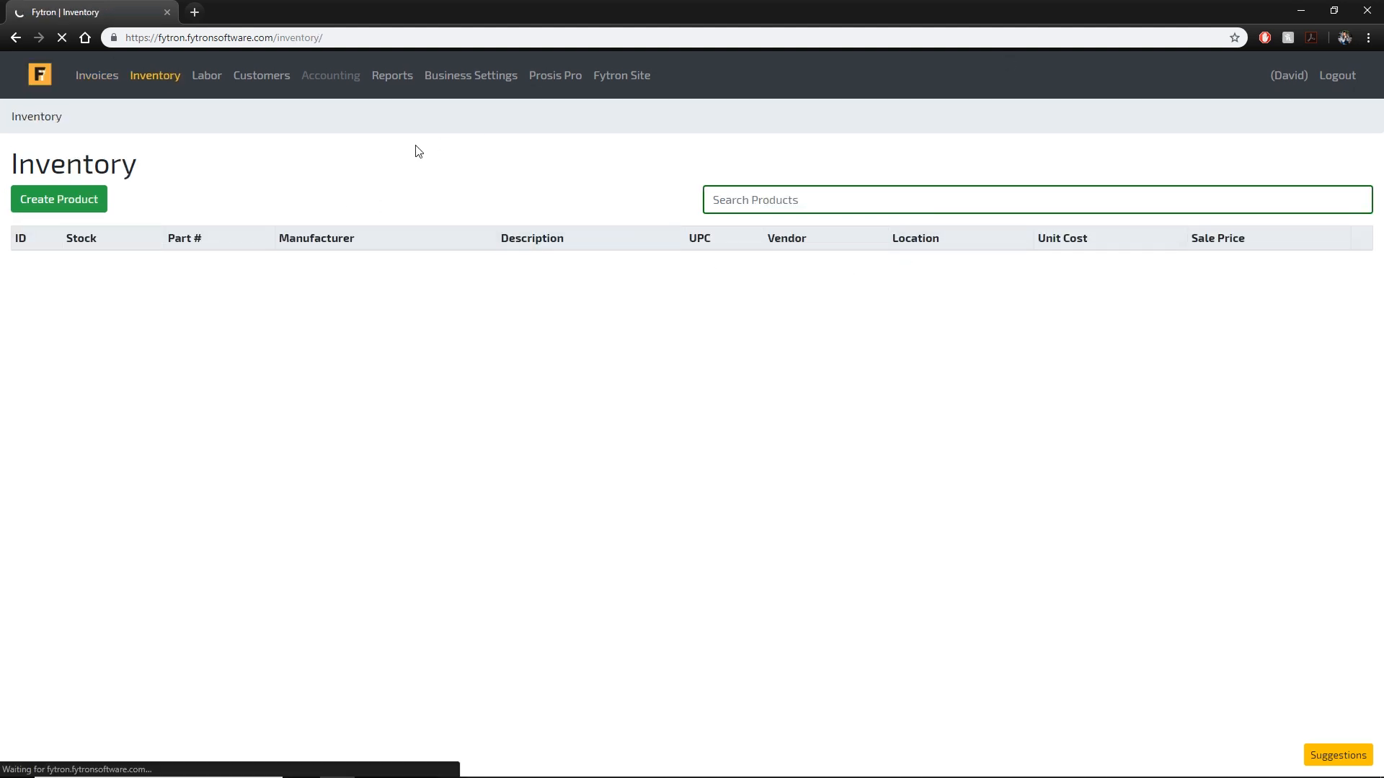
click(95, 207)
click(144, 193)
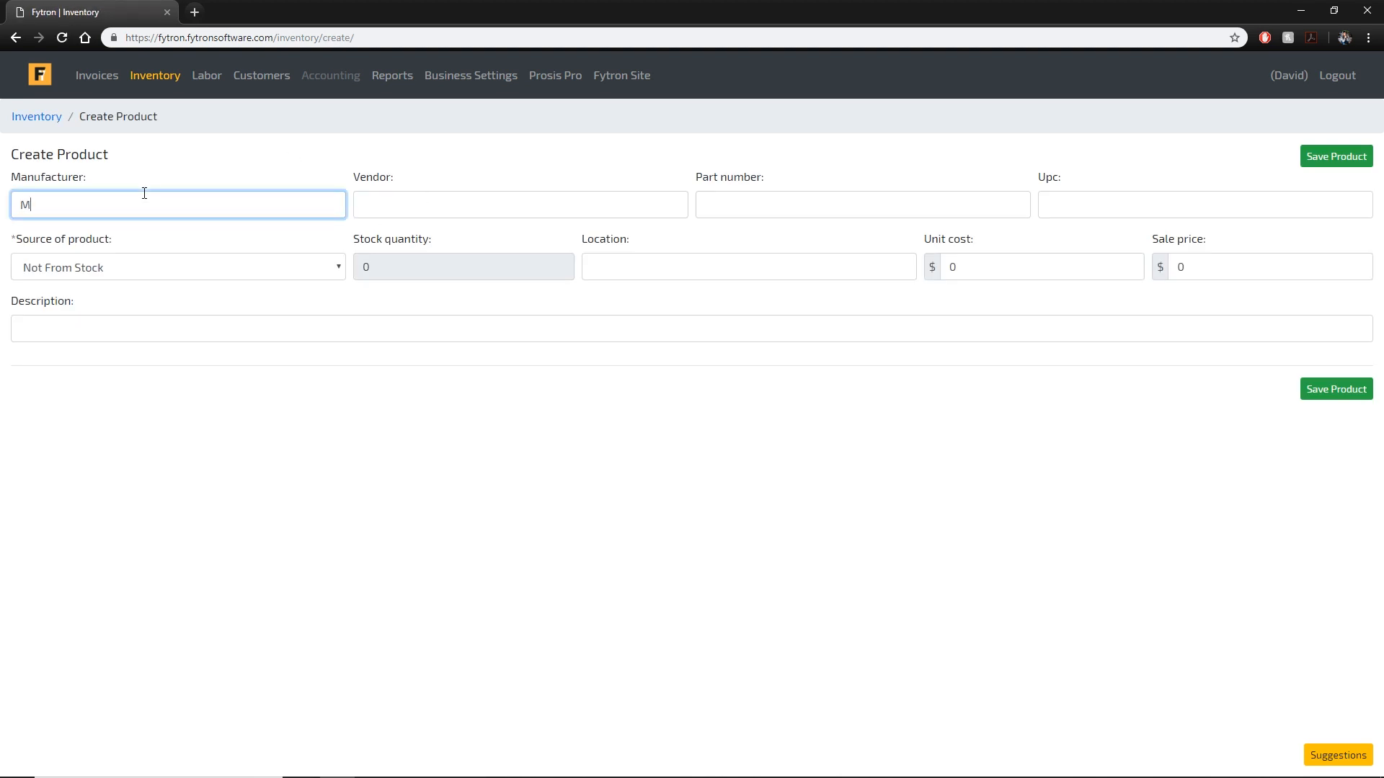
text(Mahle)
key(Tab)
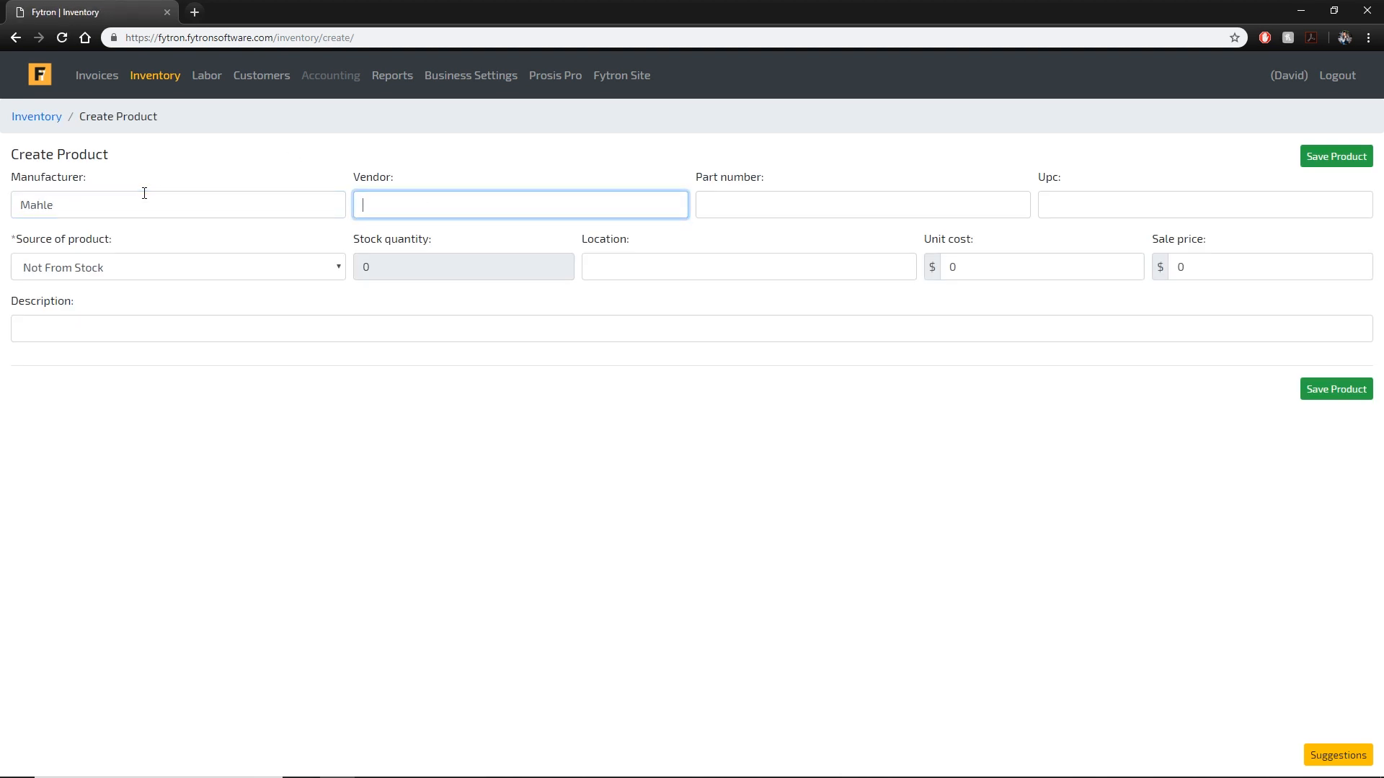
text(Internal)
key(Tab)
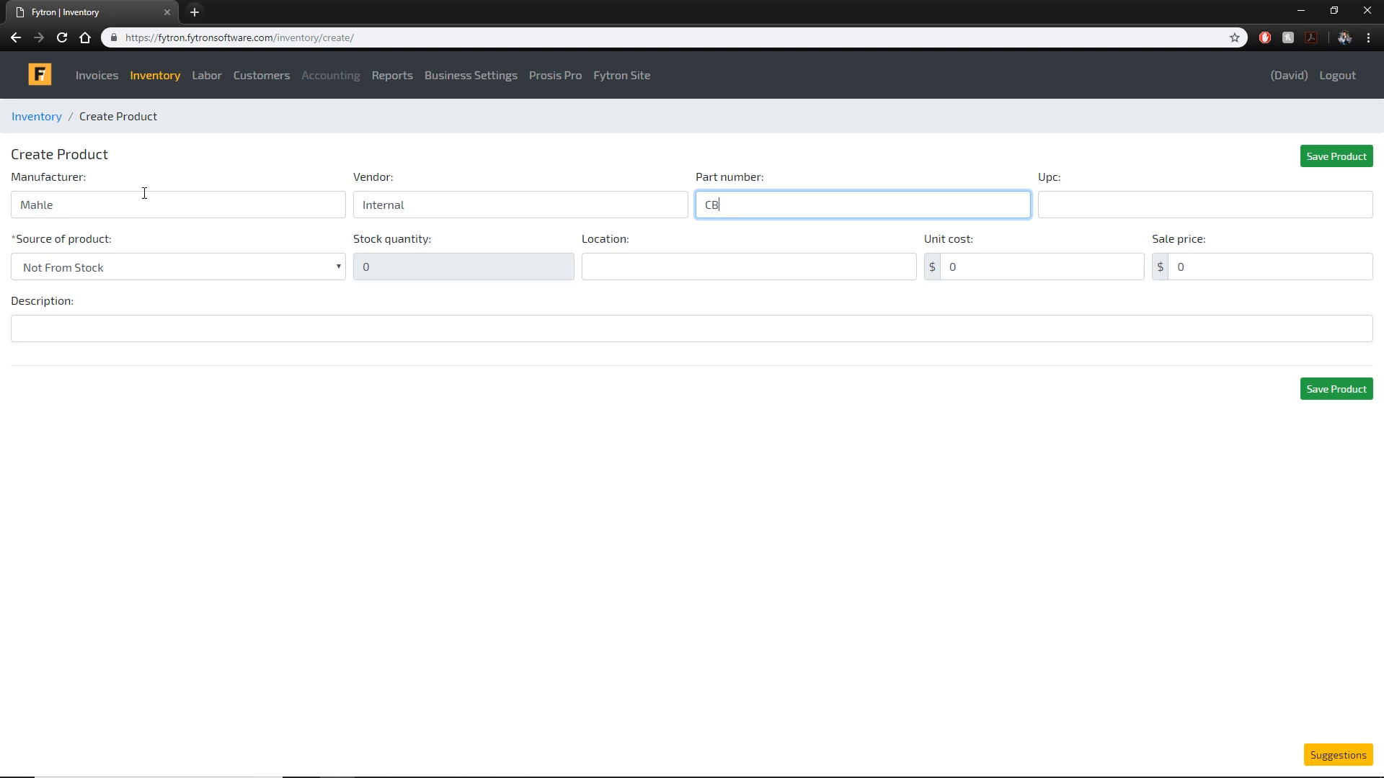
key(Tab)
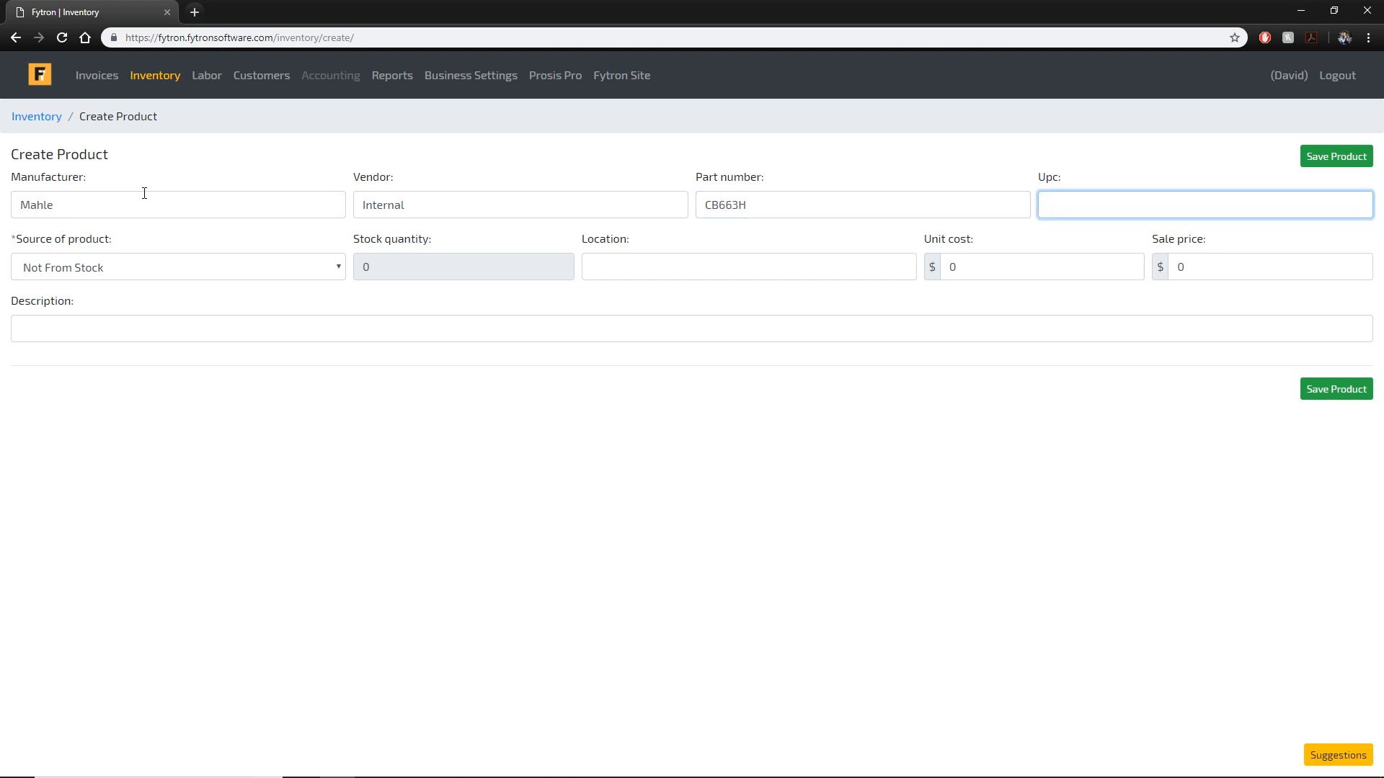
text(1283756234)
Enter stock quantity 16 and set the product source to Not From Stock.
click(227, 267)
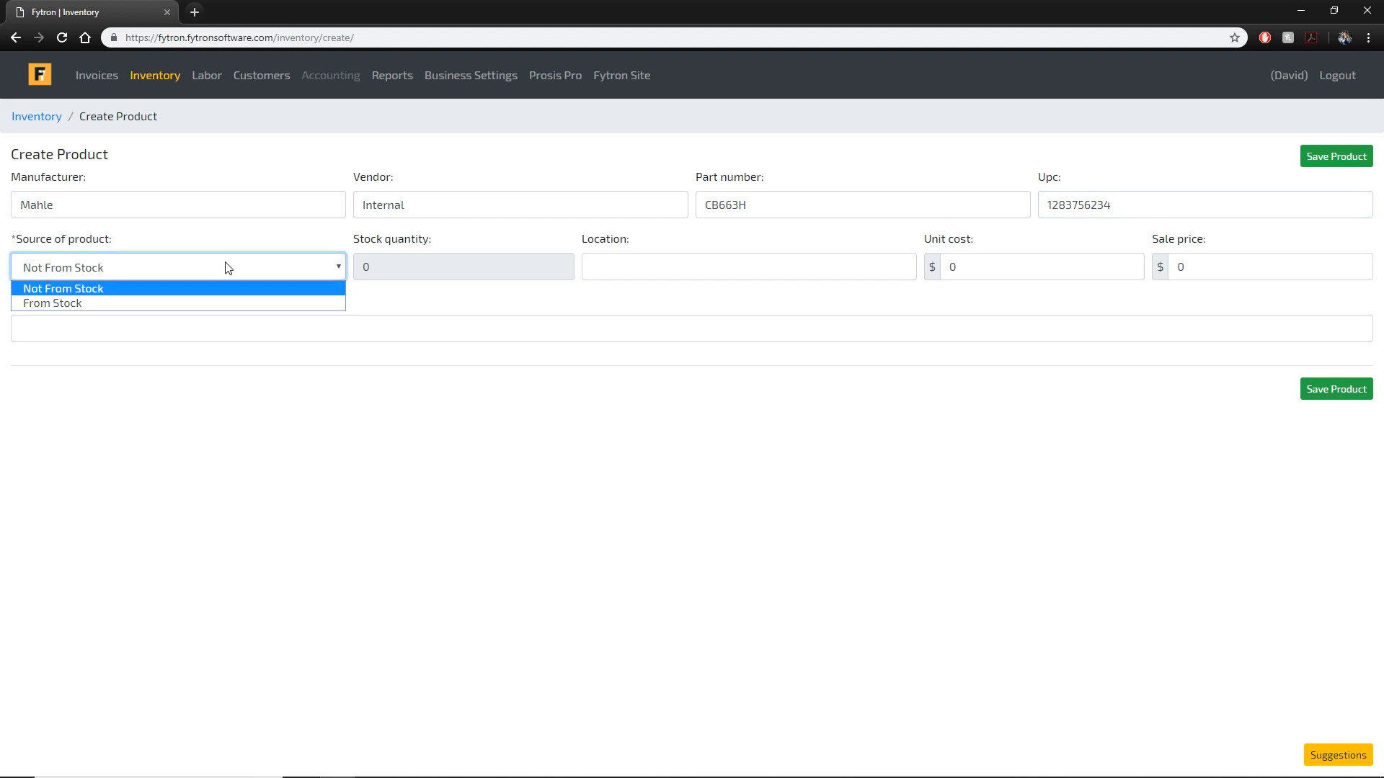
click(195, 303)
key(Tab)
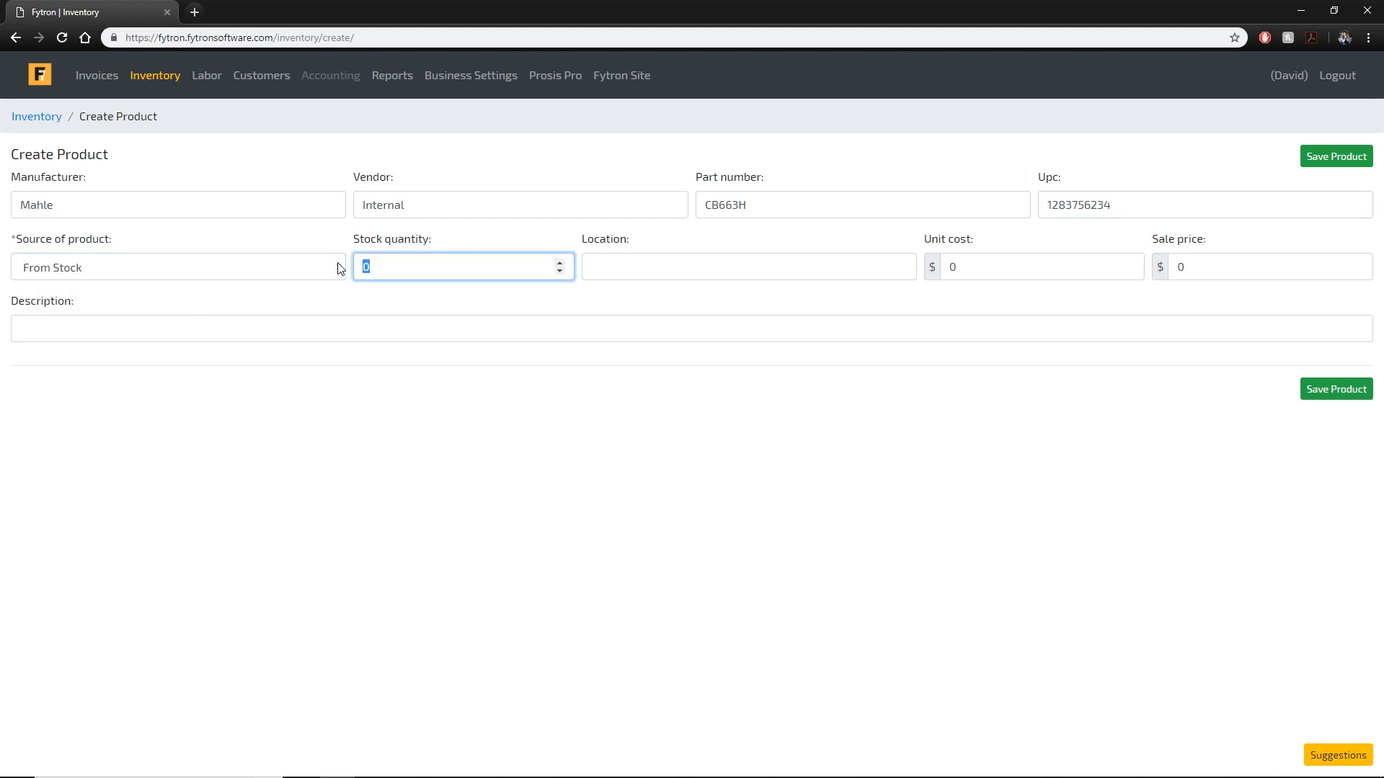
text(16)
click(303, 269)
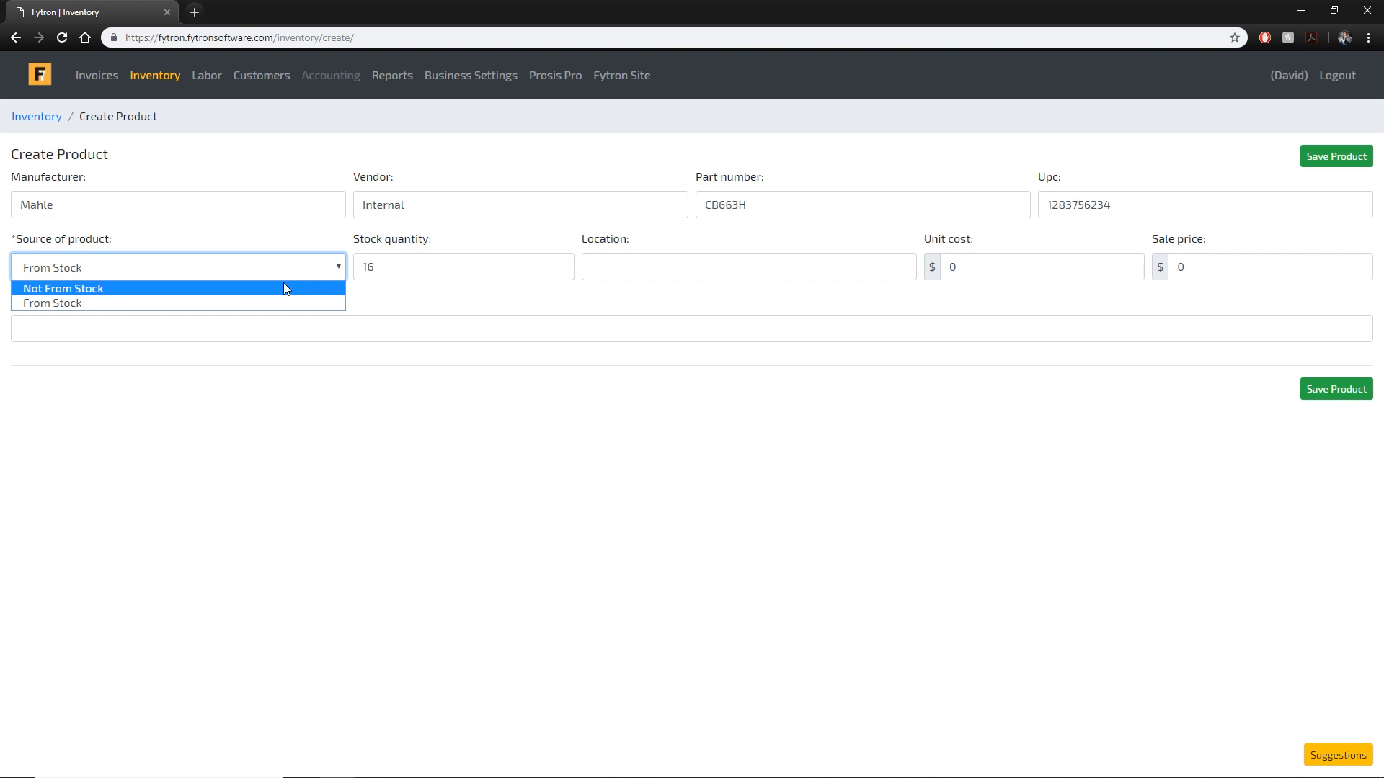
click(284, 287)
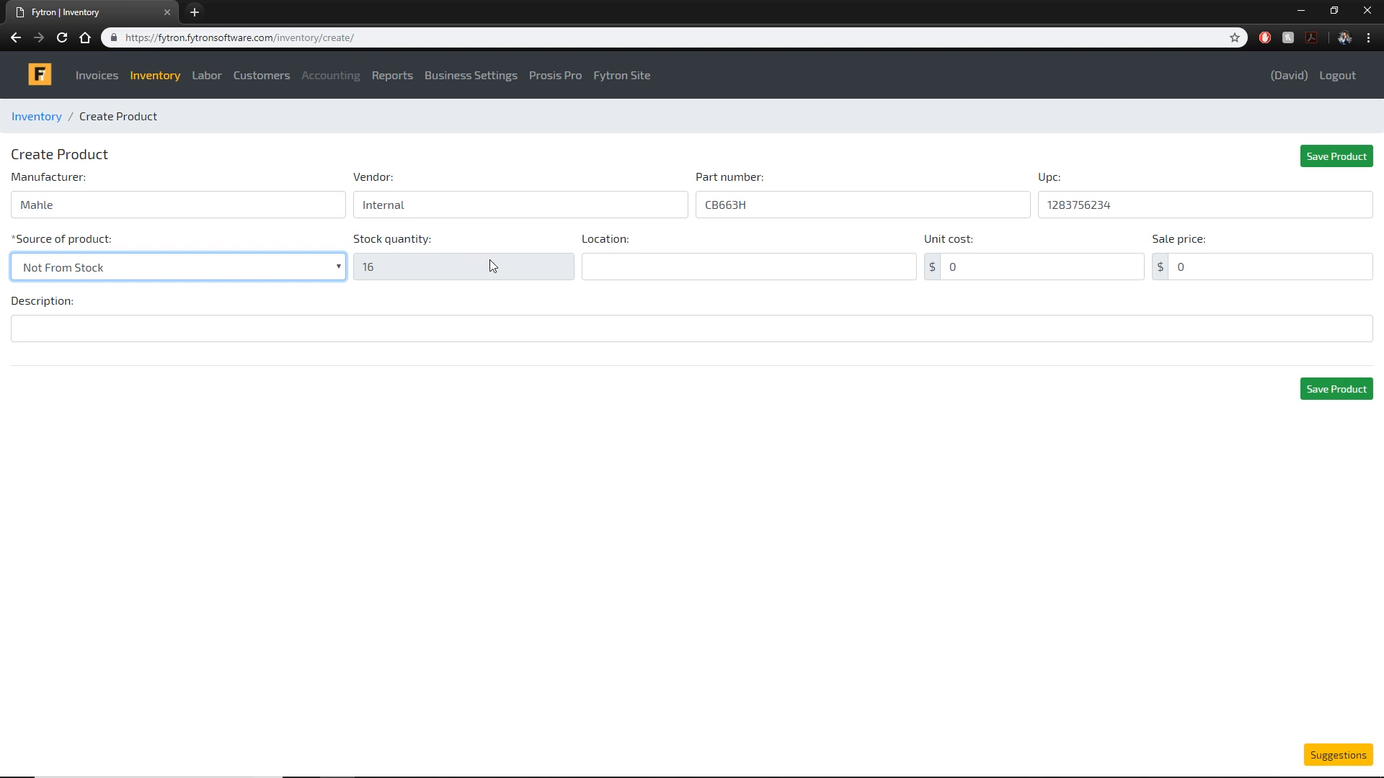
click(777, 274)
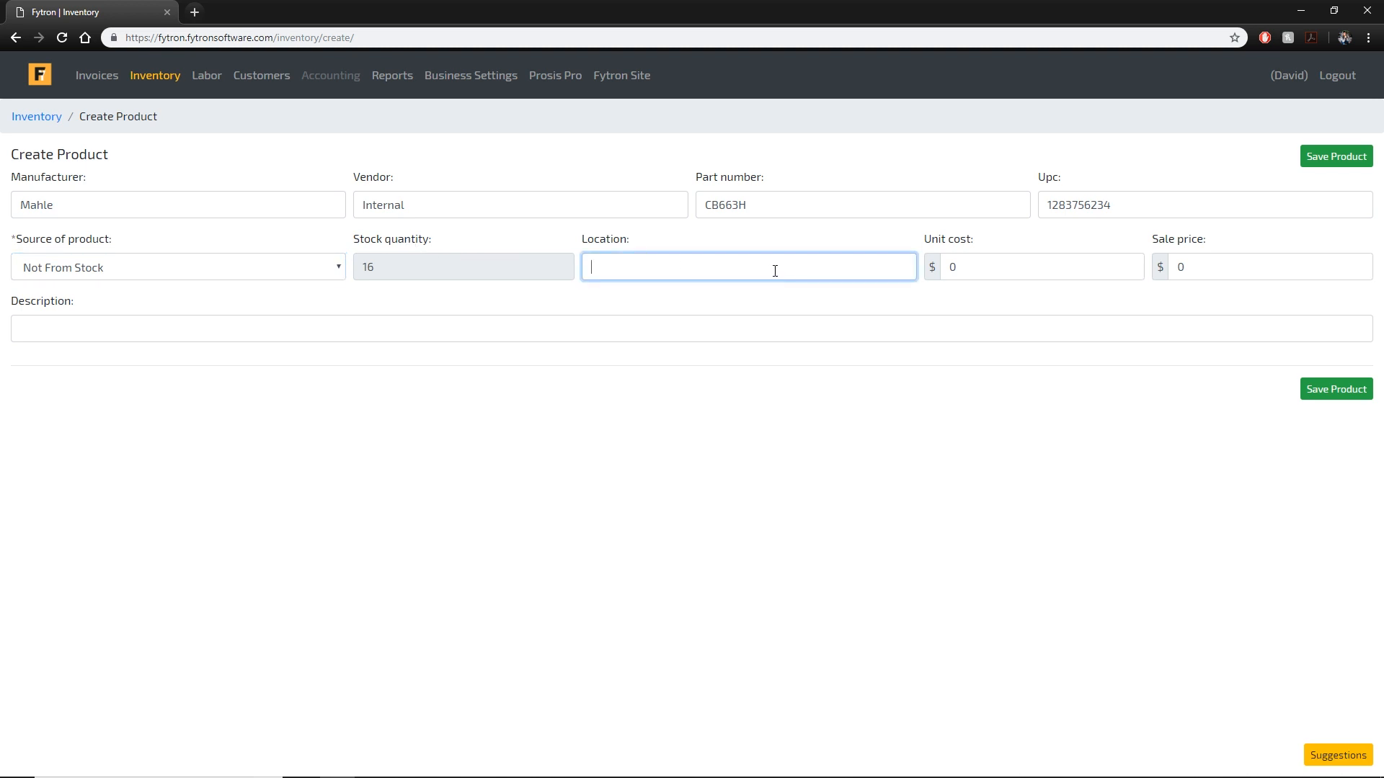
click(114, 274)
click(127, 273)
click(644, 268)
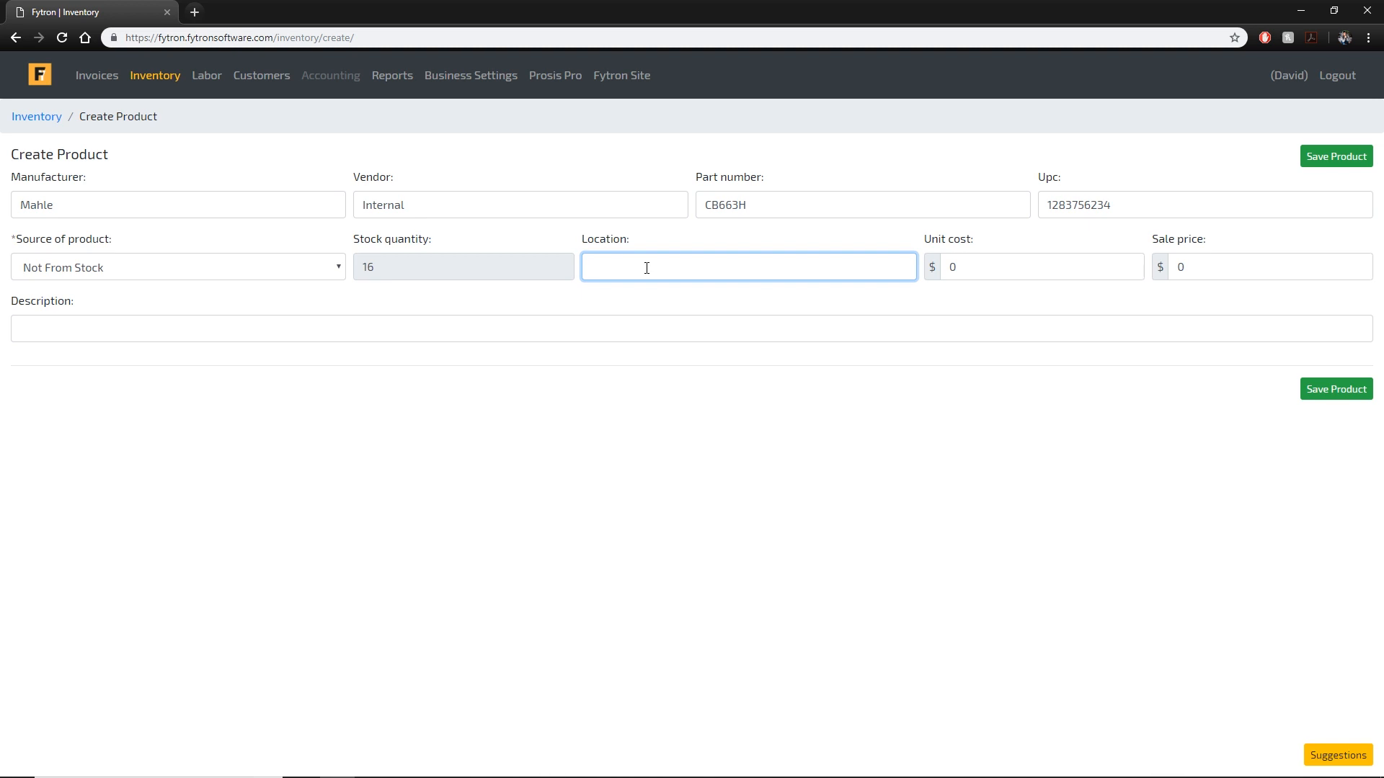
Enter location 'Second Shop, Row 2, Bin 6' and unit cost 69, giving a sale price of 86.25.
text(econd She)
text(p, Row 2, Bin 6)
key(Tab)
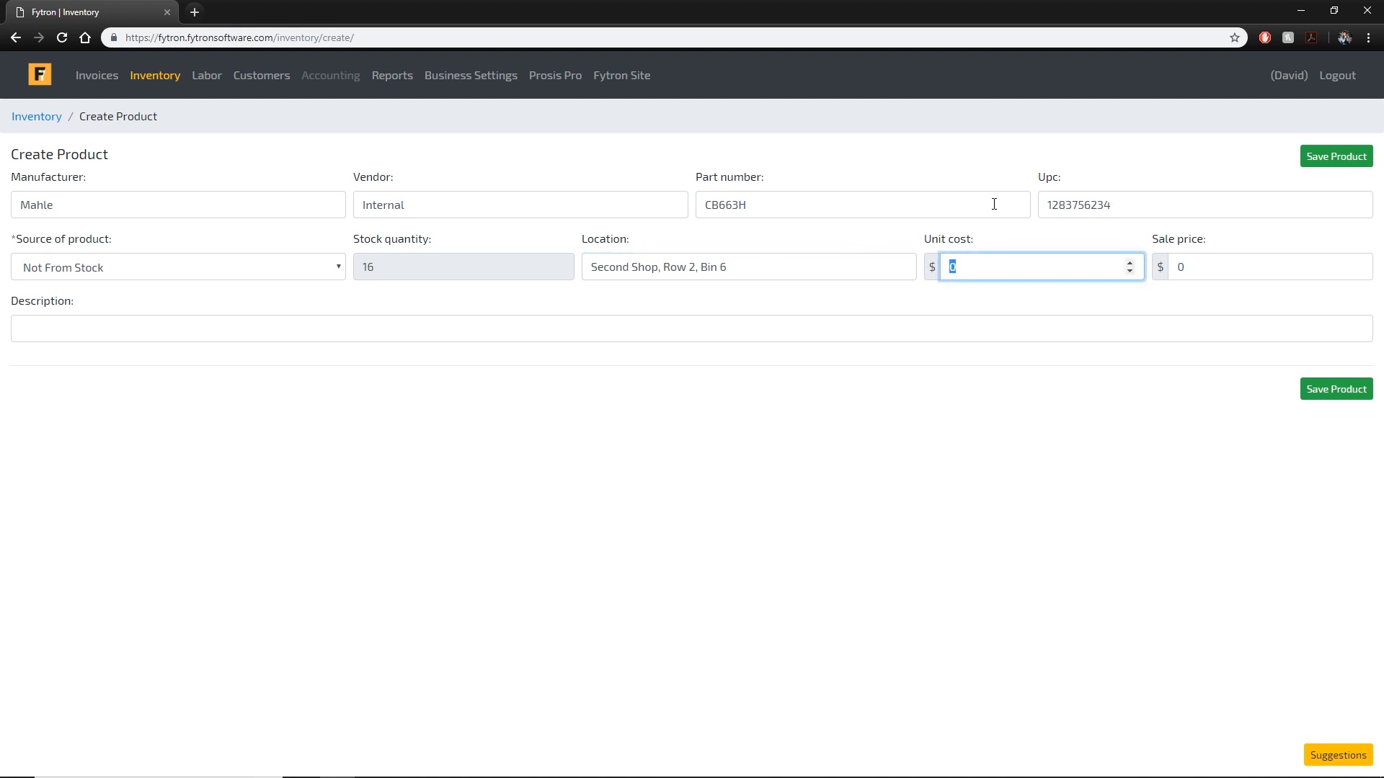
text(69)
click(1220, 273)
right_click(481, 83)
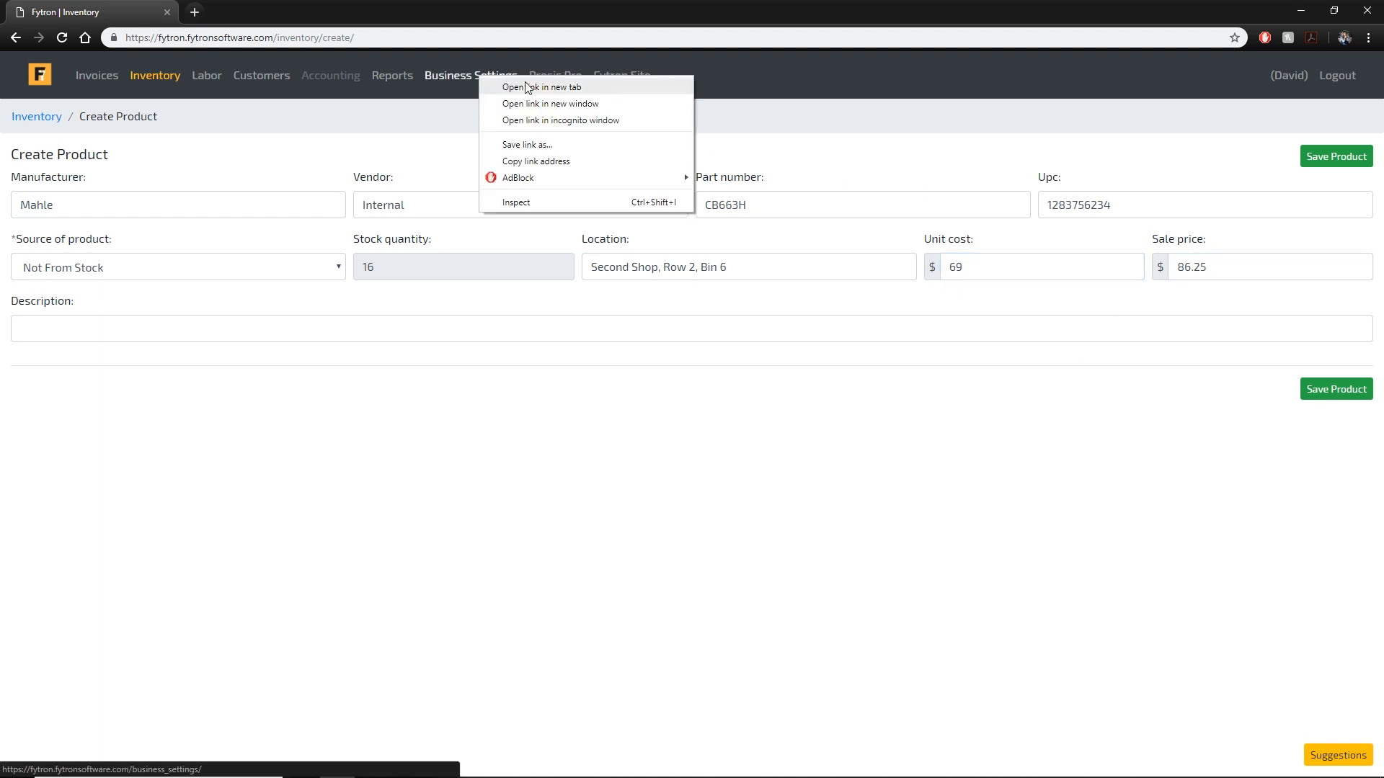
click(527, 87)
key(ctrl+Tab)
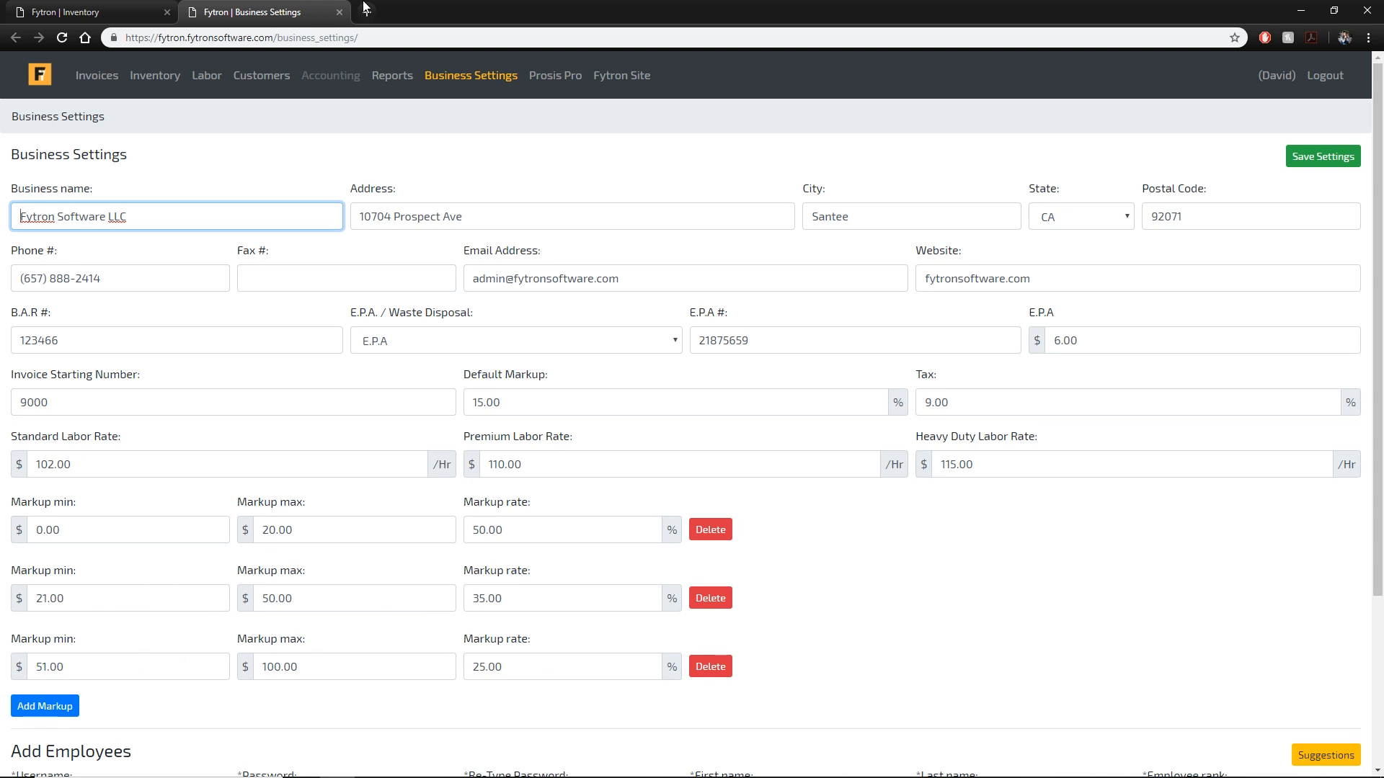
click(340, 13)
click(1347, 259)
Give the new product the description 'Rod Bearings' and save it.
click(655, 324)
text(Rod Bearing)
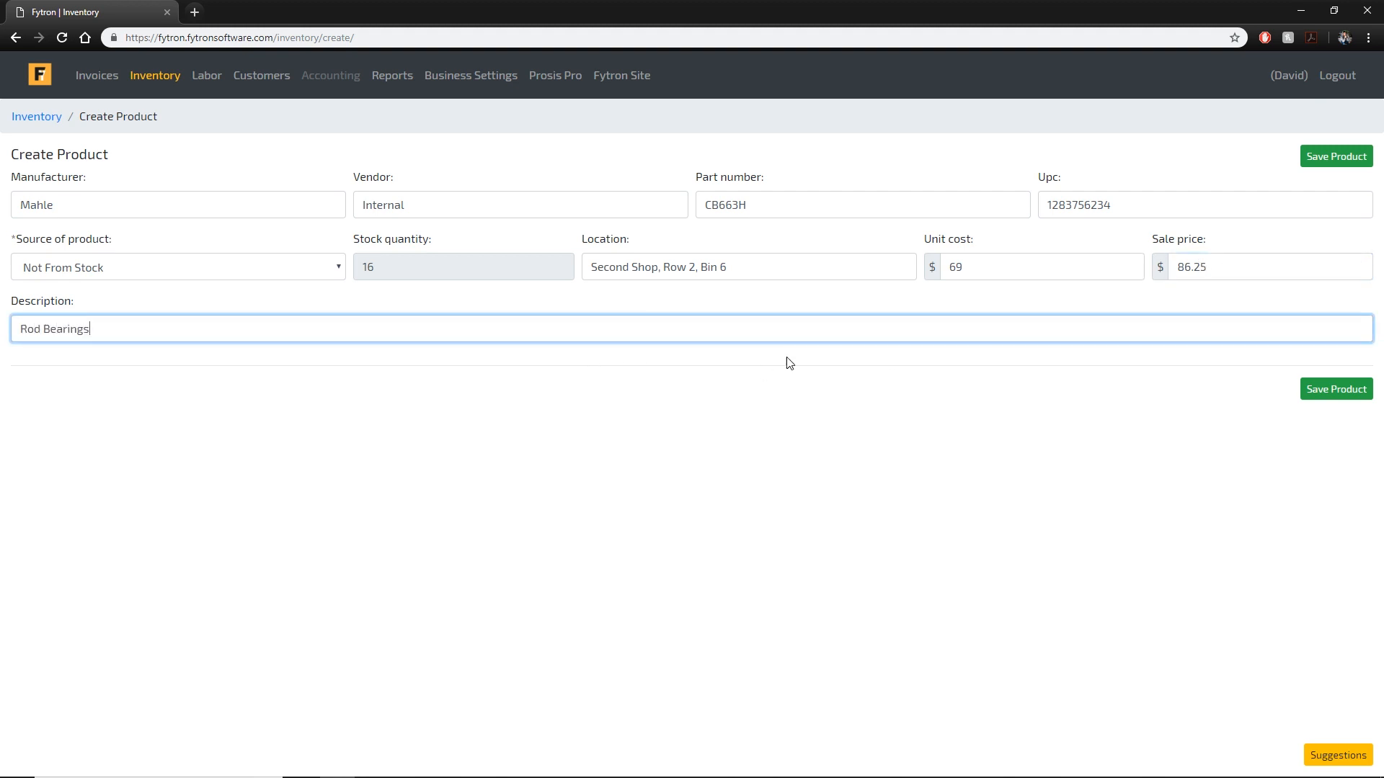
text(s)
click(1335, 156)
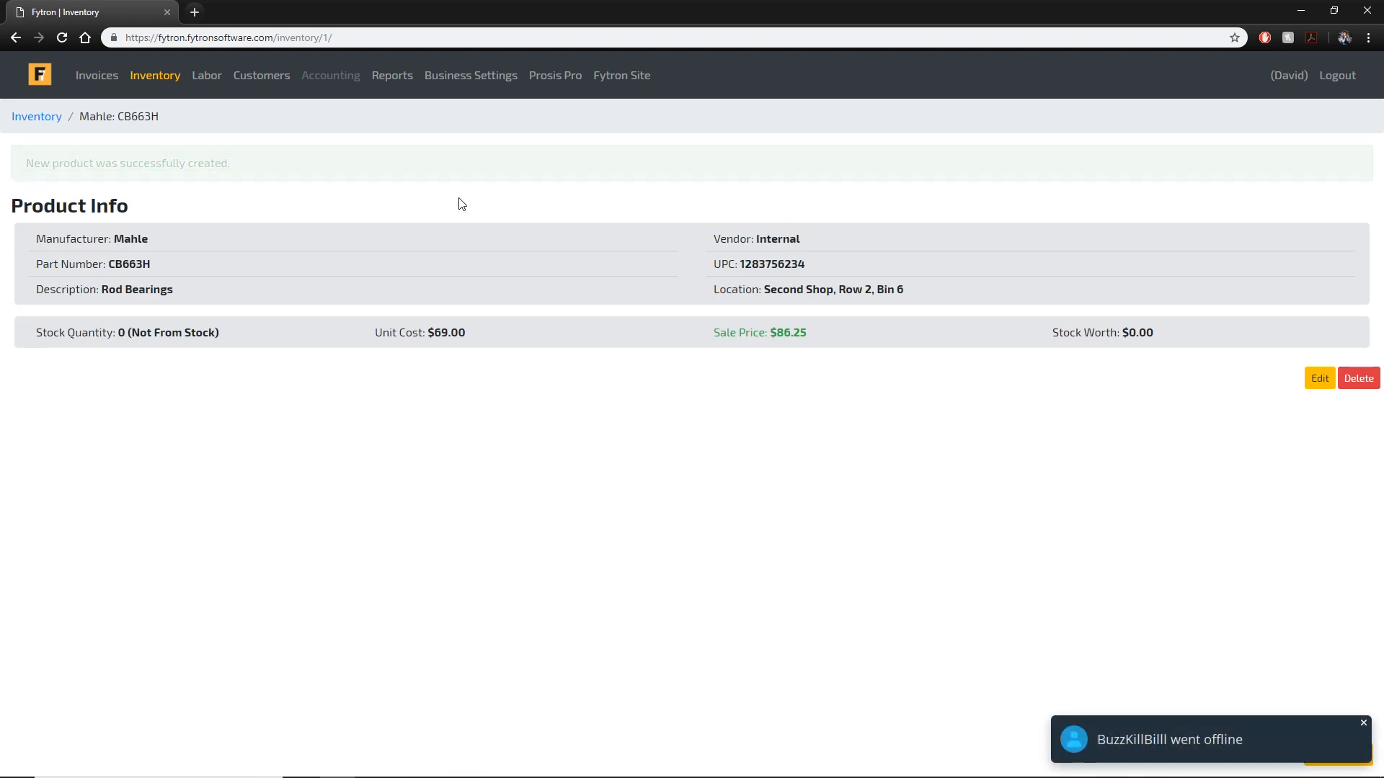
click(1363, 724)
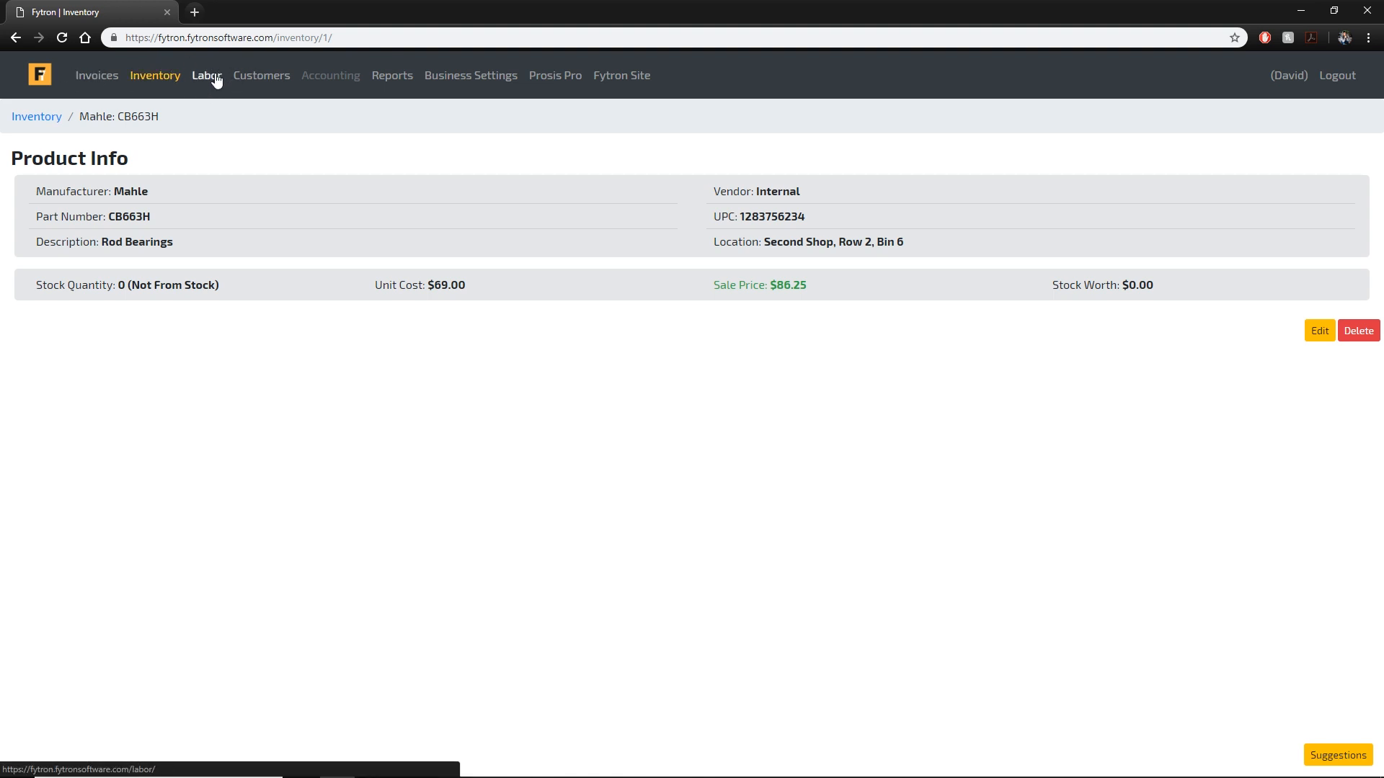
Sort the inventory by UPC, description and vendor, then re-save the Rod Bearings product.
click(44, 117)
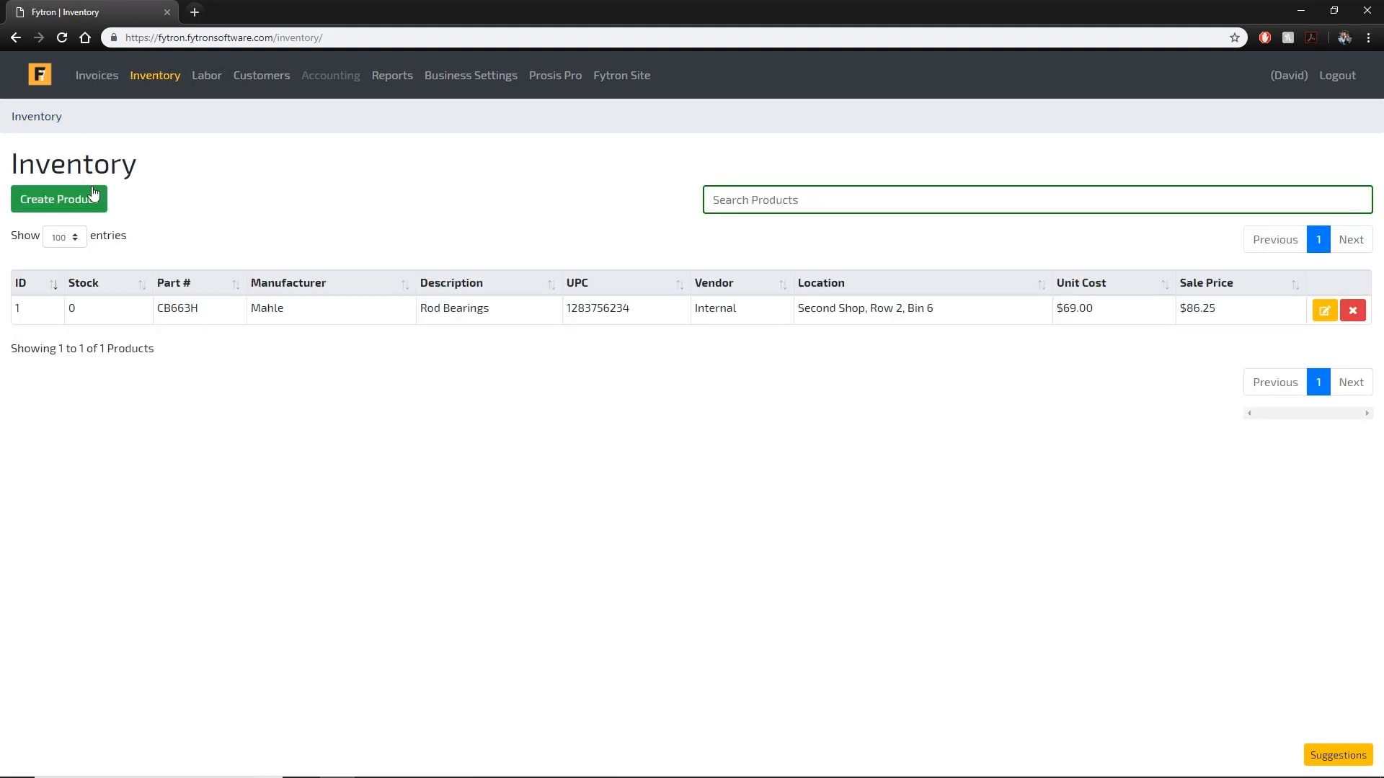
click(719, 207)
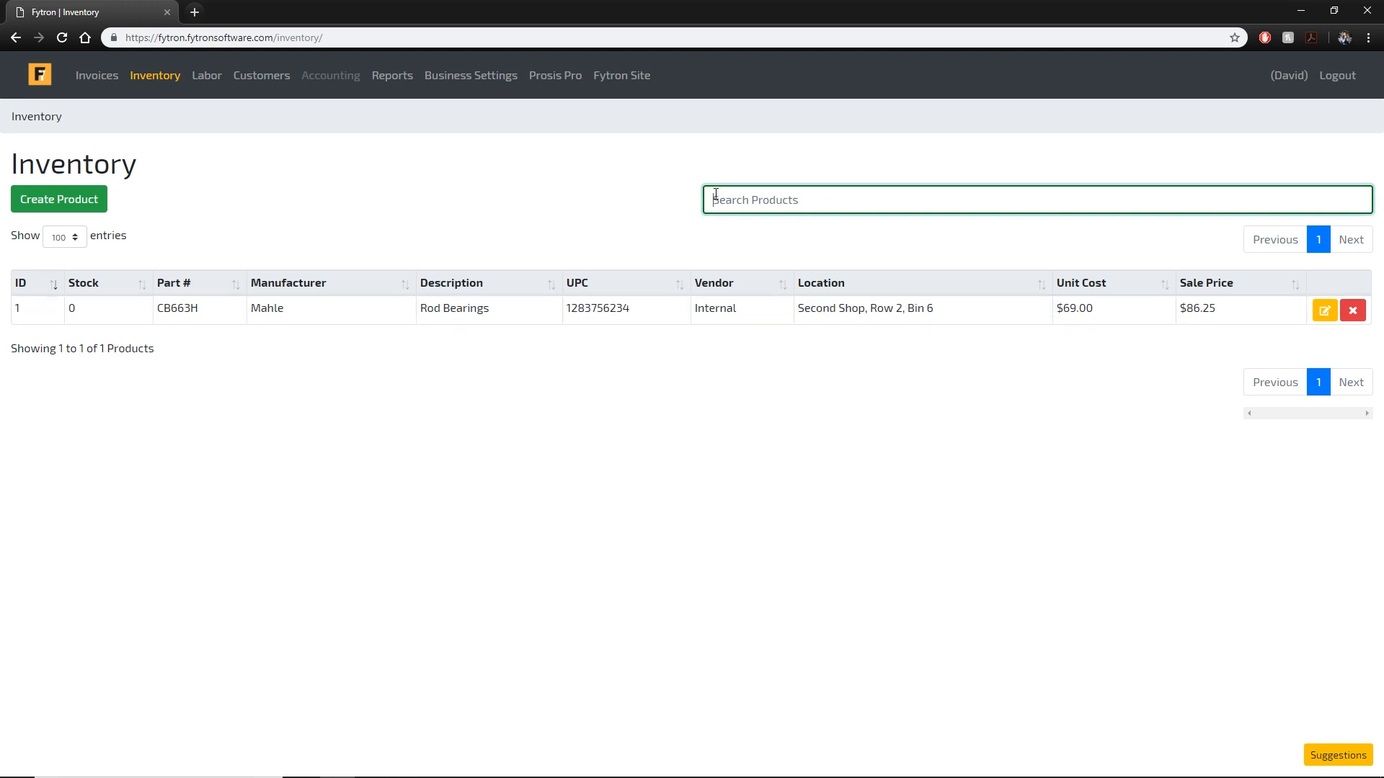
click(629, 287)
click(519, 286)
click(754, 292)
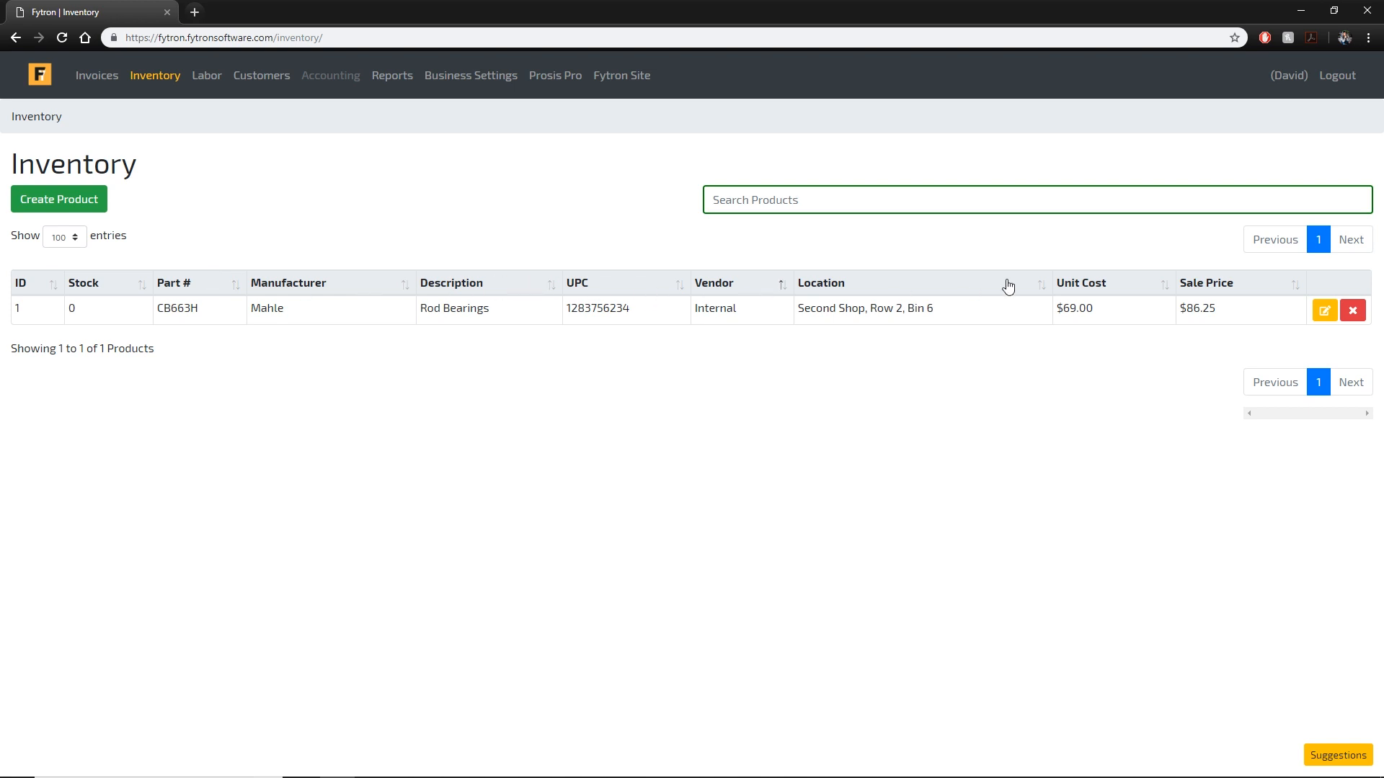
click(1324, 311)
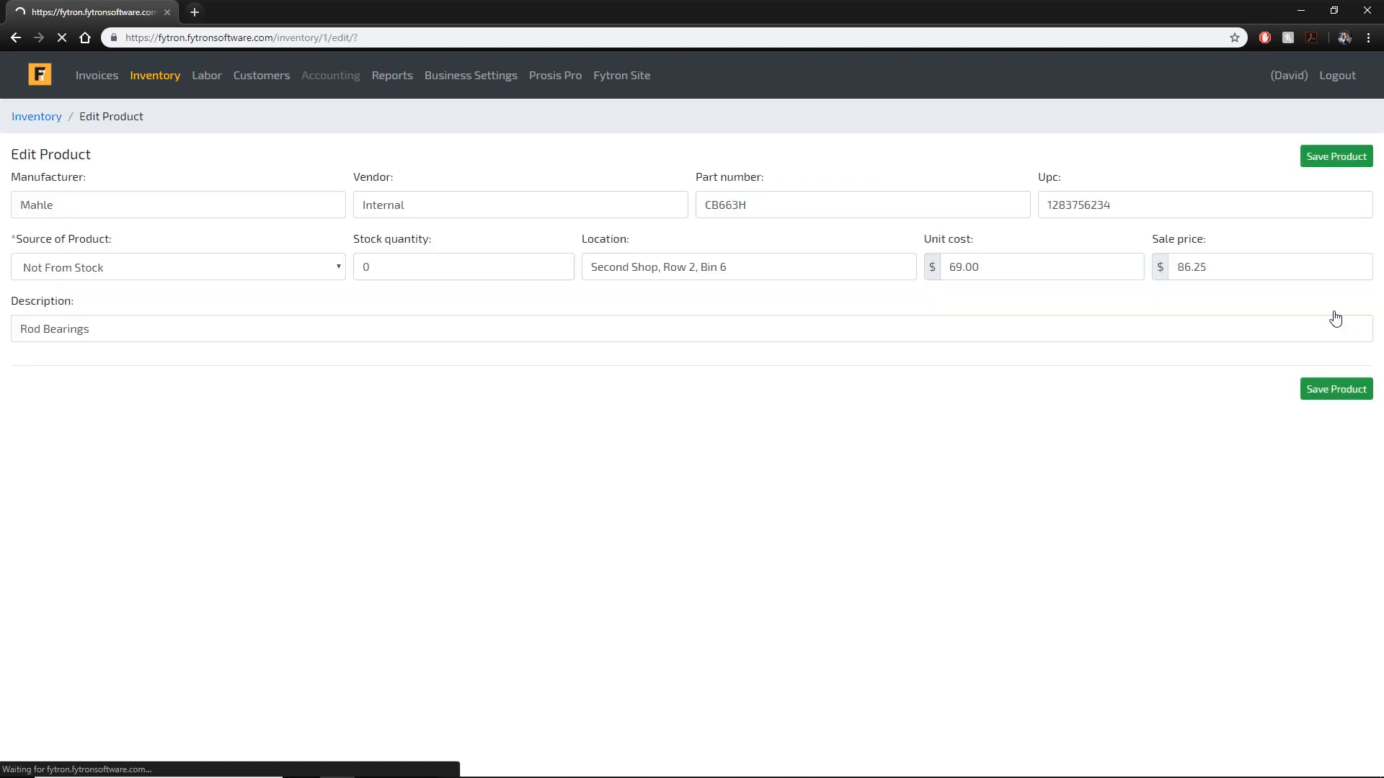
click(1346, 156)
click(207, 75)
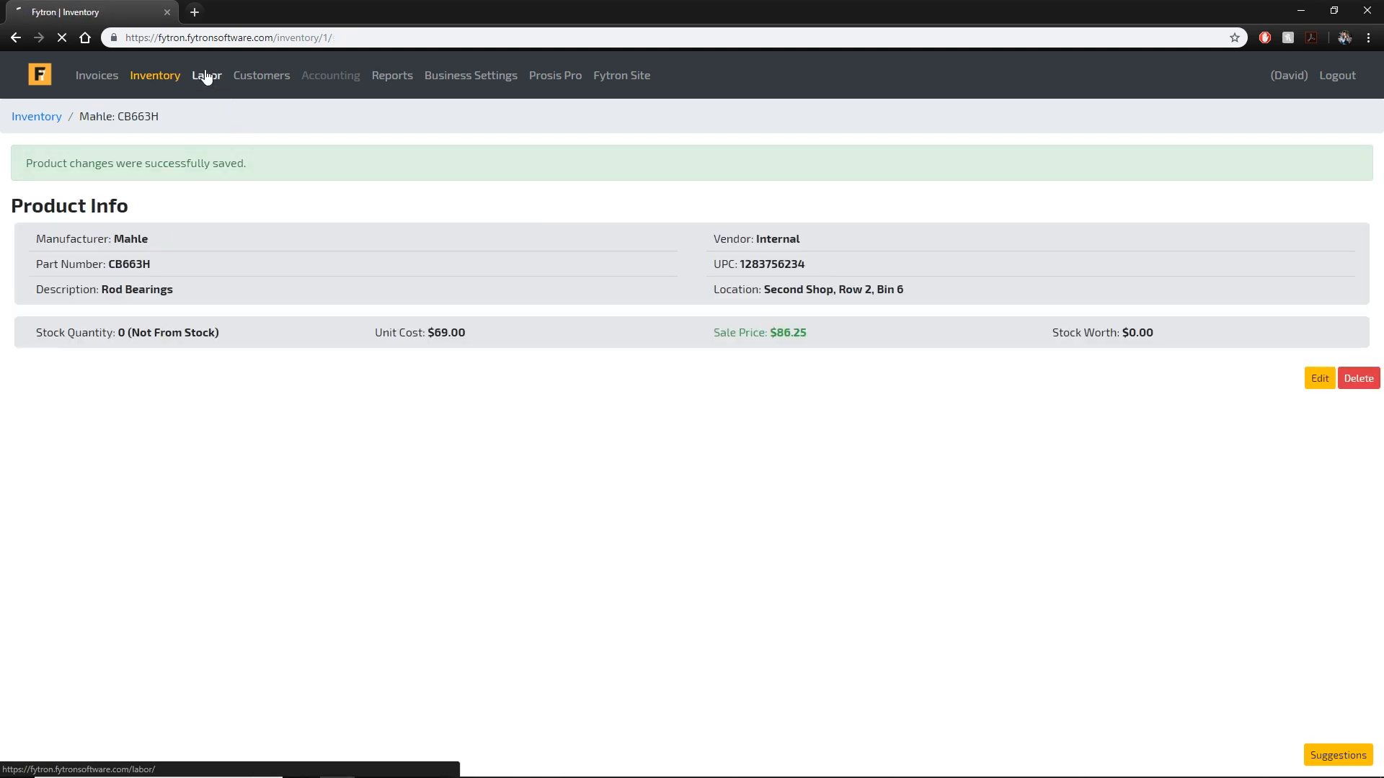
Browse the 78-entry Labor list and look at the INJ-01 injector rebuild labor details.
scroll(906, 247, down, 10)
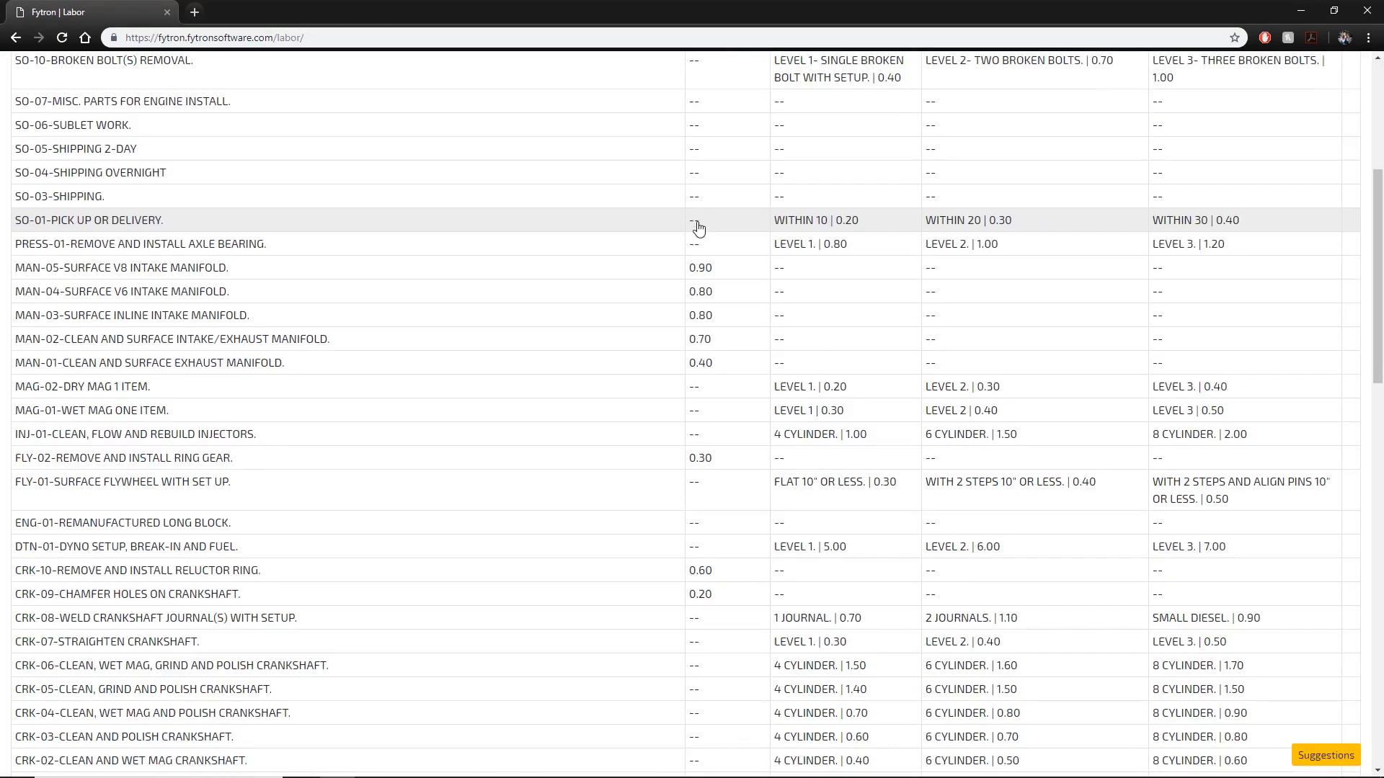
scroll(812, 272, down, 12)
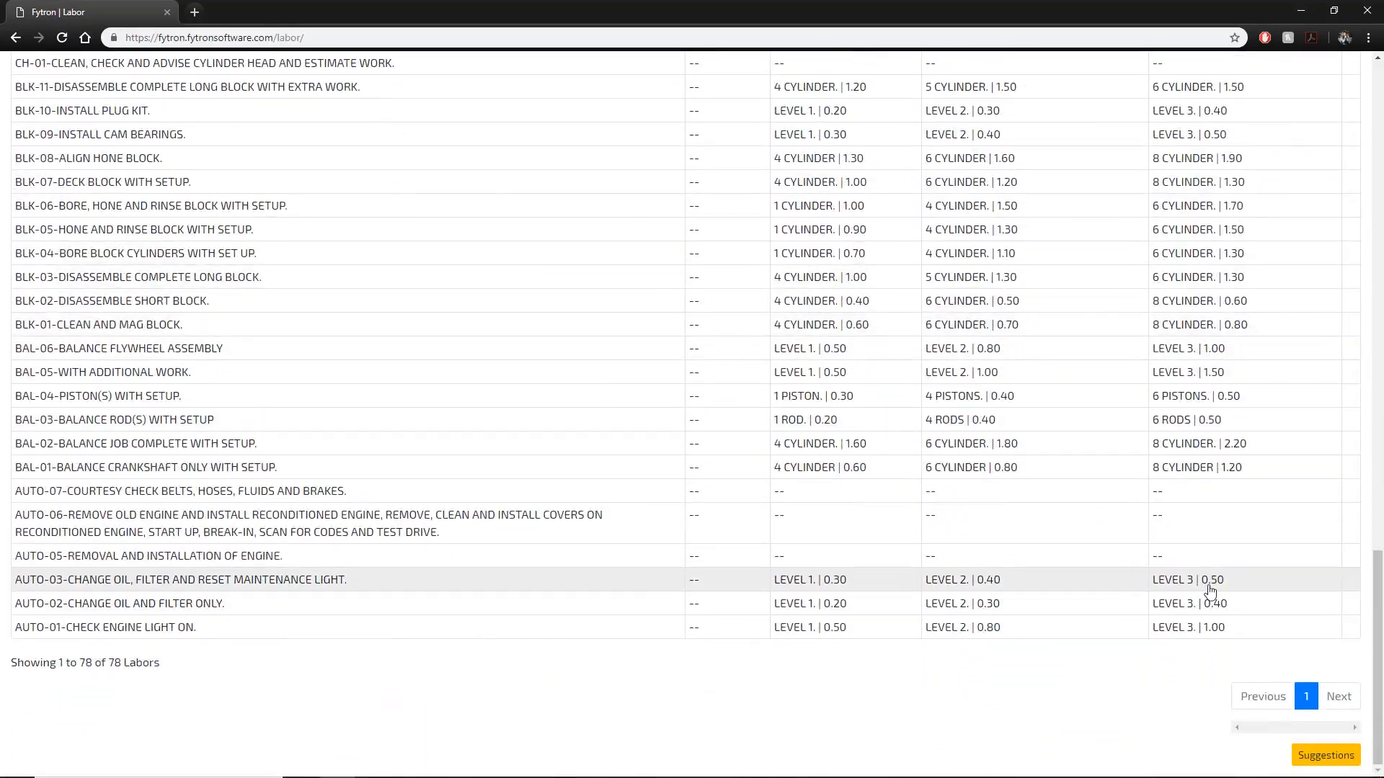
scroll(1352, 624, up, 20)
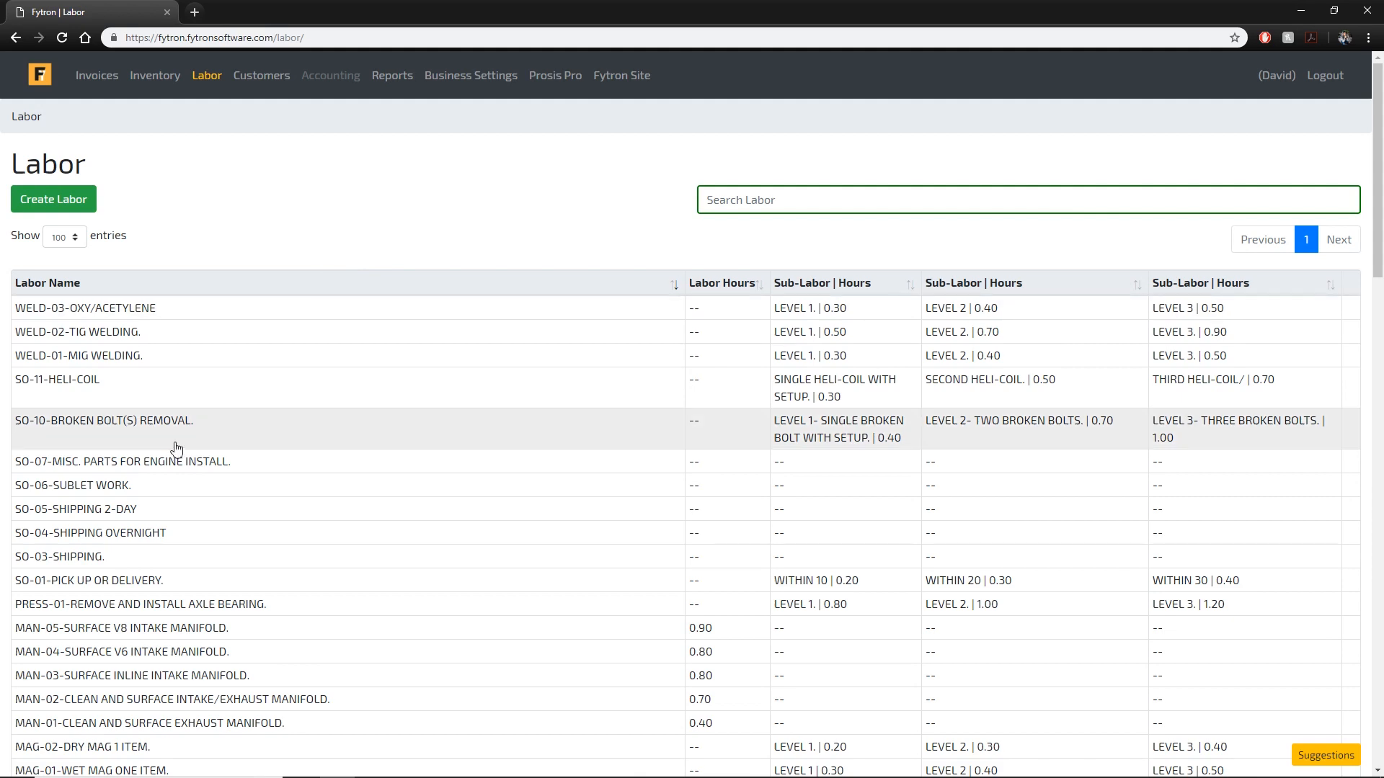
scroll(199, 495, down, 5)
click(211, 437)
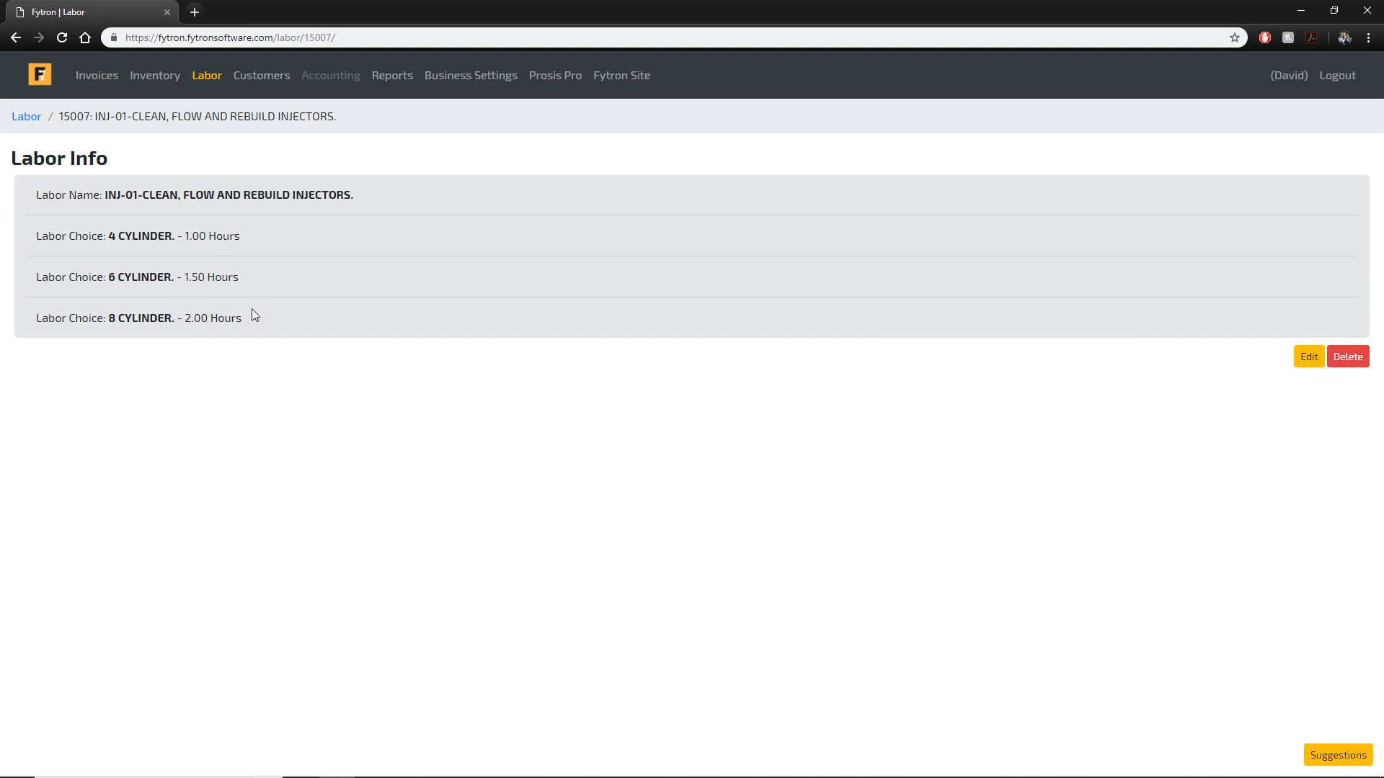
click(26, 116)
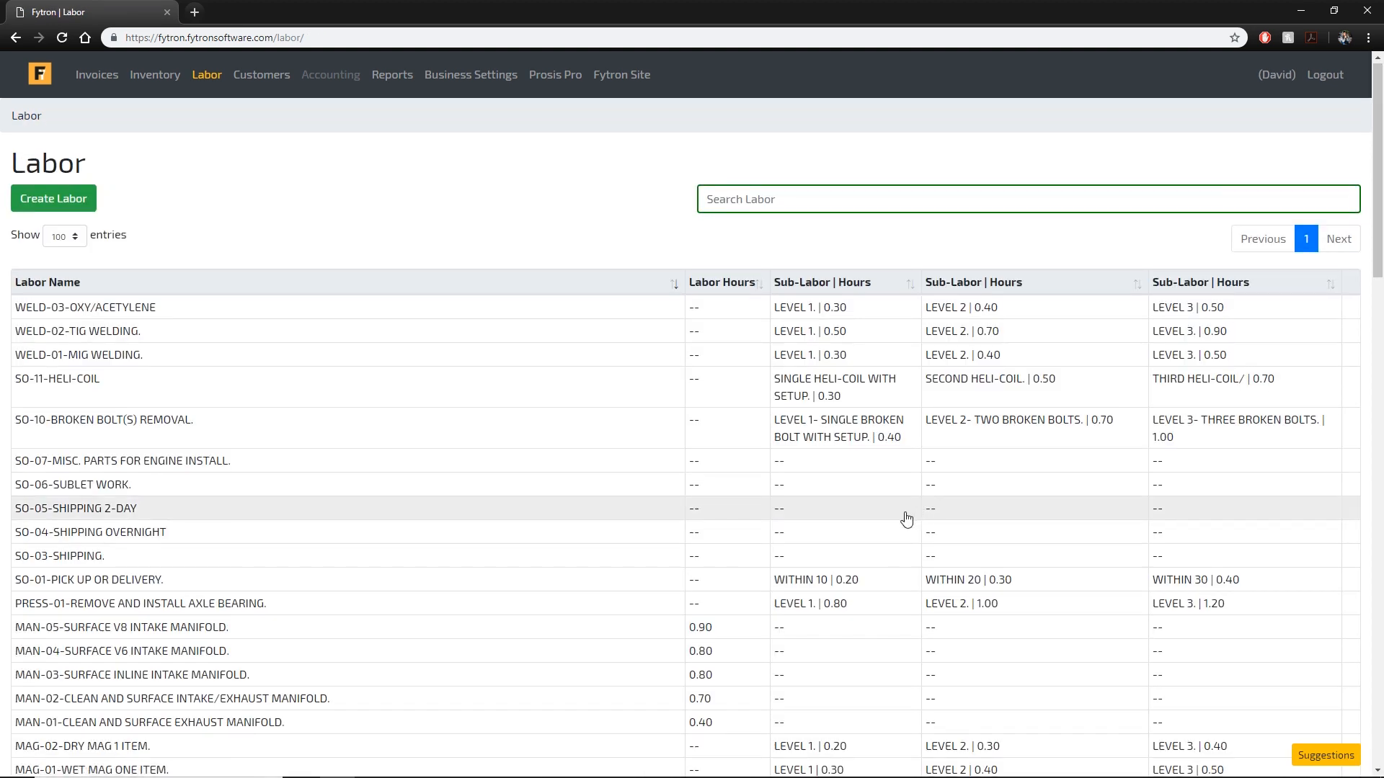
scroll(907, 519, down, 6)
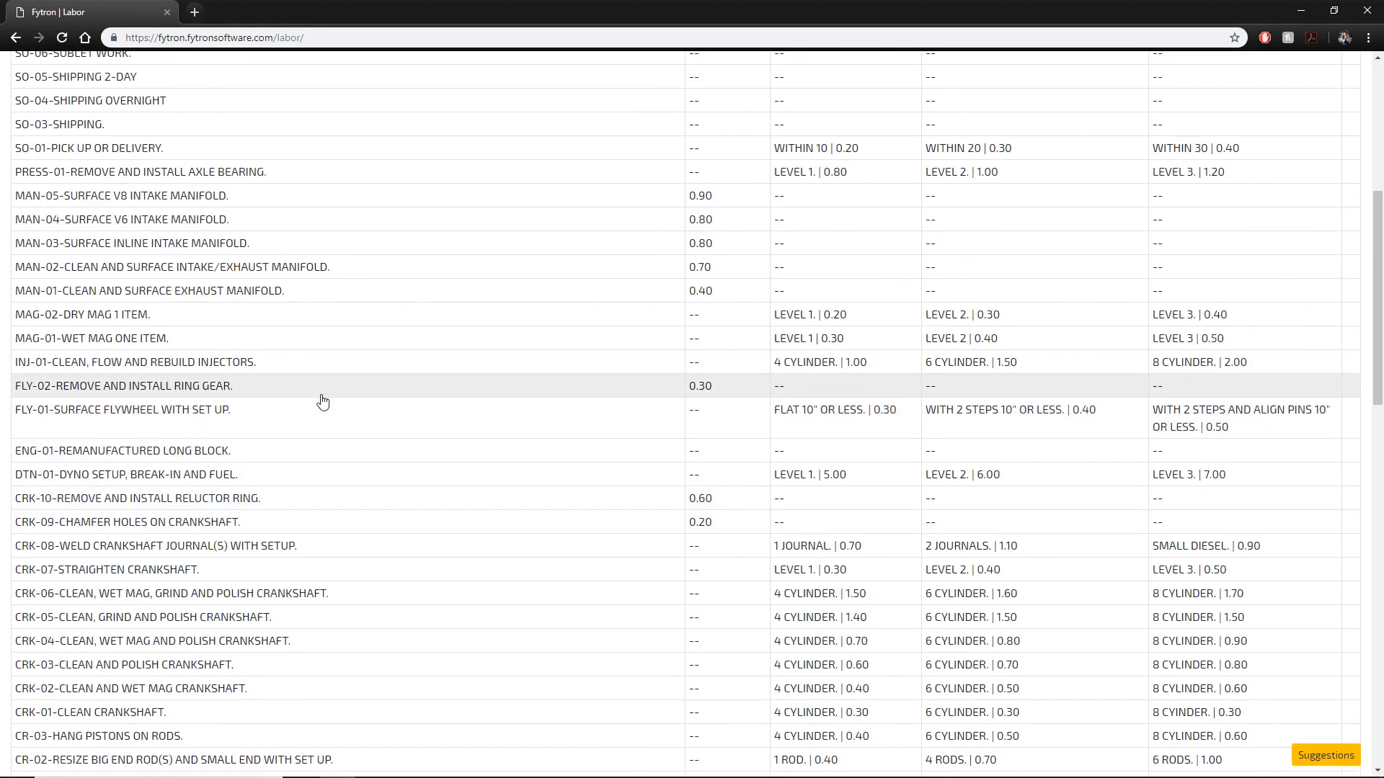
scroll(342, 431, down, 4)
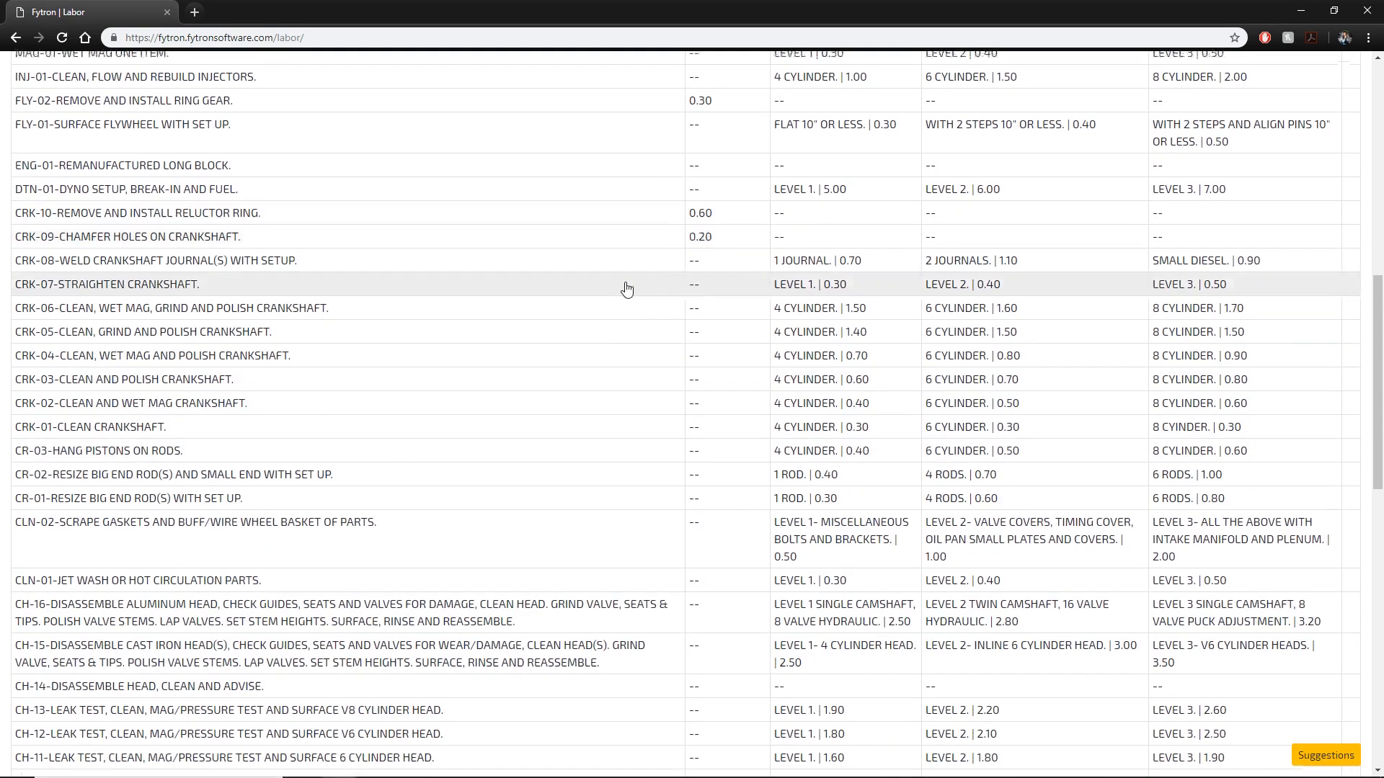
scroll(627, 287, up, 10)
Create a labor job named 'Crankshaft Grind' with 2 labor hours.
click(79, 205)
click(207, 215)
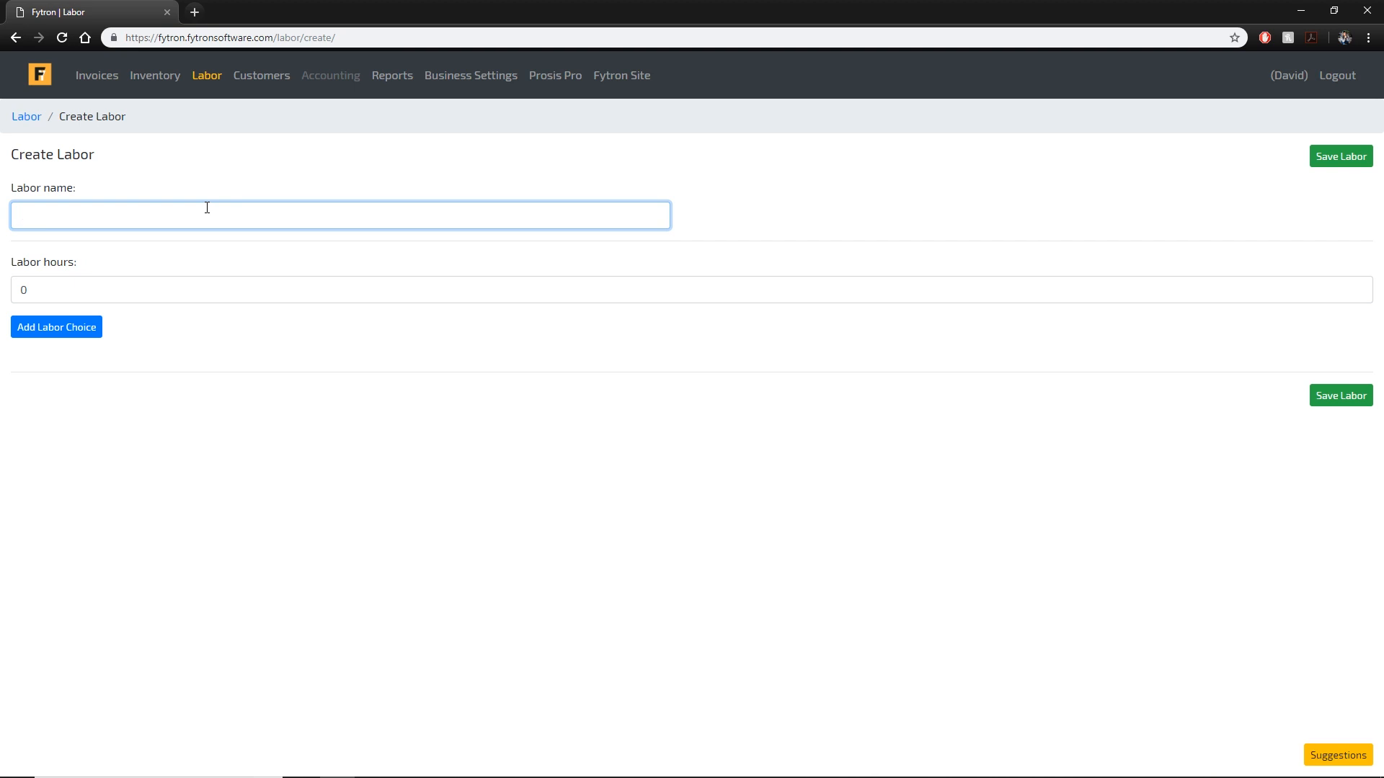
text(Crankshaft Grind)
click(67, 275)
text(2)
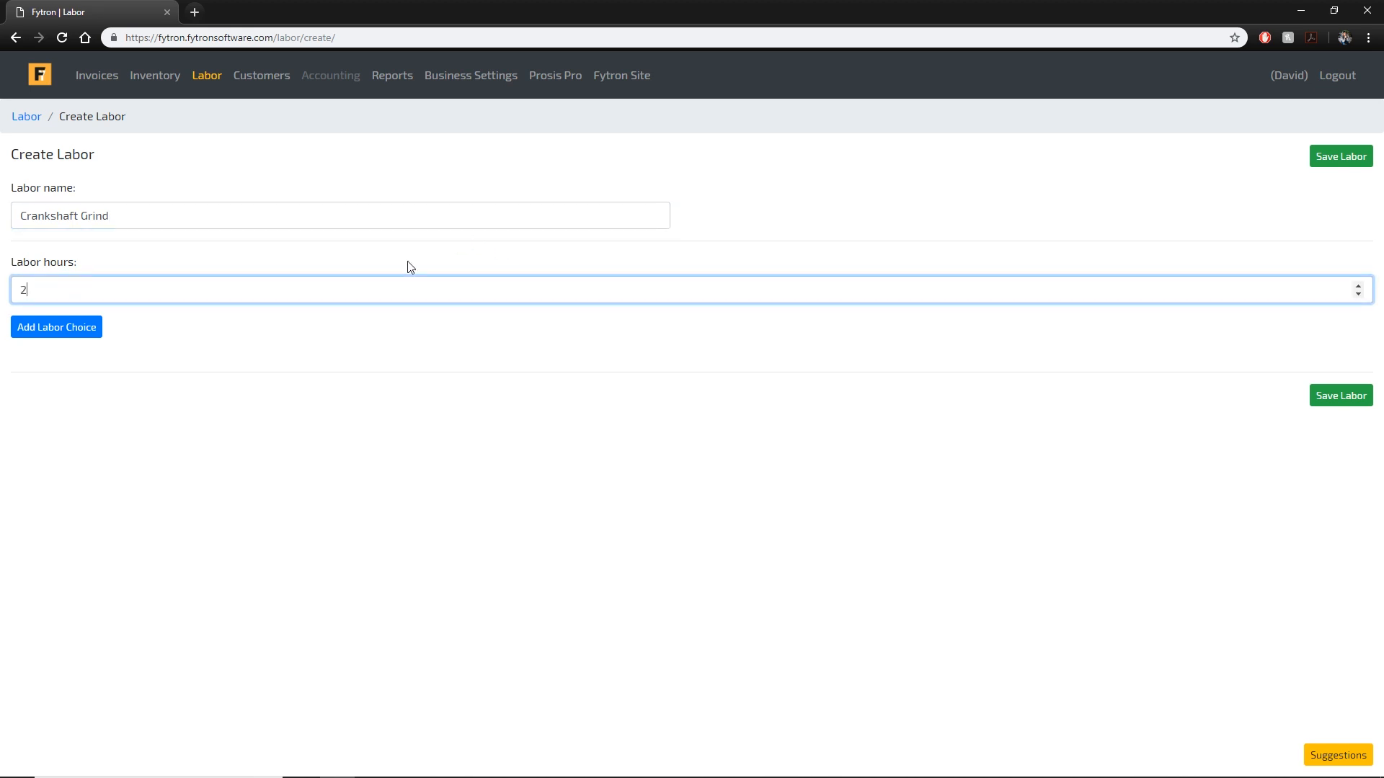
click(245, 328)
click(1321, 397)
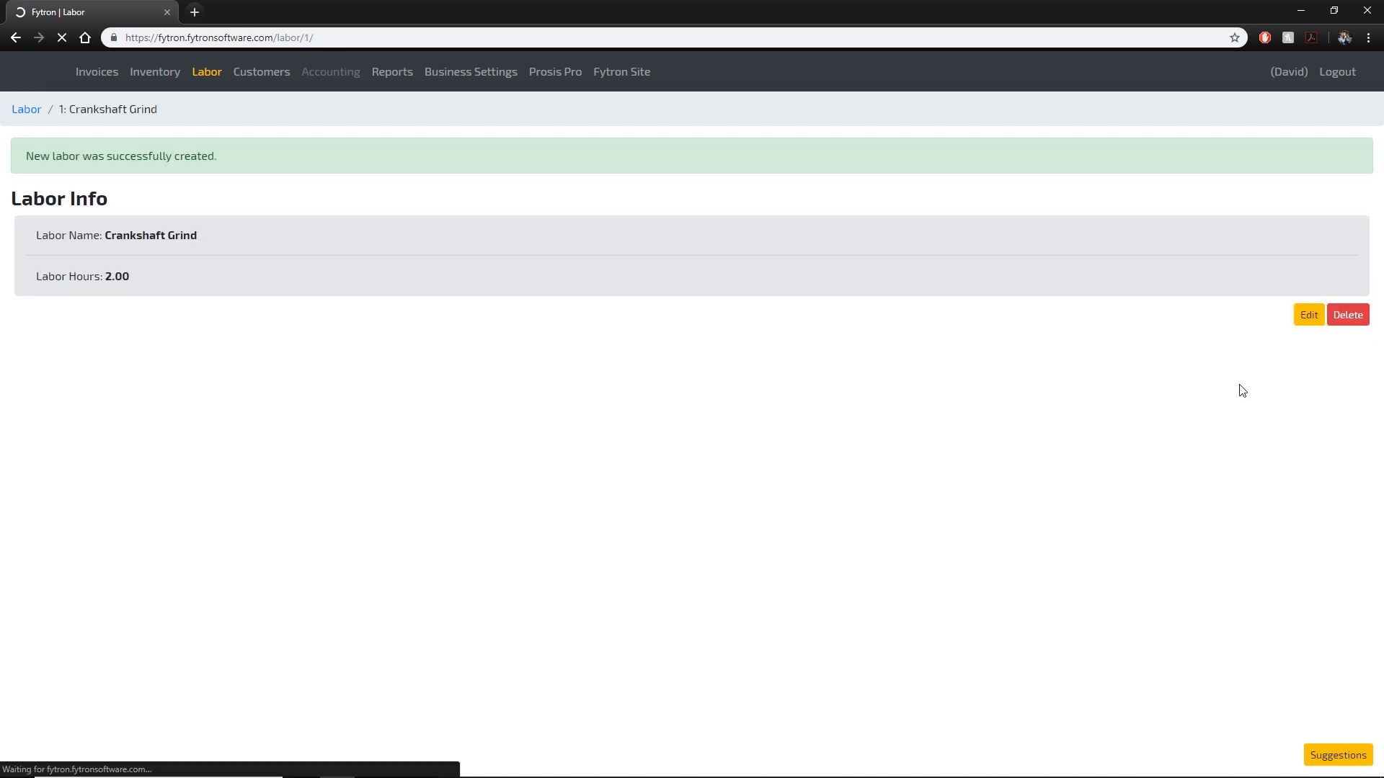
click(1310, 321)
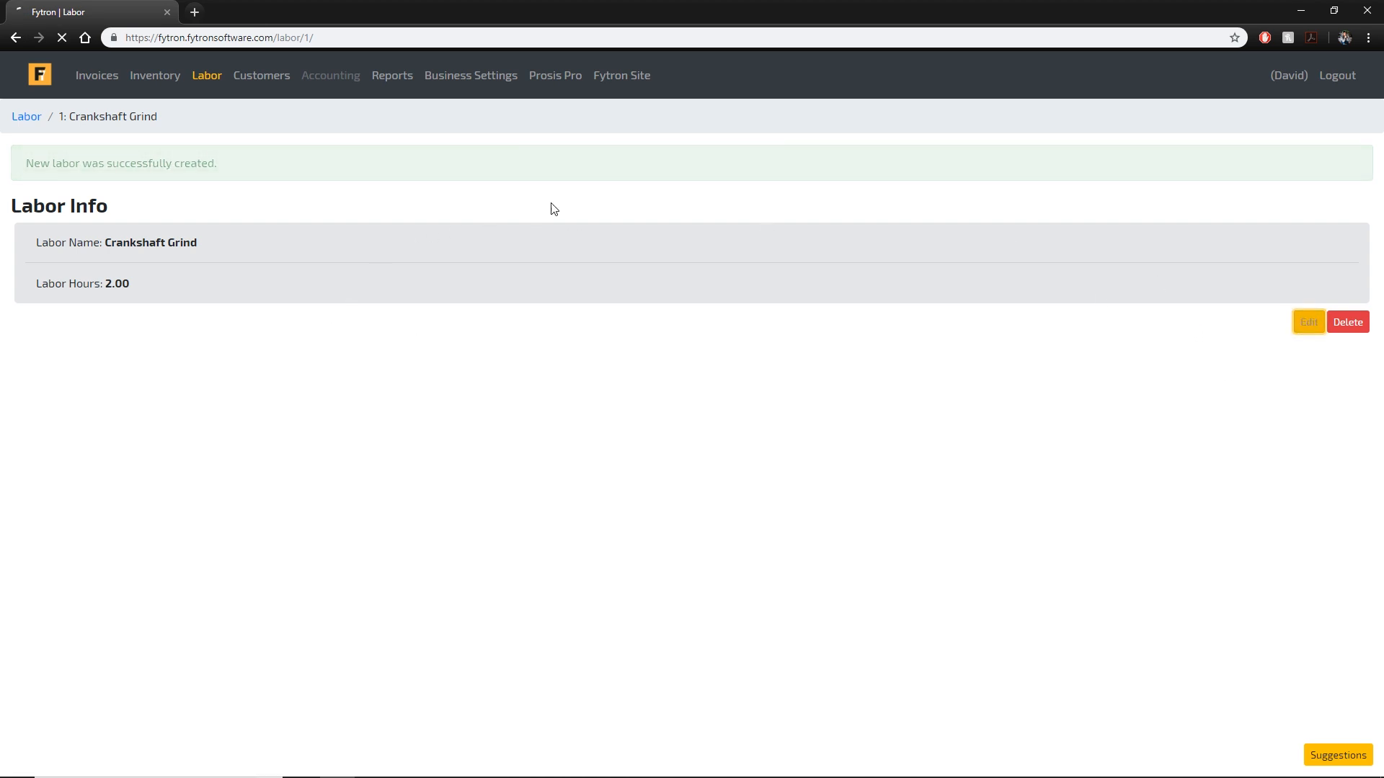
Add three sub-labor choice rows and enter the first as 4 Cylinders at 1 hour.
click(77, 311)
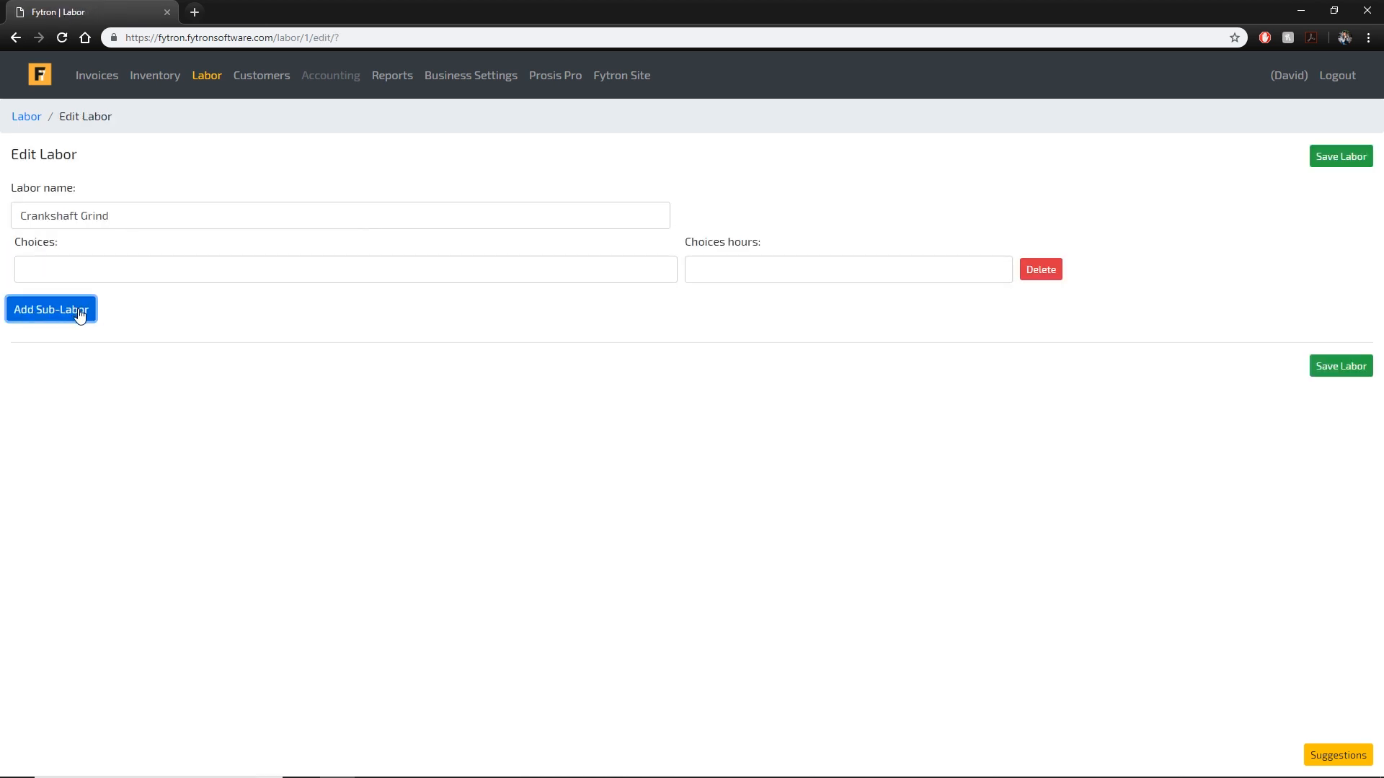
click(77, 311)
click(52, 368)
click(263, 270)
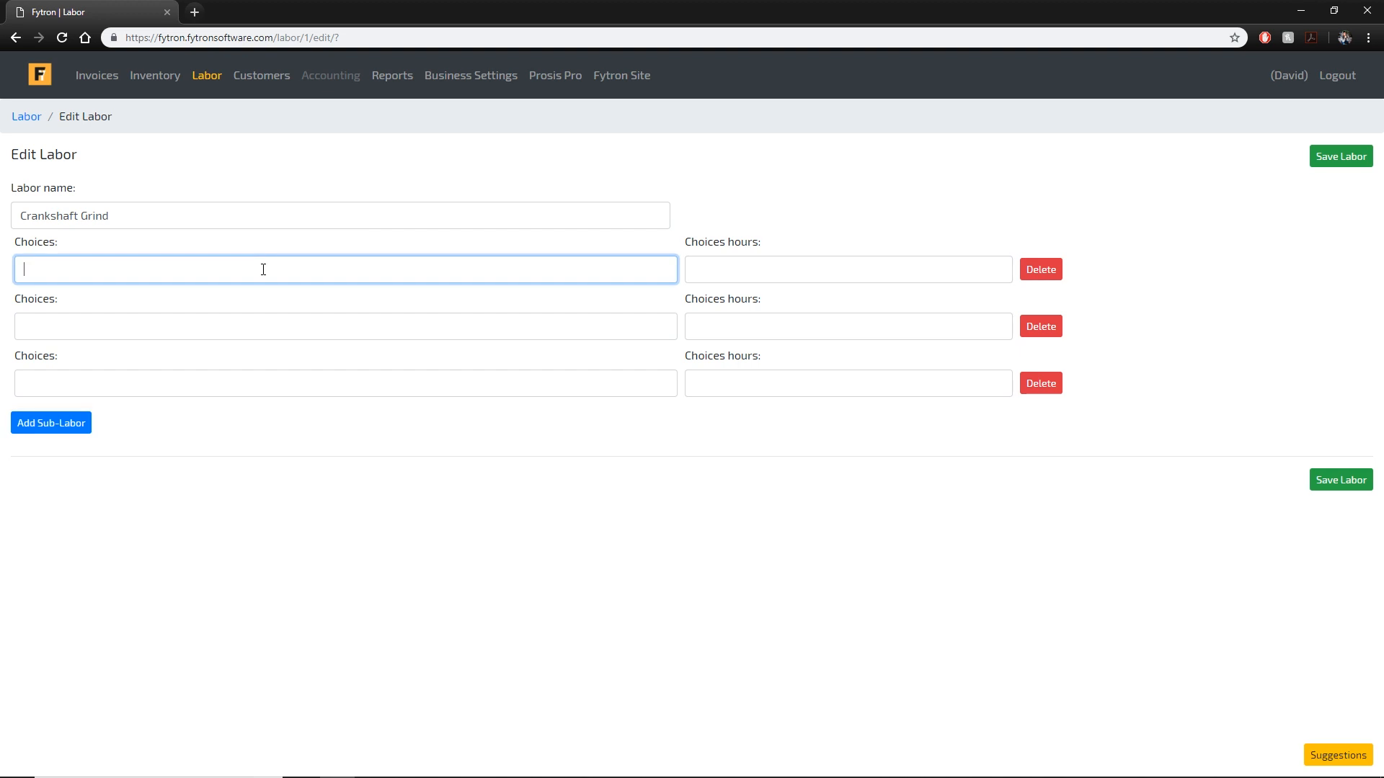
text(4 Cylinders)
key(Tab)
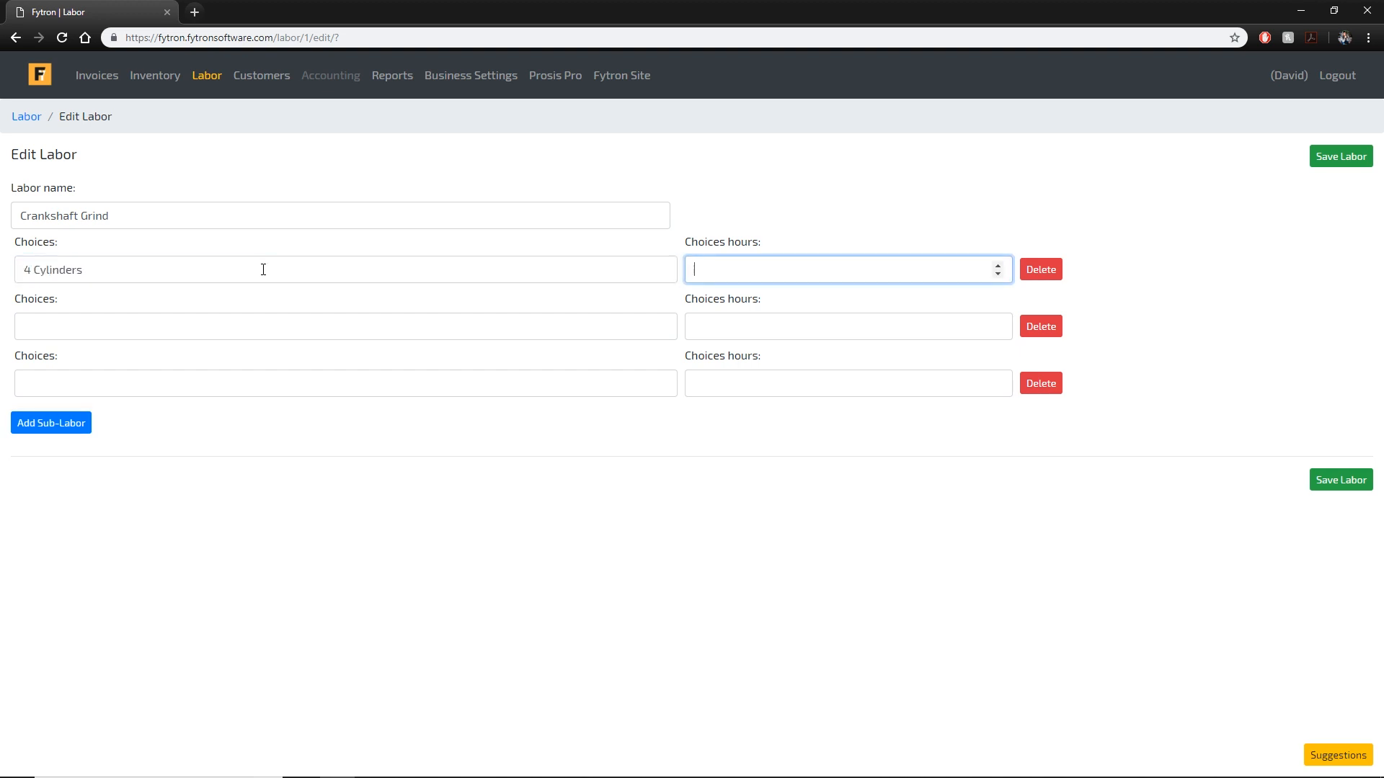
text(1)
Enter 6 Cylinders at 1.5 hours and 8 Cylinders at 2 hours, then save the labor.
key(Tab)
key(Tab)
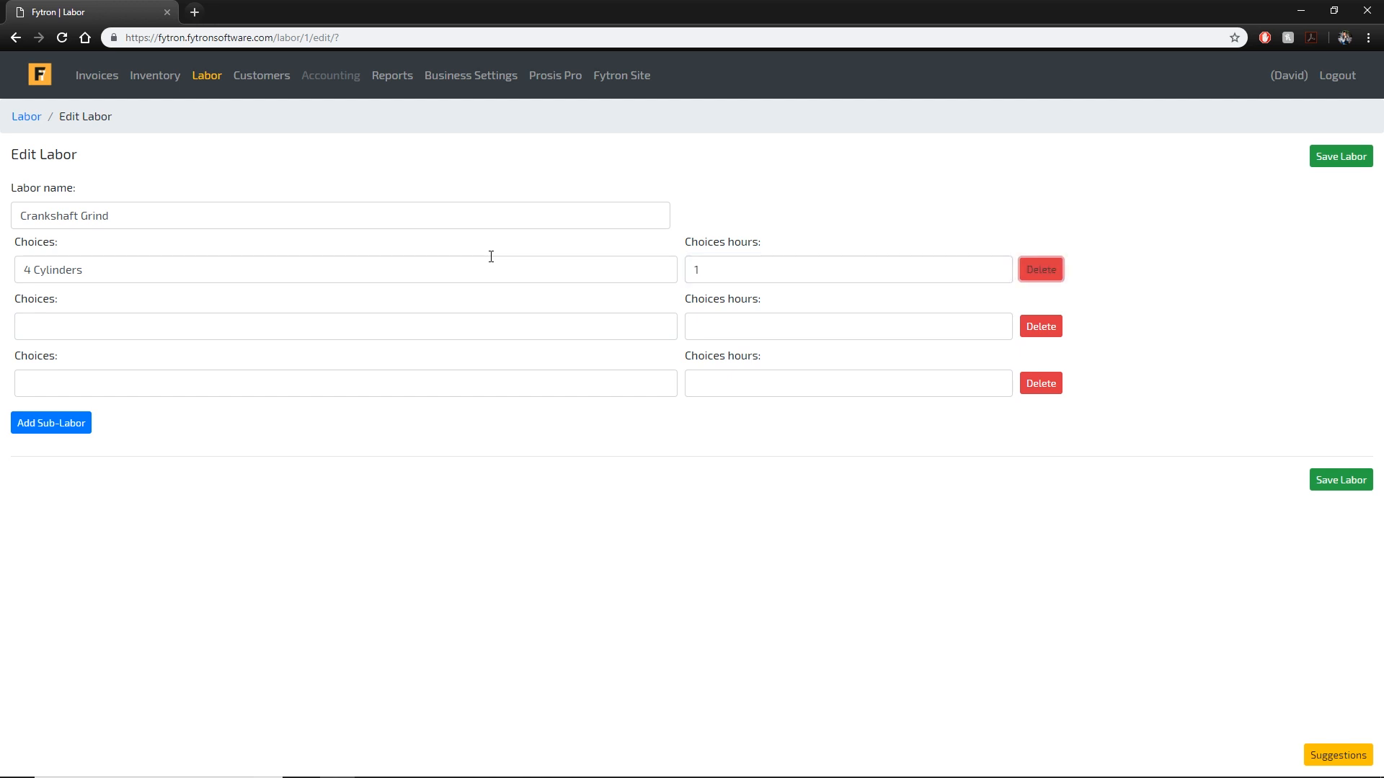
text(6 Cylinders)
key(Tab)
text(1.5)
key(Tab)
key(Tab)
text(8 Cylinders)
key(Tab)
text(2)
click(1358, 484)
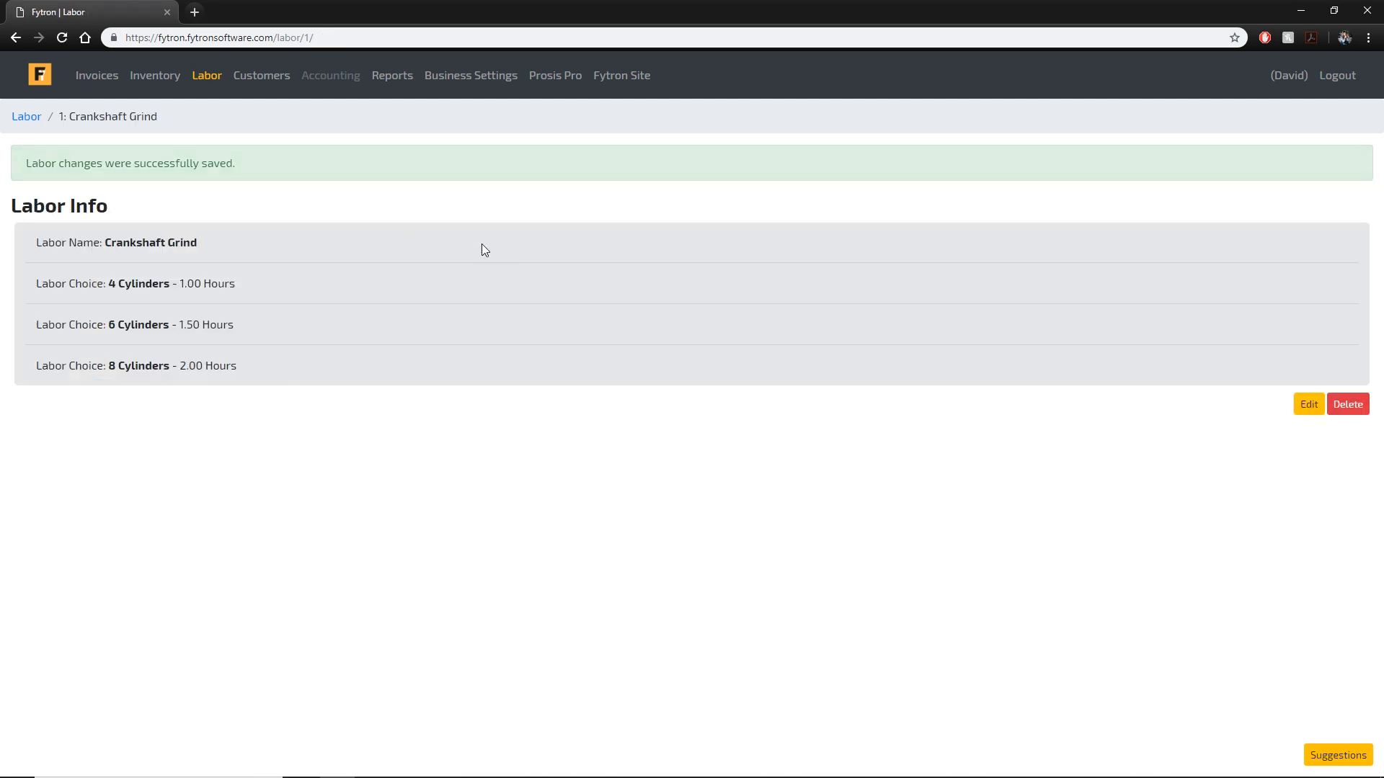
click(35, 120)
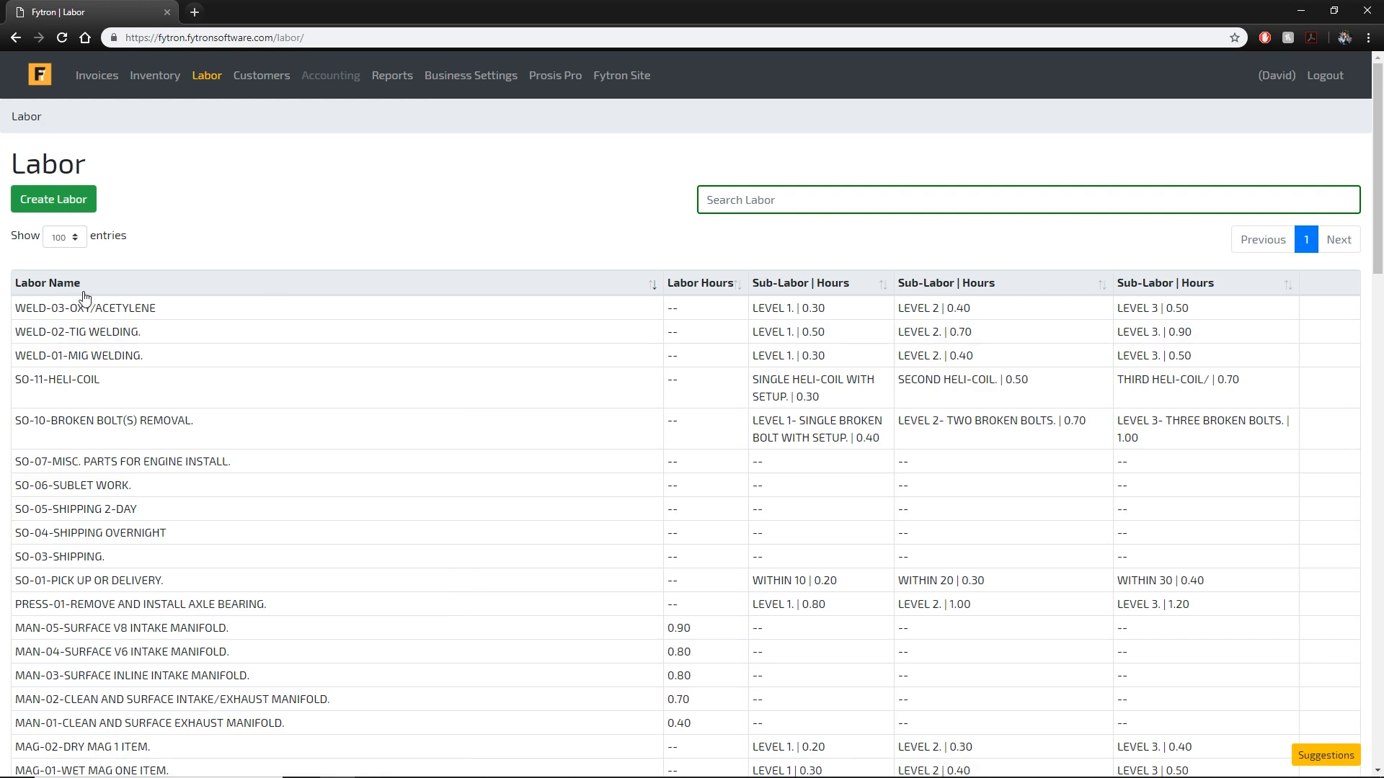
Delete the Crankshaft Grind labor entry, confirming the deletion with OK.
scroll(288, 288, down, 20)
scroll(974, 331, up, 5)
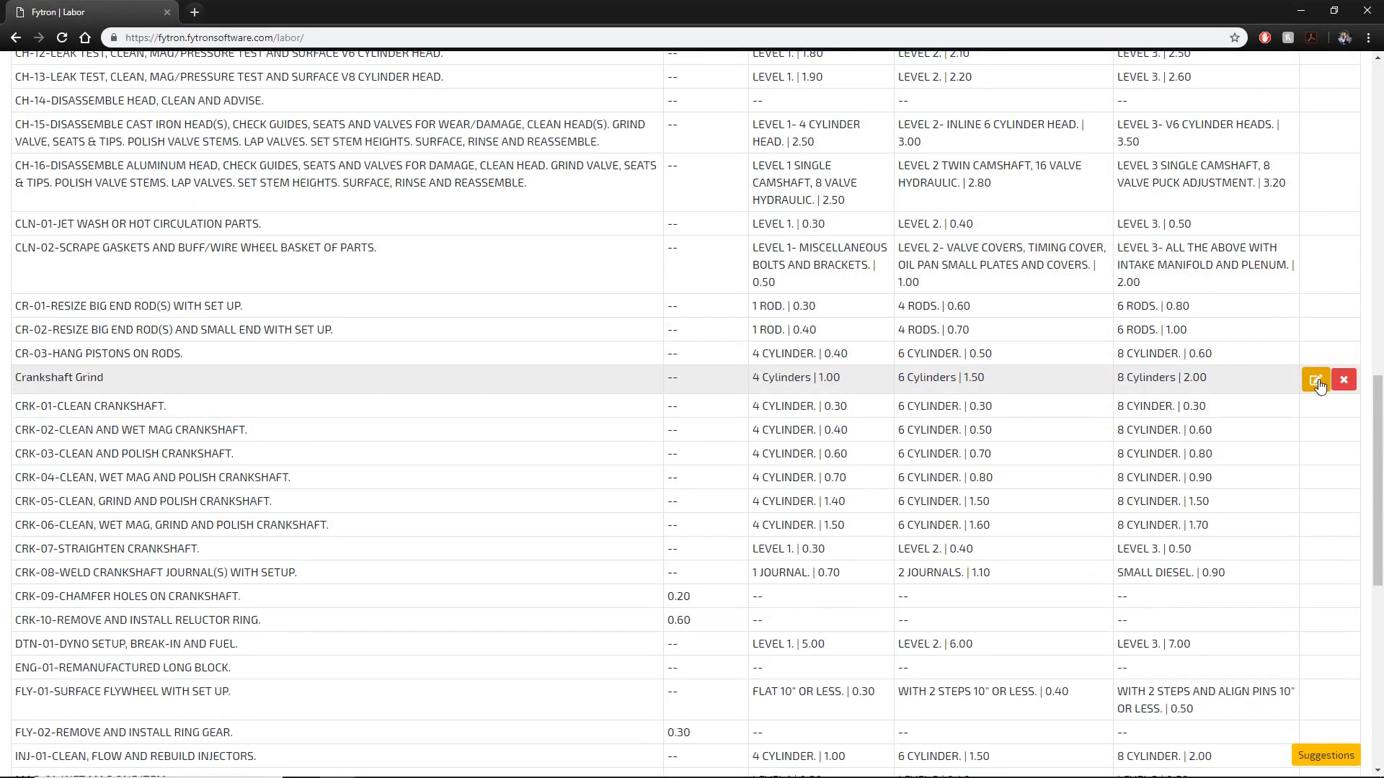
click(1344, 380)
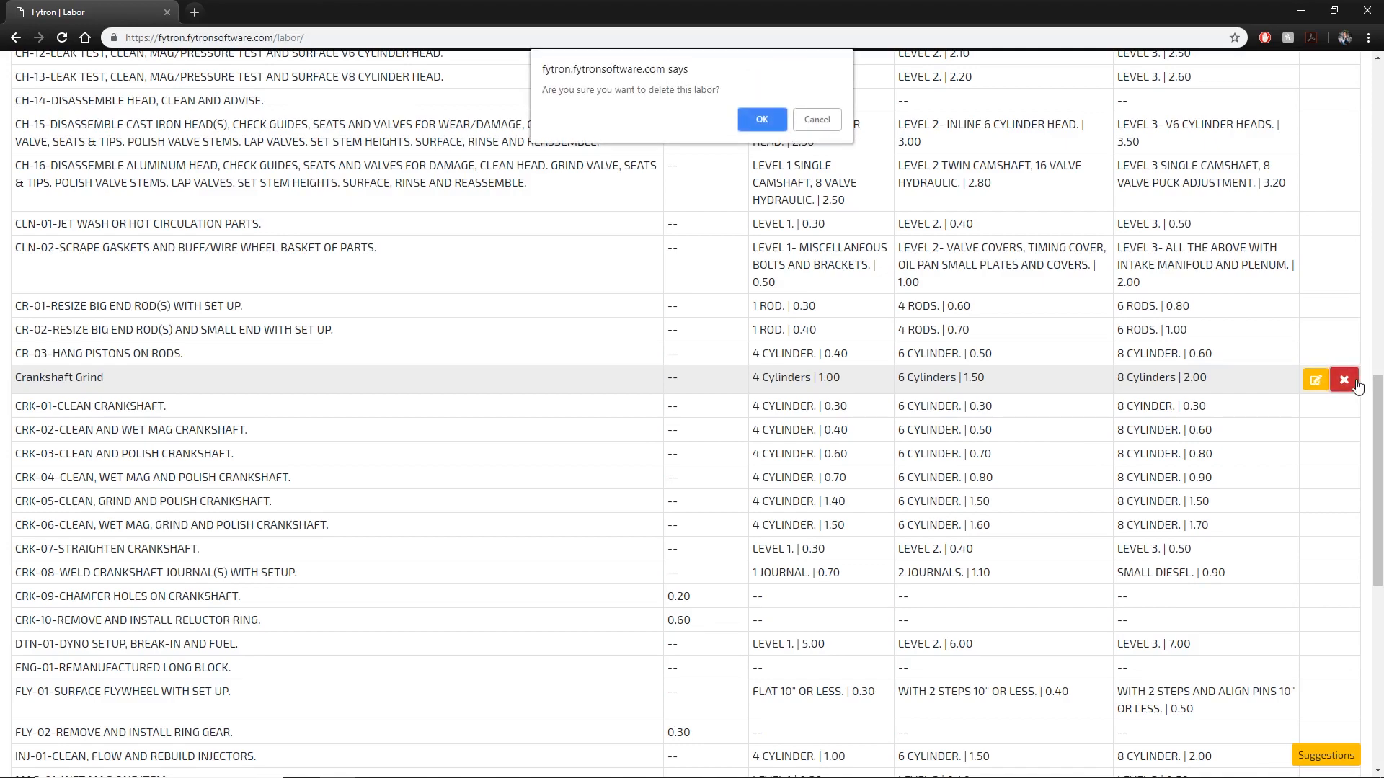
click(762, 120)
scroll(711, 490, down, 4)
scroll(711, 490, down, 2)
scroll(660, 488, up, 10)
click(258, 81)
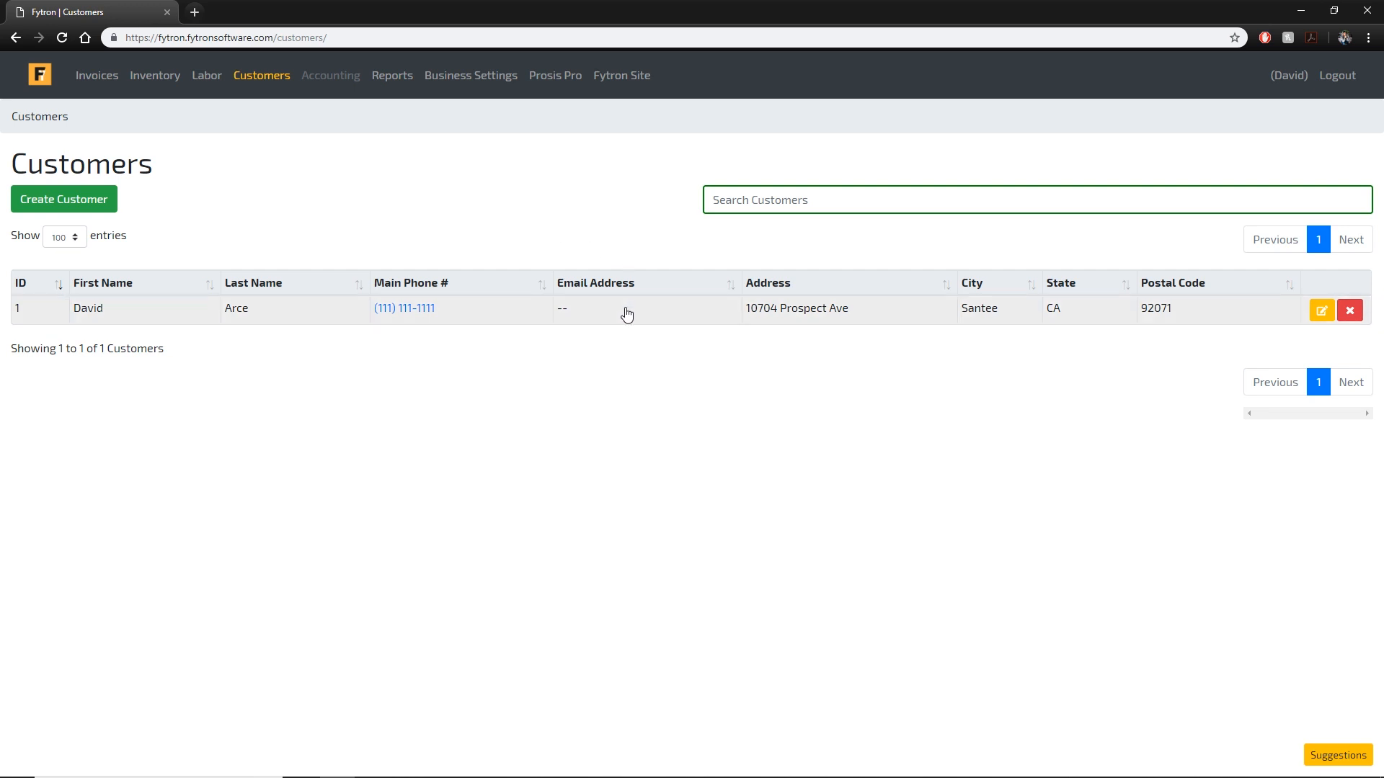
Add a 2016 Chevy Colorado V6 vehicle to the customer record and save it.
click(517, 316)
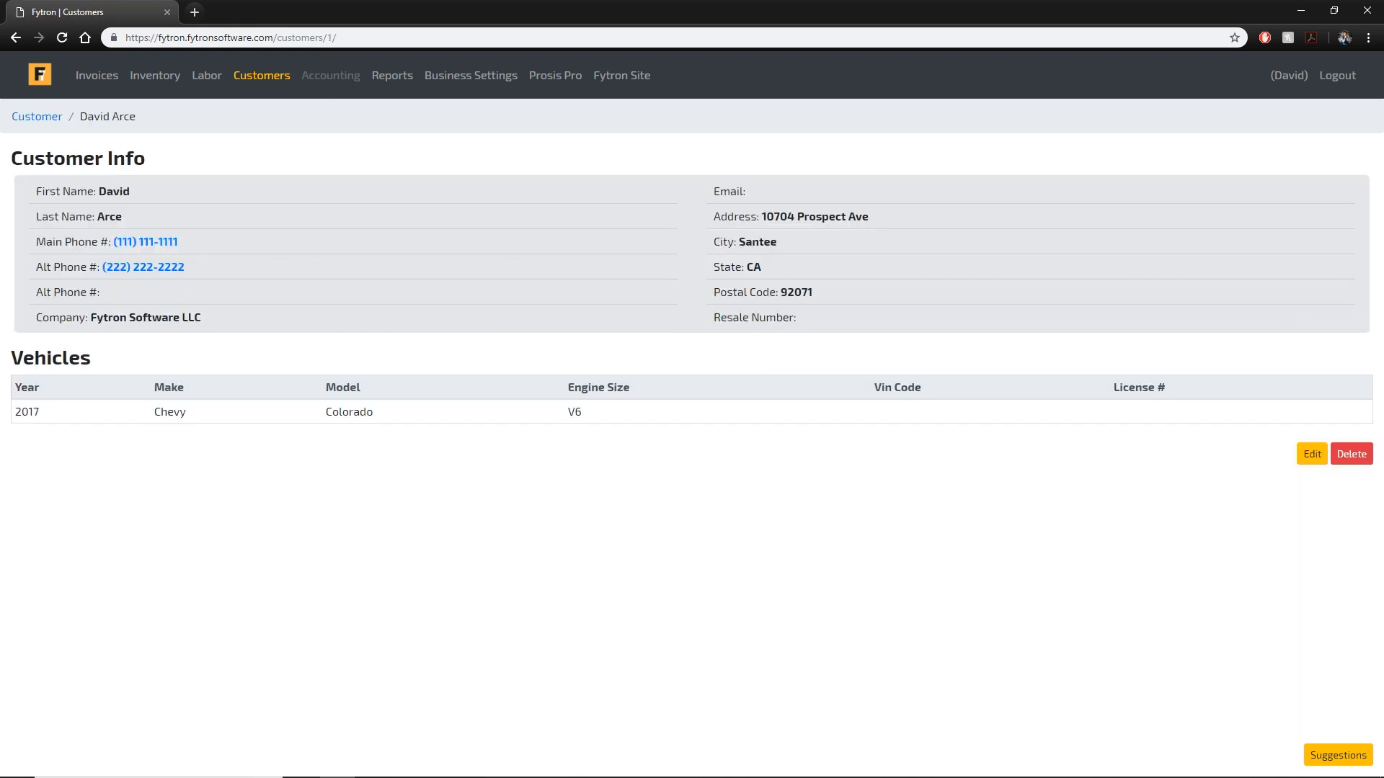
click(1312, 454)
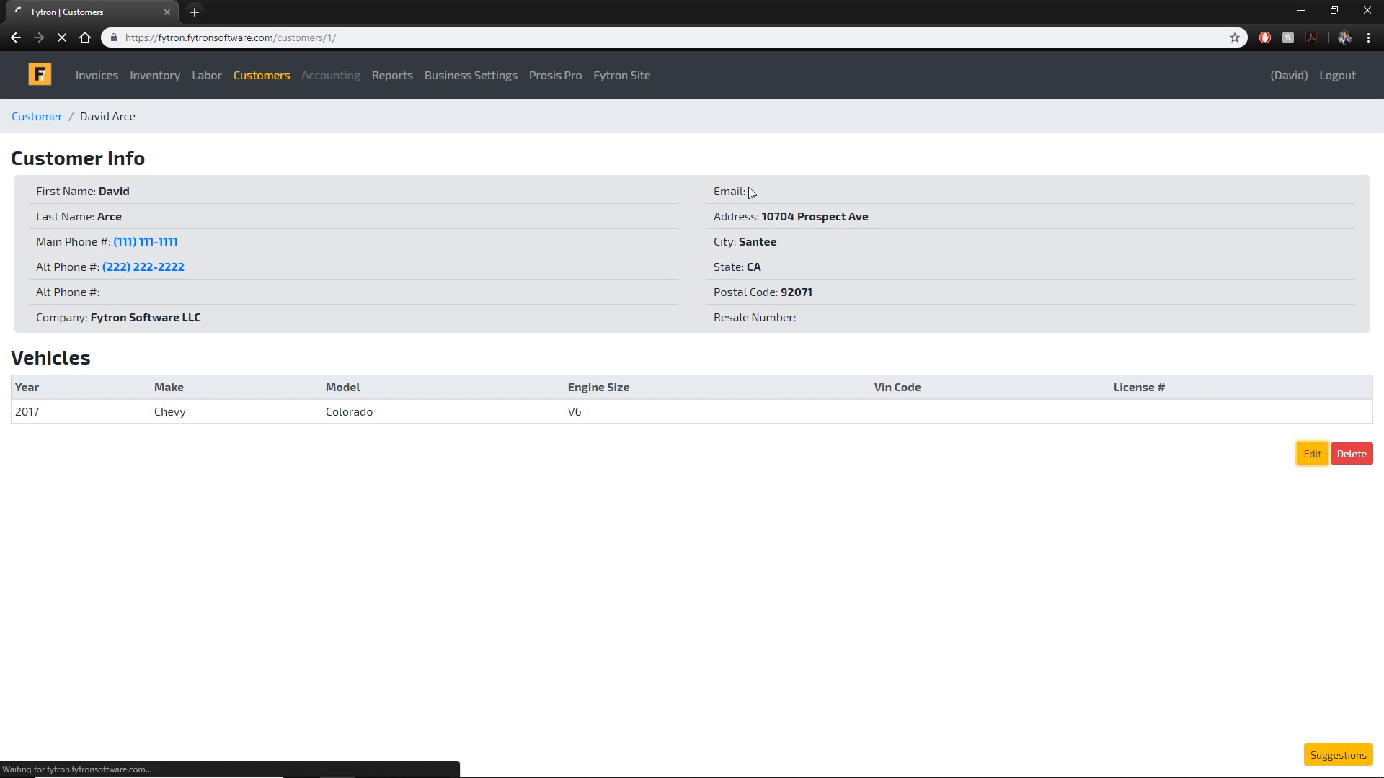
click(1257, 377)
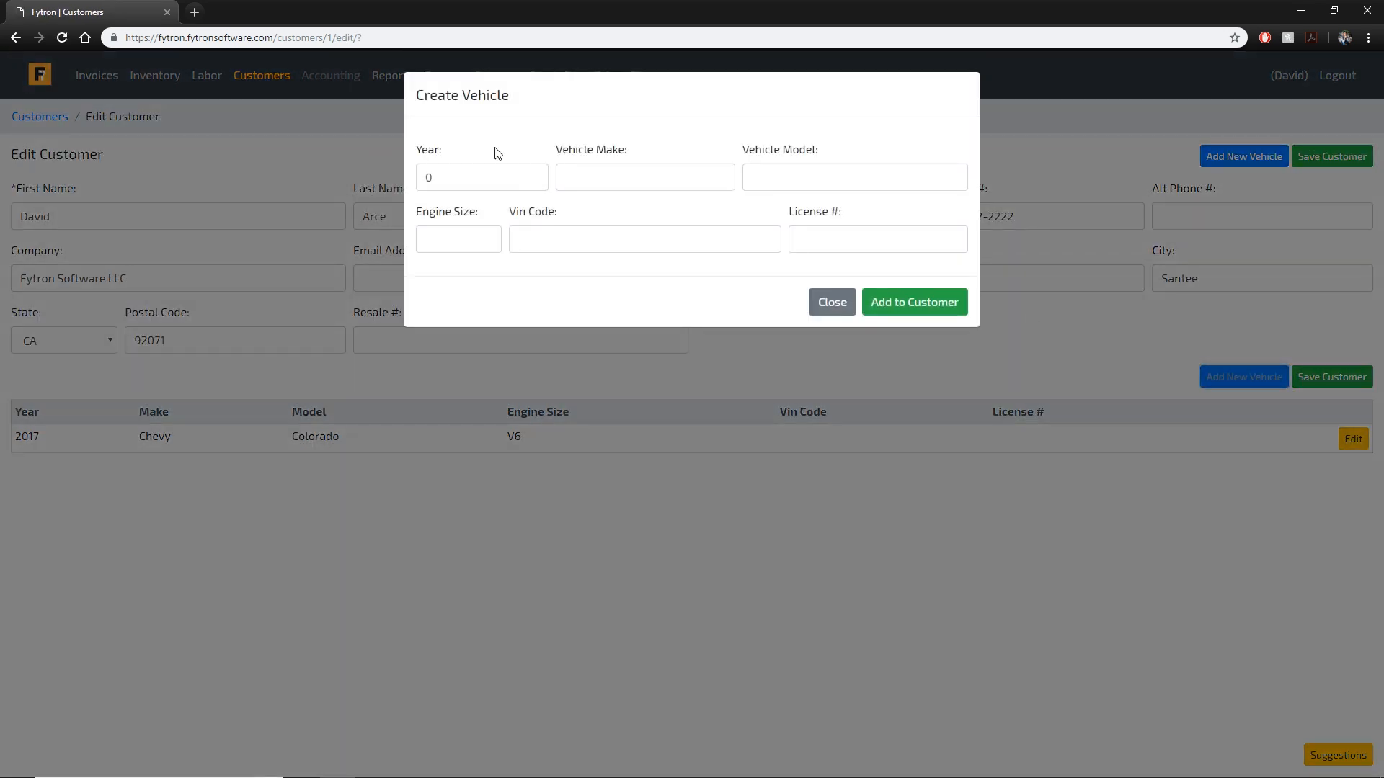
double_click(494, 180)
text(2016)
key(Tab)
text(Chevy)
key(Tab)
text(Colo)
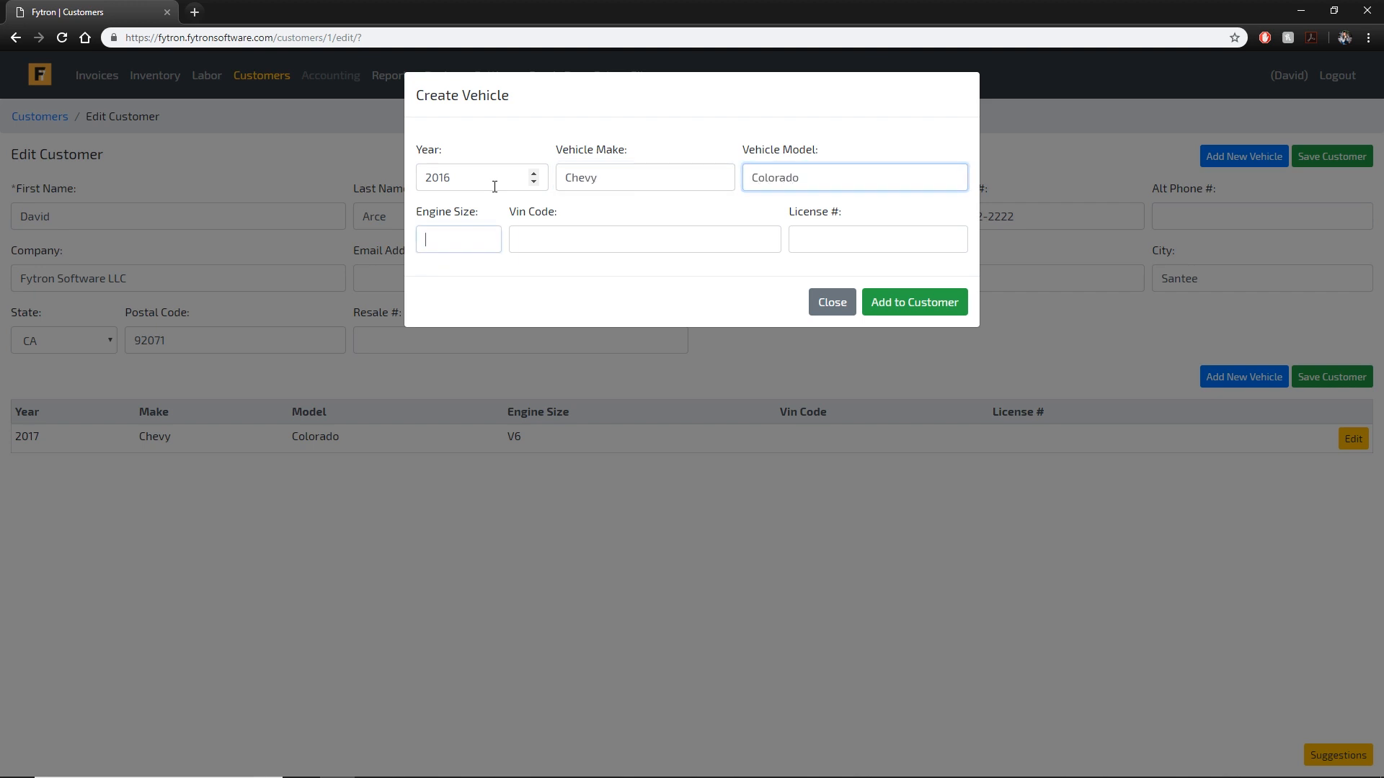
text(V)
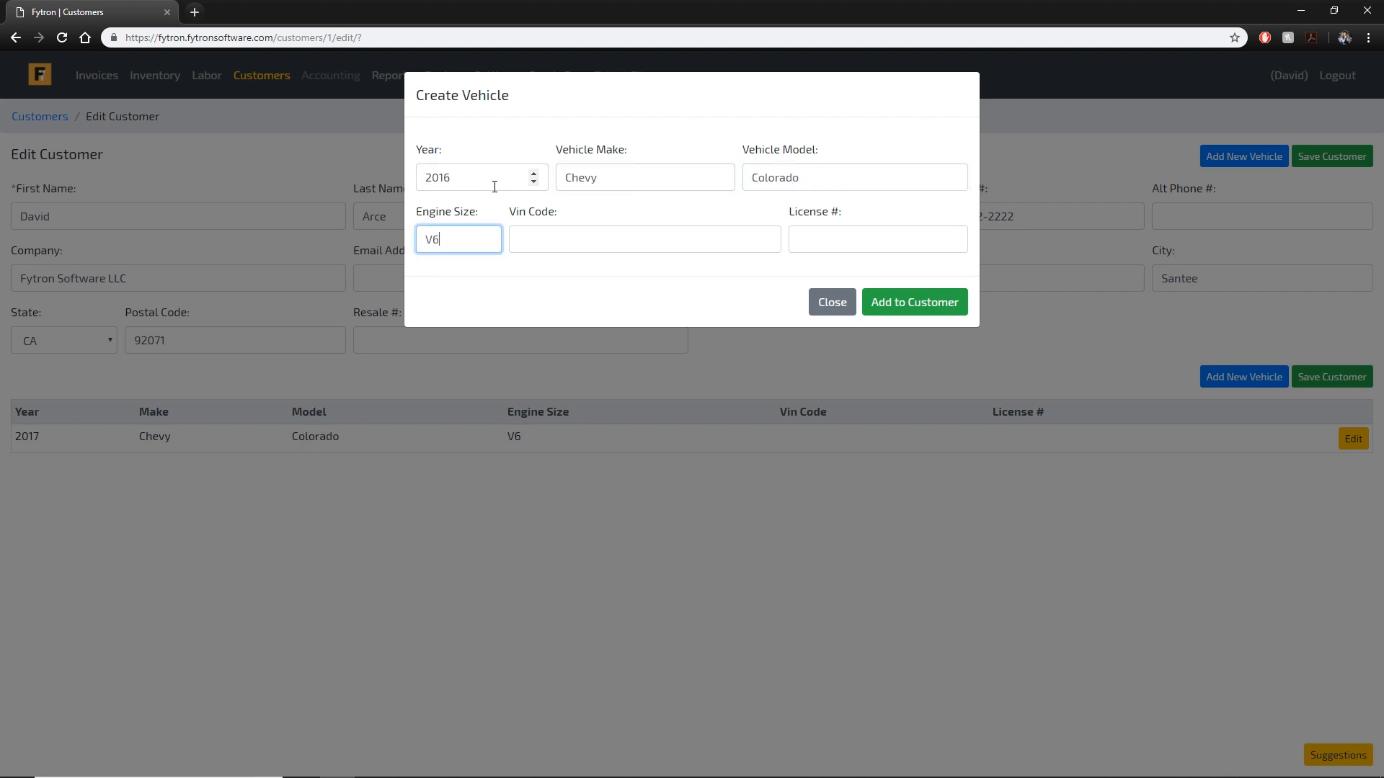
text(6)
click(908, 302)
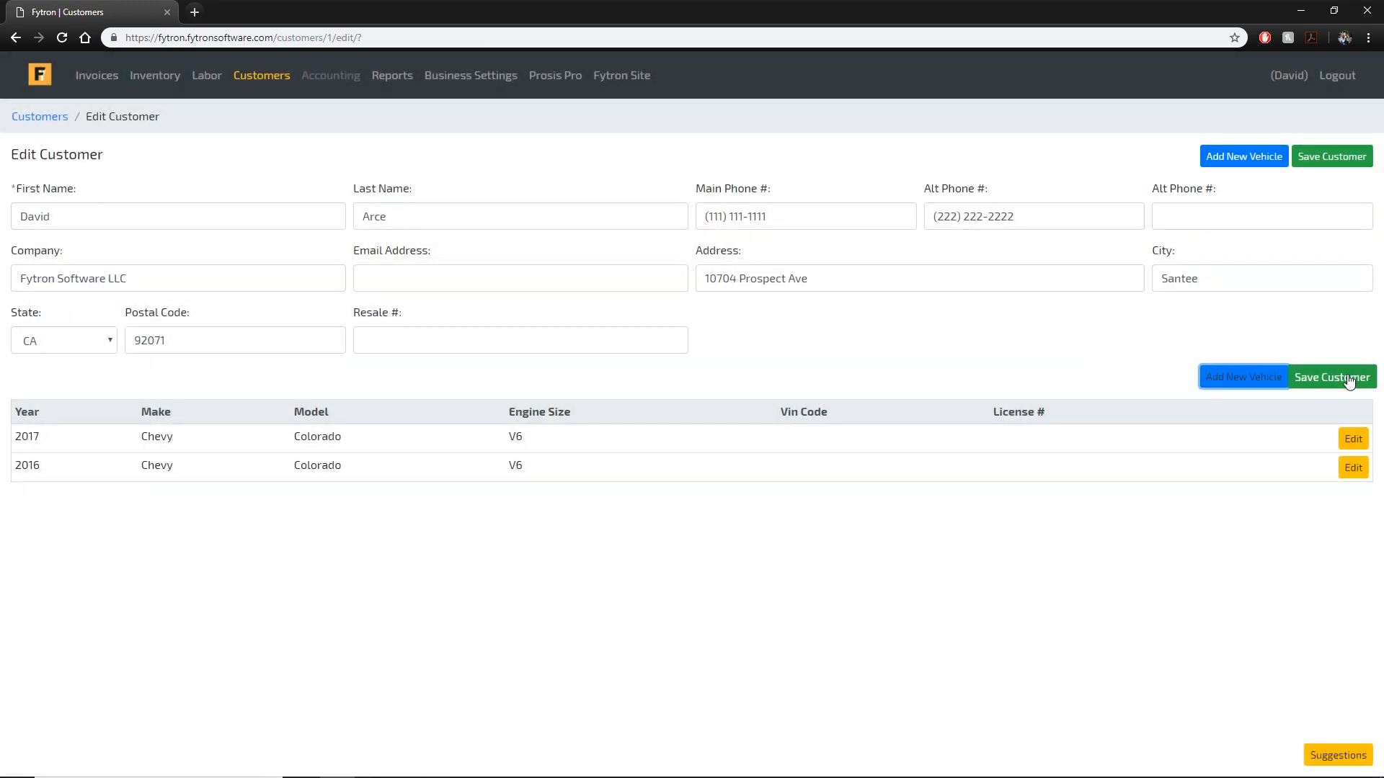
click(1331, 377)
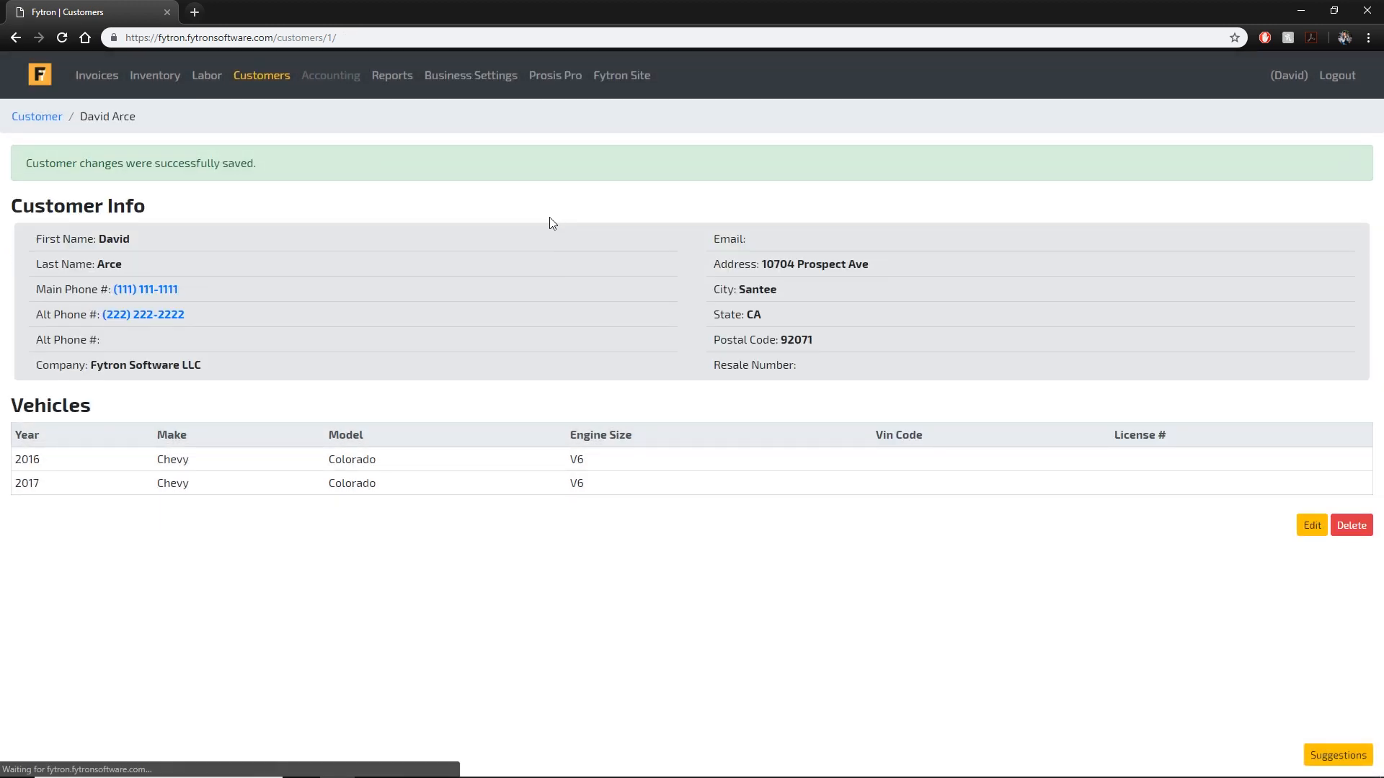
Enter the customer's resale number in the Resale # field and save the record.
click(1312, 525)
click(538, 330)
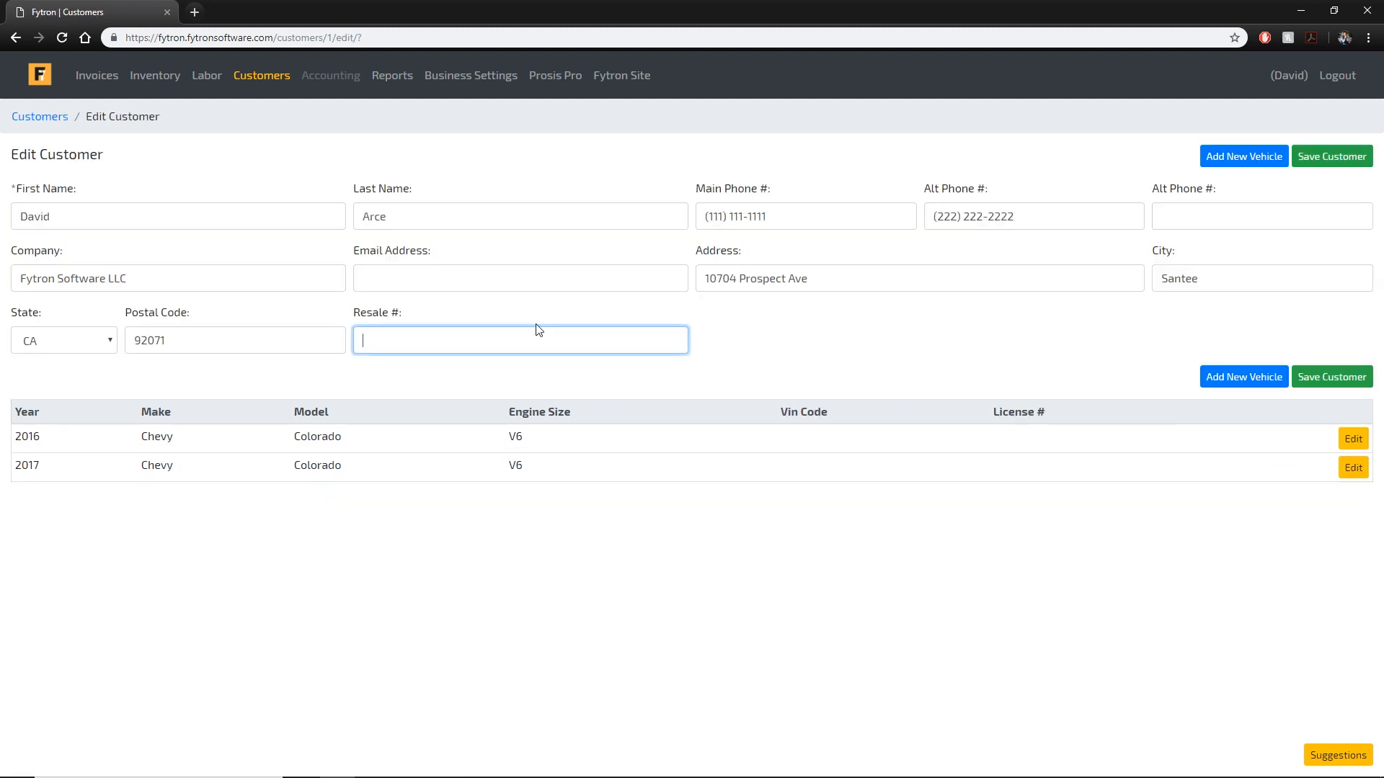
text(123456)
click(1332, 157)
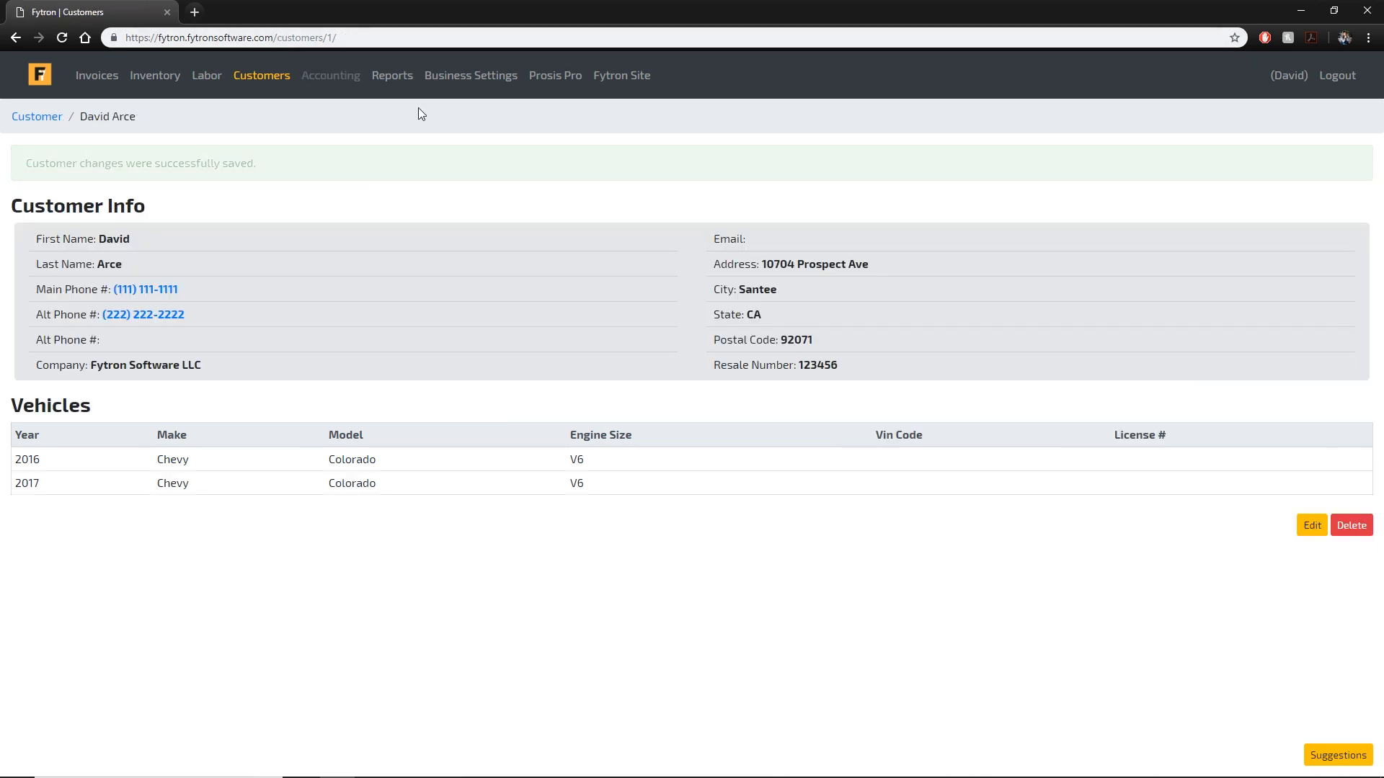
click(50, 116)
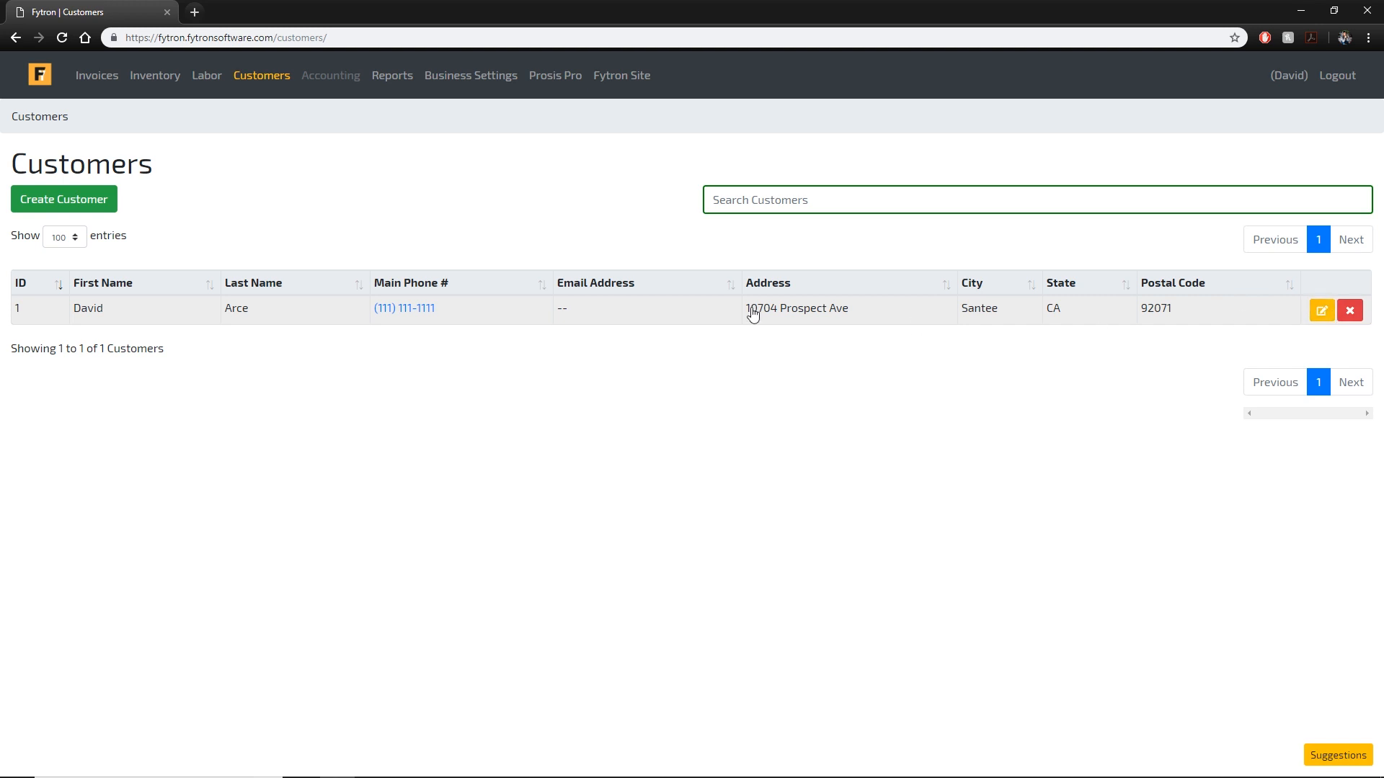
Show the invoices list and toggle the Closed status filter on and back off.
click(113, 85)
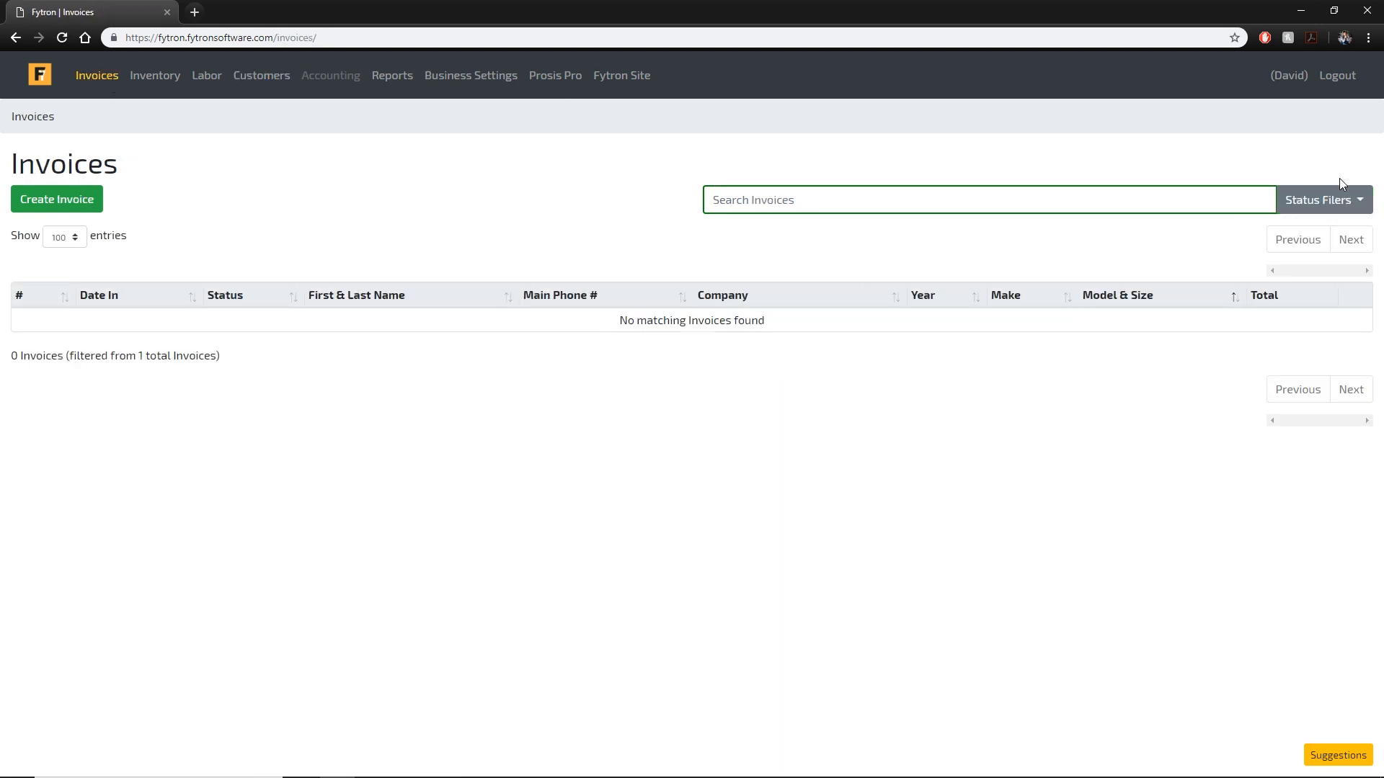
click(1286, 199)
click(1324, 376)
click(1324, 376)
Start a new invoice for the existing customer and their 2016 Chevy Colorado V6.
click(63, 200)
click(626, 142)
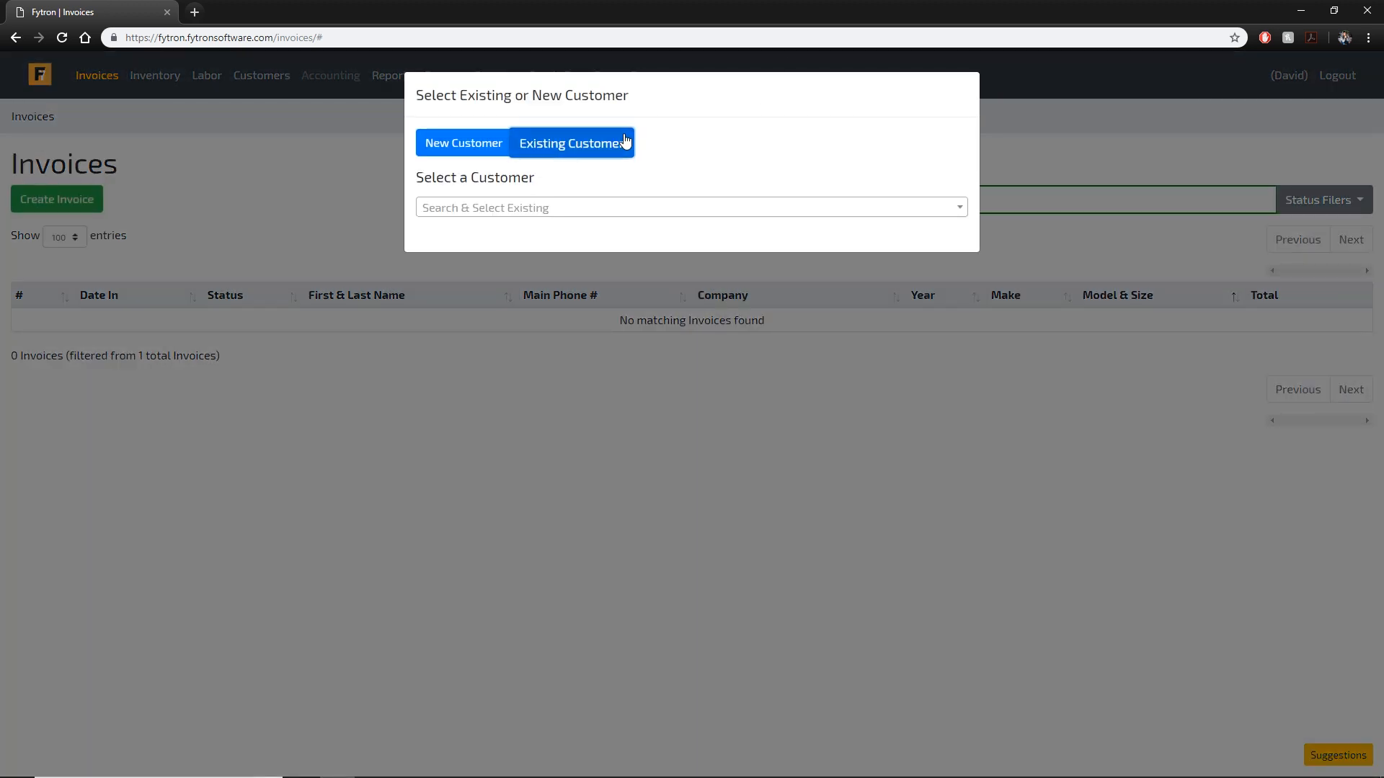
click(529, 209)
click(556, 276)
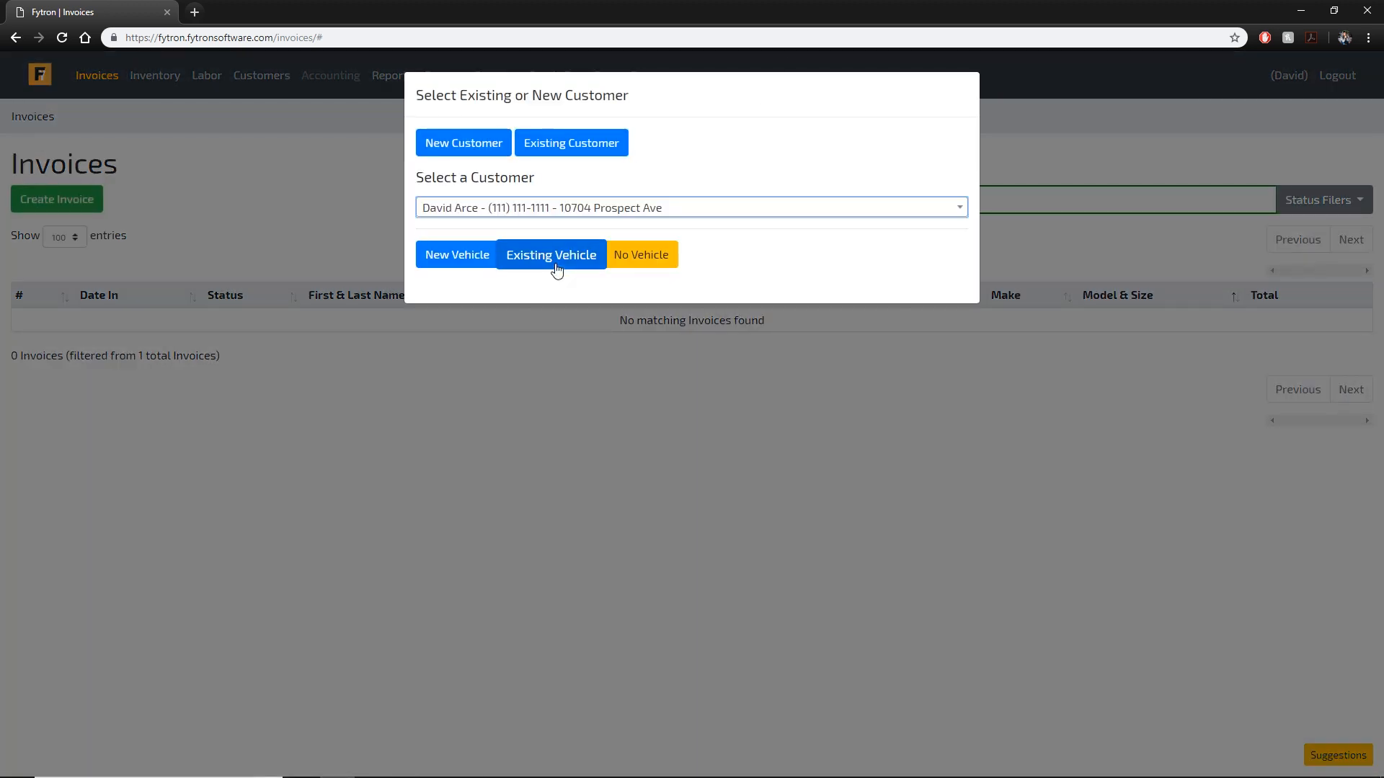
click(552, 254)
click(547, 324)
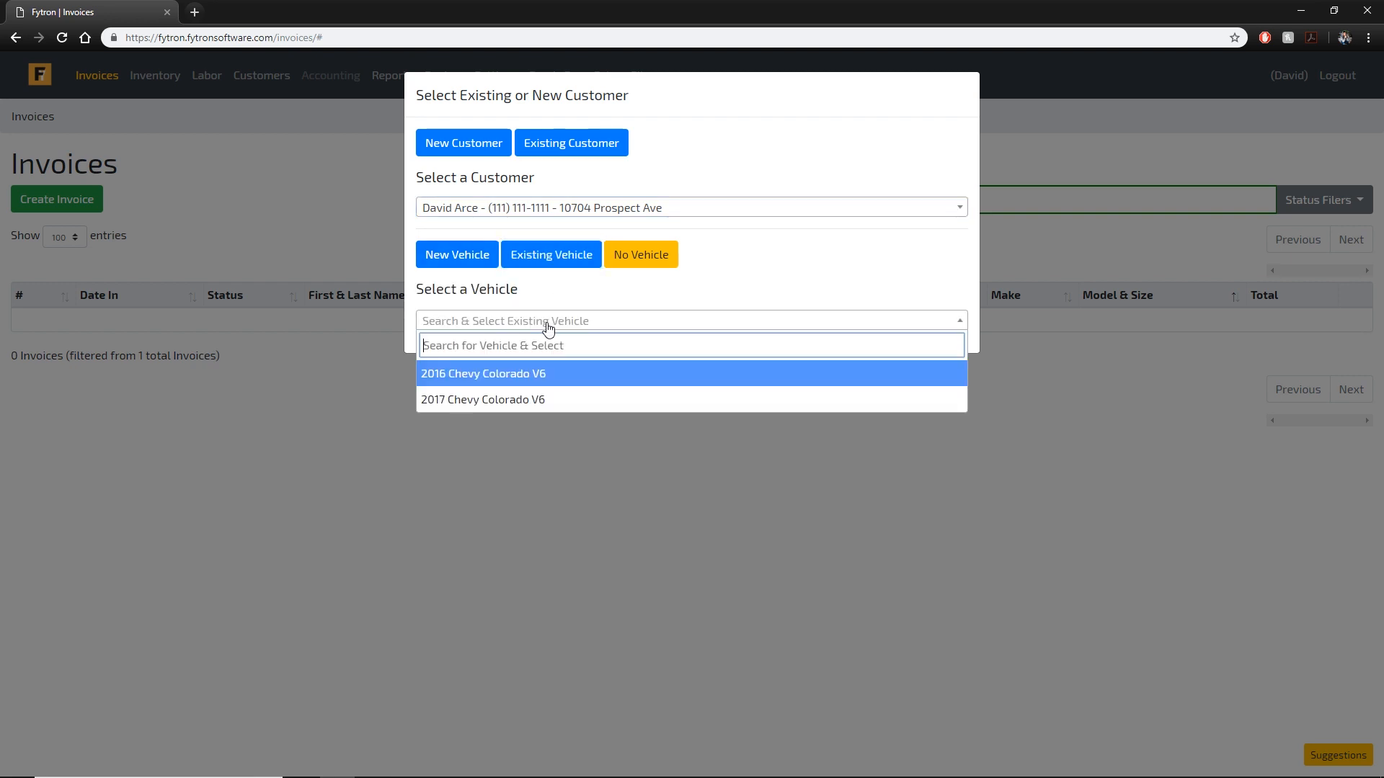
click(585, 376)
click(933, 391)
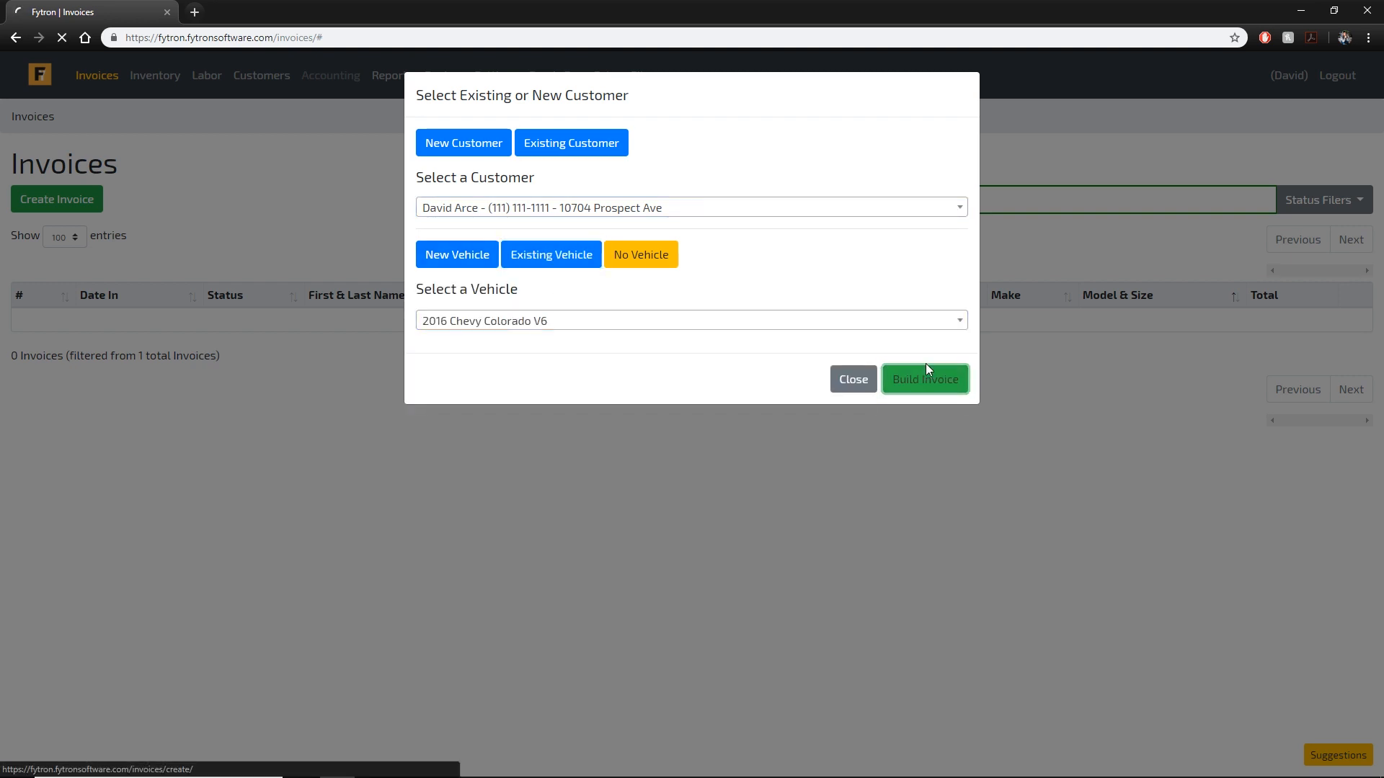
Add one CB663H Rod Bearings part to the invoice at $86.25.
scroll(849, 344, down, 2)
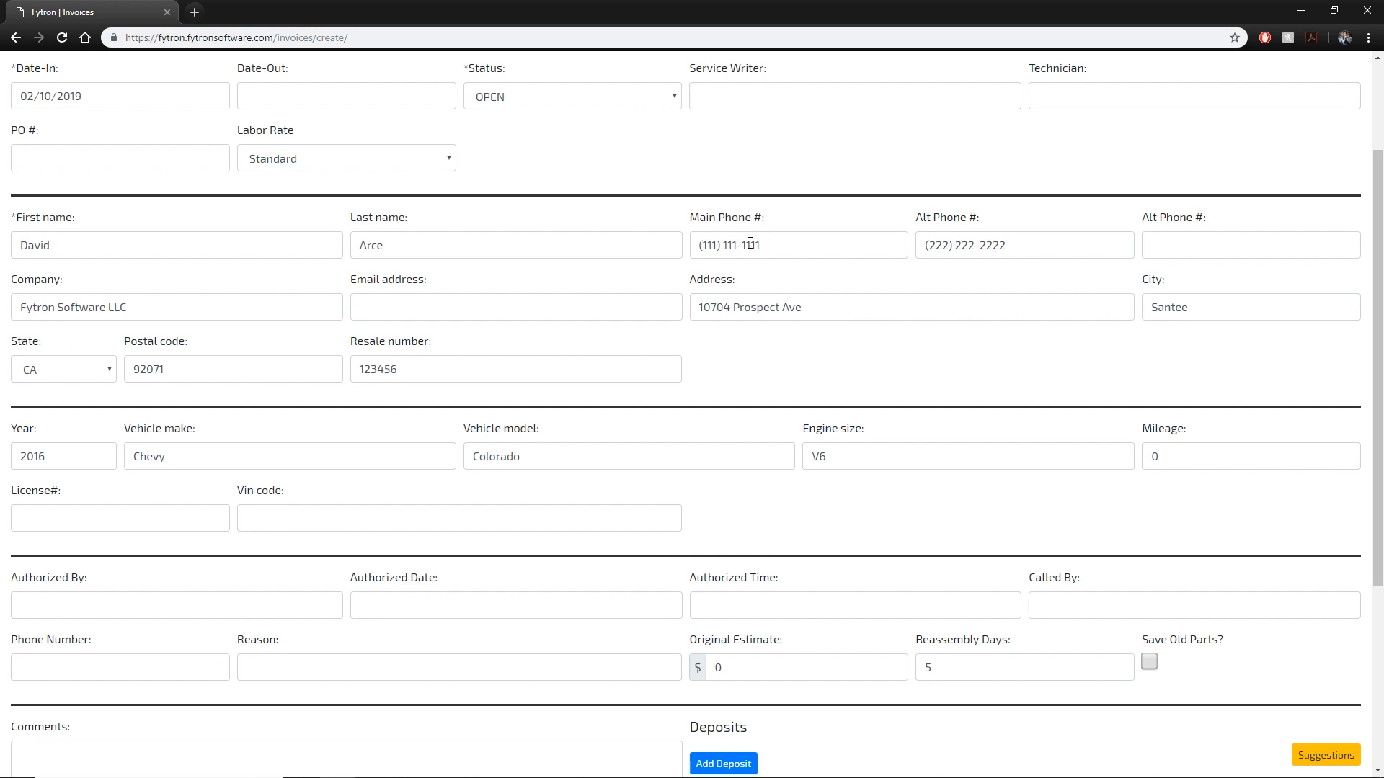
scroll(178, 231, down, 2)
scroll(911, 343, down, 2)
scroll(892, 327, up, 6)
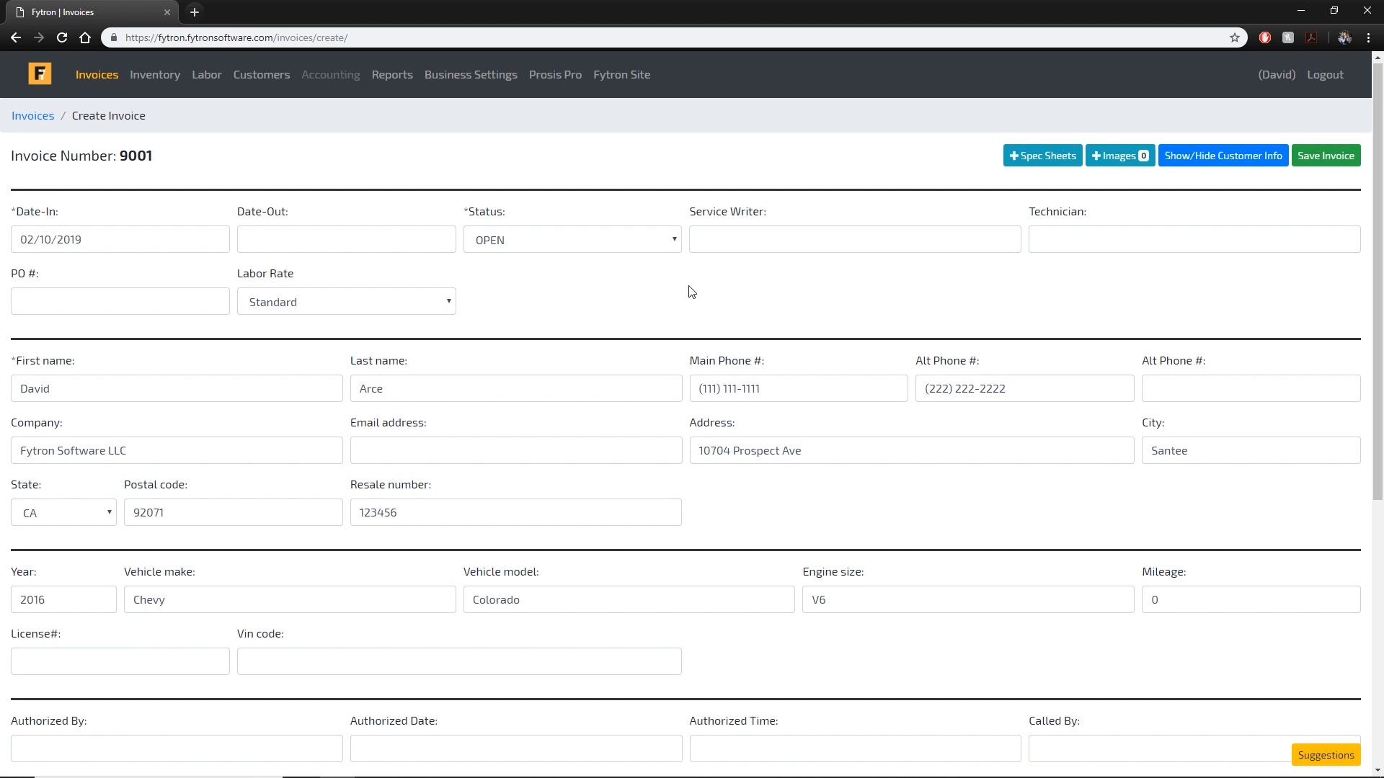
scroll(691, 290, down, 2)
double_click(487, 361)
click(807, 363)
scroll(806, 363, down, 4)
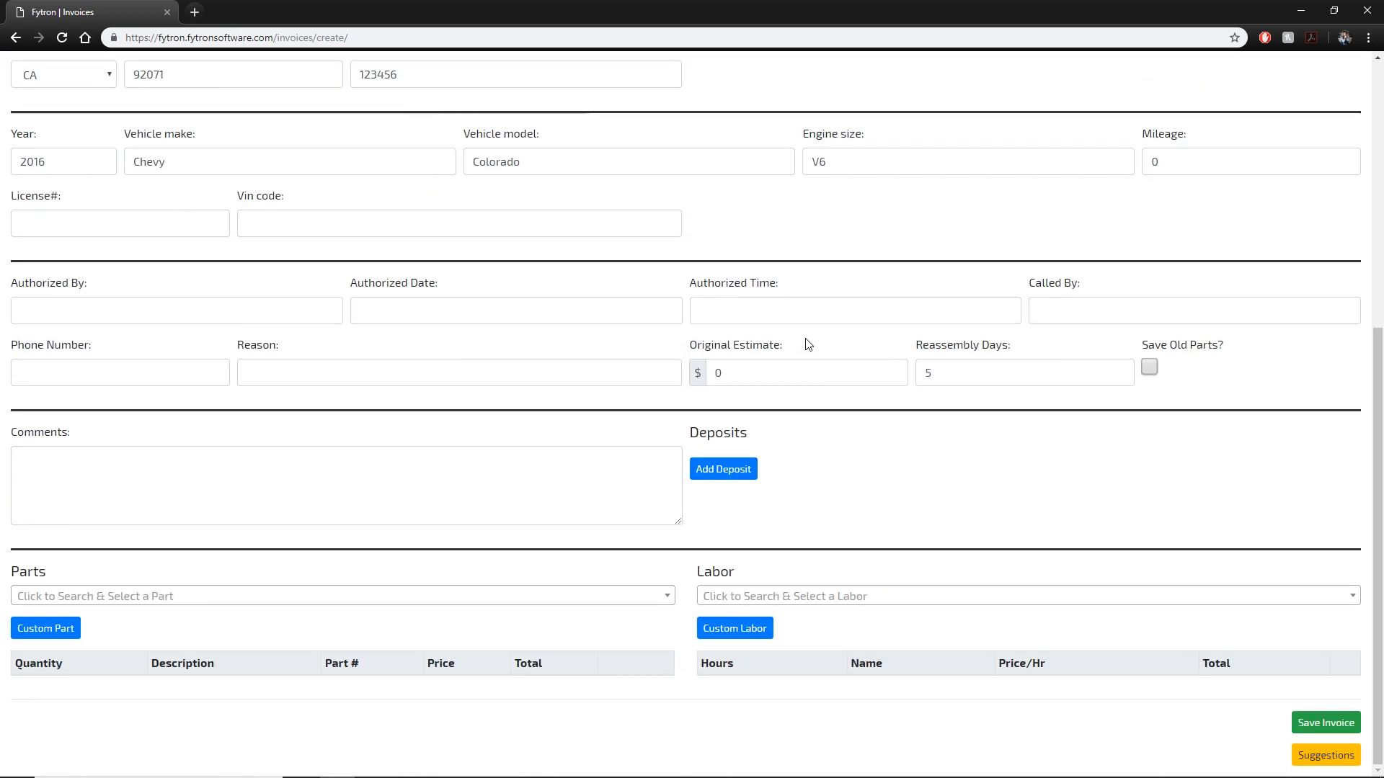
click(226, 597)
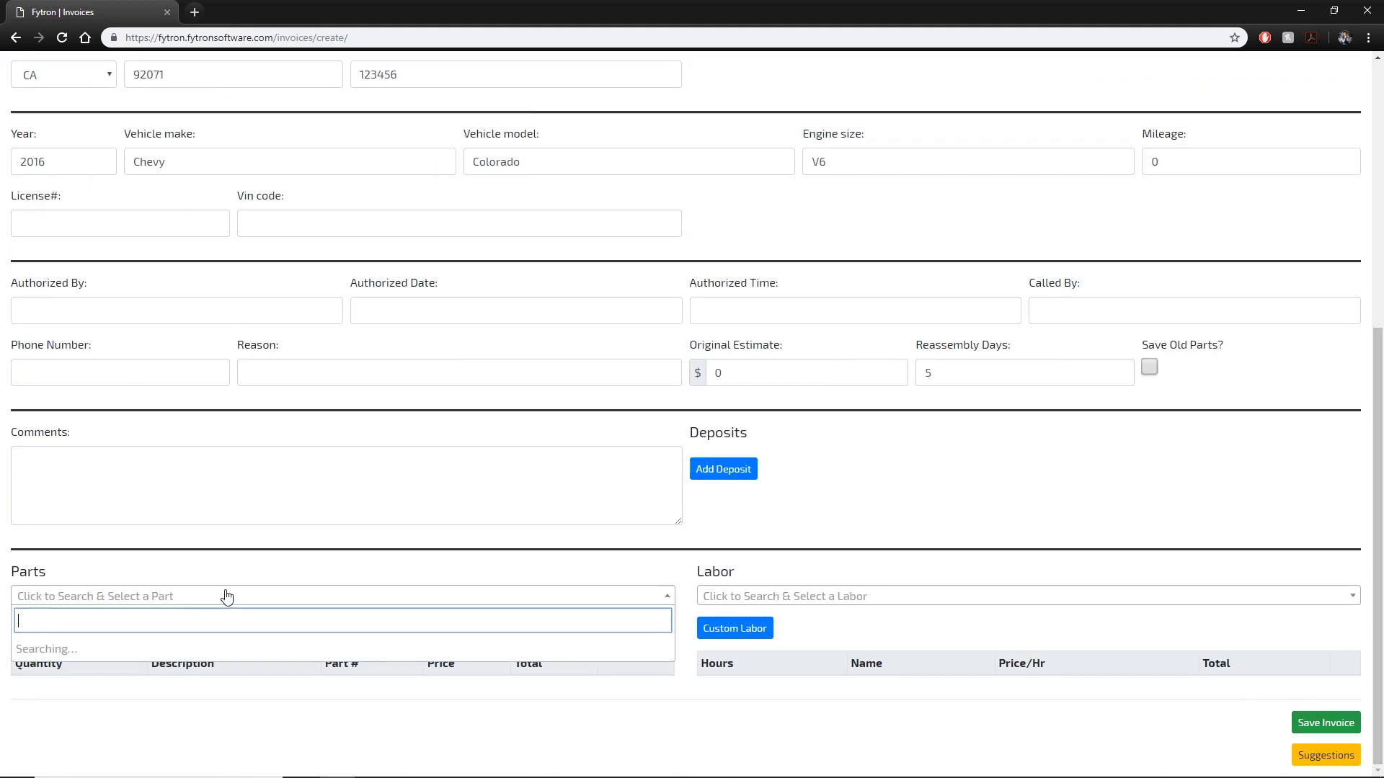
click(274, 648)
Add the CH-10 leak-test labor at LEVEL 1, 1.50 hours and 102.00 per hour.
click(920, 569)
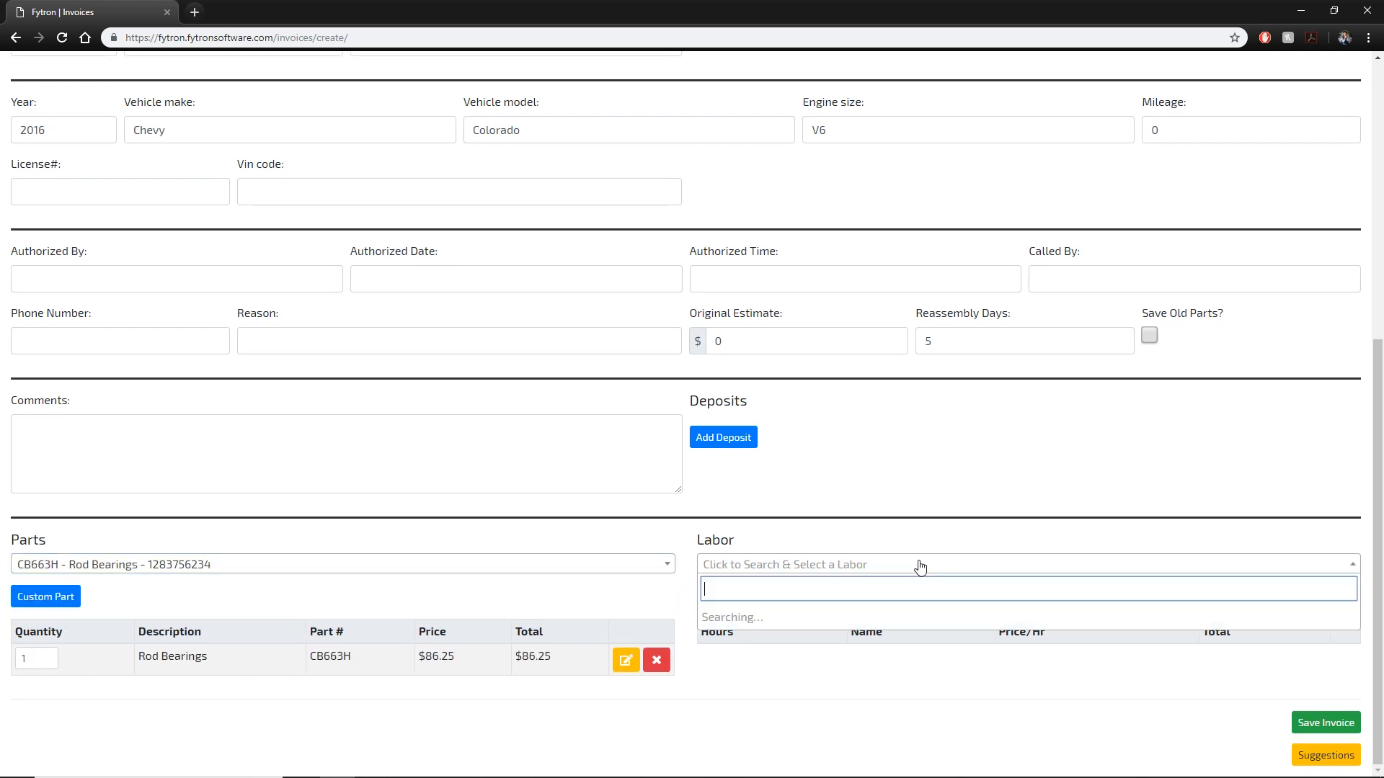
click(858, 641)
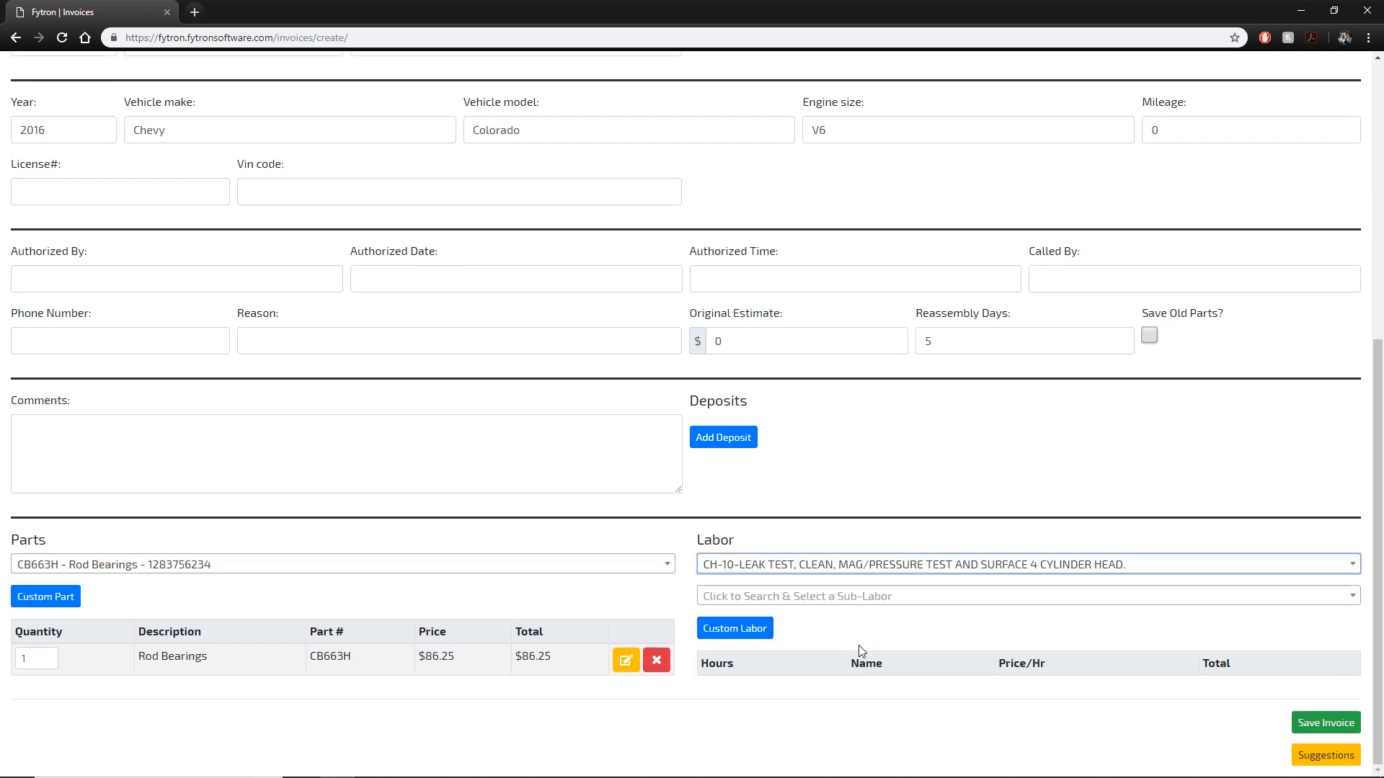
click(827, 602)
click(778, 735)
scroll(820, 525, down, 1)
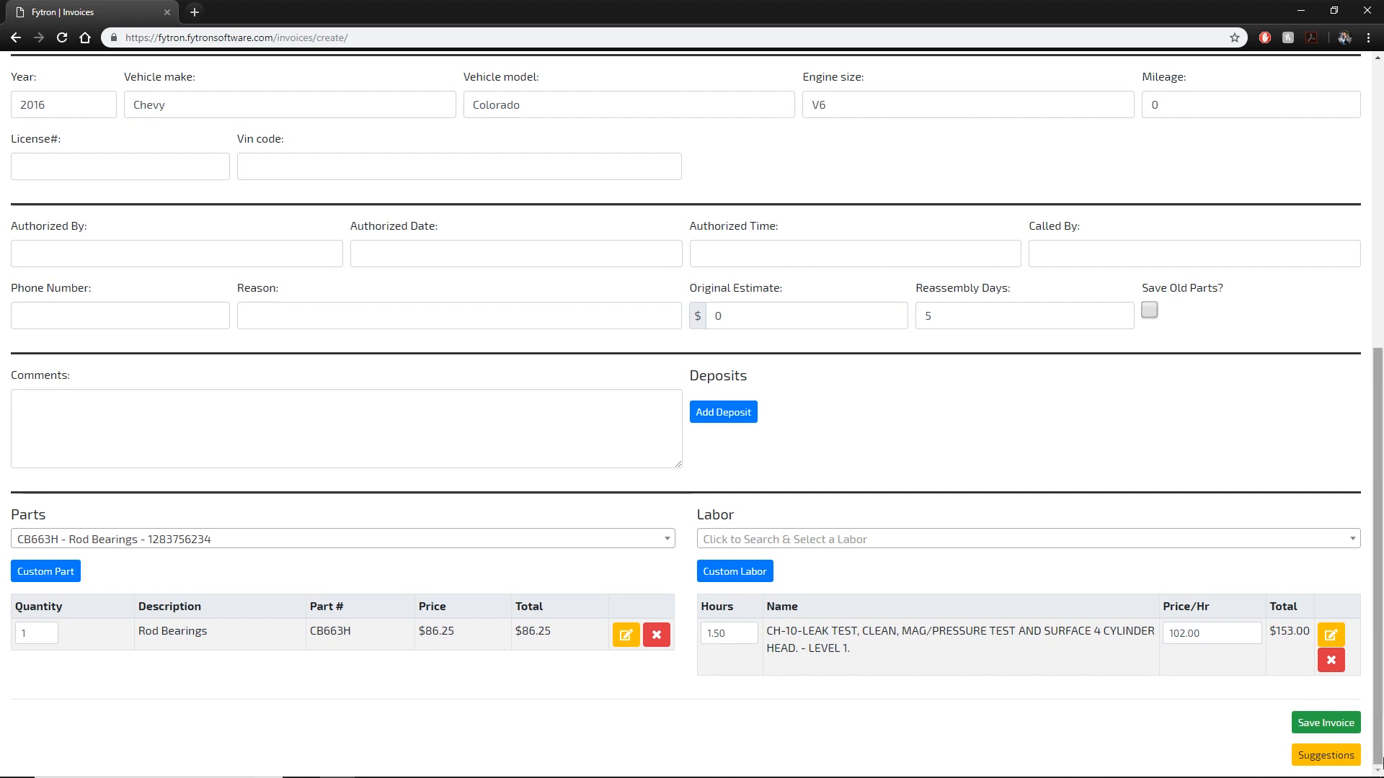
scroll(595, 268, up, 7)
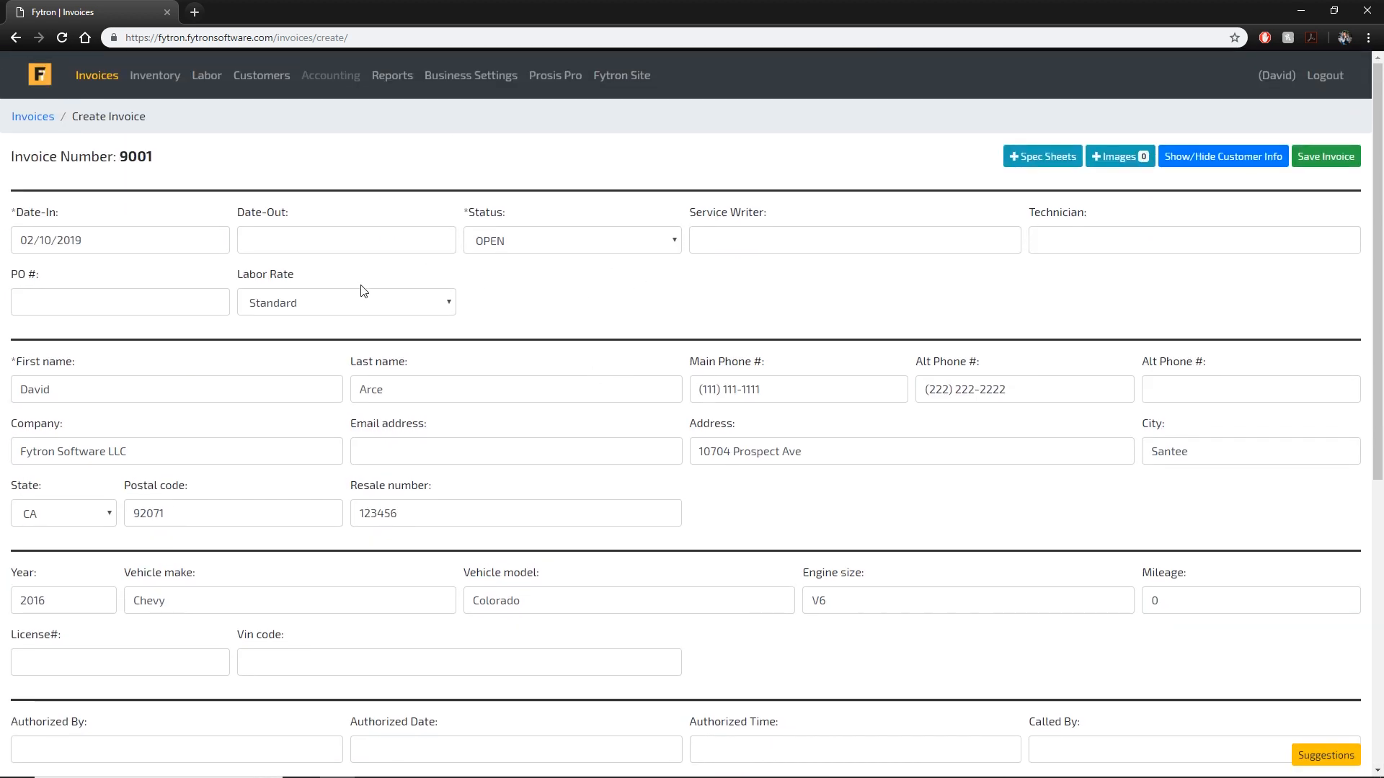
scroll(1158, 464, down, 7)
click(1204, 633)
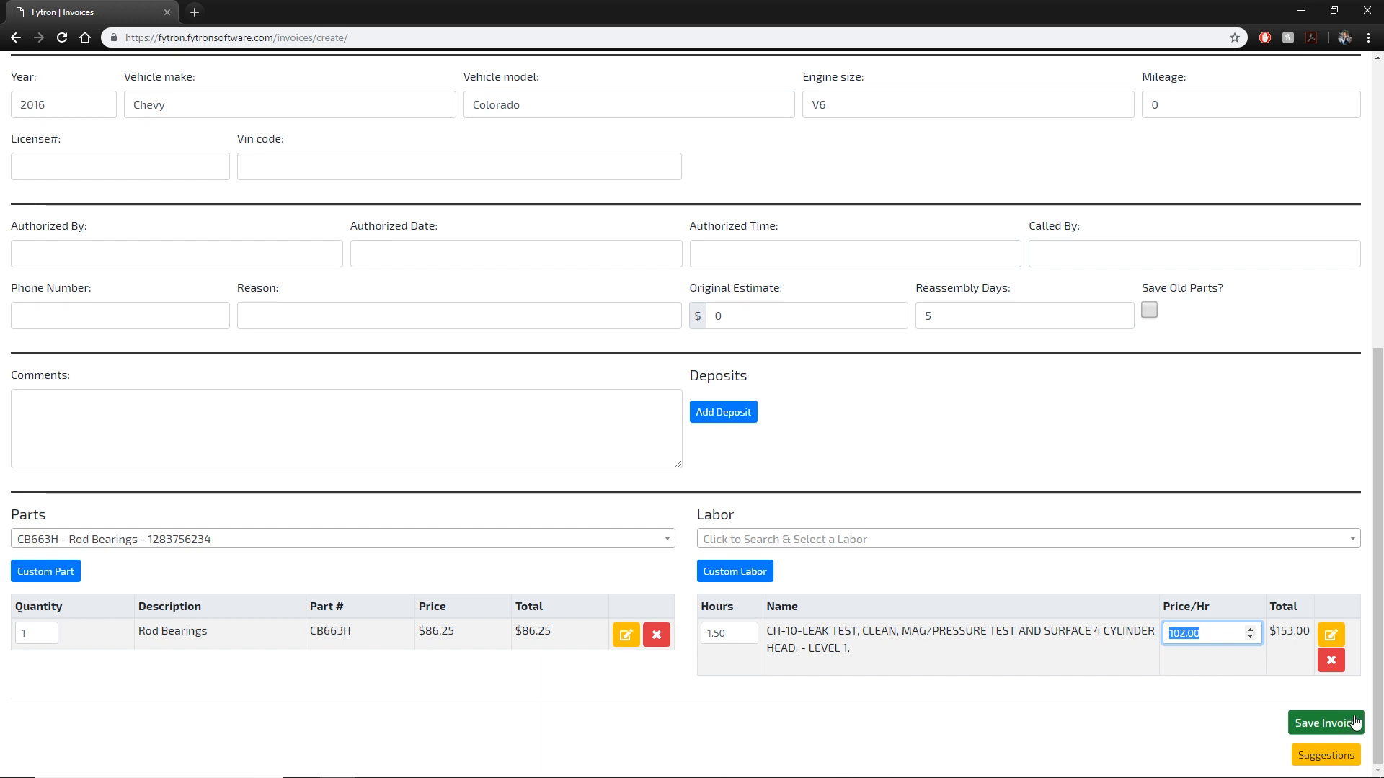
Save invoice 9001, check its $0.00 tax and $245.25 total, and return to the Invoices list.
click(1325, 724)
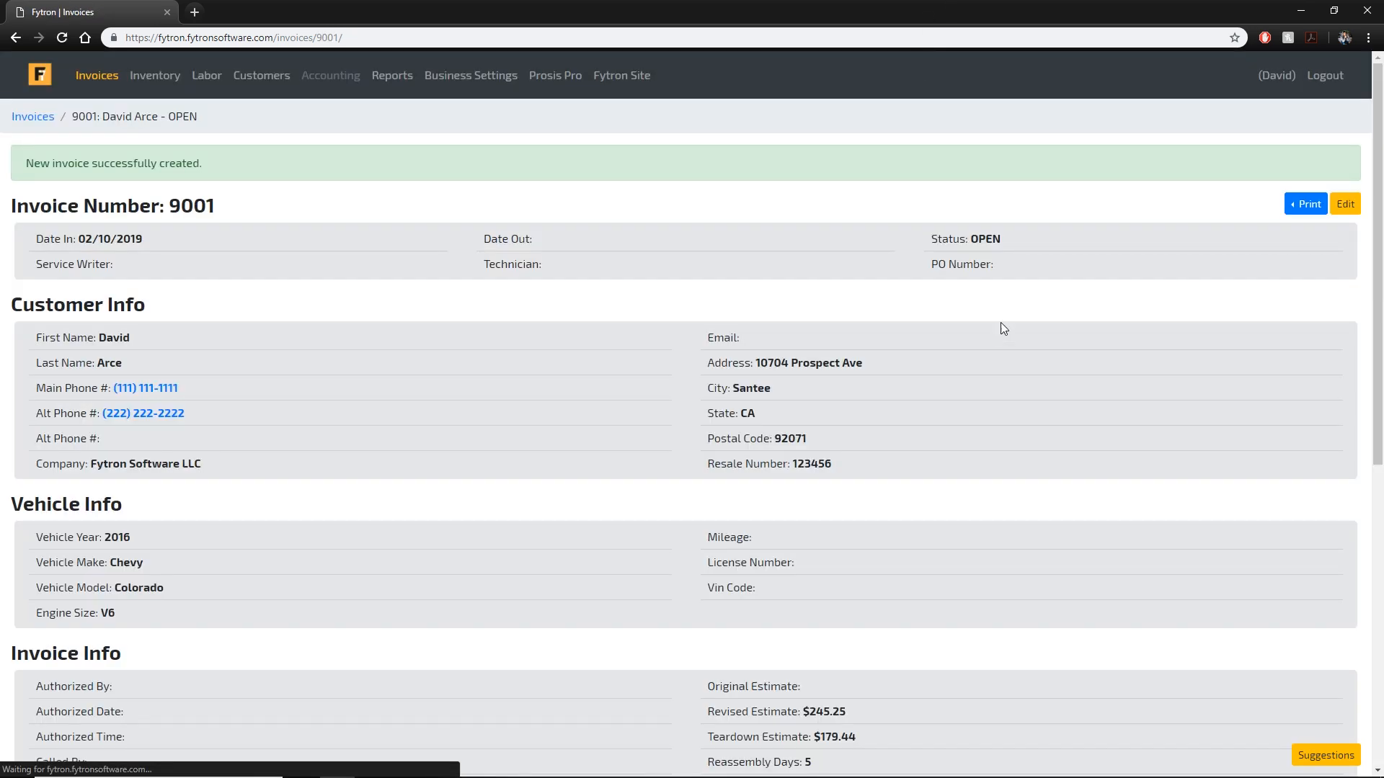
scroll(991, 308, down, 8)
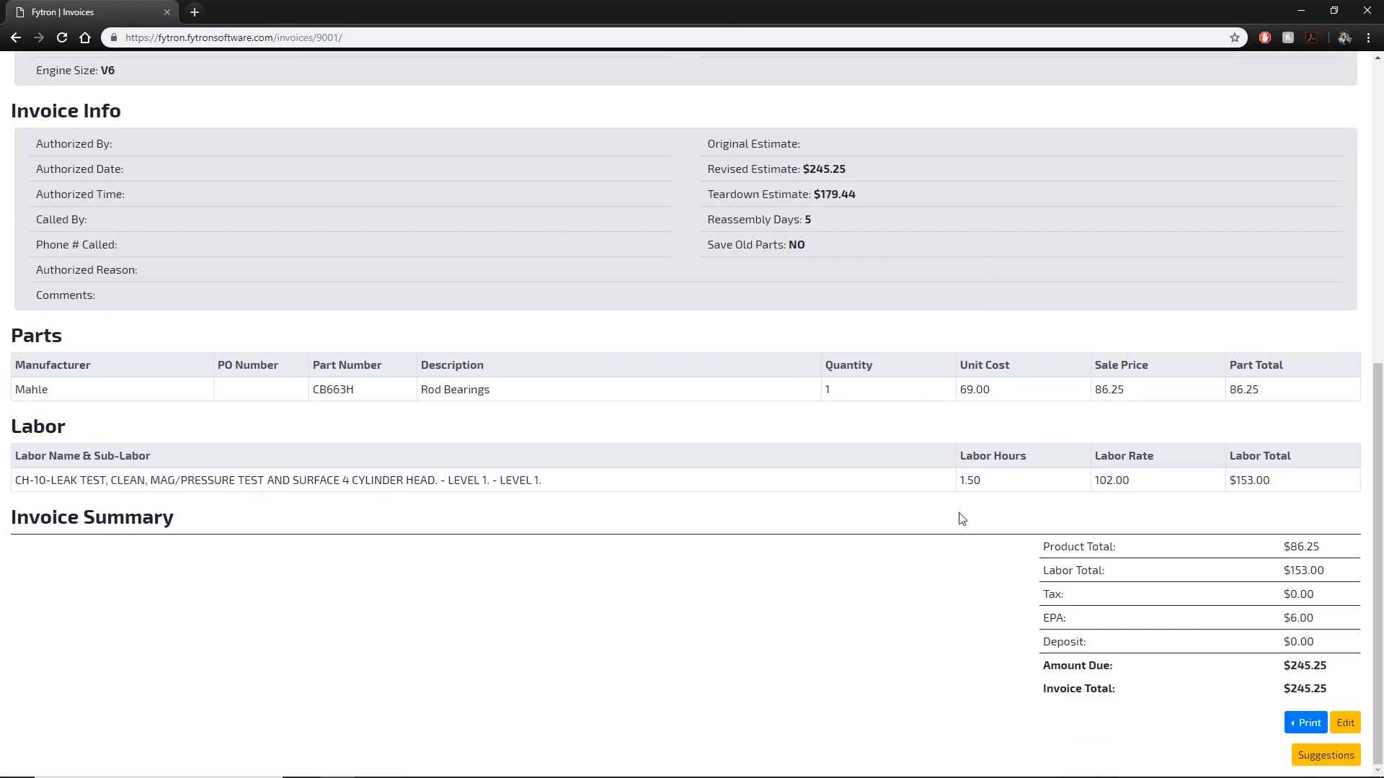
drag(1319, 594, 1284, 594)
scroll(1223, 594, up, 7)
drag(835, 417, 710, 415)
scroll(970, 432, down, 7)
scroll(1133, 456, up, 7)
click(35, 116)
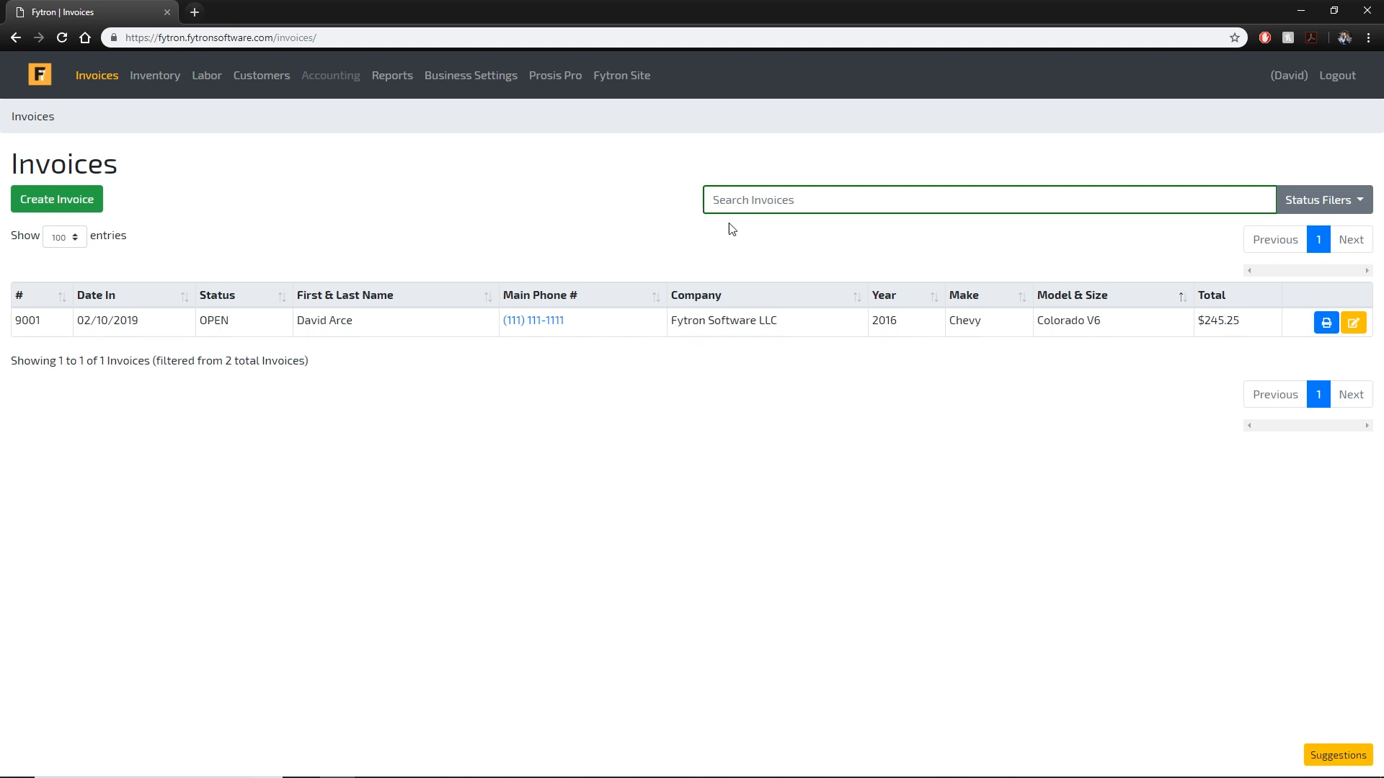
Include Closed invoices in the list and open invoice 9000.
click(1322, 200)
click(1305, 372)
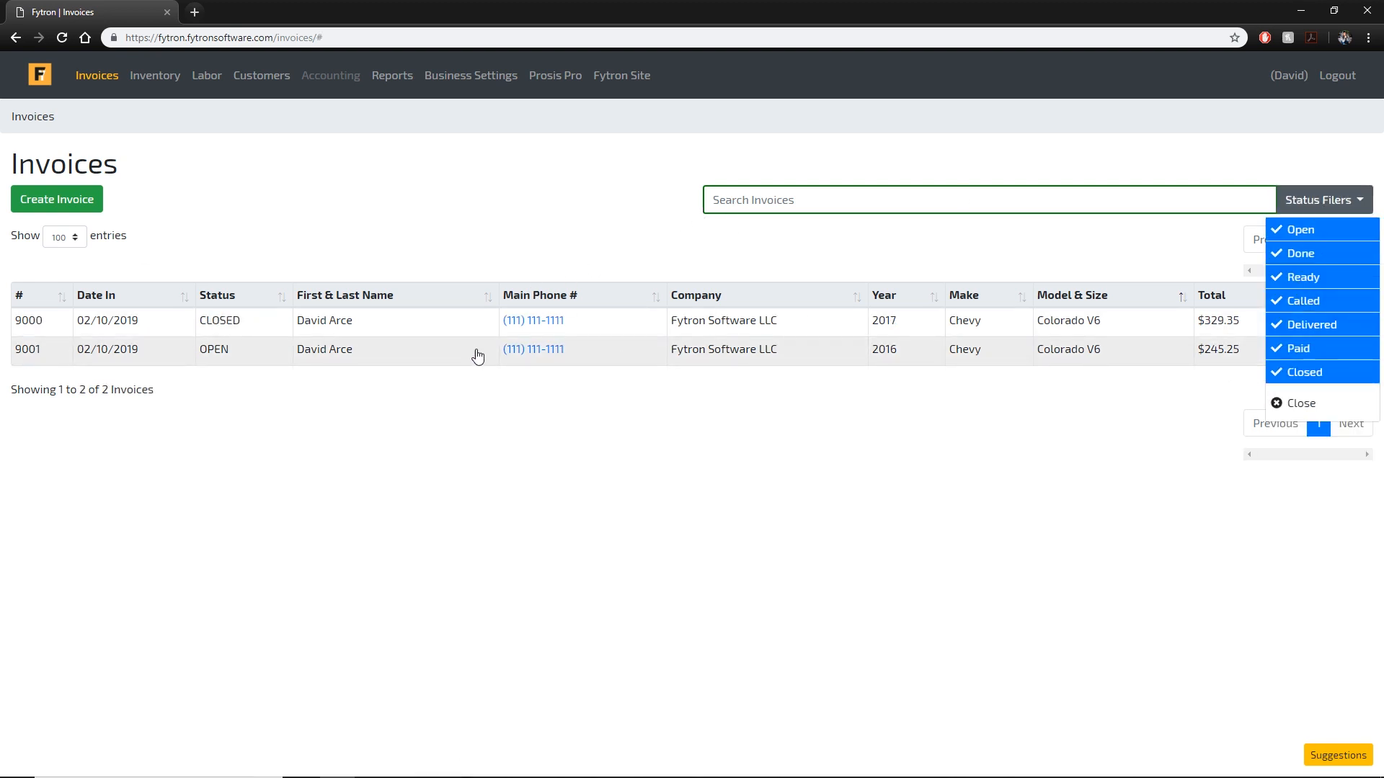
click(497, 321)
Review invoice 9000's Date Out 02/11/2019 and $329.35 revised estimate, then go to Reports.
scroll(539, 302, down, 10)
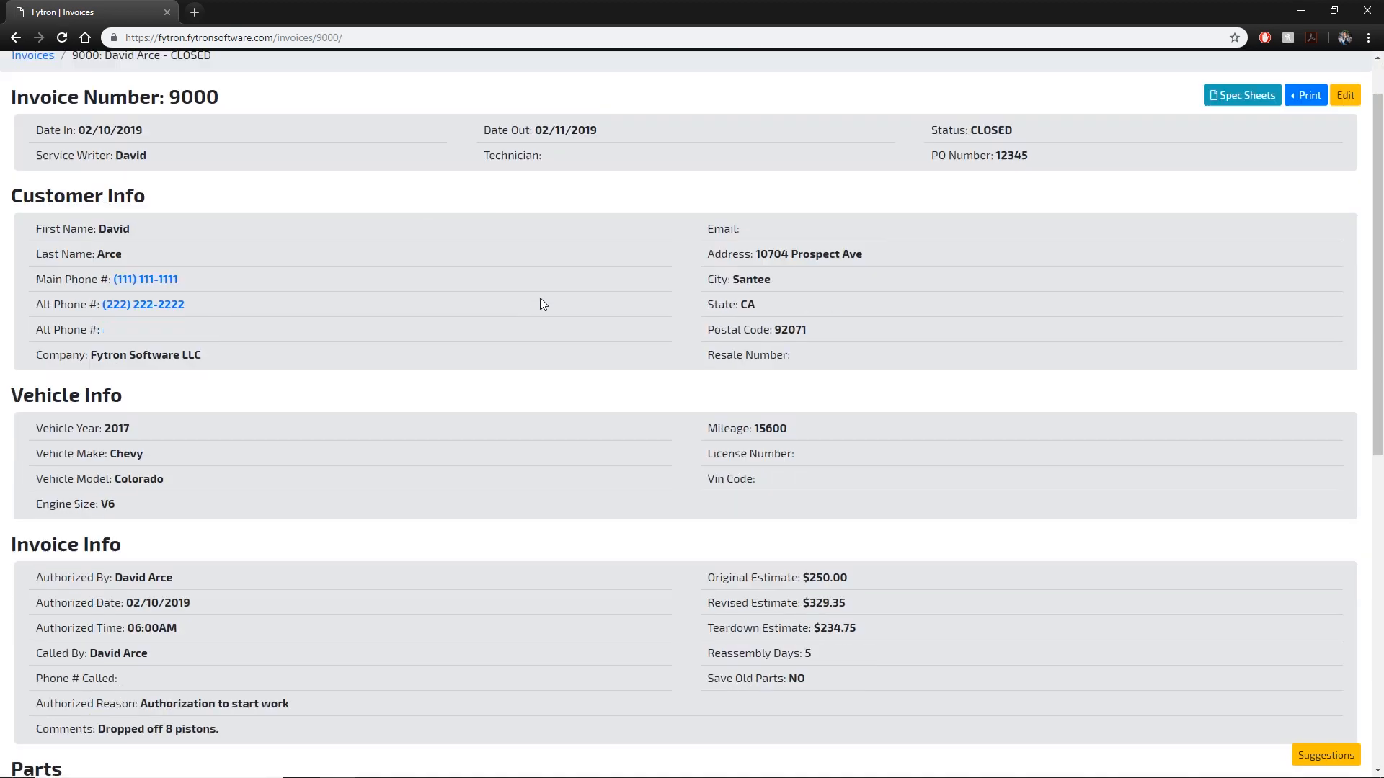
drag(1314, 589, 1231, 581)
click(1321, 585)
scroll(1039, 467, up, 8)
scroll(1039, 473, up, 2)
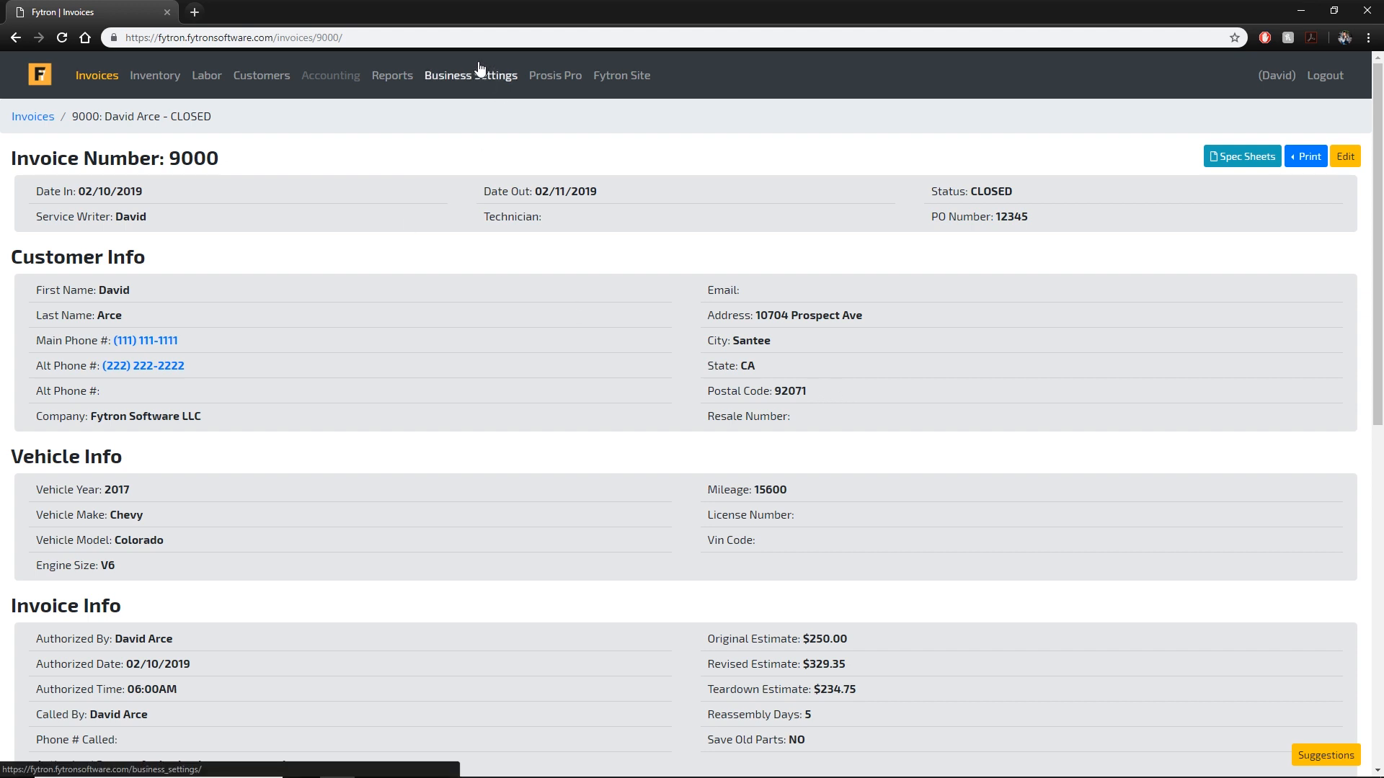
click(402, 81)
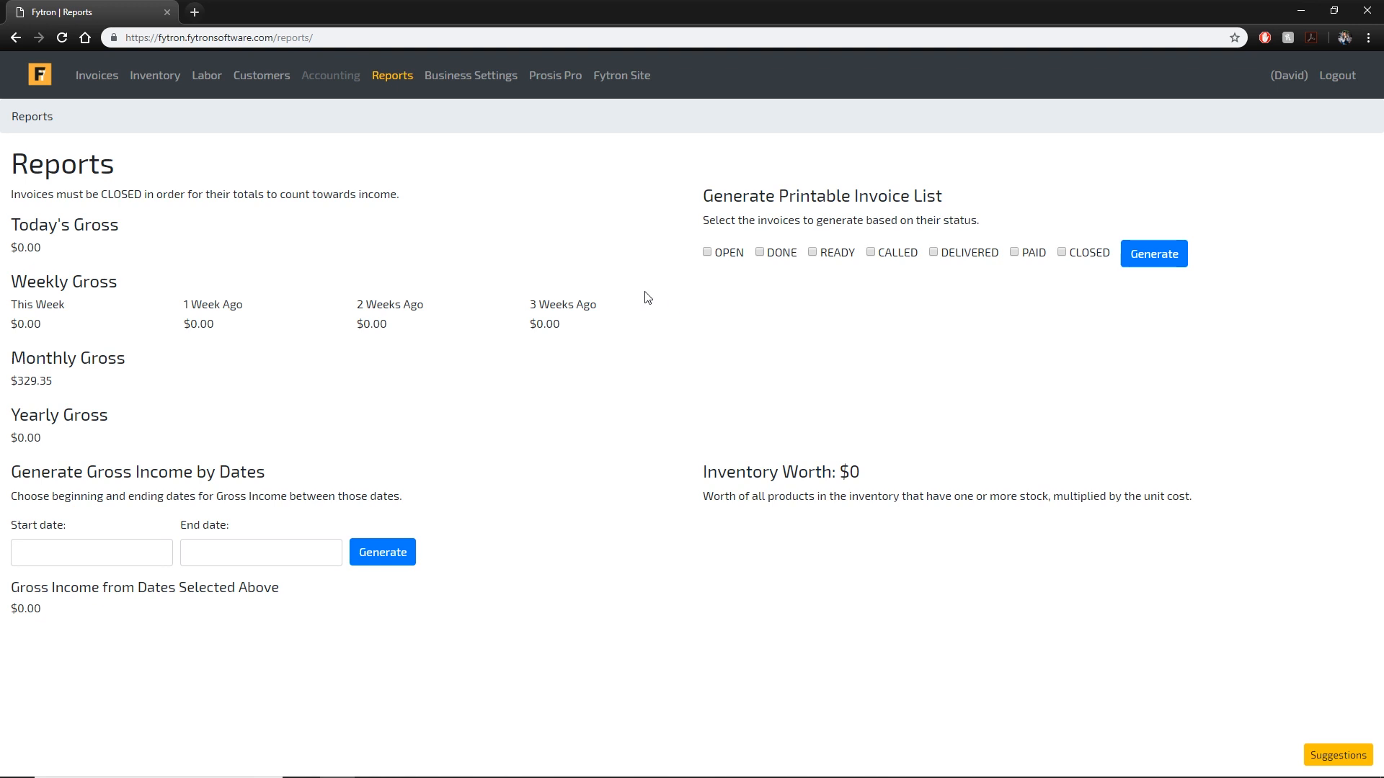
Compare Today's Gross of $0.00 with the $329.35 Monthly Gross, then return to Invoices.
drag(42, 249, 19, 248)
click(125, 251)
drag(52, 381, 12, 381)
click(185, 411)
drag(53, 254, 17, 244)
click(55, 250)
drag(56, 392, 13, 382)
click(59, 392)
click(110, 82)
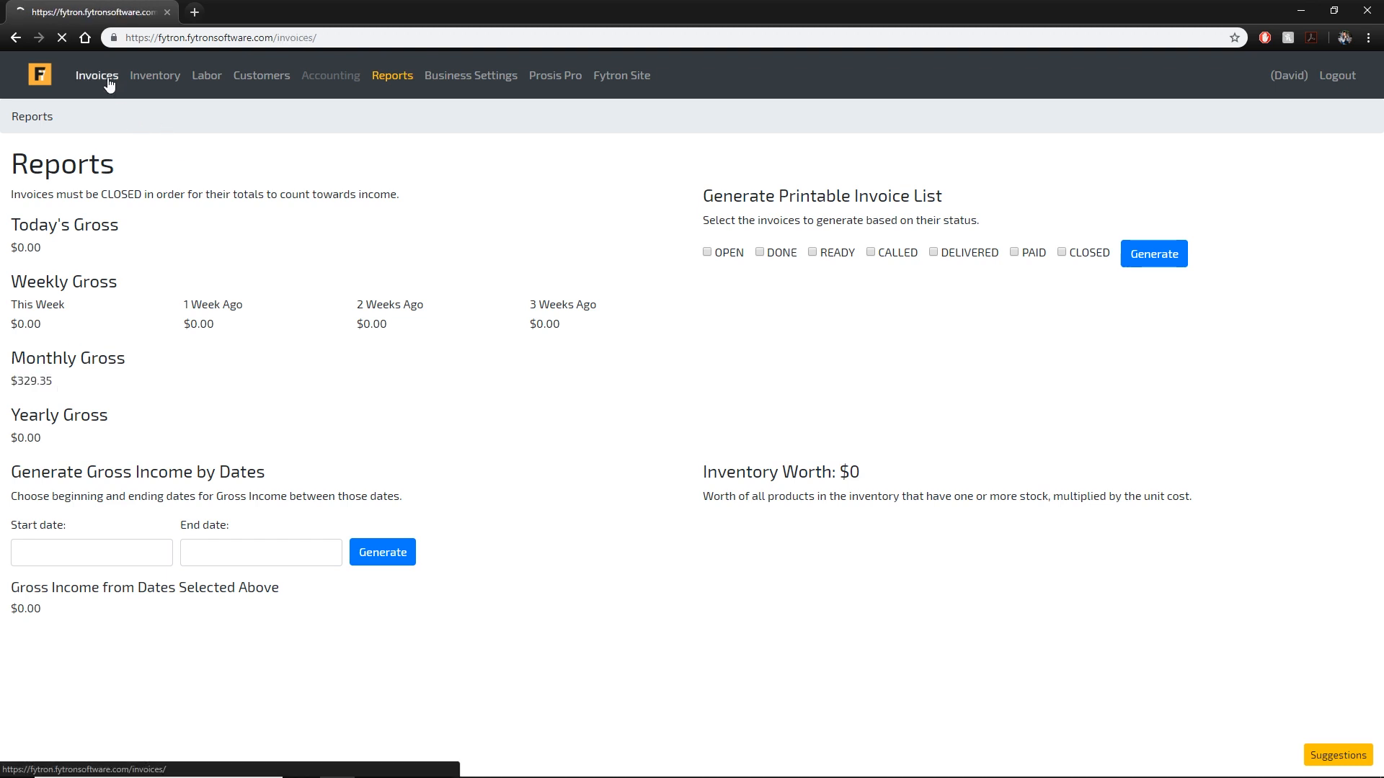
Show closed invoices, open invoice 9000, and compare its 02/11/2019 Date Out with 02/10/2019.
click(1326, 201)
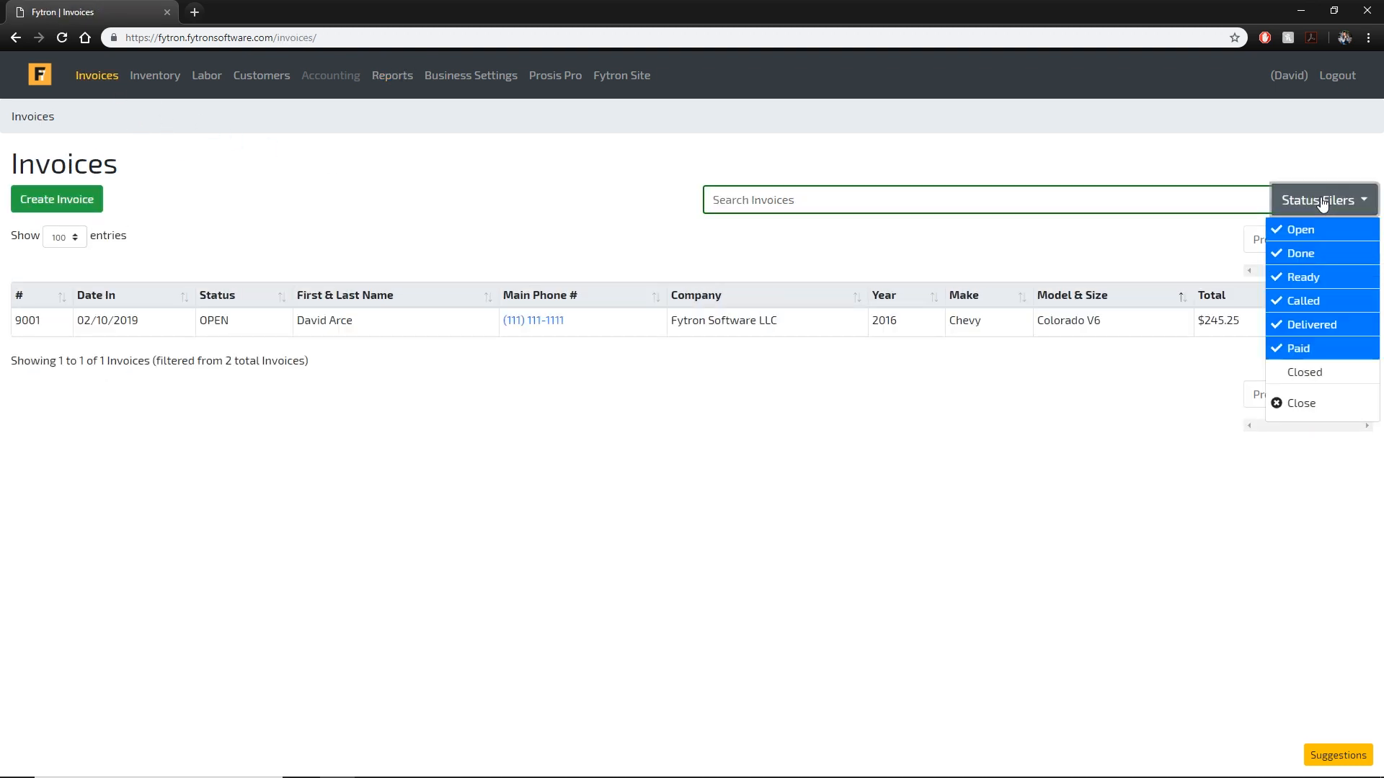
click(1309, 374)
click(986, 376)
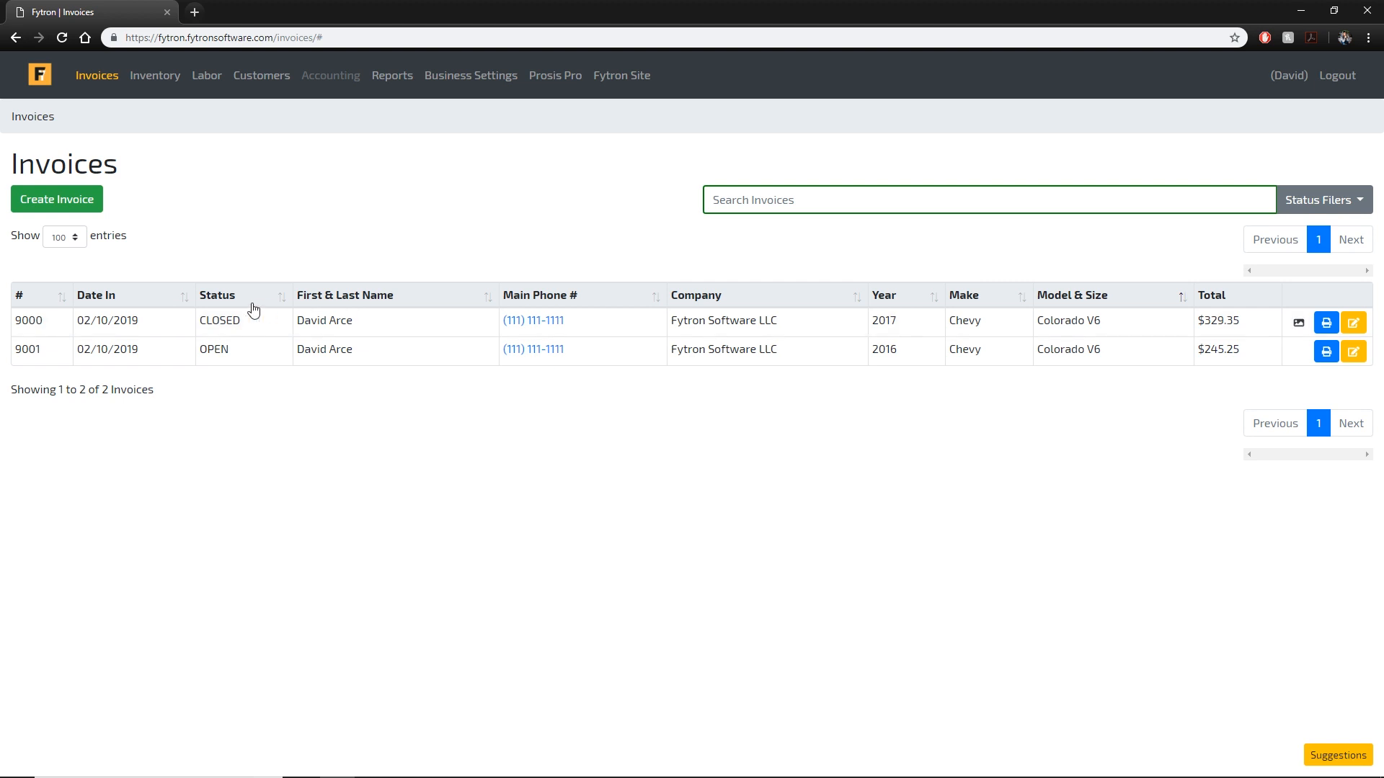
click(292, 326)
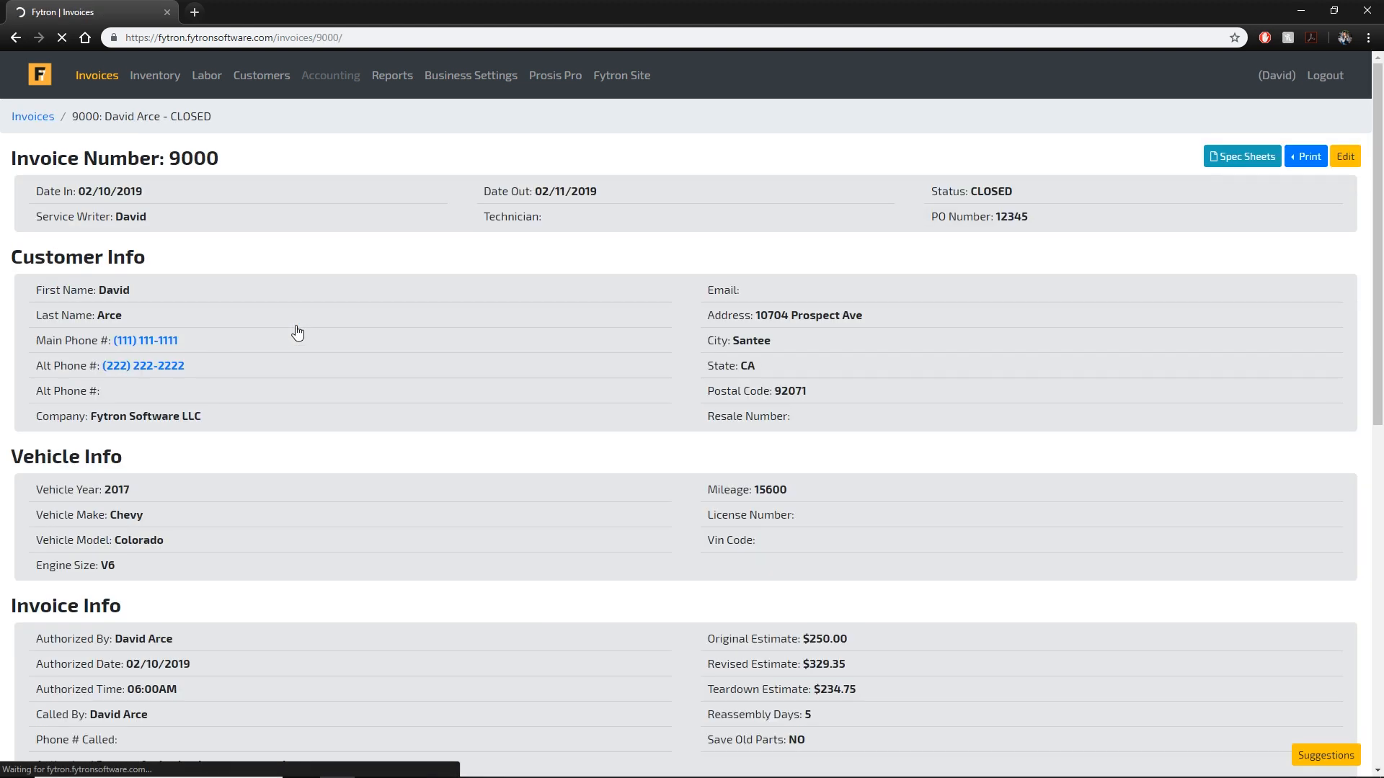
drag(568, 191, 527, 191)
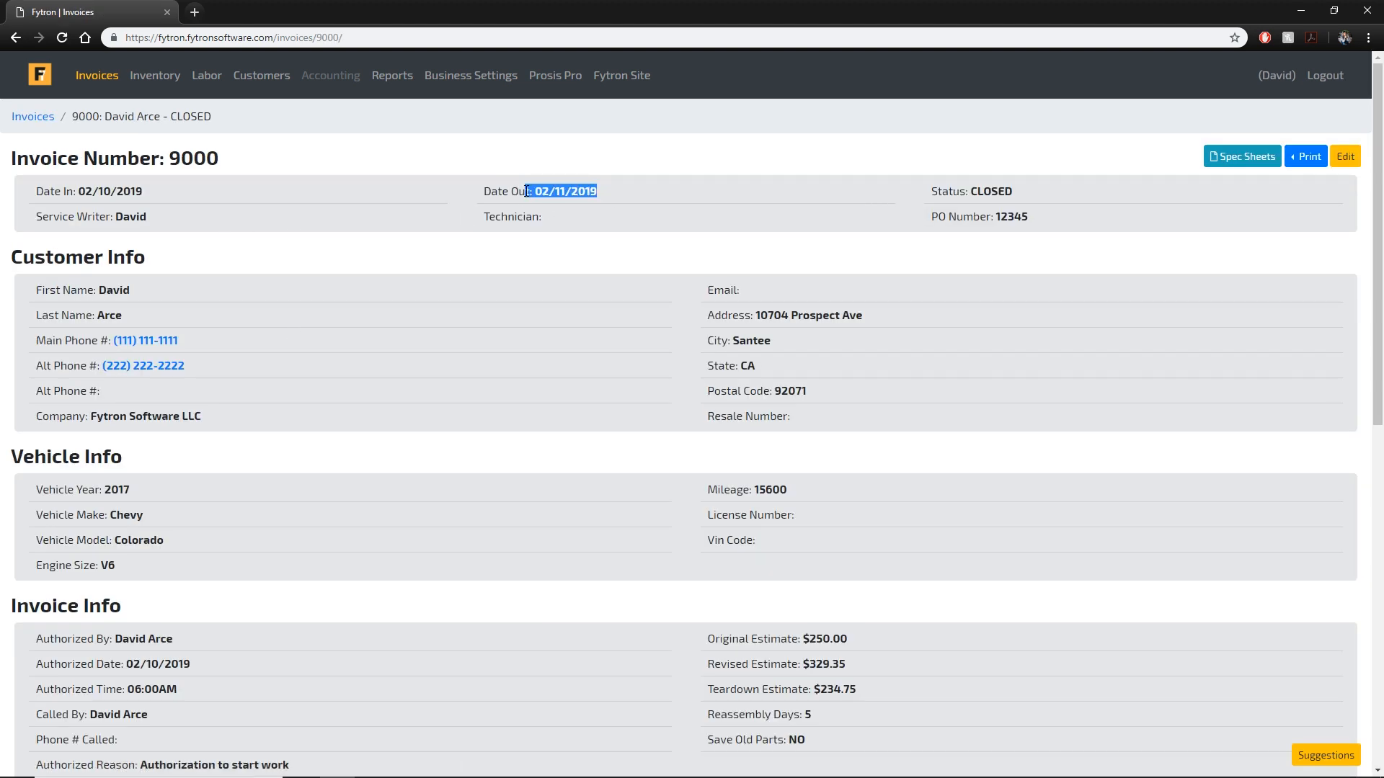
drag(165, 191, 79, 191)
click(236, 149)
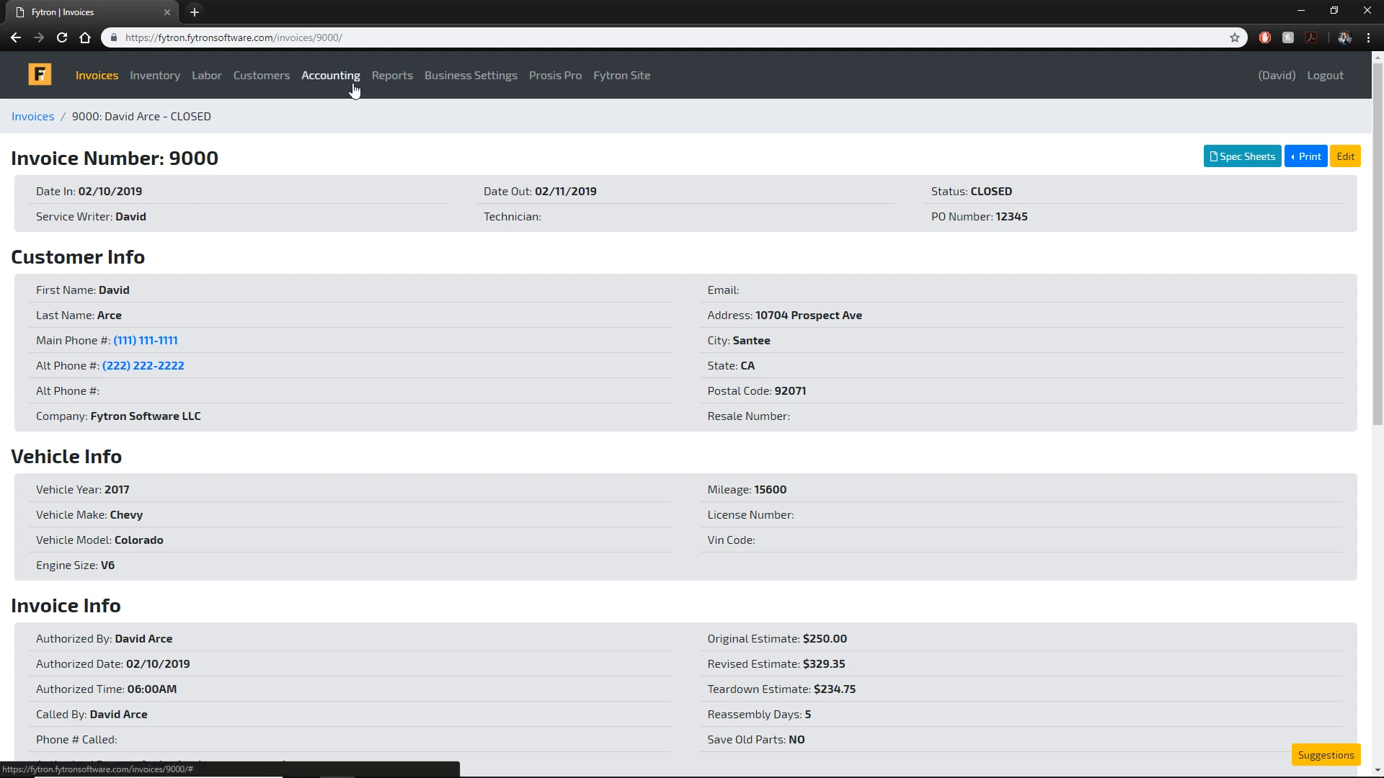
Change invoice 9000's Date Out to 02/10/2019 and save it.
click(1345, 156)
click(353, 246)
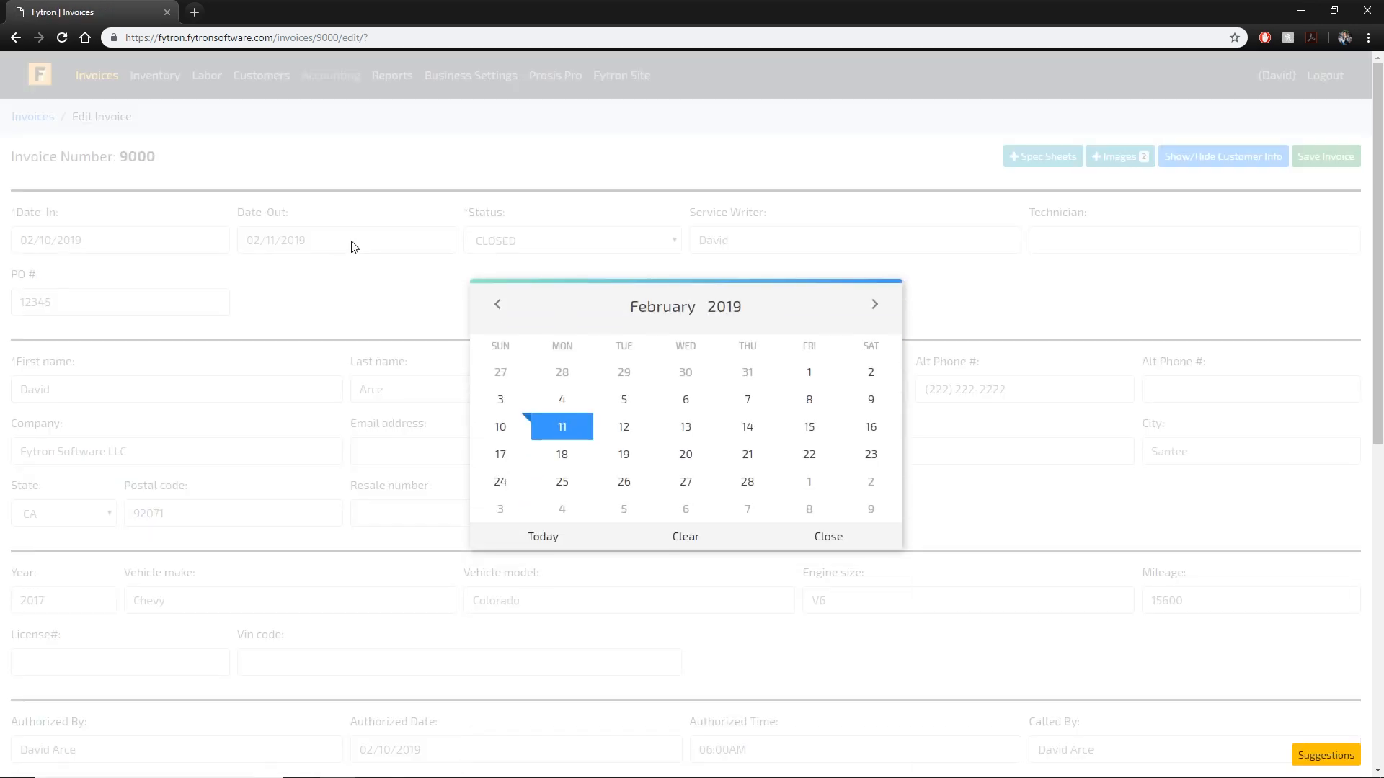
click(509, 426)
click(1326, 157)
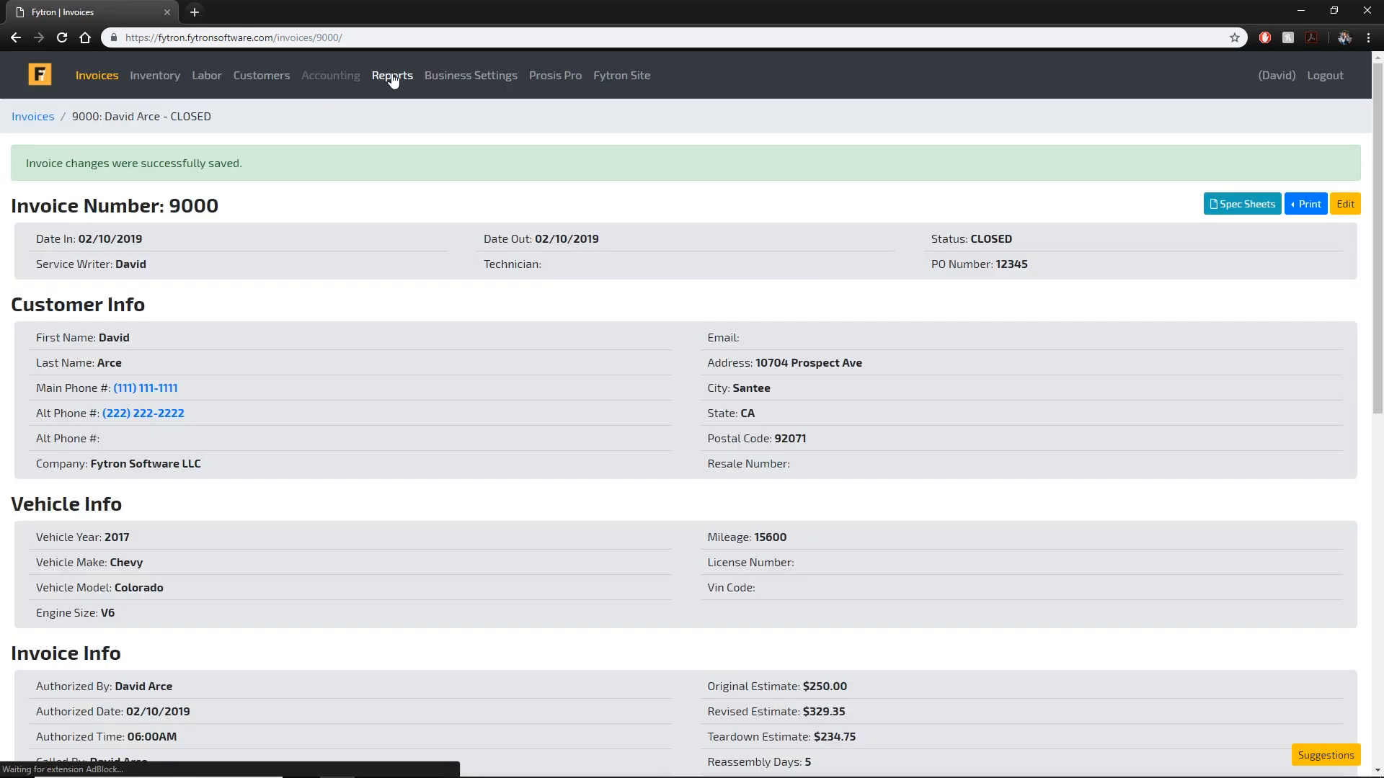
Check Reports: Today's and Yearly Gross now $329.35, Inventory Worth still $0.
click(393, 76)
drag(75, 254, 10, 249)
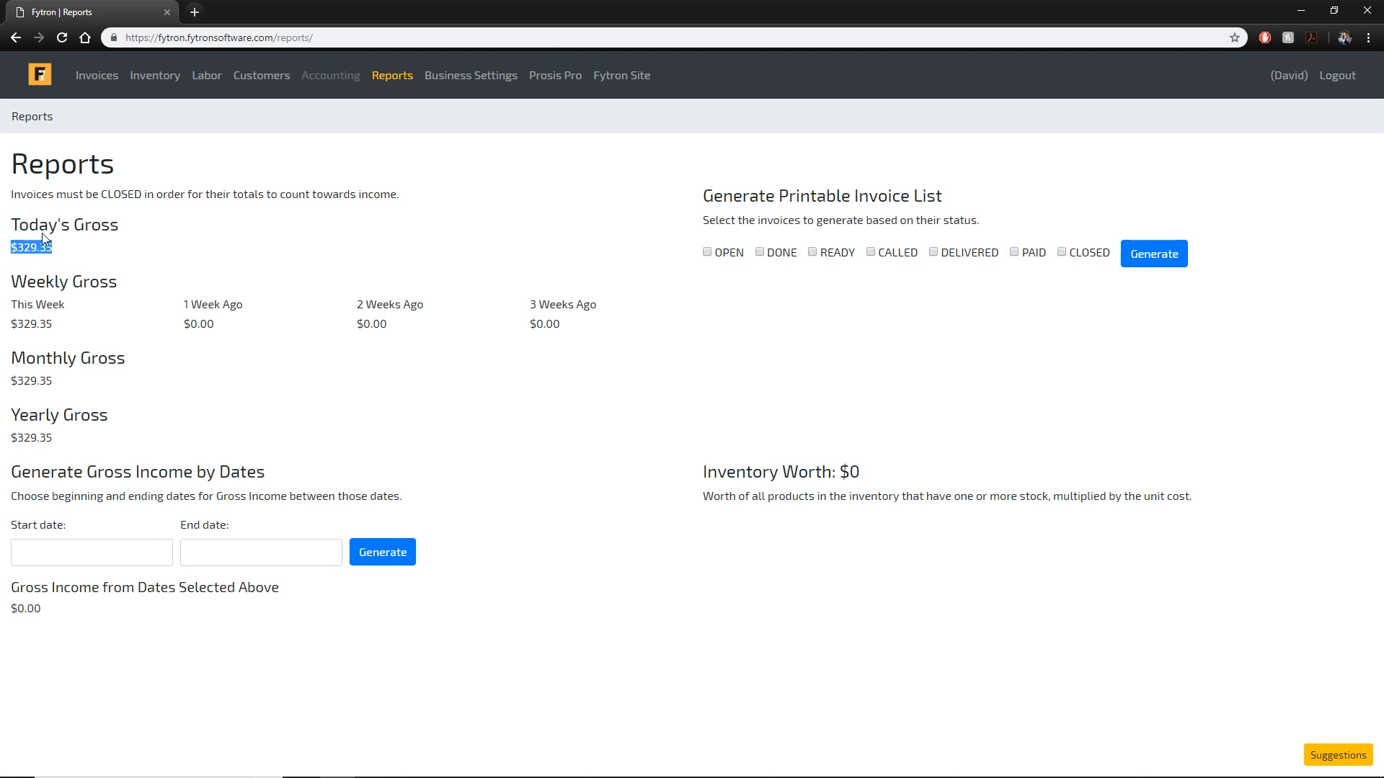
drag(77, 444, 14, 452)
click(665, 403)
drag(864, 474, 840, 473)
click(889, 473)
click(155, 75)
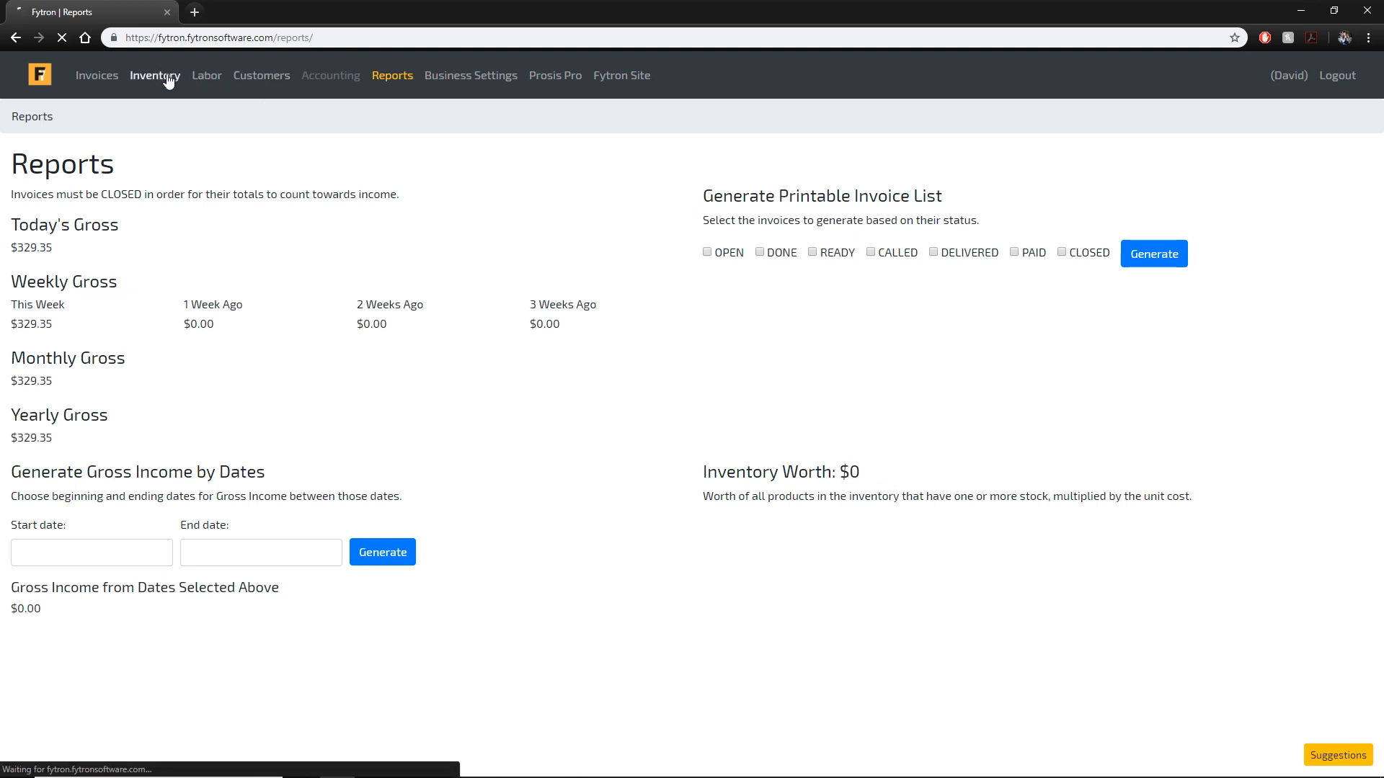
Set the Rod Bearings product to From Stock with a stock quantity of 16 and save.
click(1330, 310)
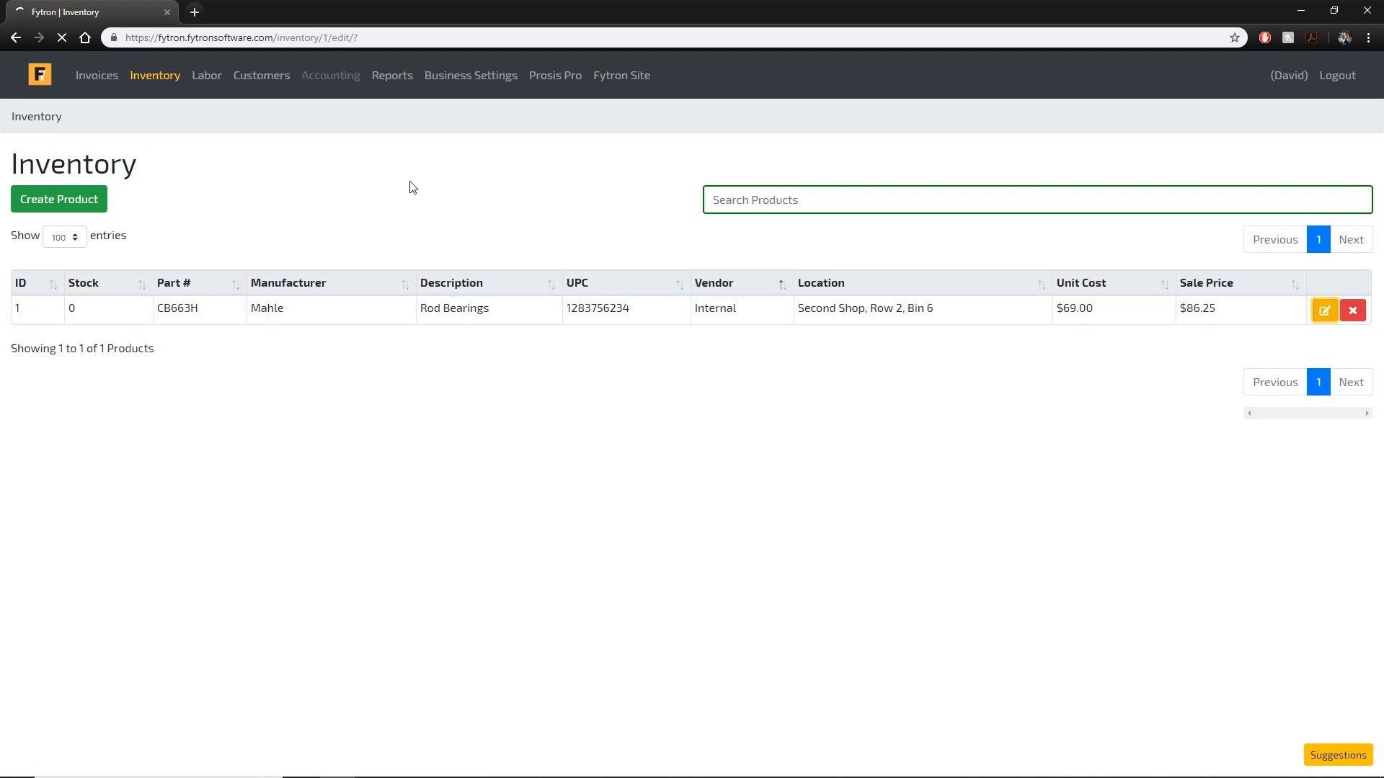
click(153, 267)
click(136, 308)
key(Tab)
text(16)
click(1336, 156)
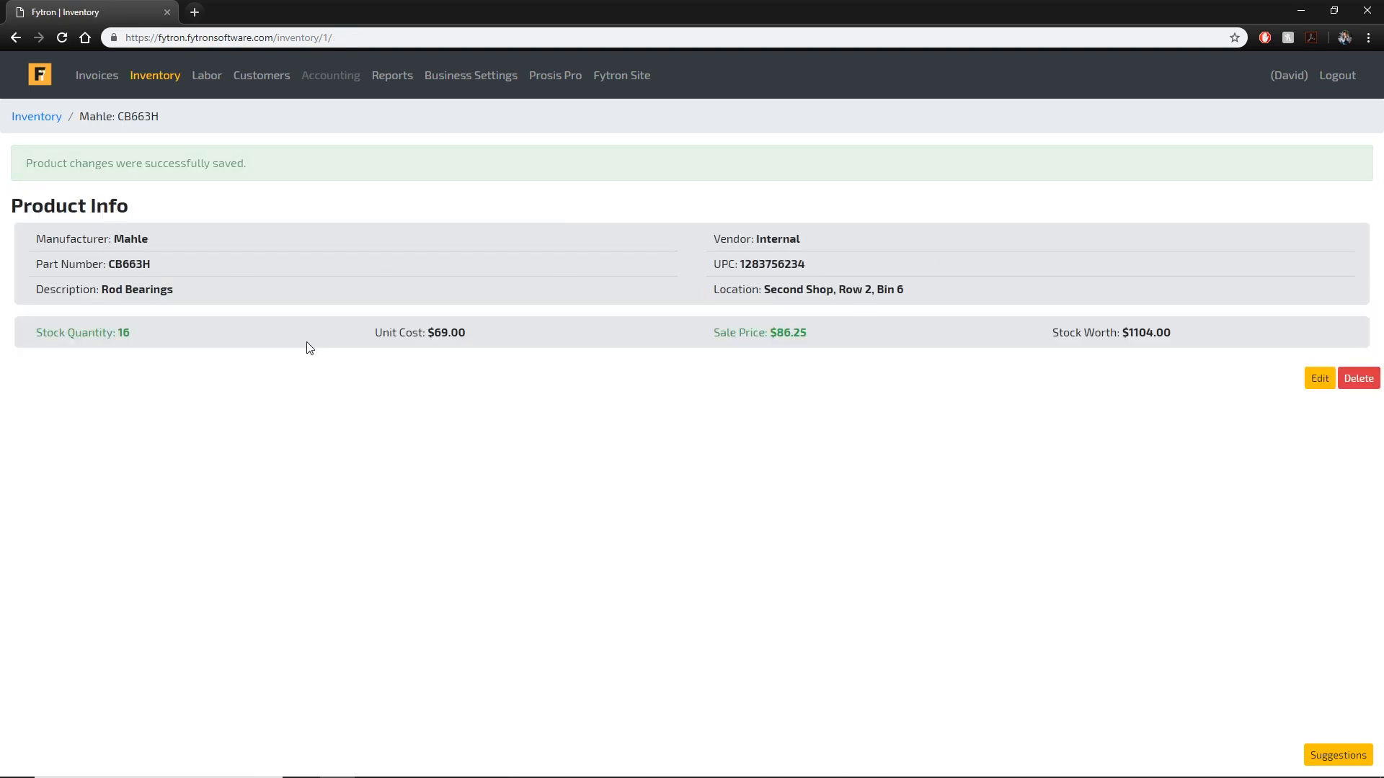
Confirm the $69.00 unit cost yields an Inventory Worth of $1104.00 on Reports.
drag(473, 331, 370, 331)
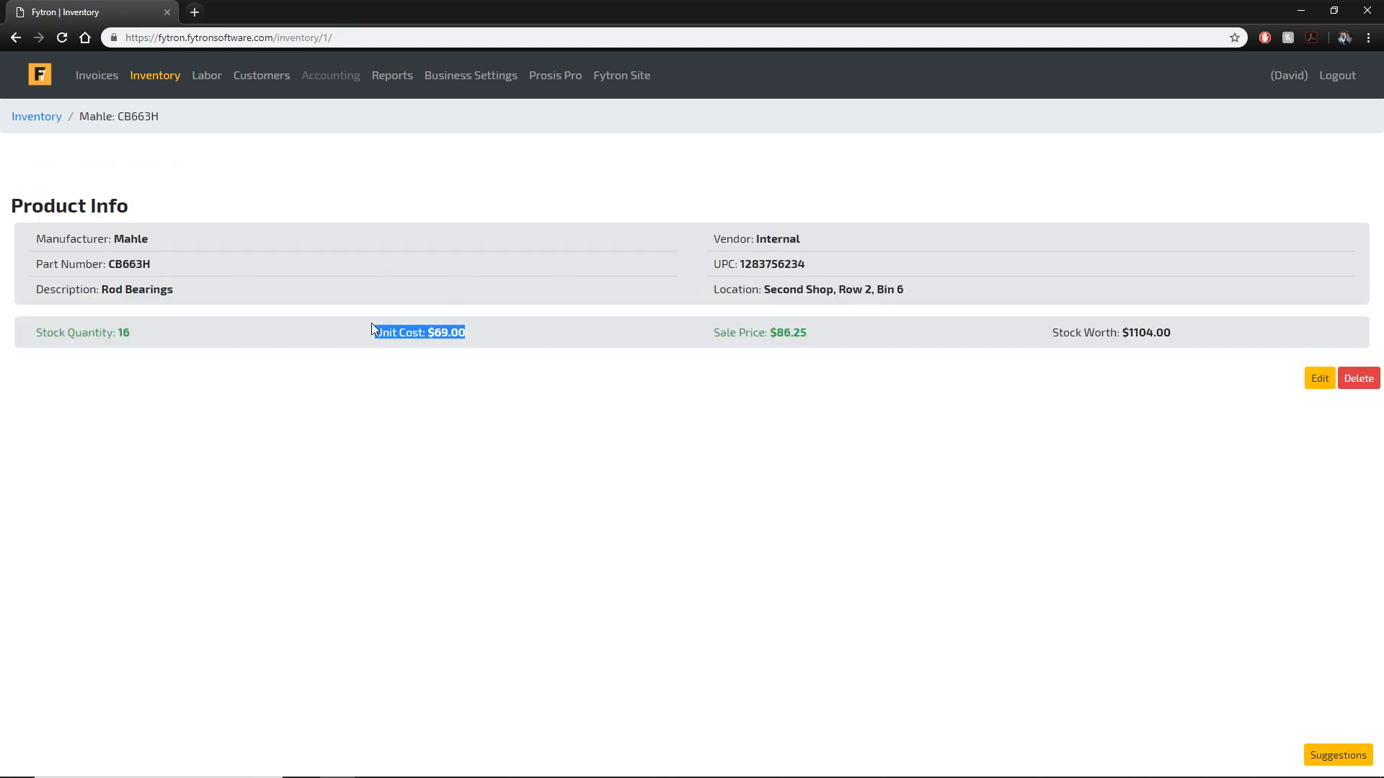
click(392, 75)
drag(966, 497, 703, 472)
click(1044, 454)
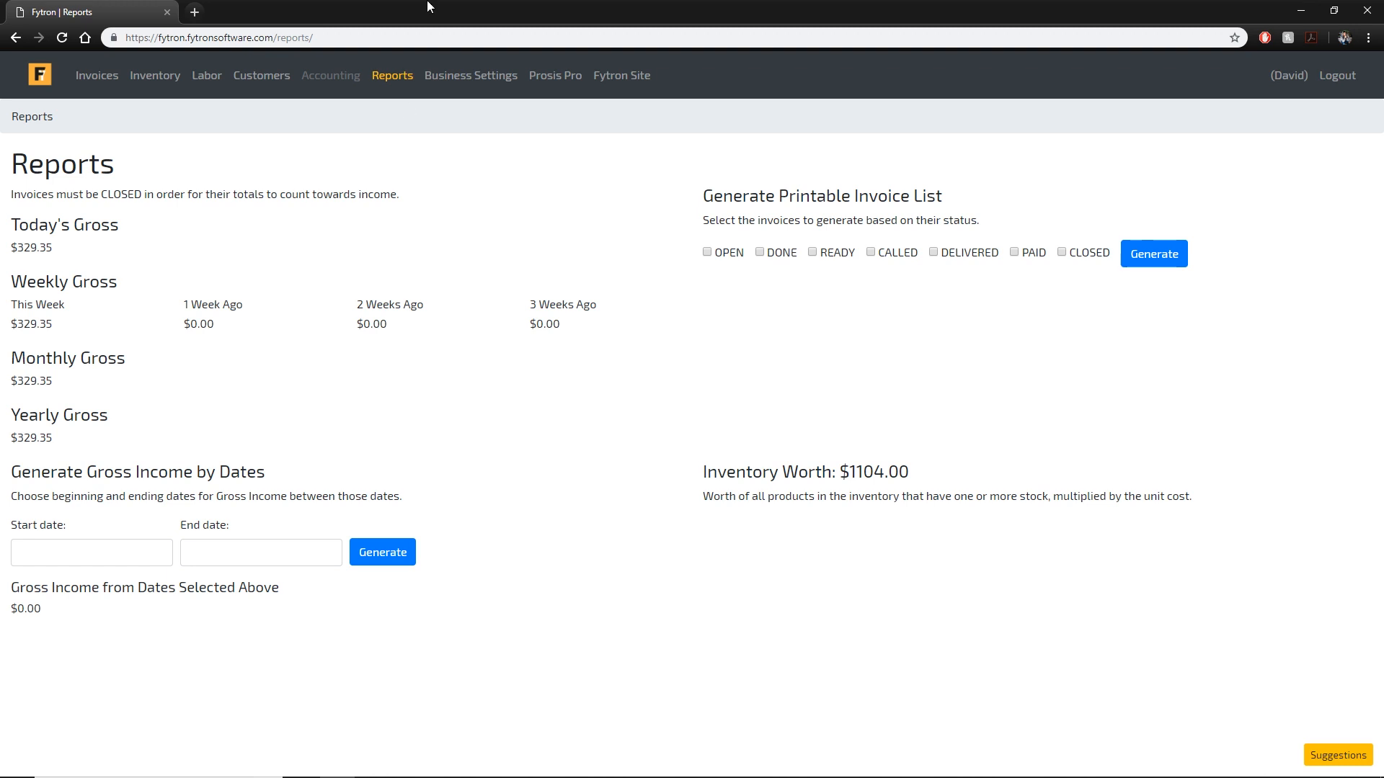
Look over the staff and employee accounts in Business Settings, then return to Invoices.
click(479, 77)
scroll(588, 179, down, 3)
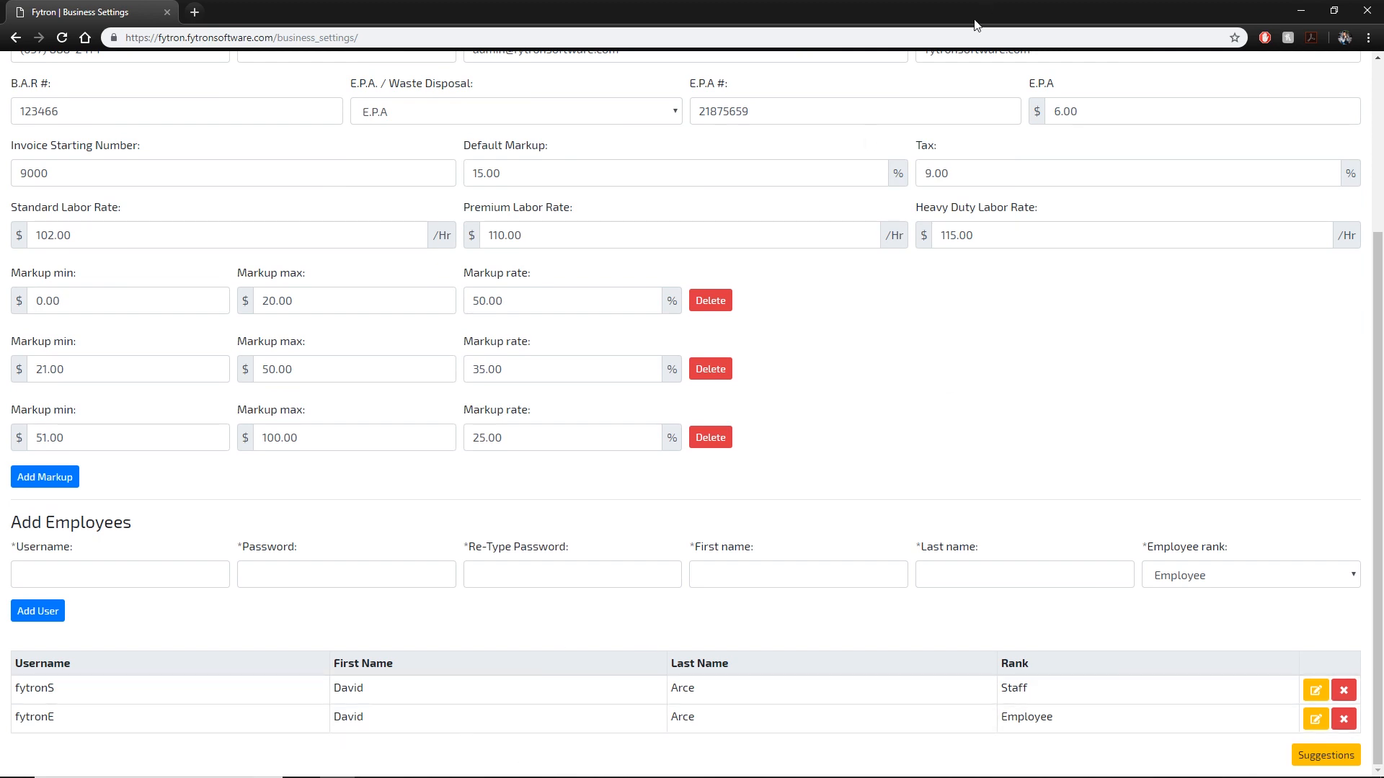
scroll(852, 223, up, 3)
click(126, 78)
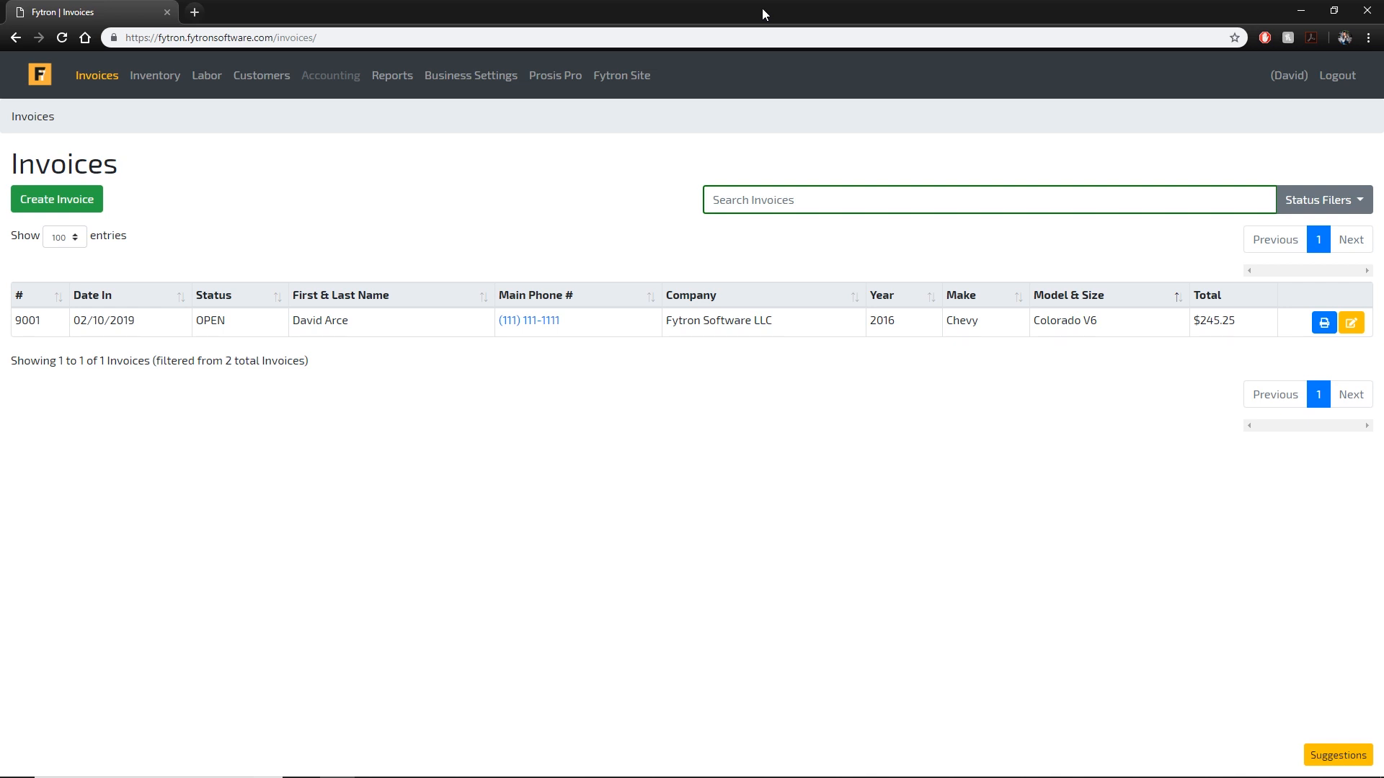
Arrange the Fytron app browser on the left half and the Fytron website on the right.
drag(753, 11, 0, 281)
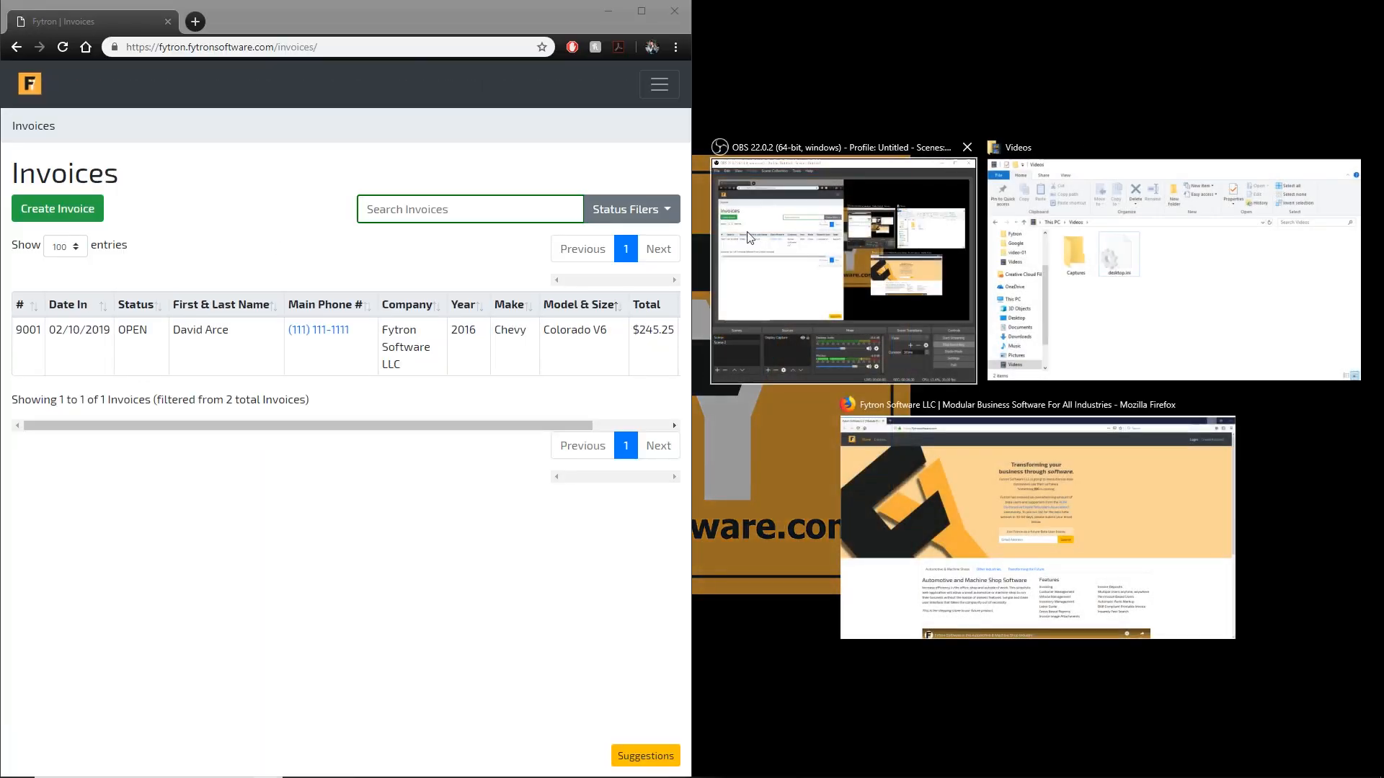
click(945, 520)
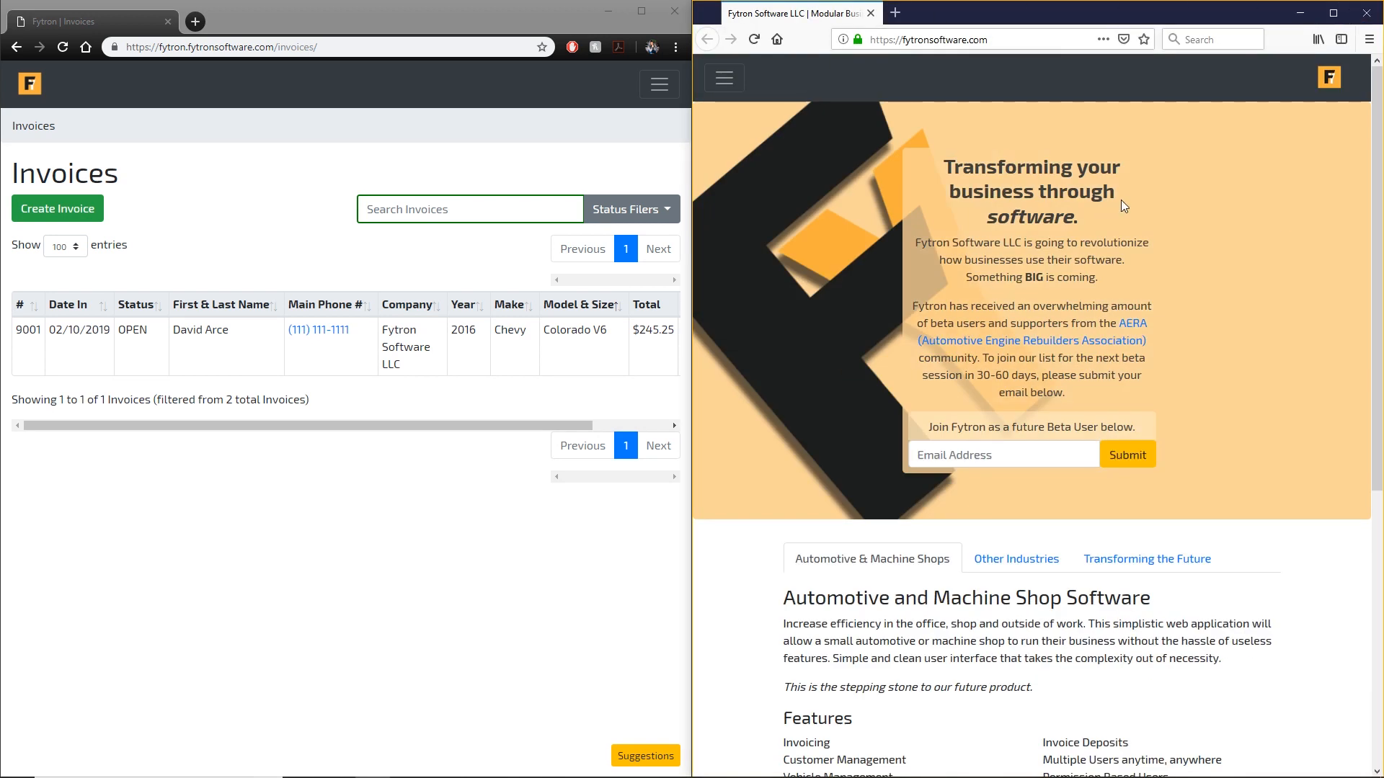
click(742, 77)
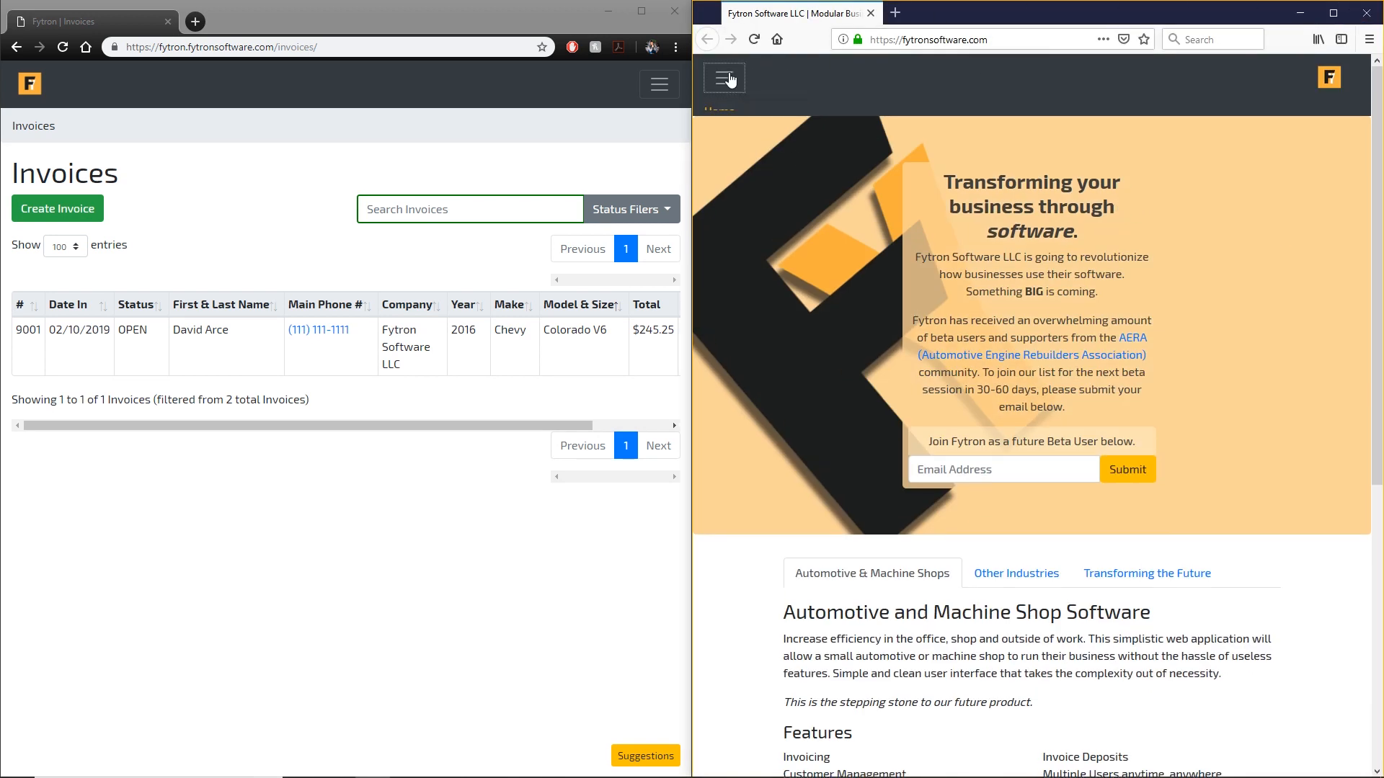
click(743, 77)
Load fytron.fytronsoftware.com in the right browser and sign in with the staff account, not saving the login.
click(907, 41)
click(904, 41)
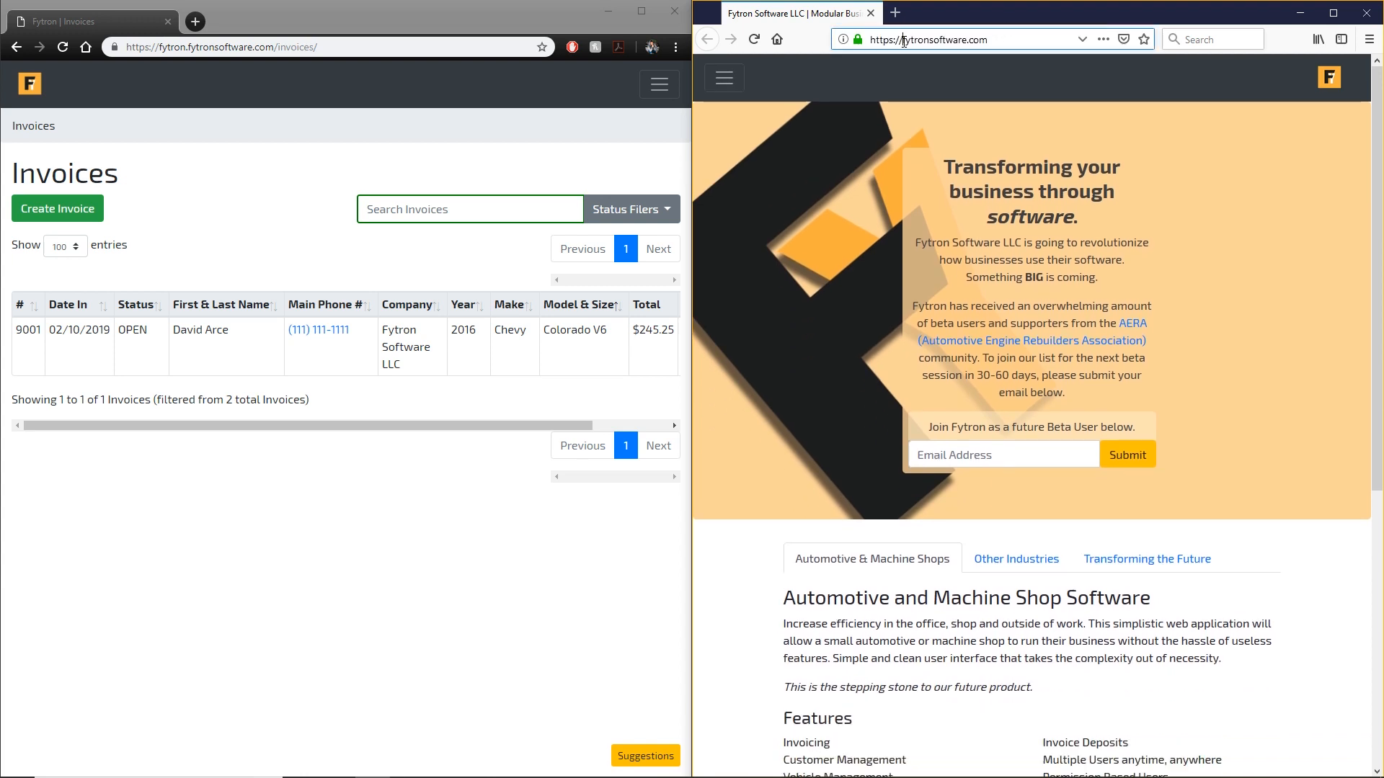
text(fytron.)
key(Return)
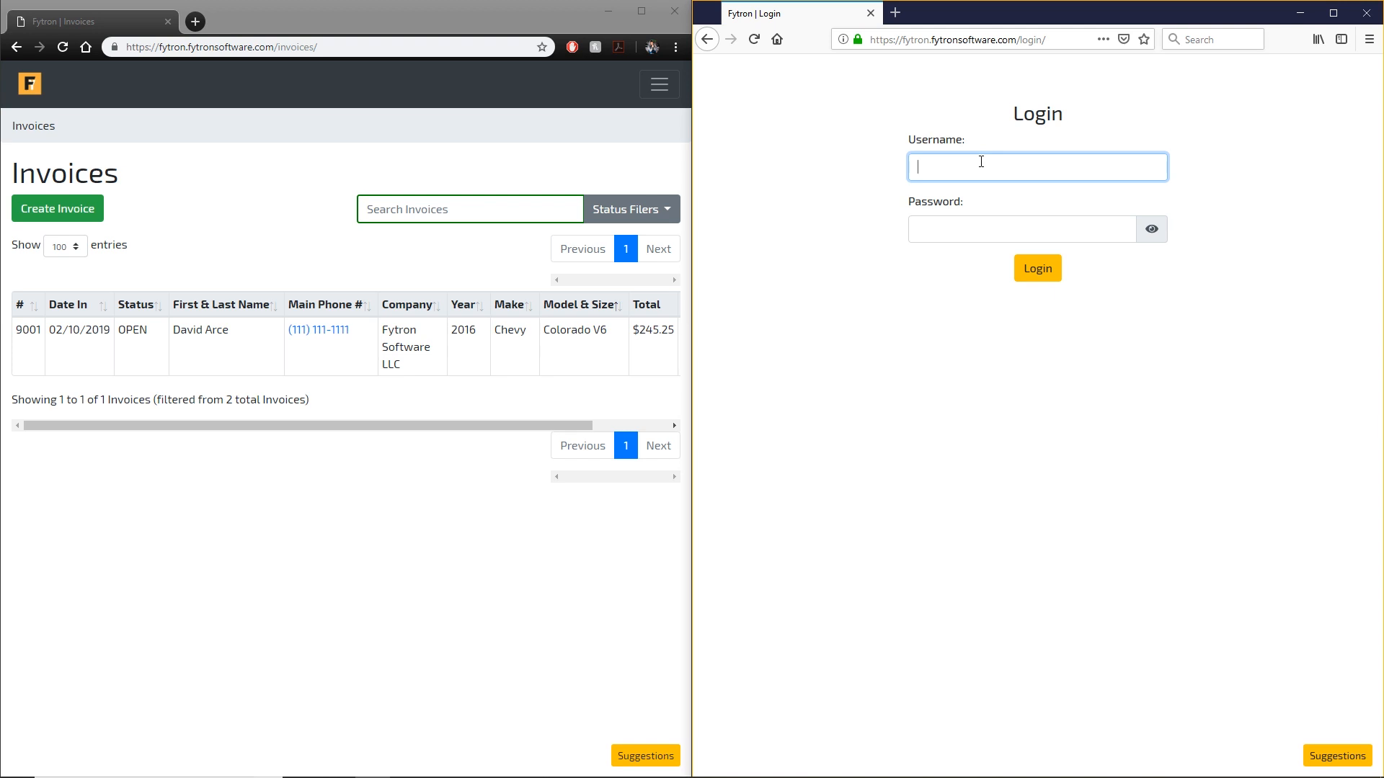
text(fytronS)
key(Tab)
text(****)
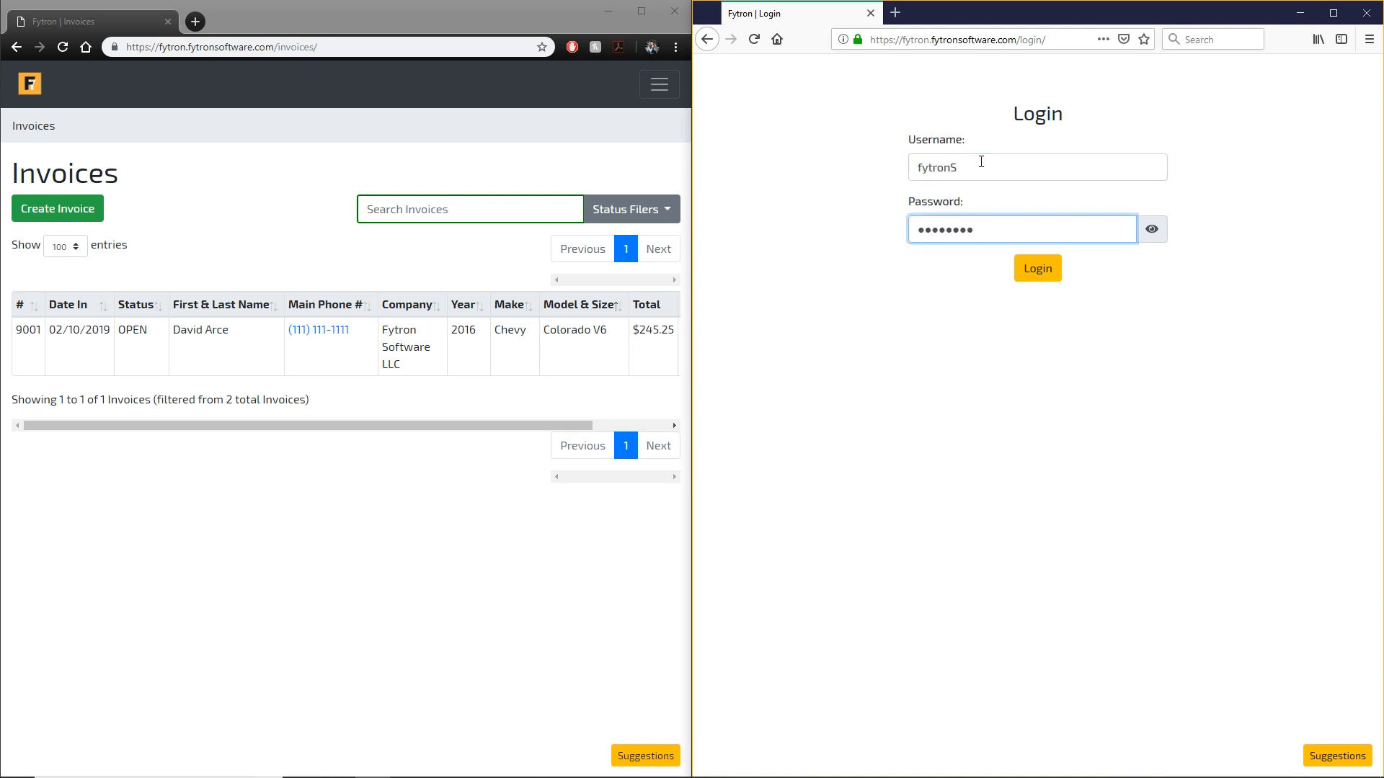
key(Return)
click(1025, 165)
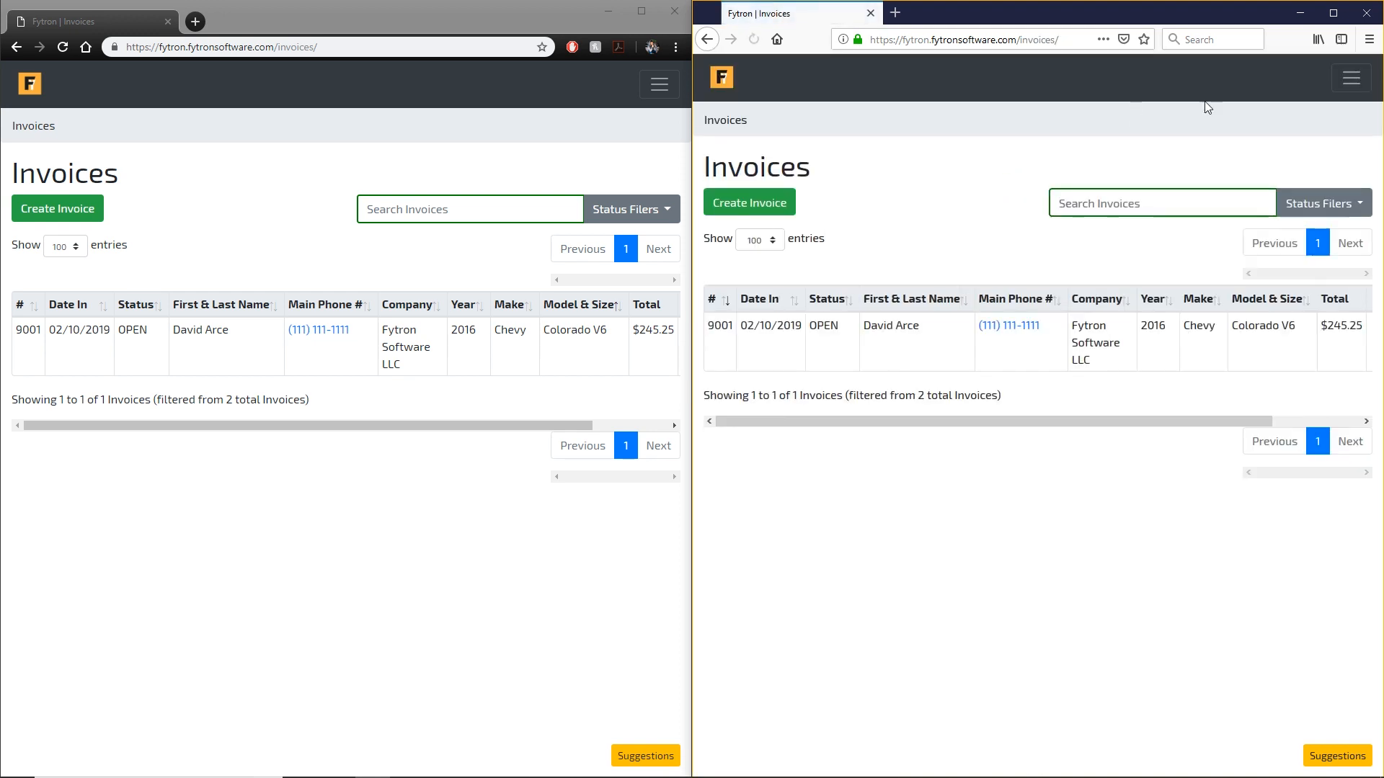
Resize the two browser windows and expand the navigation menu in each.
drag(967, 421, 1281, 433)
drag(469, 426, 663, 408)
drag(998, 421, 910, 421)
drag(574, 425, 498, 425)
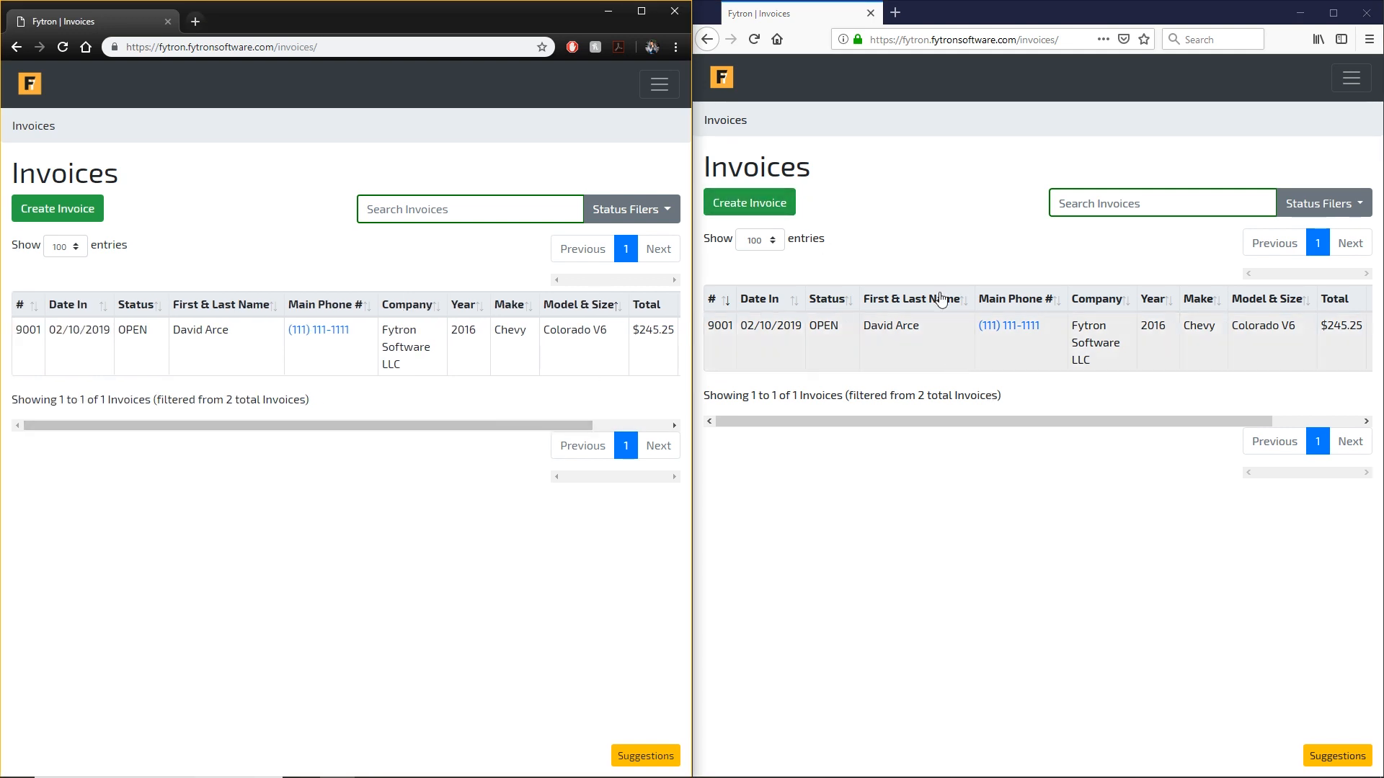
click(1351, 79)
click(660, 84)
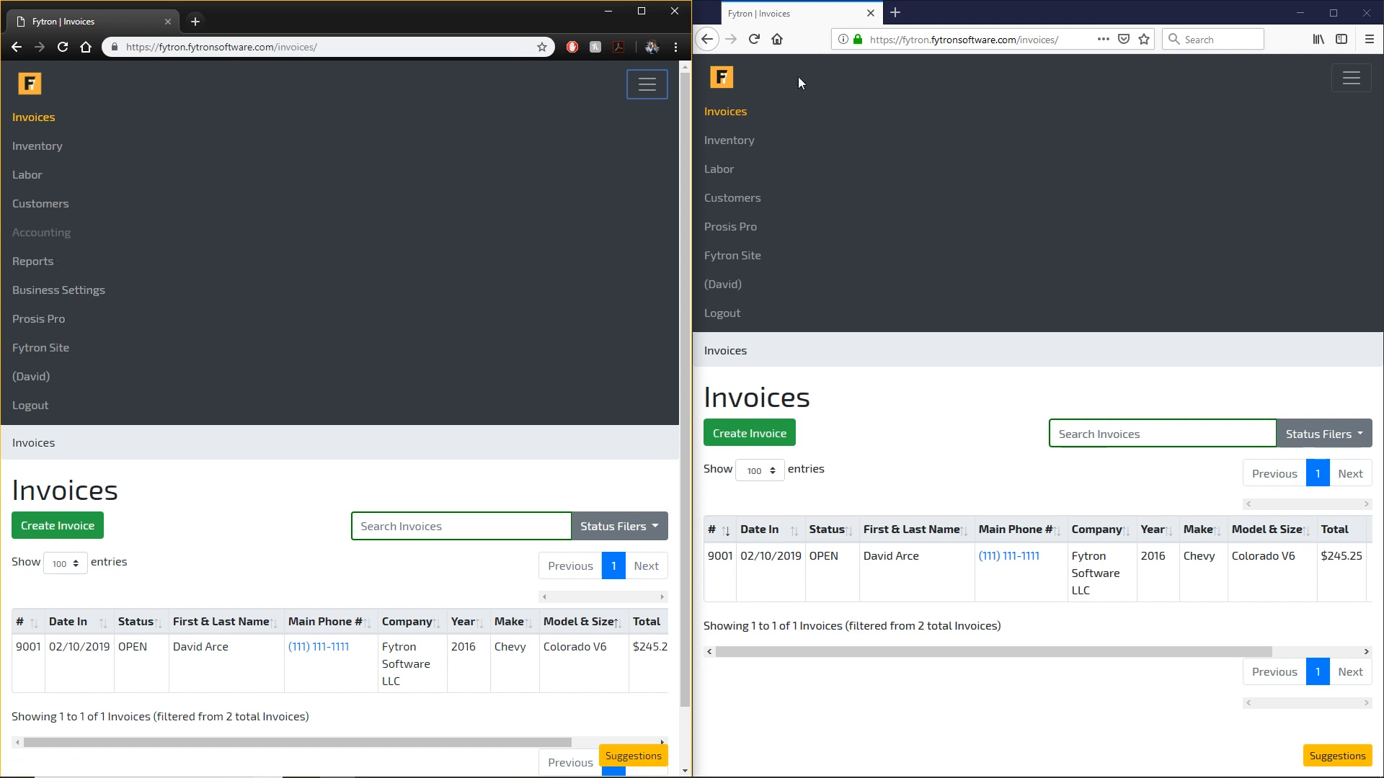
Log out the staff account and sign in with the employee account, declining to save the login.
click(734, 317)
click(1046, 168)
text(fytronE)
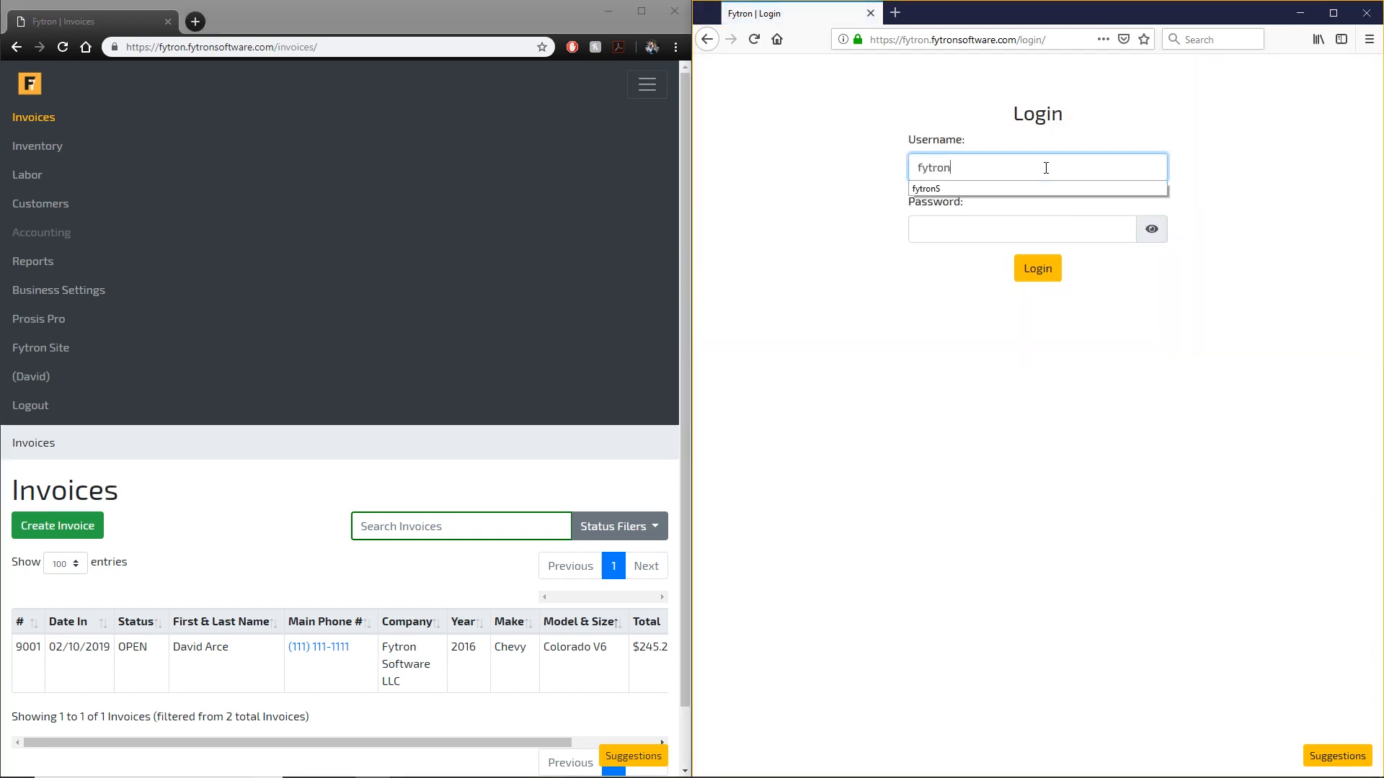
key(Tab)
text(********)
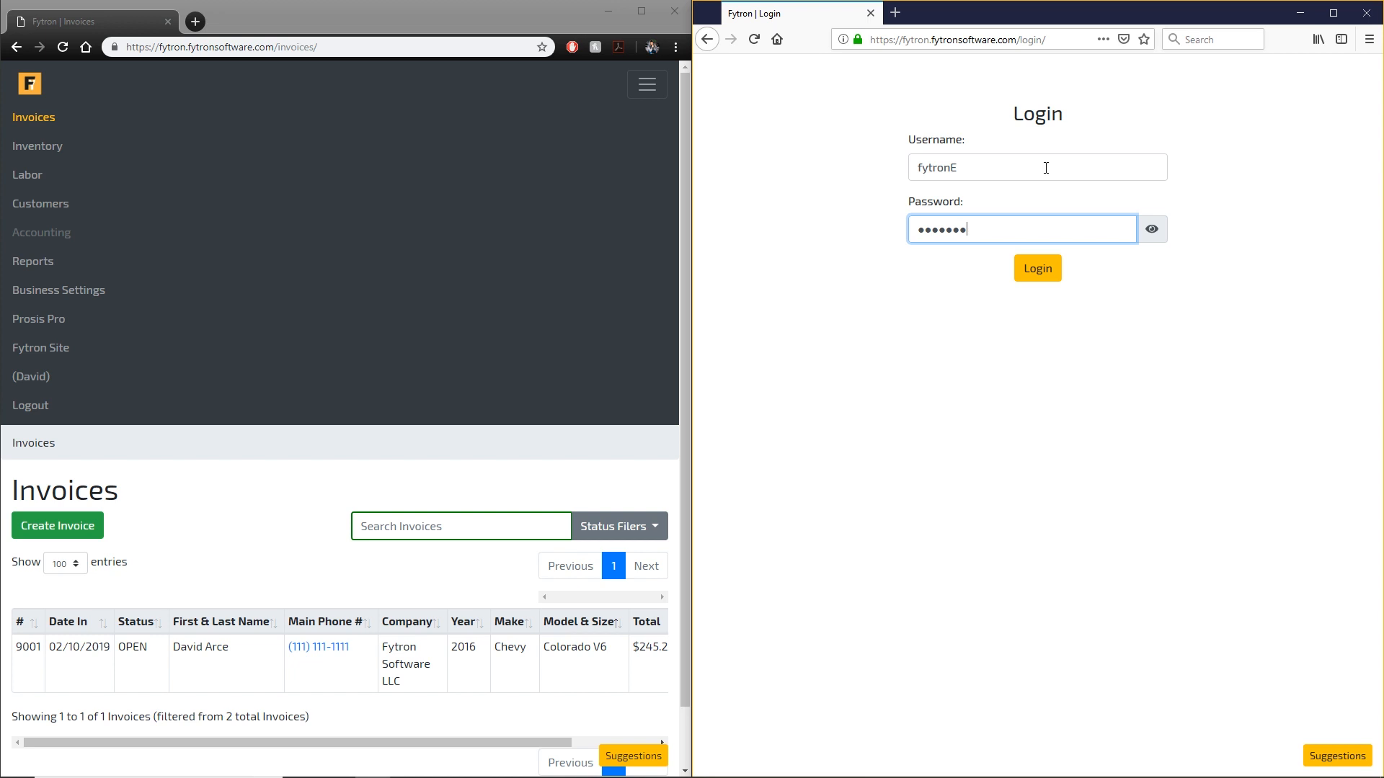
key(Return)
click(1054, 170)
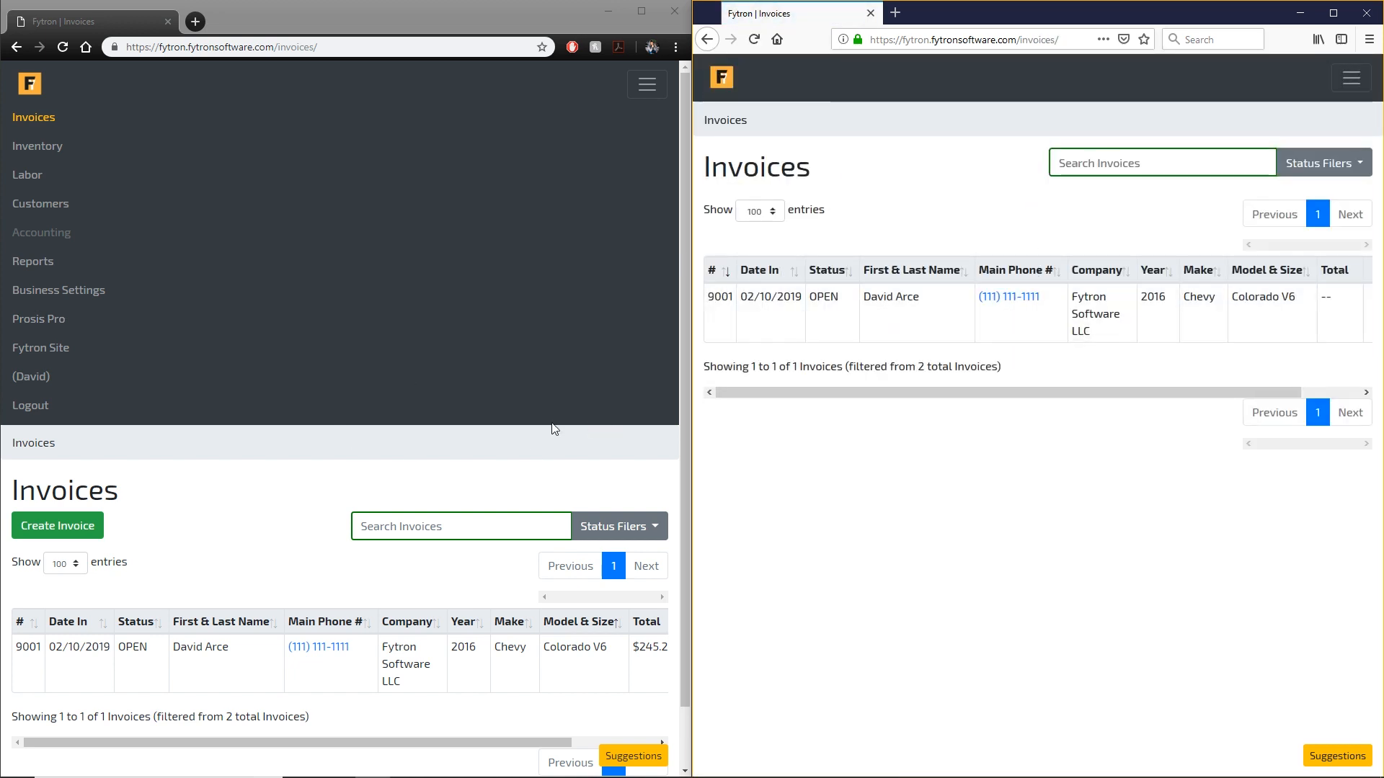
click(657, 87)
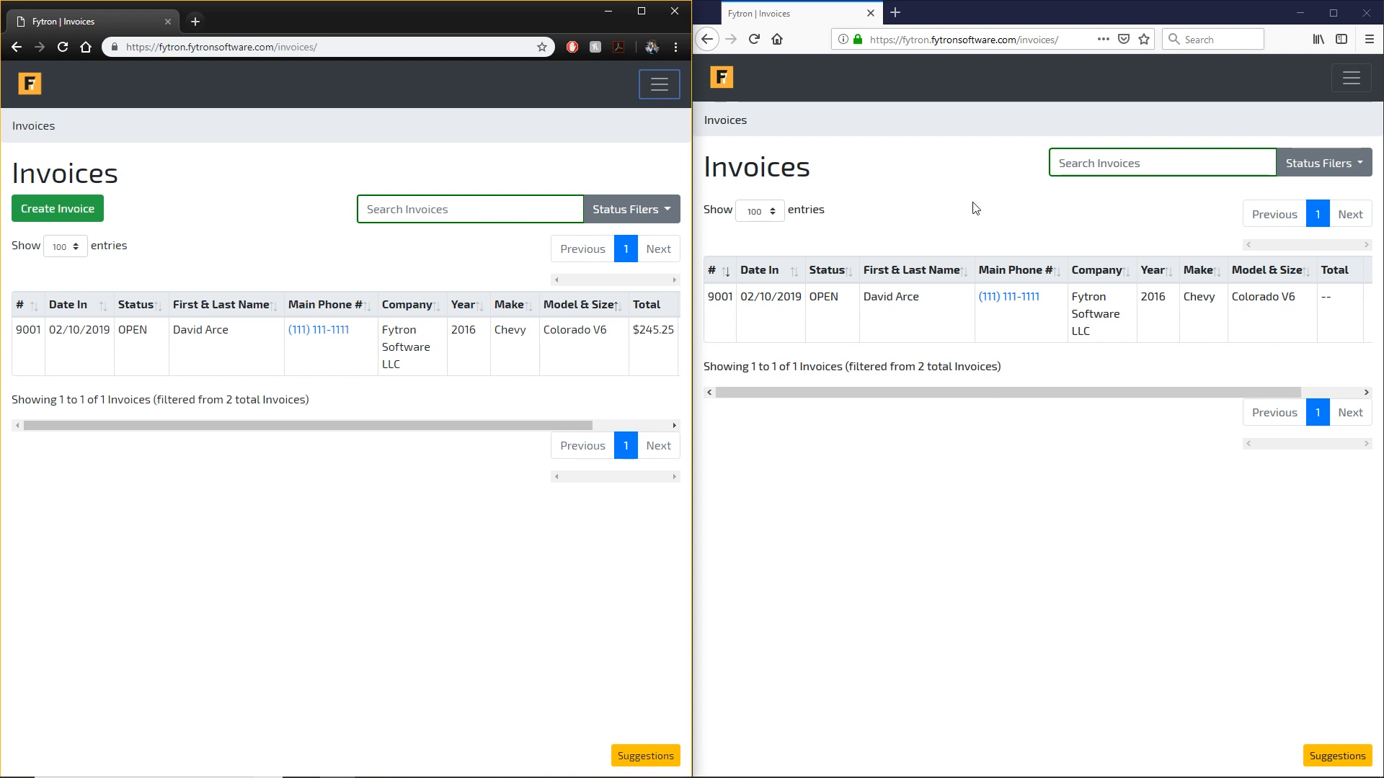
drag(911, 392, 1189, 393)
drag(533, 426, 609, 425)
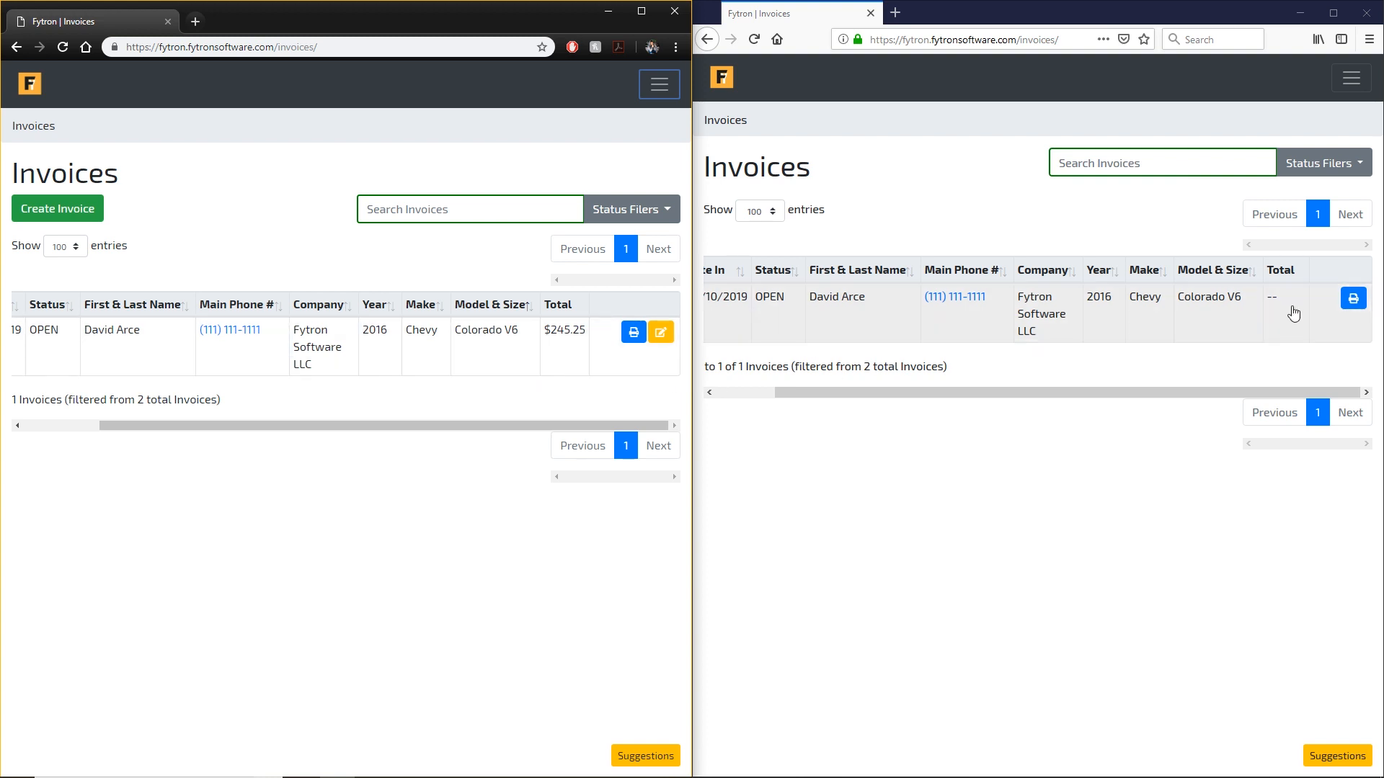
click(973, 313)
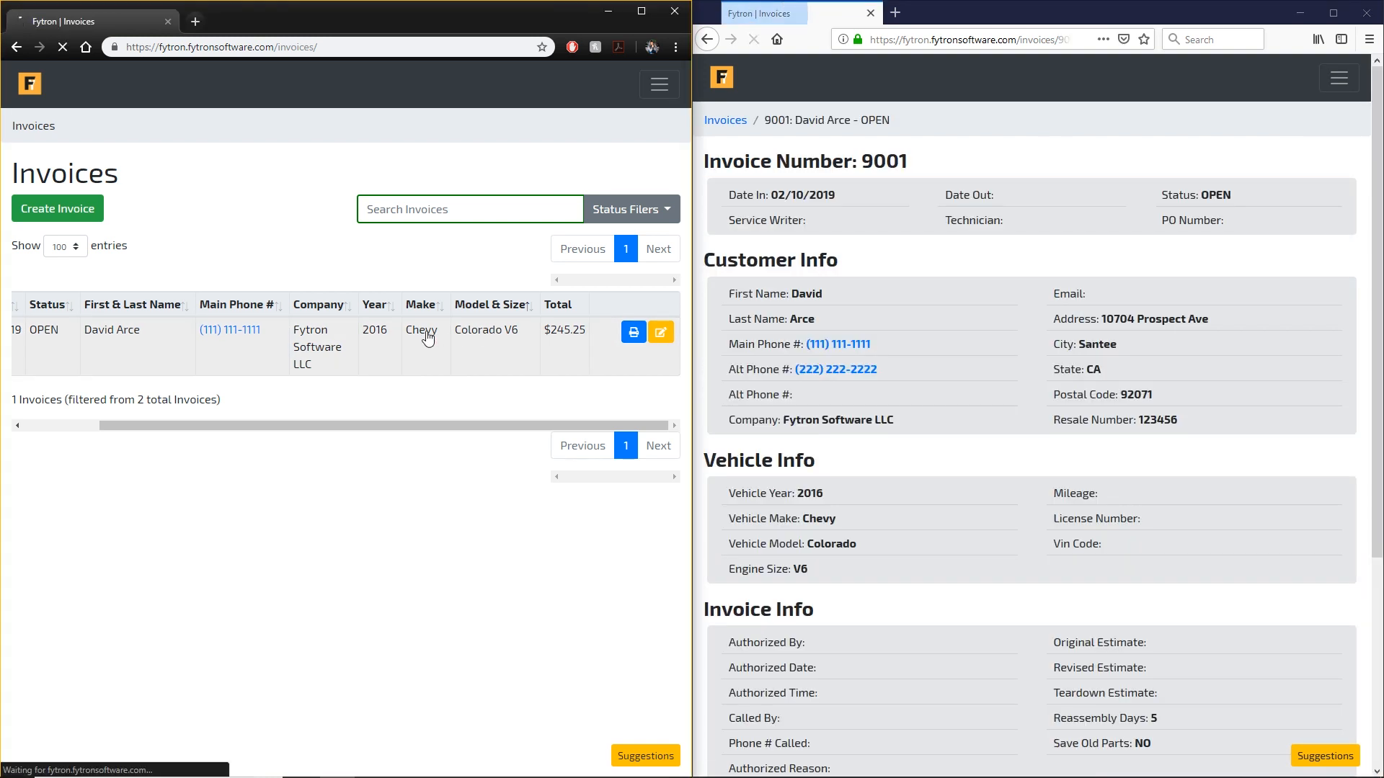
click(426, 333)
scroll(433, 350, down, 8)
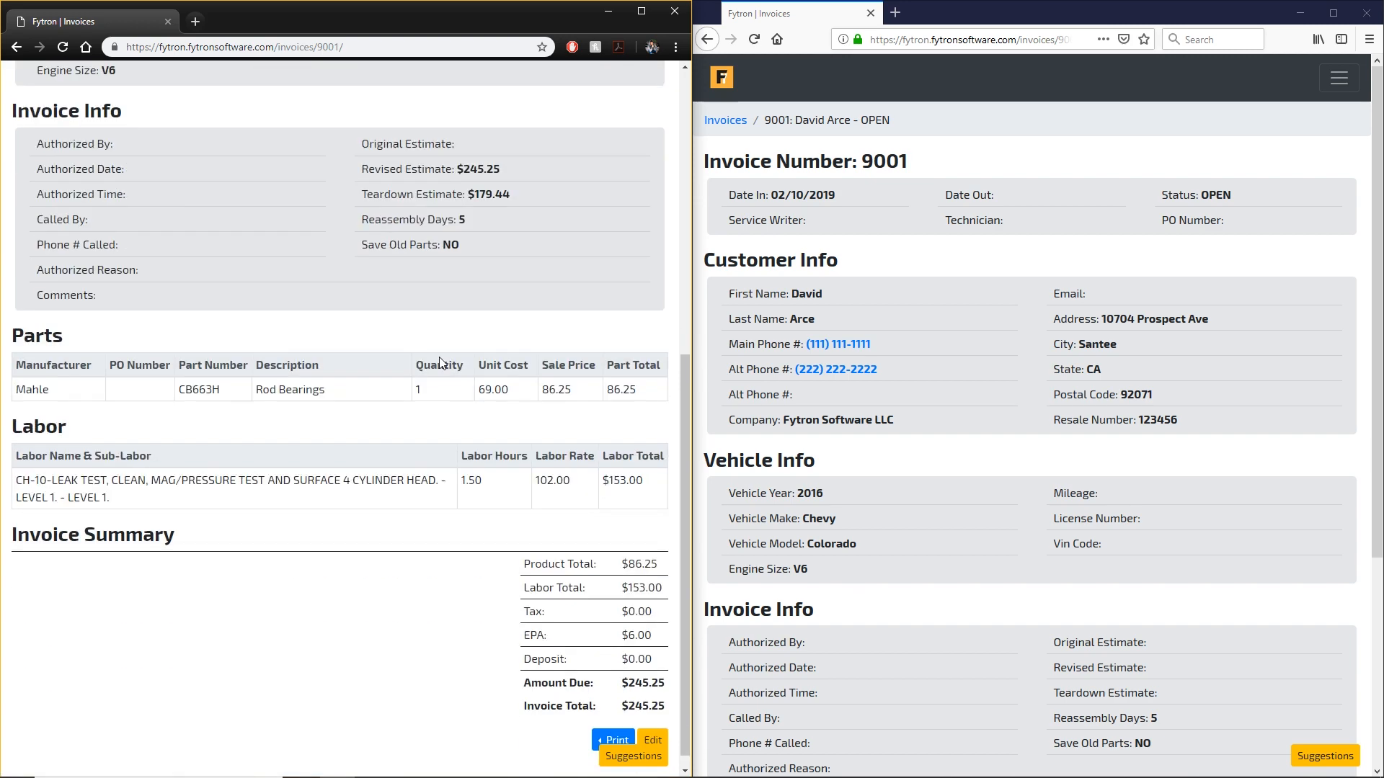
scroll(892, 353, down, 4)
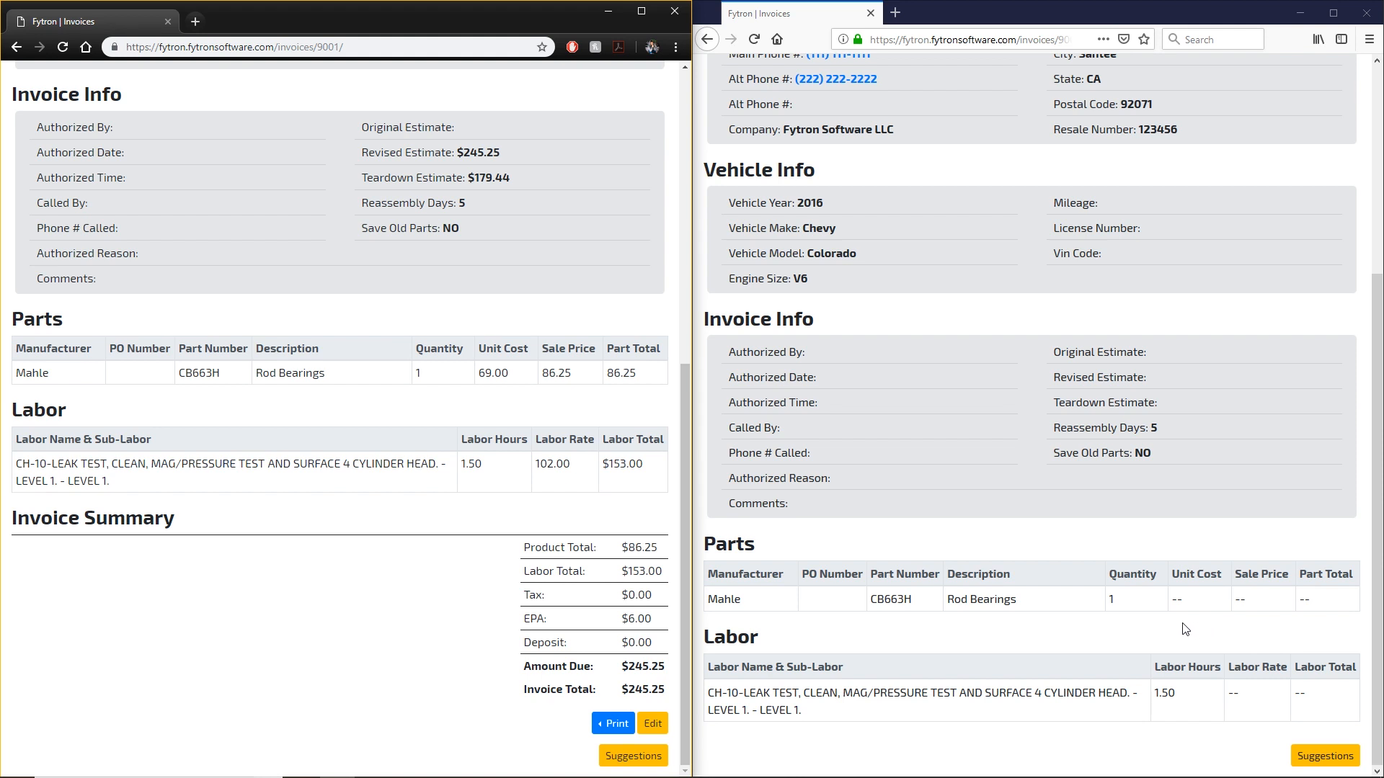
scroll(1182, 629, up, 5)
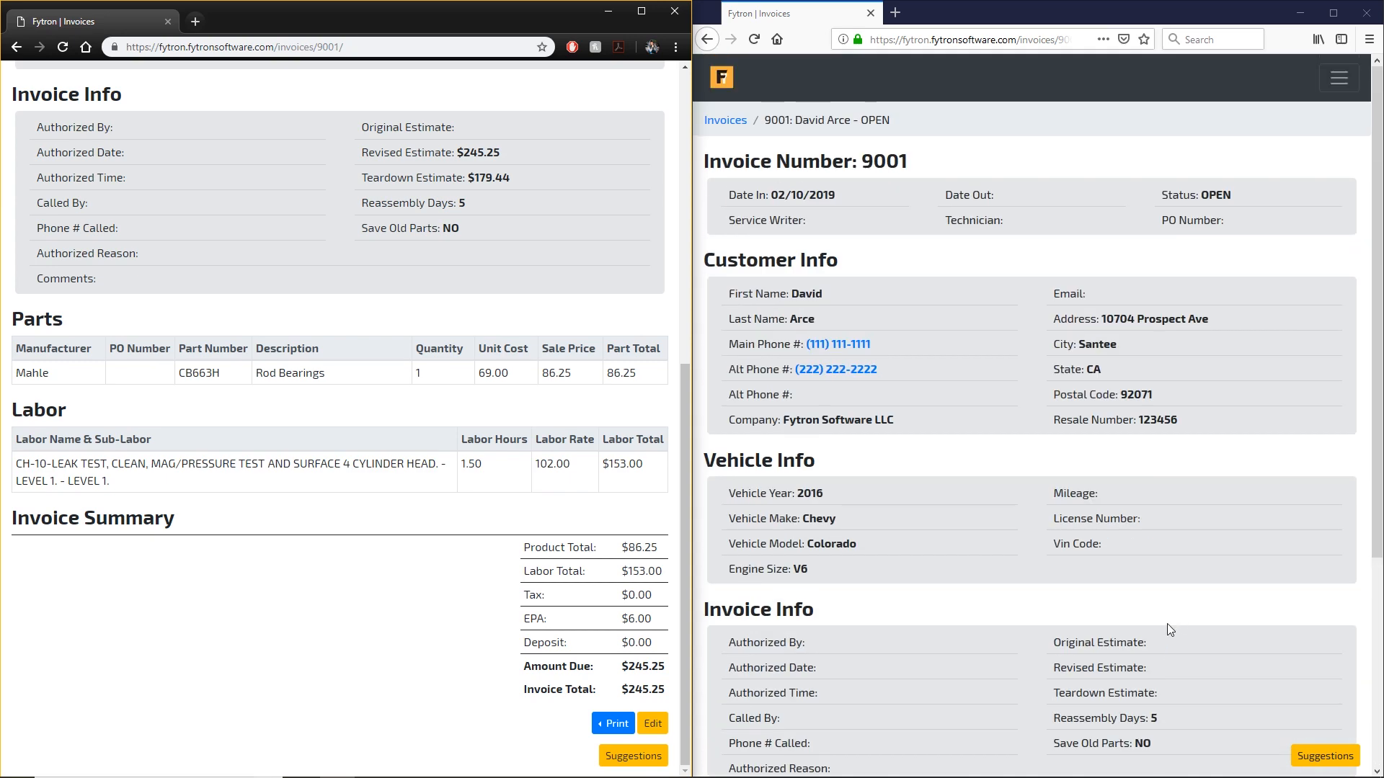
scroll(1169, 629, down, 4)
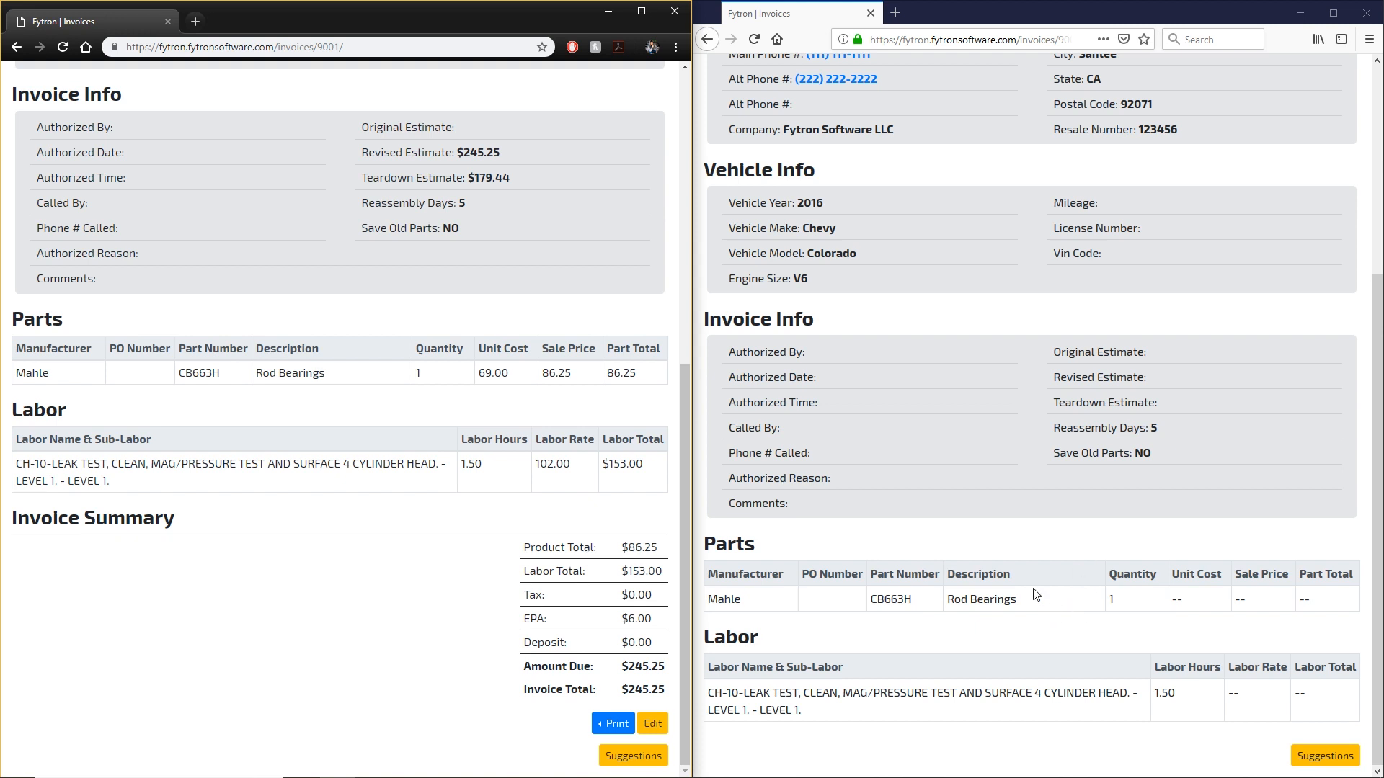
scroll(1037, 576, up, 5)
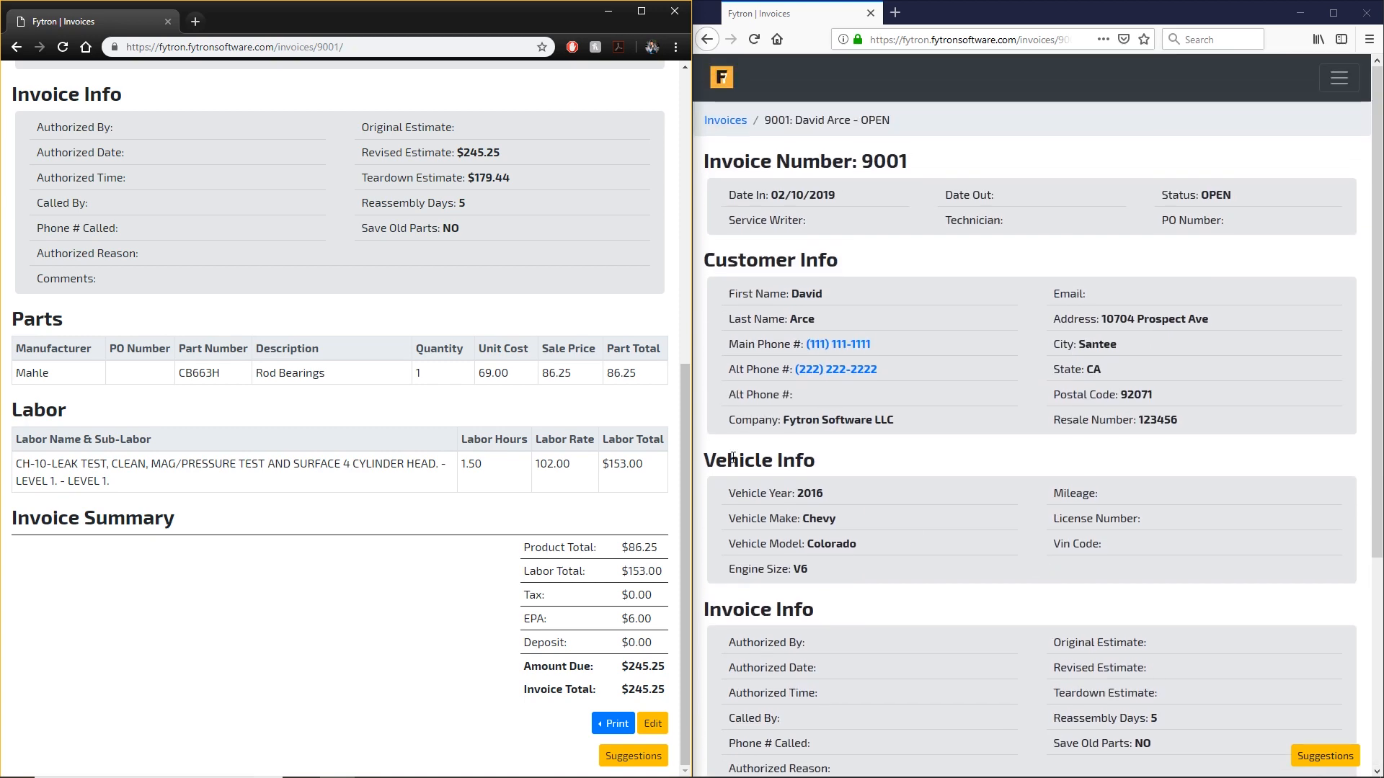
scroll(531, 346, up, 7)
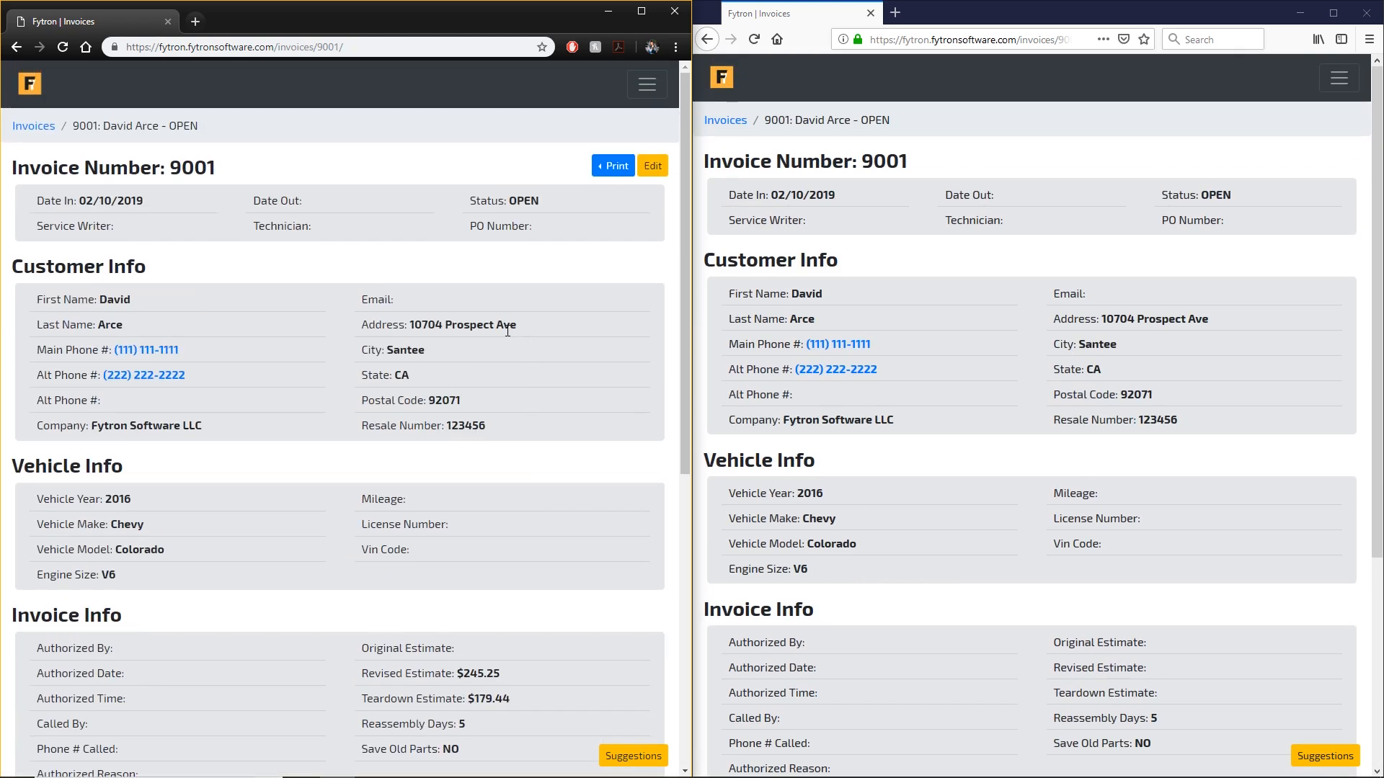
scroll(1165, 418, down, 5)
scroll(1167, 447, up, 5)
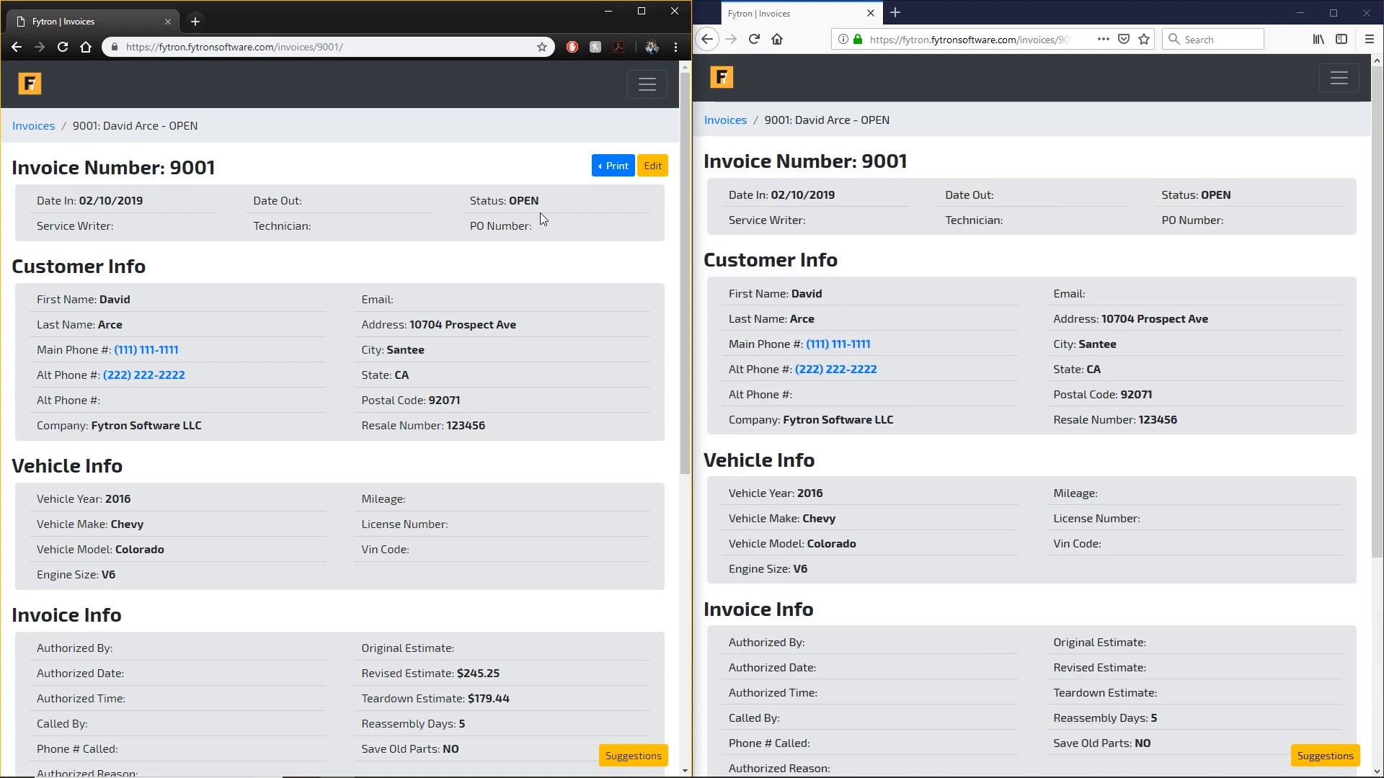
click(725, 120)
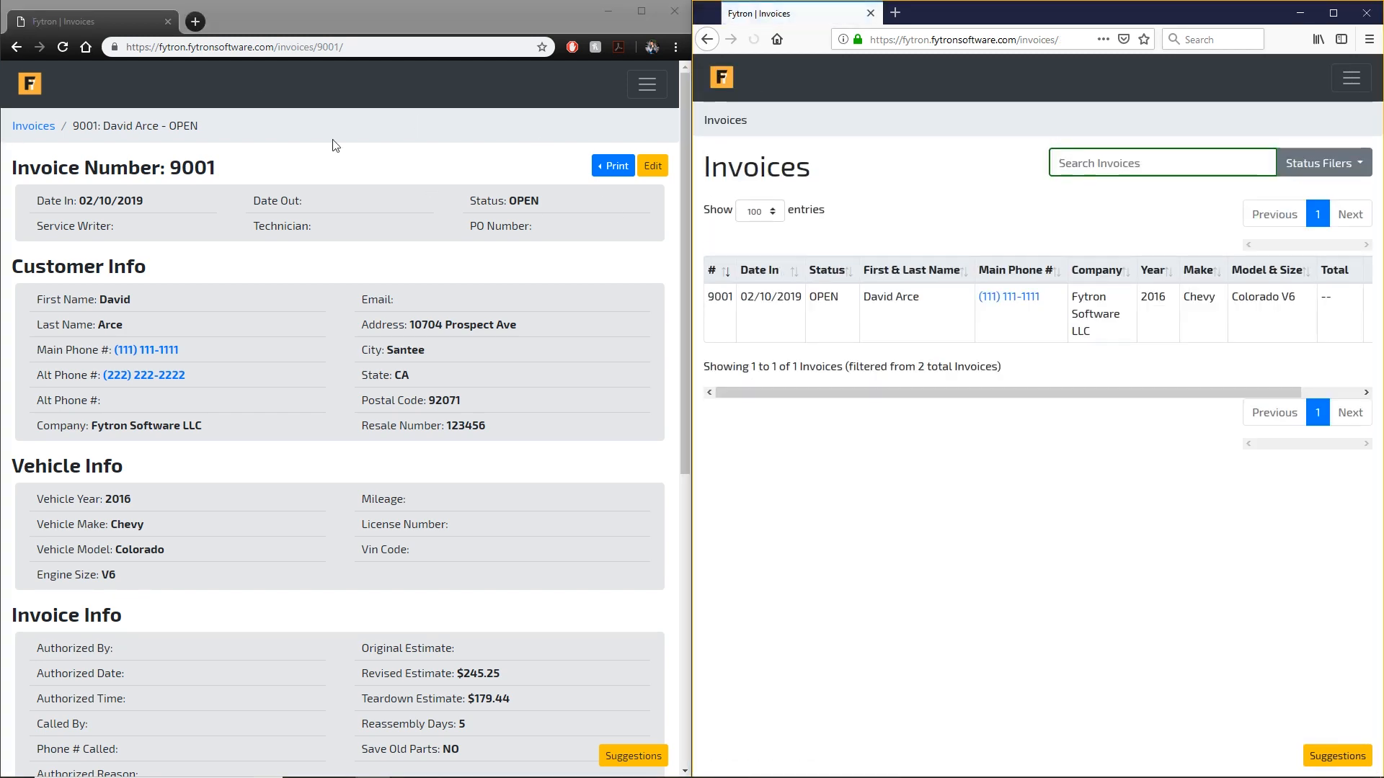
click(28, 125)
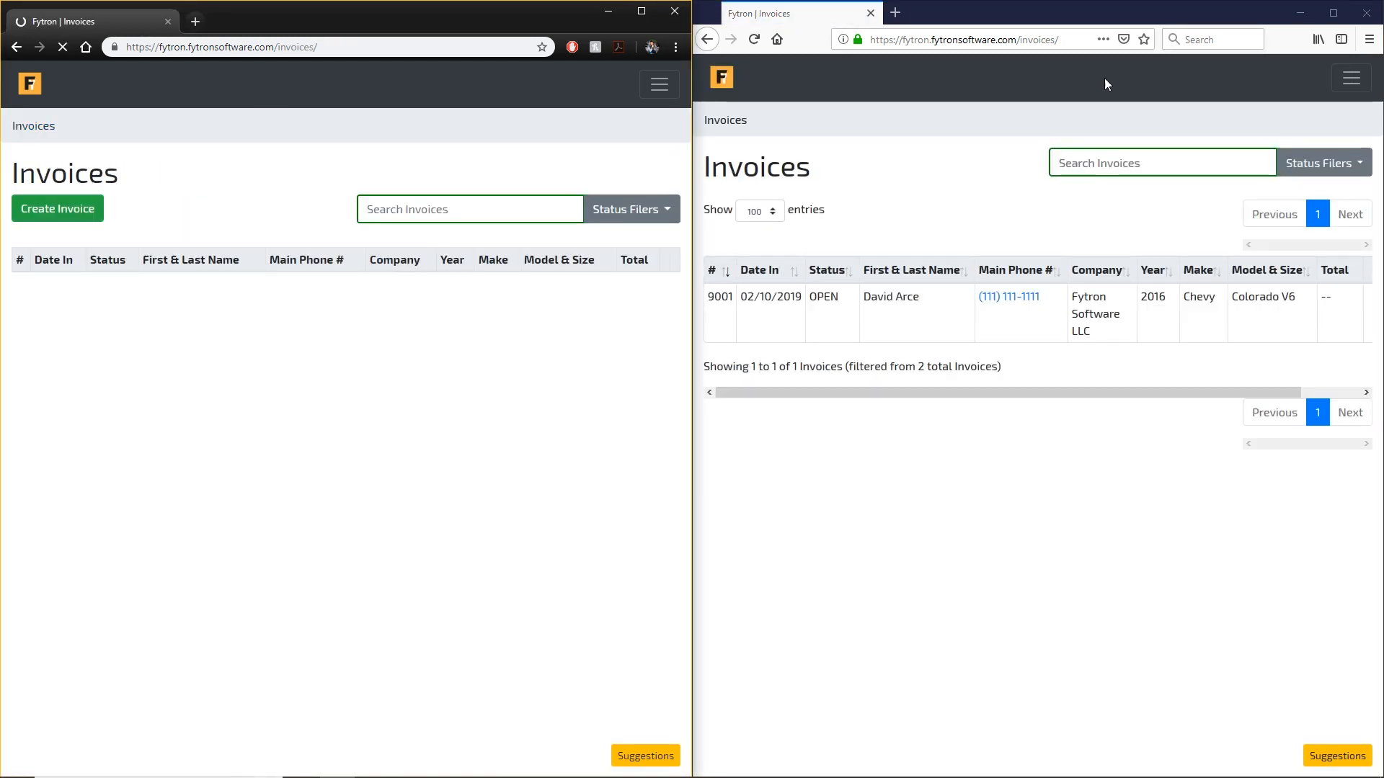
Close the employee browser, maximize the remaining Invoices window, and dismiss the Suggestions form.
click(1370, 15)
drag(544, 14, 952, 1)
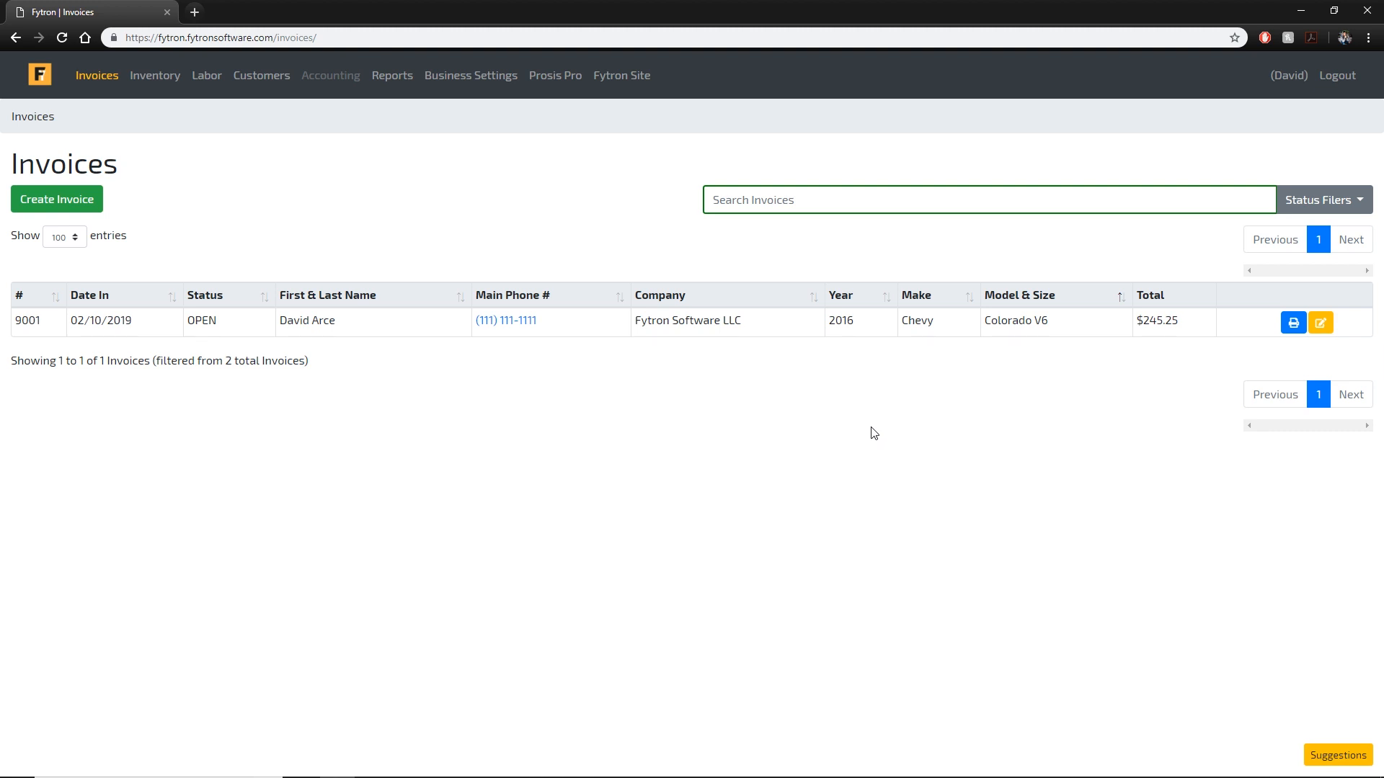
click(1338, 756)
click(948, 522)
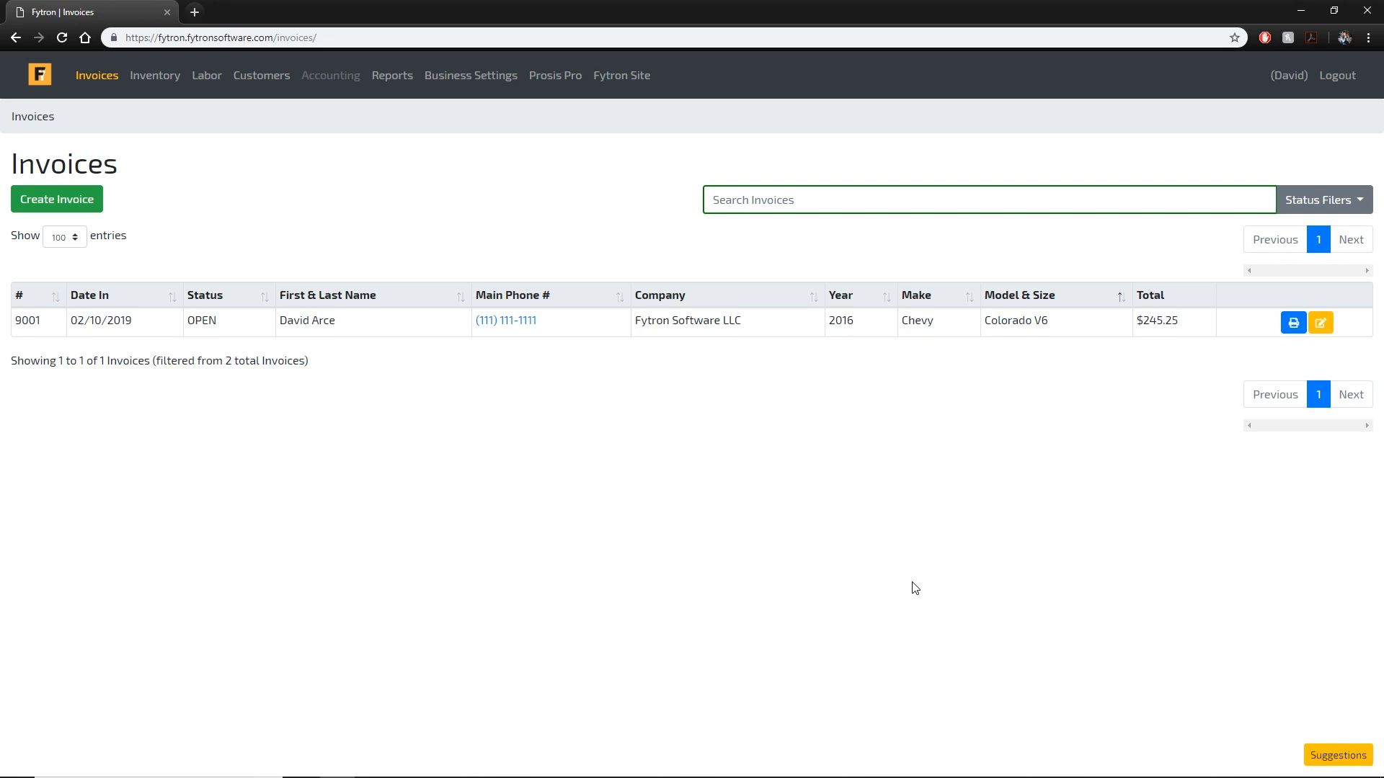